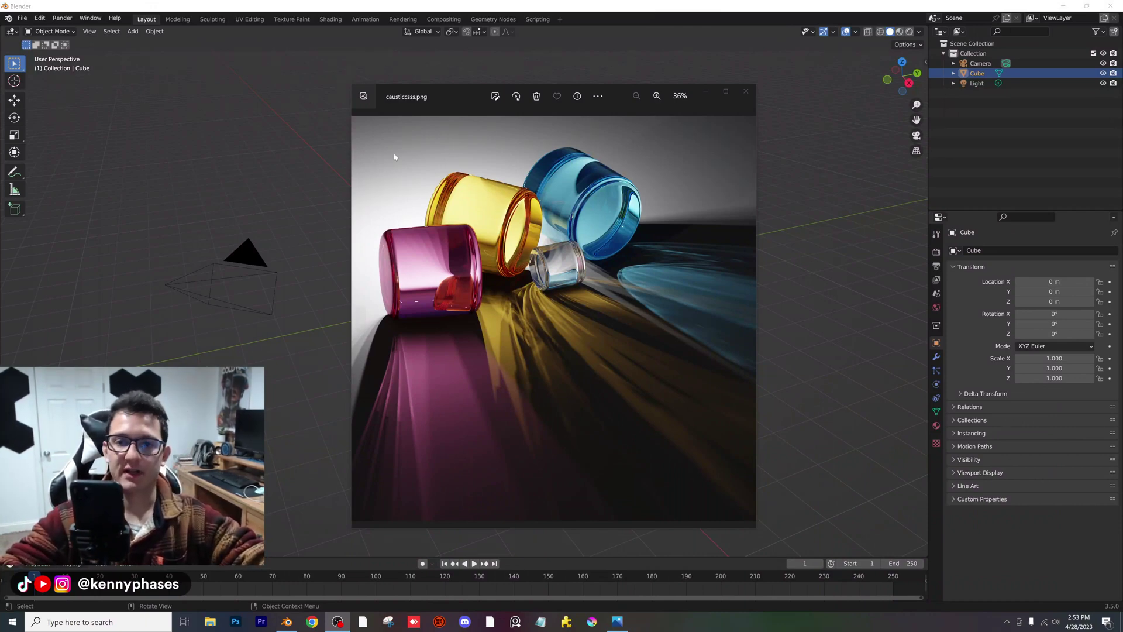
- Examine the coloured glass jars and the caustics they cast in the reference image causticcsss.png, then close the image
drag(455, 100, 436, 1)
scroll(473, 229, up, 5)
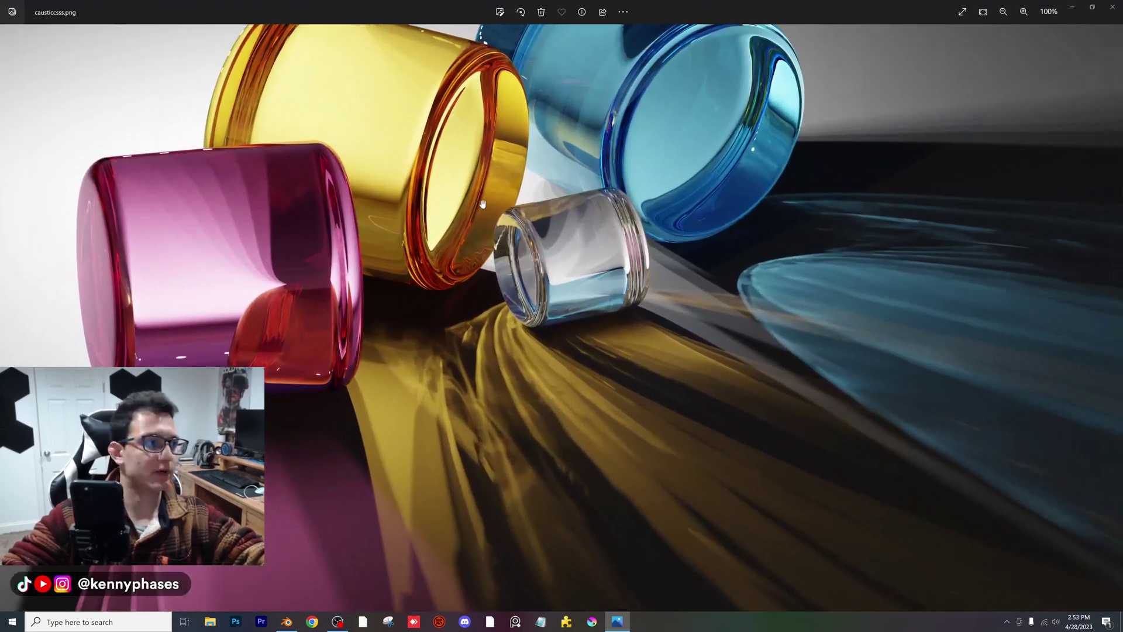
drag(483, 203, 523, 253)
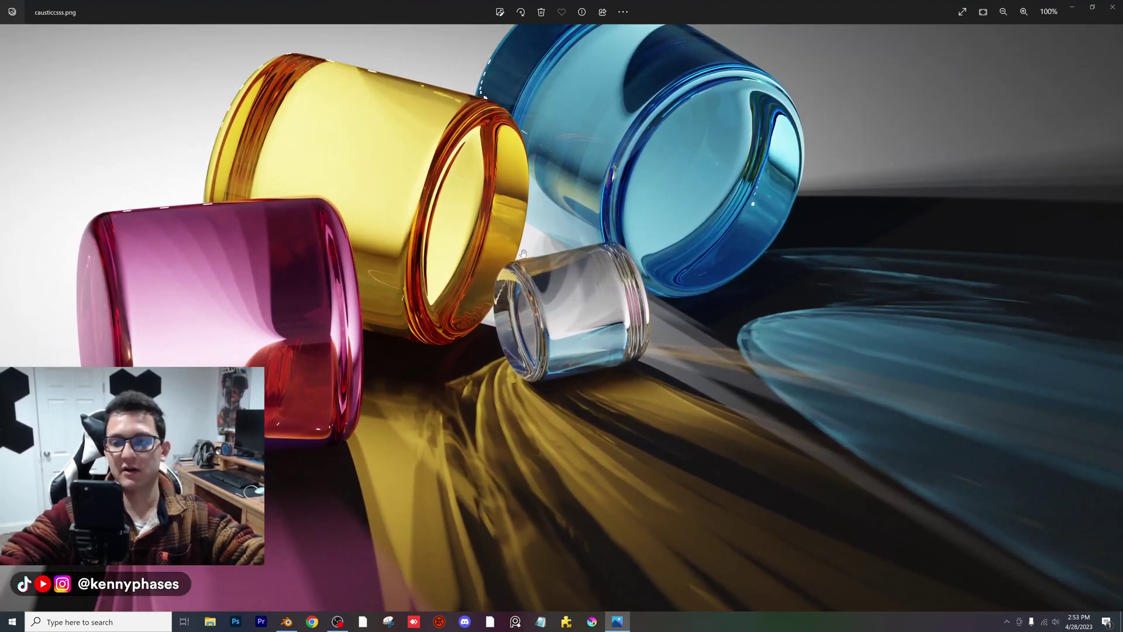
scroll(522, 253, up, 2)
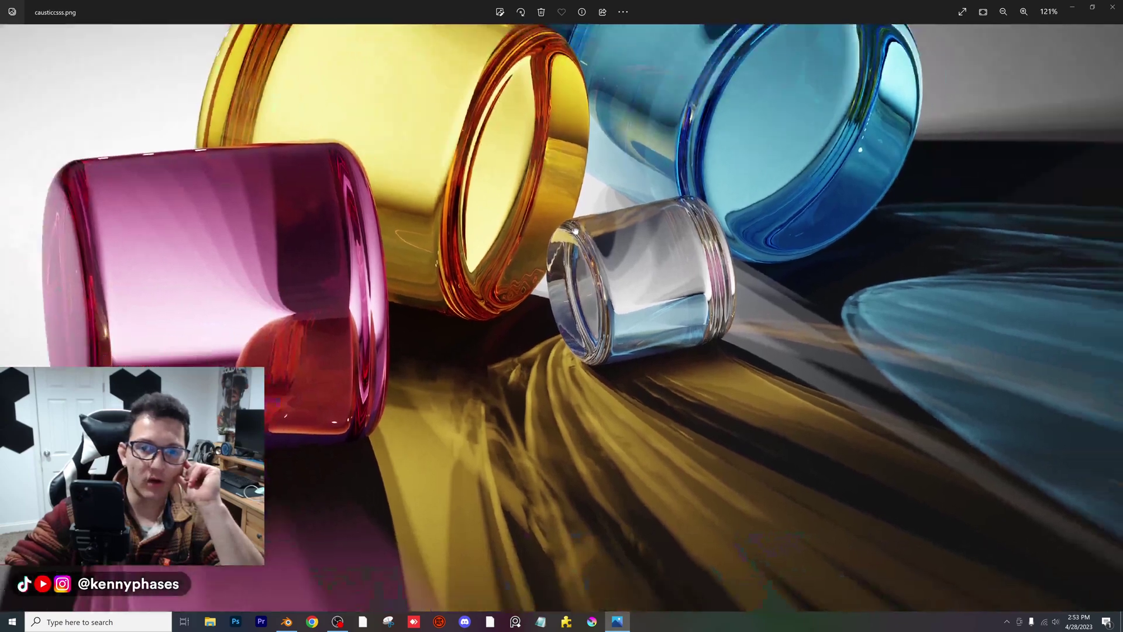
drag(576, 230, 544, 305)
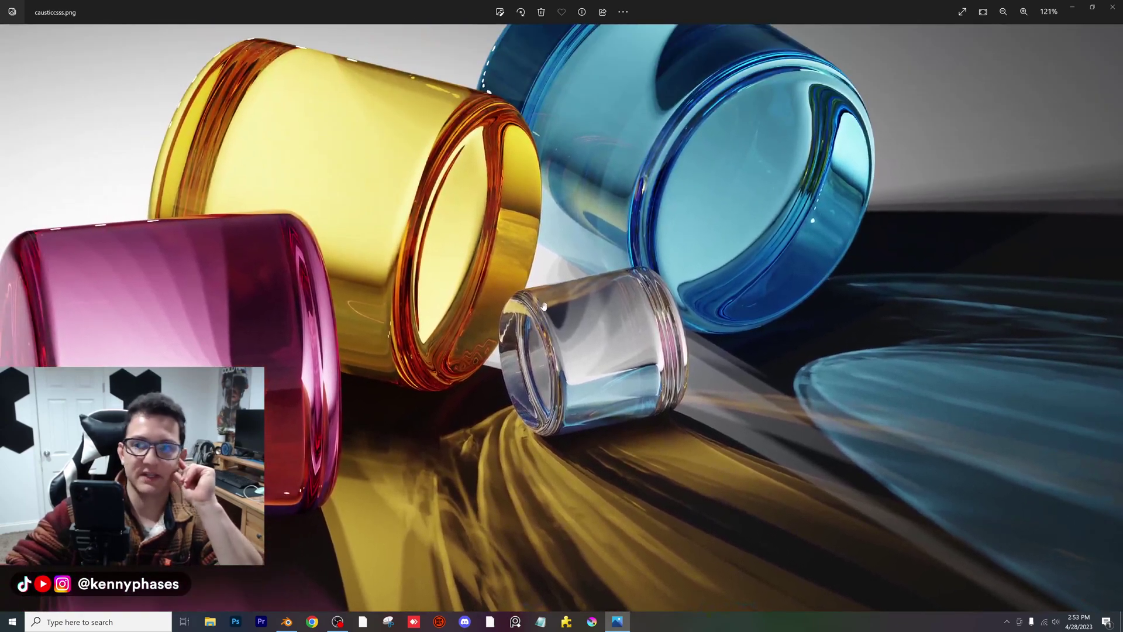
scroll(542, 304, down, 2)
drag(491, 346, 482, 258)
scroll(482, 259, down, 2)
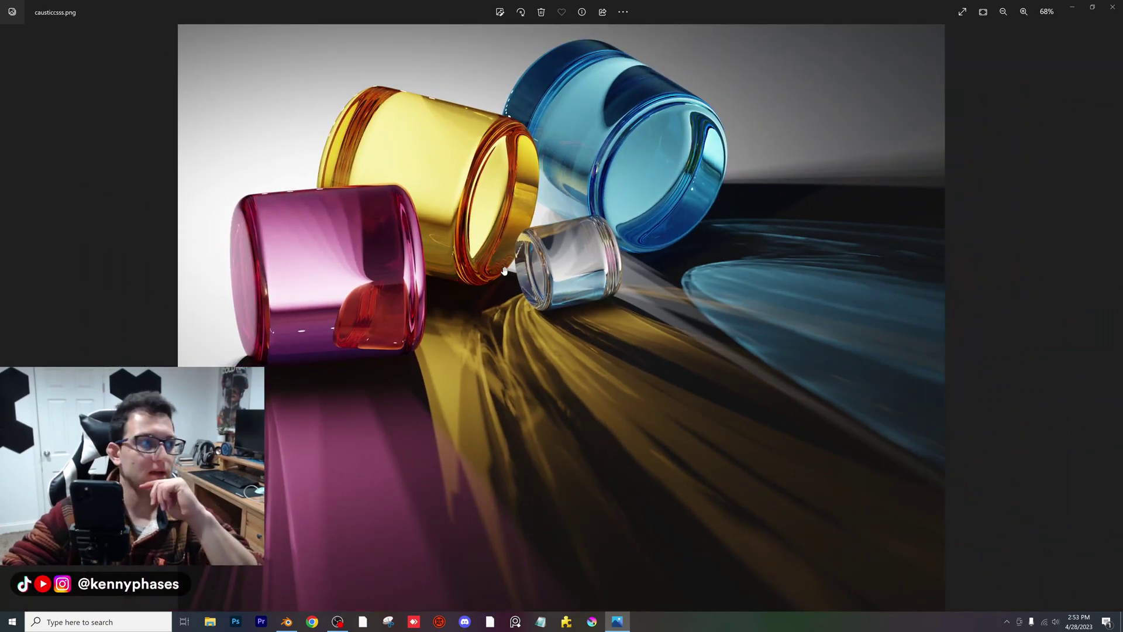
scroll(496, 273, up, 3)
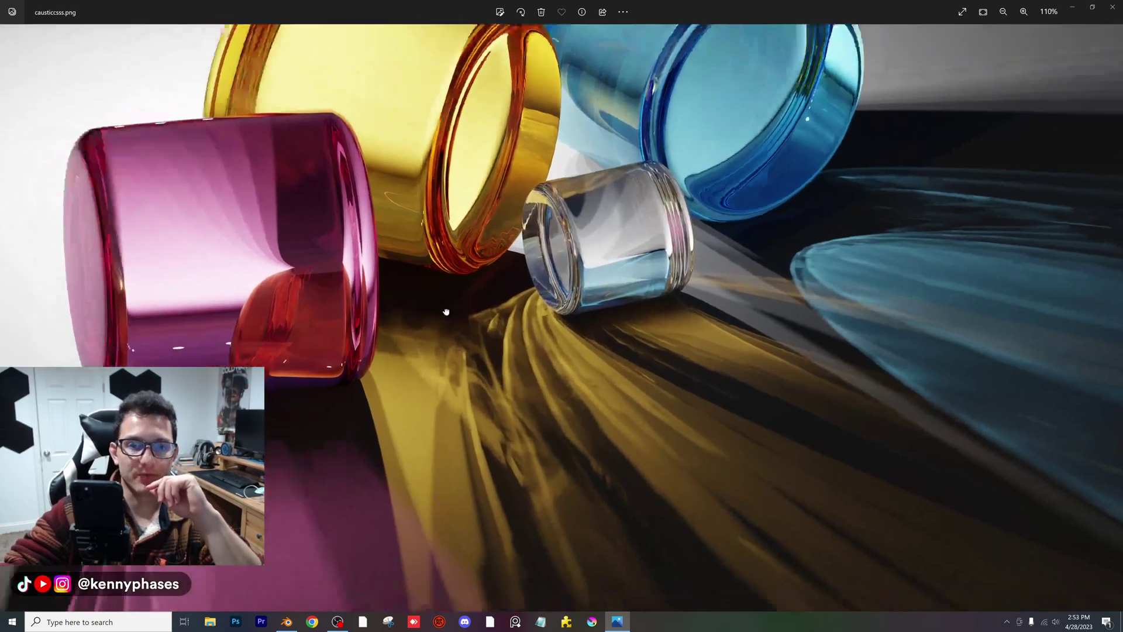
mouse_move(517, 304)
mouse_down()
mouse_move(543, 153)
mouse_move(512, 305)
mouse_up()
scroll(511, 305, up, 2)
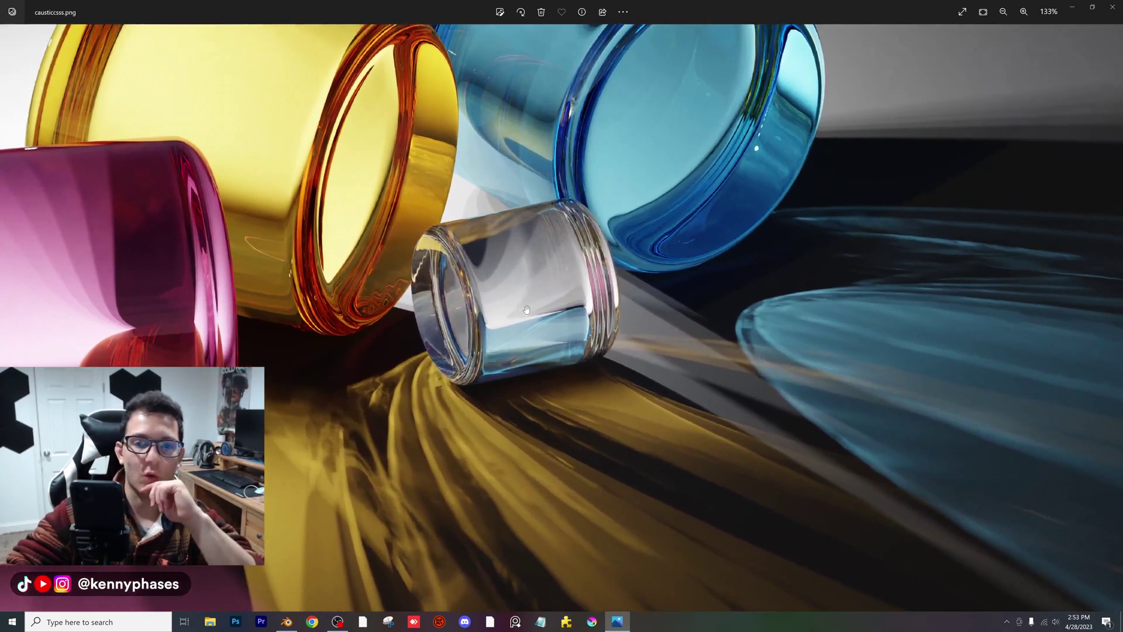
scroll(543, 322, down, 5)
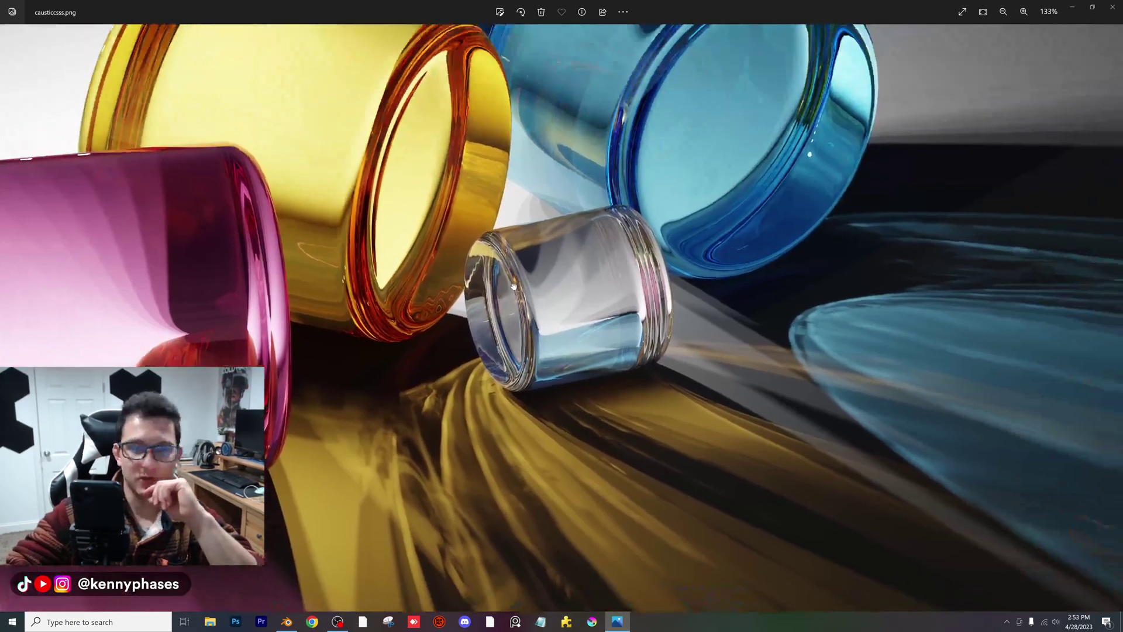
scroll(513, 302, down, 2)
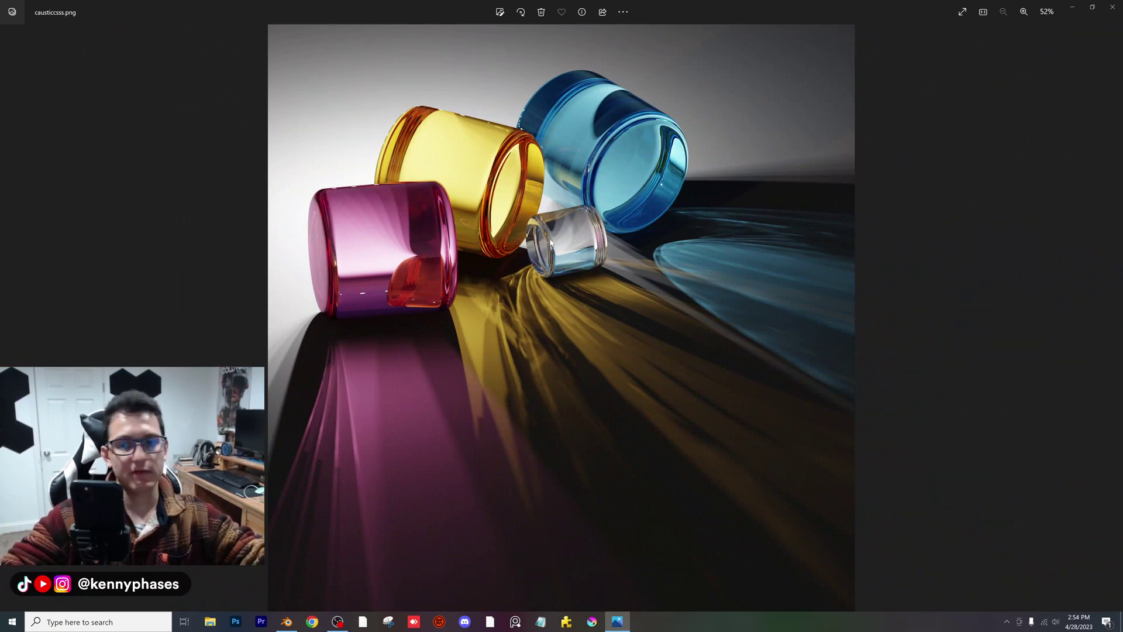
click(1112, 7)
- Delete the default cube and the default light from the scene
click(423, 124)
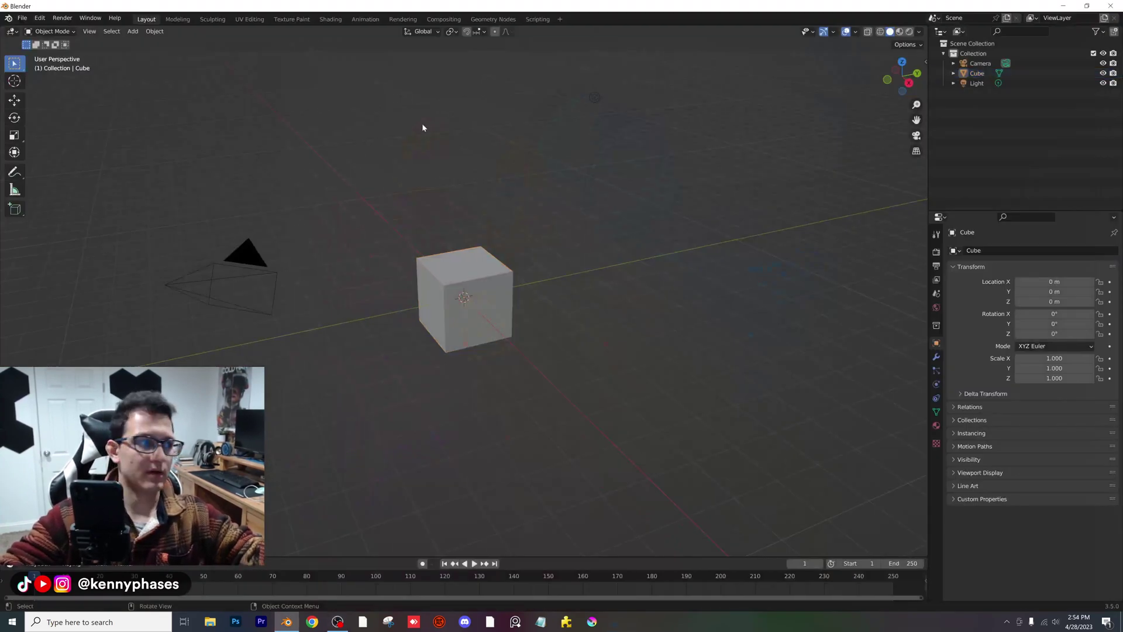
click(493, 272)
key(x)
click(494, 272)
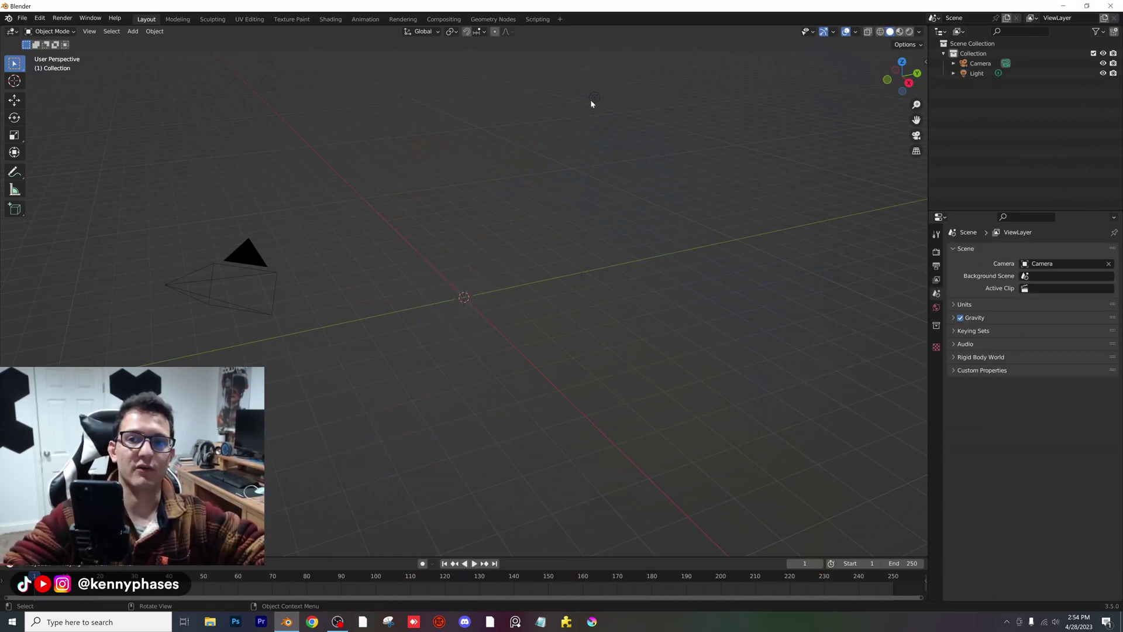
click(592, 99)
key(x)
click(593, 101)
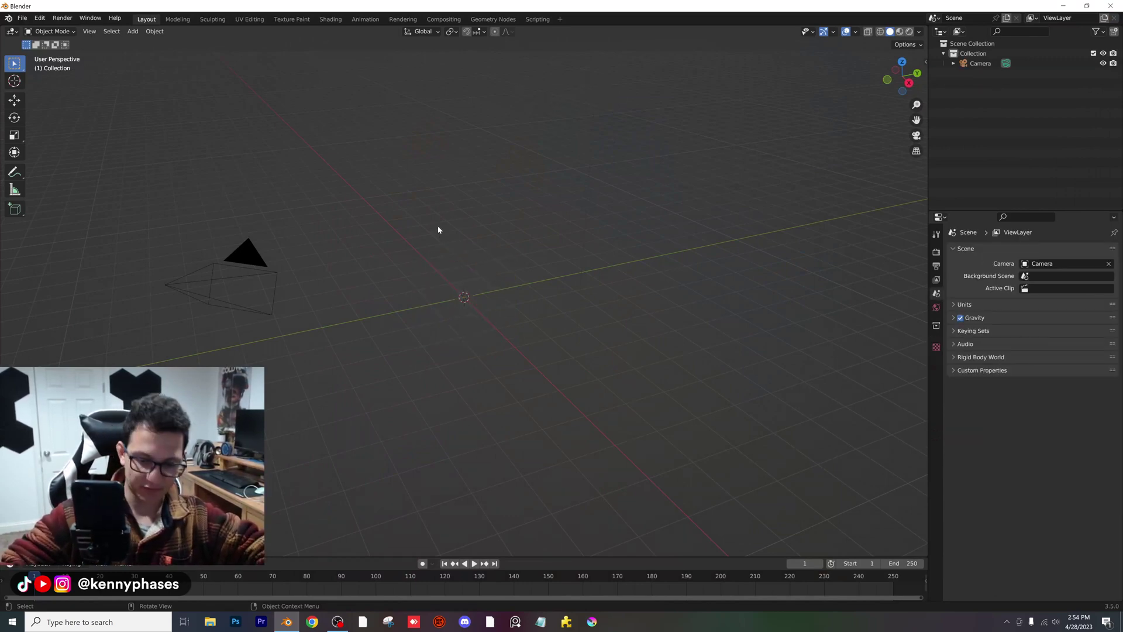
- Save the project in the Downloads folder as Testing-Caustics.blend
key(KP_0)
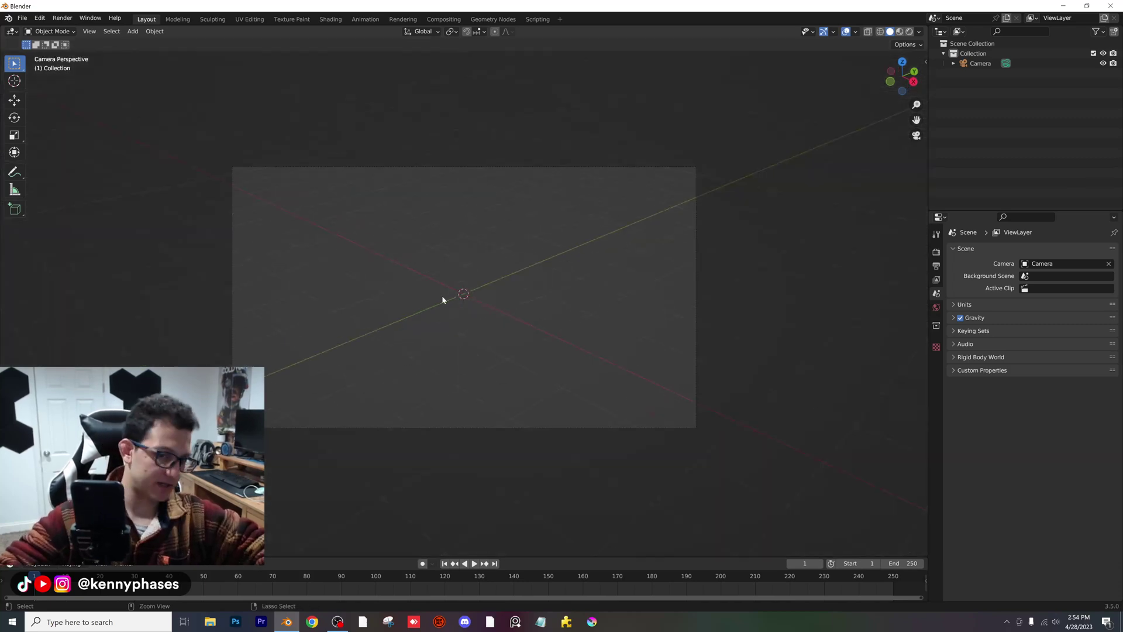
key(ctrl+s)
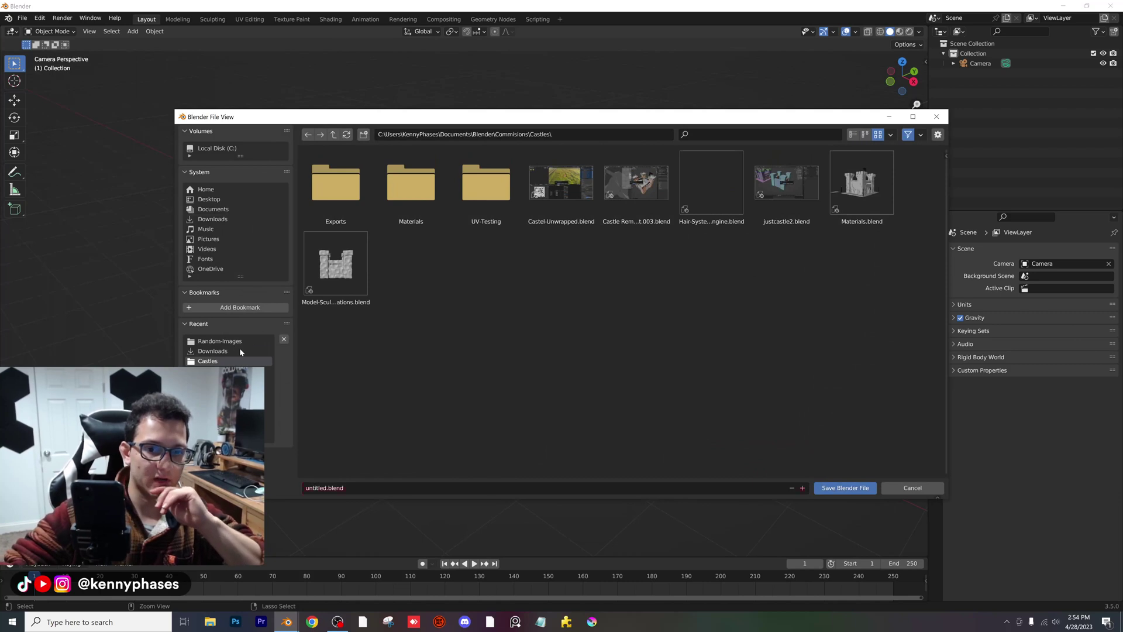
click(239, 351)
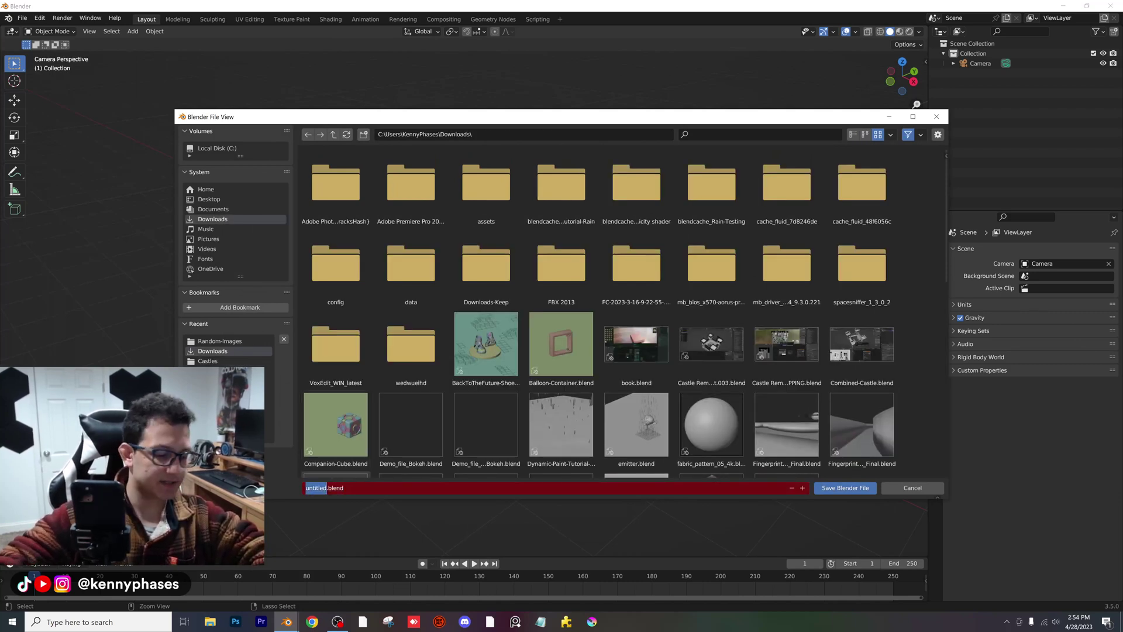
text(Test)
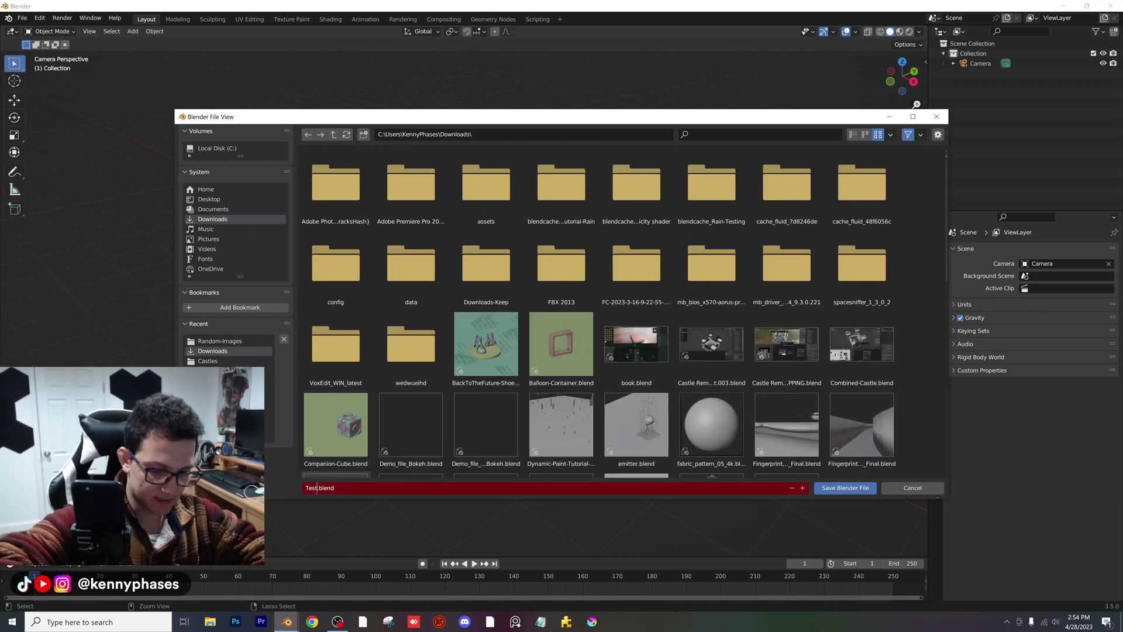
text(ing-Caustics)
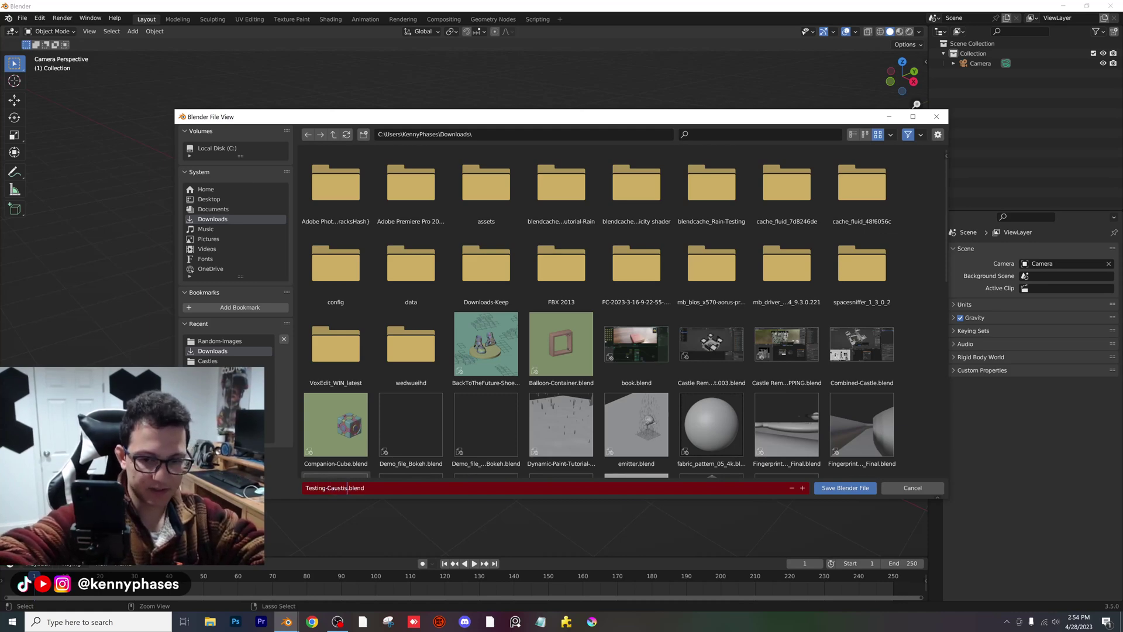
click(826, 489)
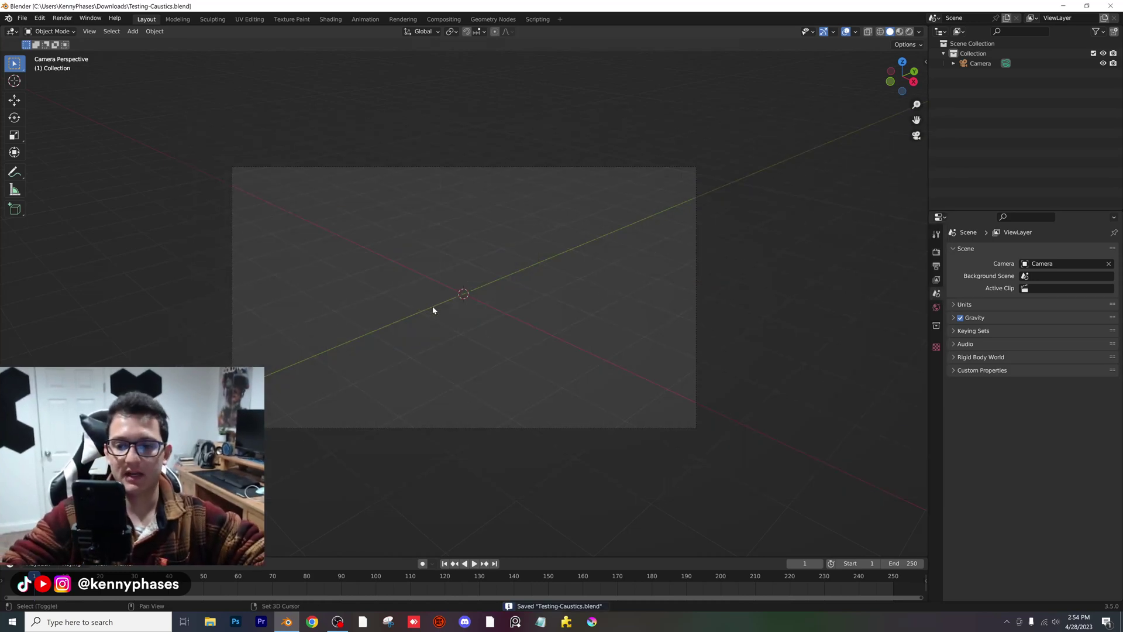
- Add a plane mesh as the floor and scale it by 10
shift+middle_drag(433, 310, 491, 311)
click(132, 31)
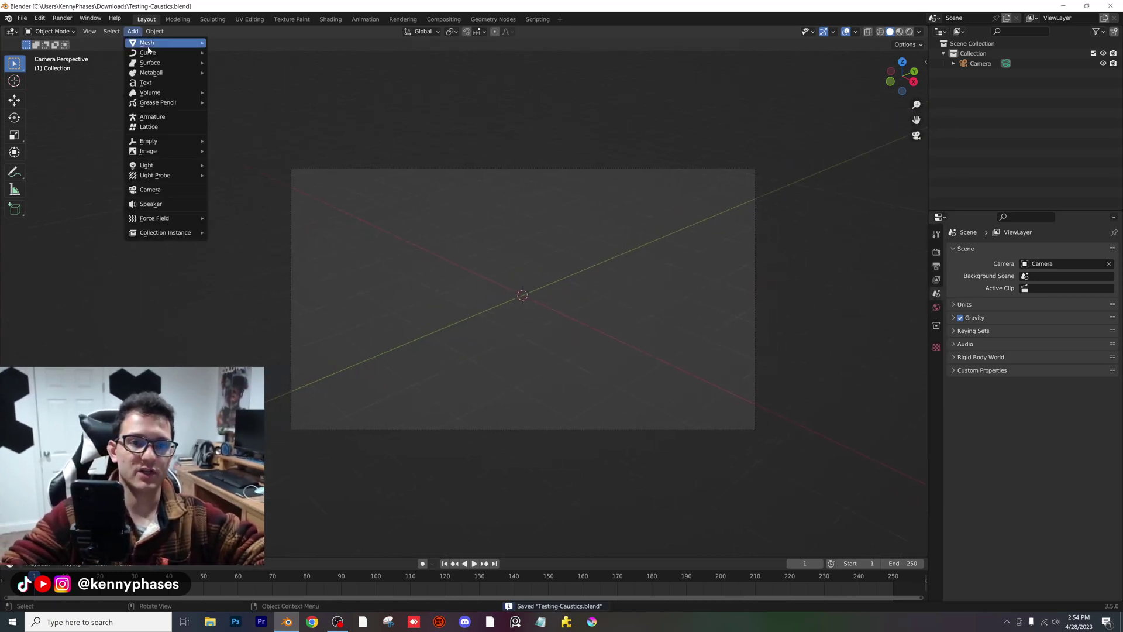
mouse_move(150, 42)
click(233, 43)
middle_drag(533, 265, 485, 293)
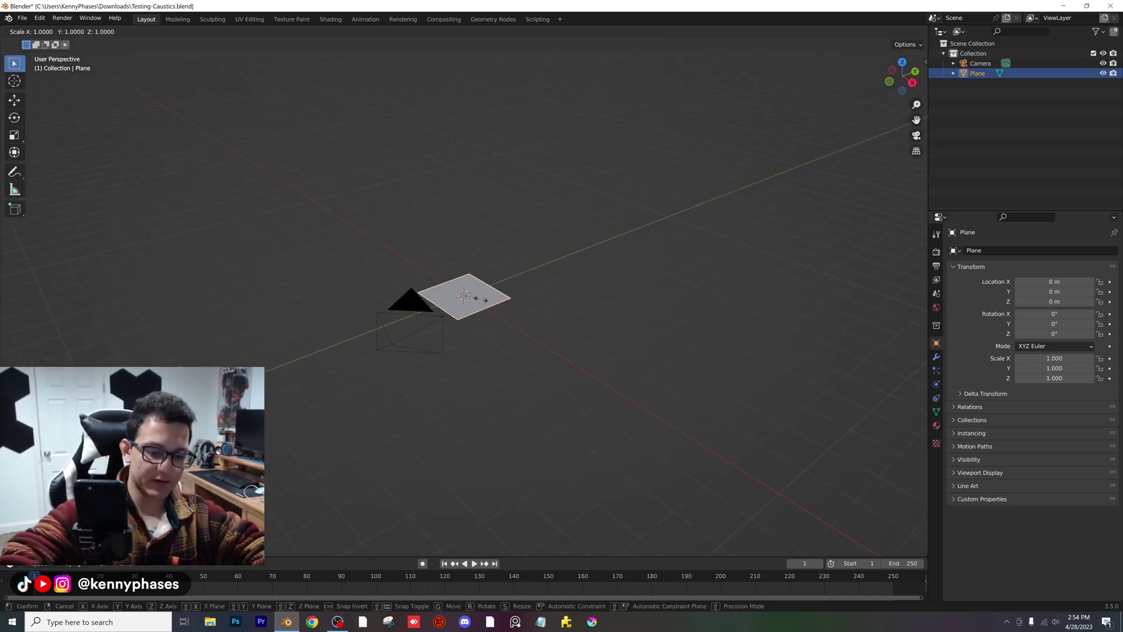
text(s10)
key(Return)
scroll(483, 300, down, 3)
mouse_move(489, 305)
middle_down()
mouse_move(473, 297)
mouse_move(489, 309)
middle_up()
click(484, 177)
- Add a cylinder mesh at the centre of the plane and raise it about 1.21 m along Z
click(133, 31)
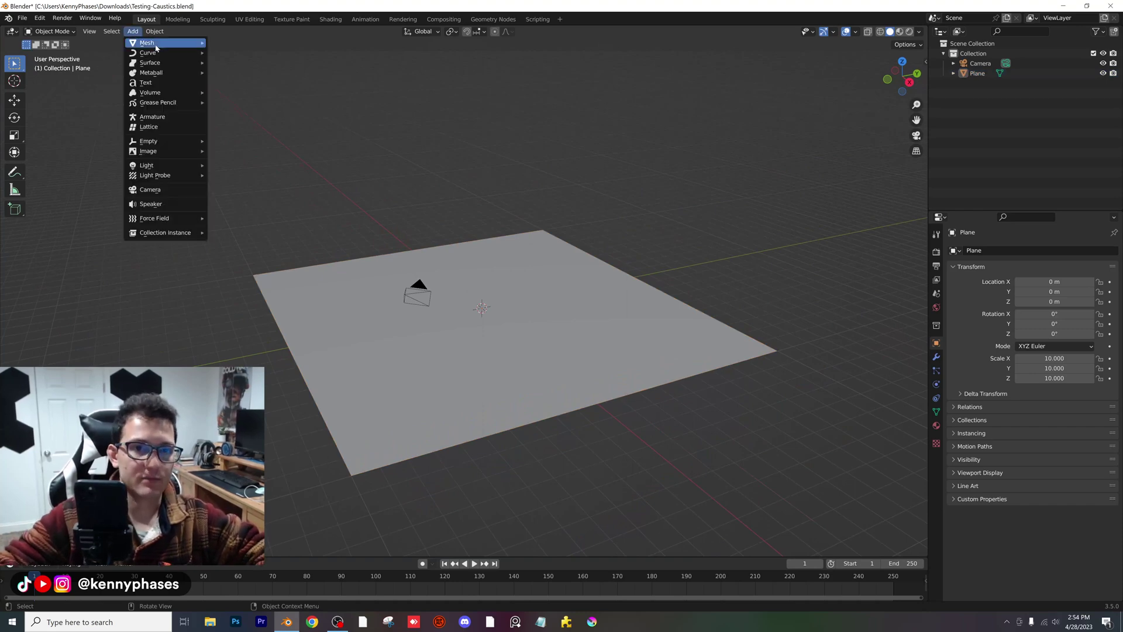
mouse_move(143, 43)
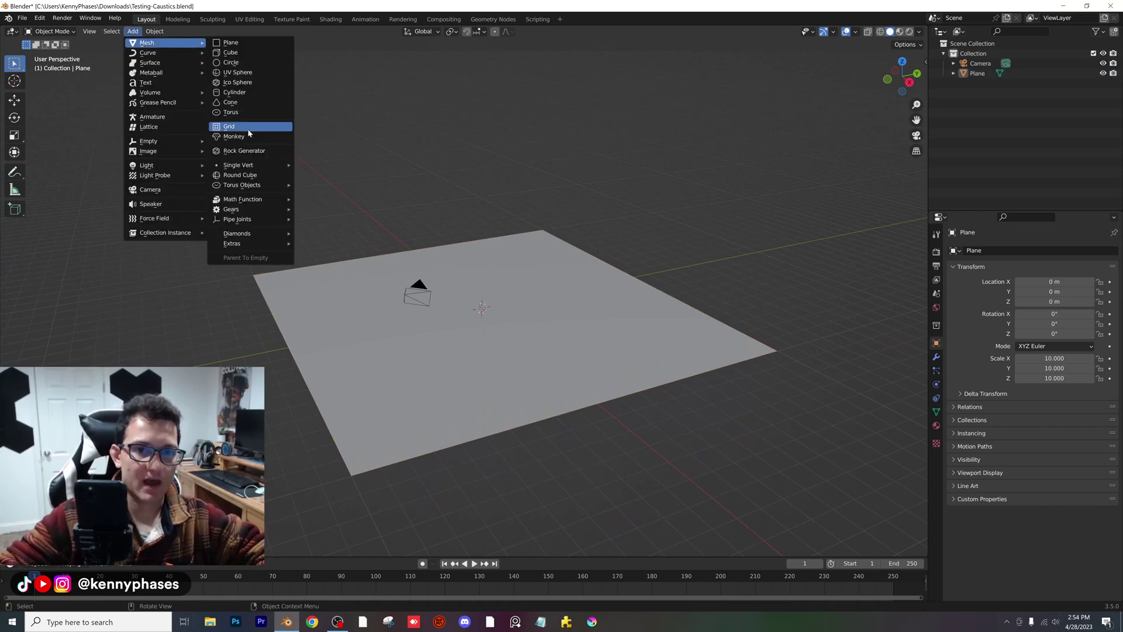
click(249, 95)
scroll(499, 284, up, 4)
key(g)
key(z)
click(535, 282)
shift+middle_drag(534, 282, 507, 290)
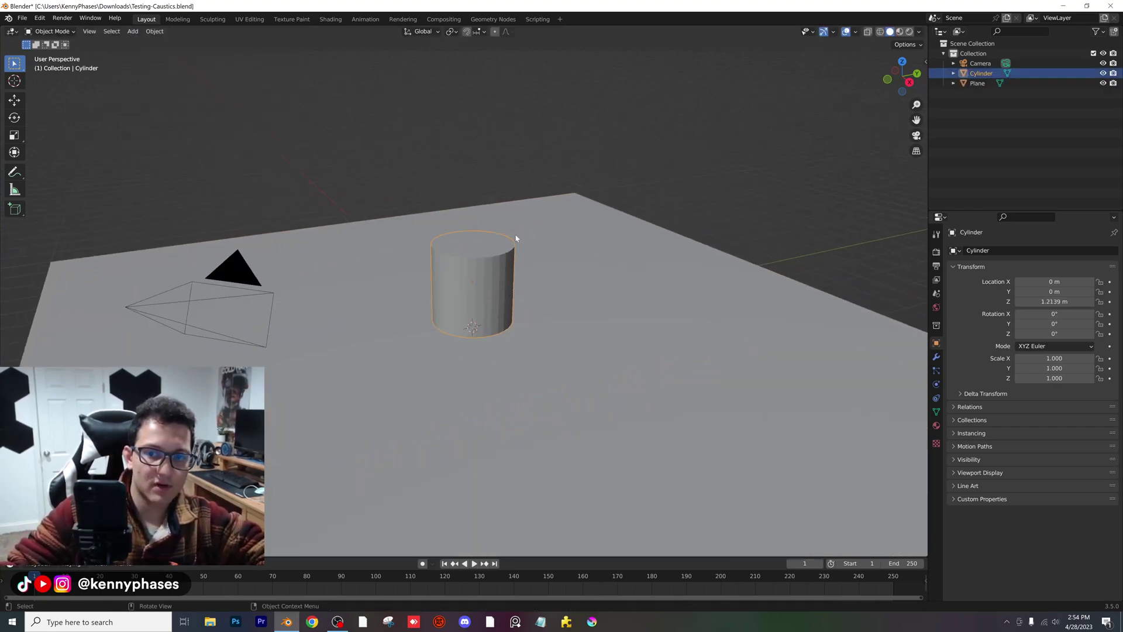
- Shorten the cylinder along Z to a scale of about 0.63
scroll(515, 238, up, 1)
key(s)
key(z)
click(521, 223)
- Rotate the cylinder 90° around the X axis so it lies on its side
shift+middle_drag(536, 234, 492, 217)
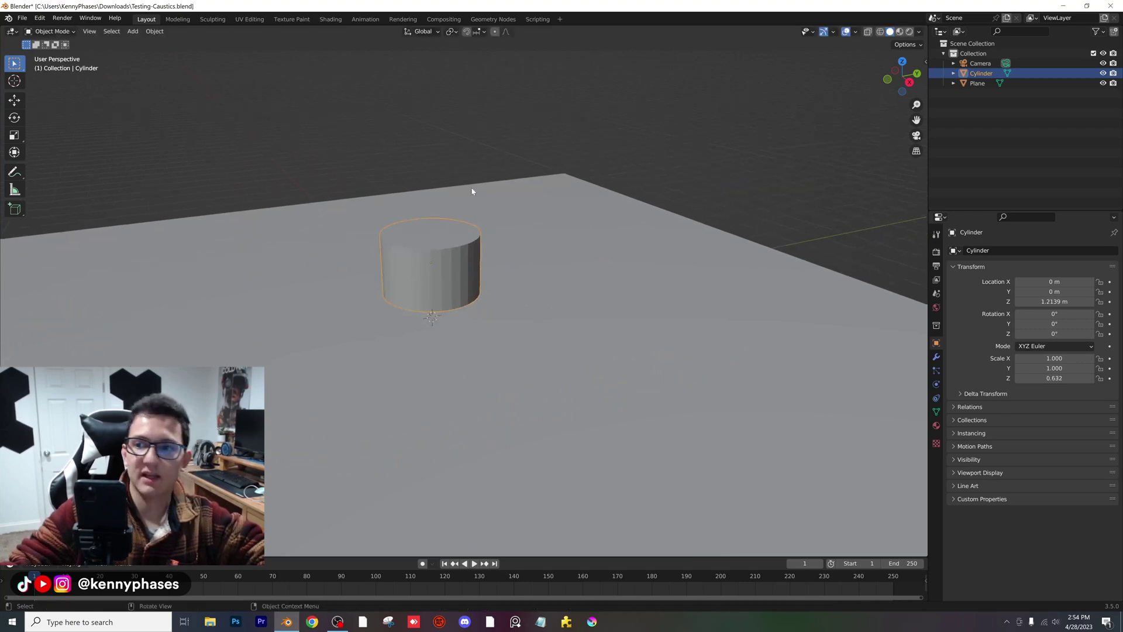
key(r)
key(x)
key(9)
key(0)
key(Return)
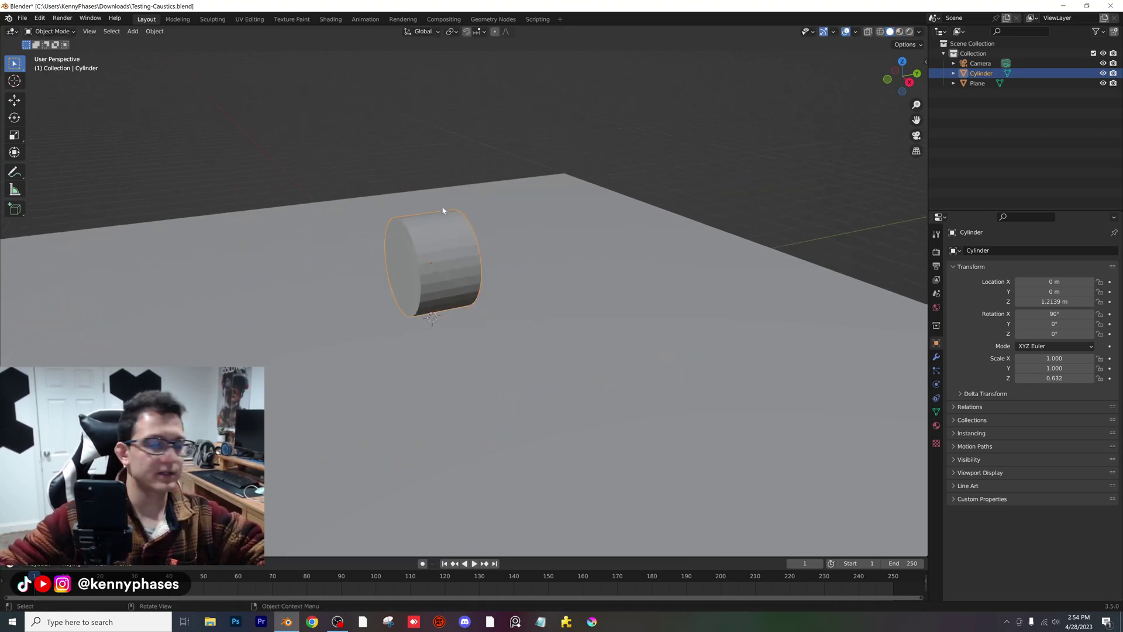
- Add Bevel, Edge Split and Subdivision Surface modifiers to the cylinder, in that order
scroll(451, 225, up, 2)
middle_drag(464, 243, 492, 269)
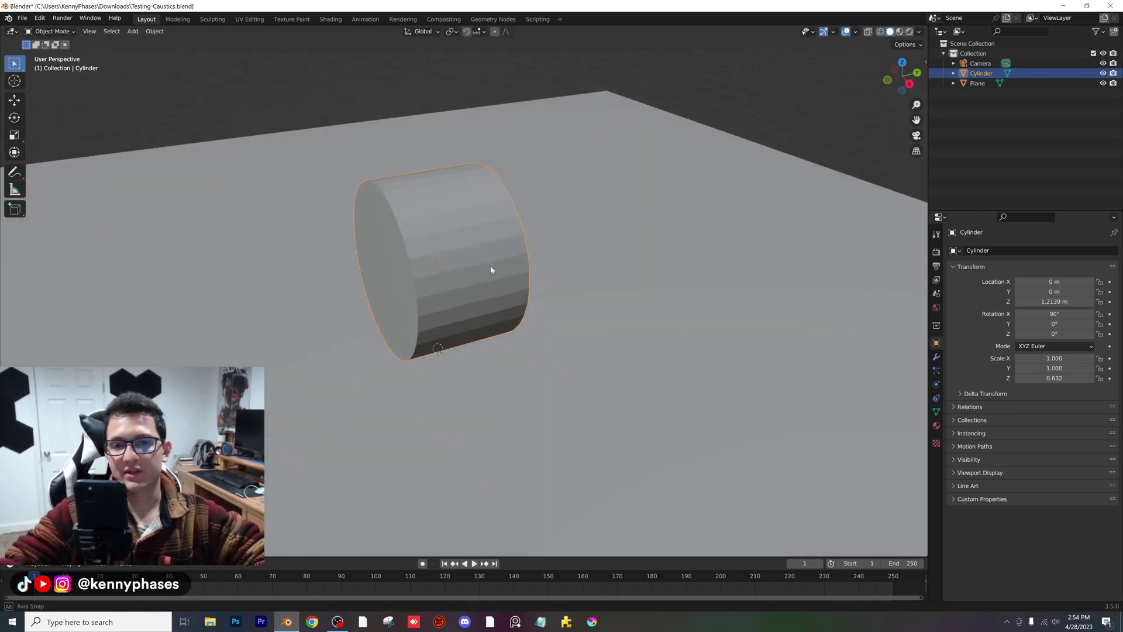
click(936, 356)
click(976, 255)
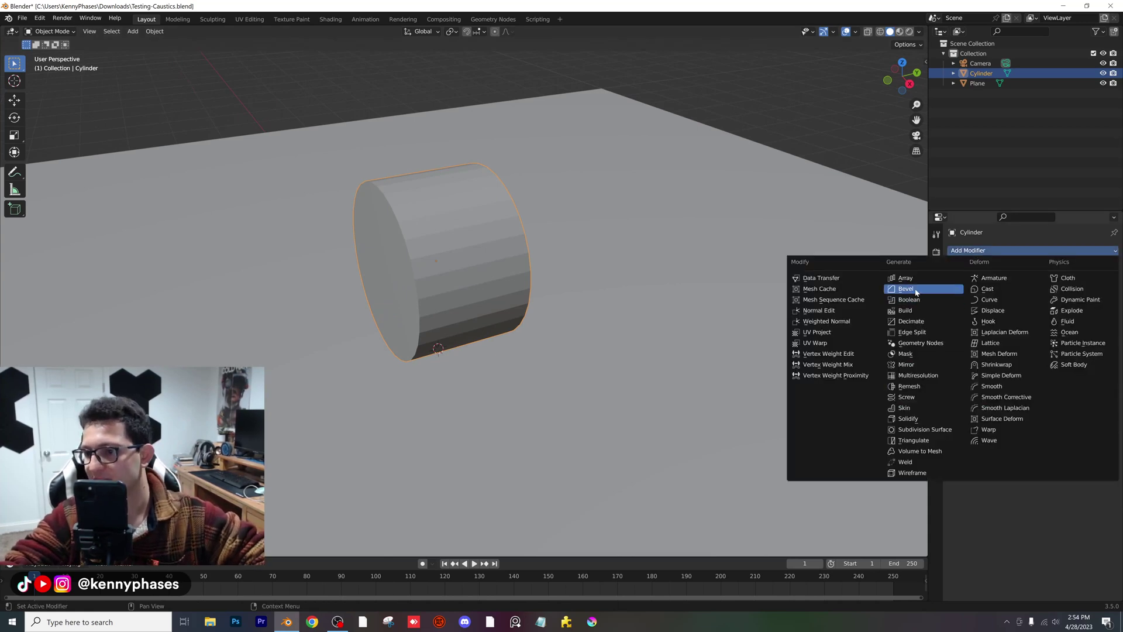
click(906, 288)
click(988, 251)
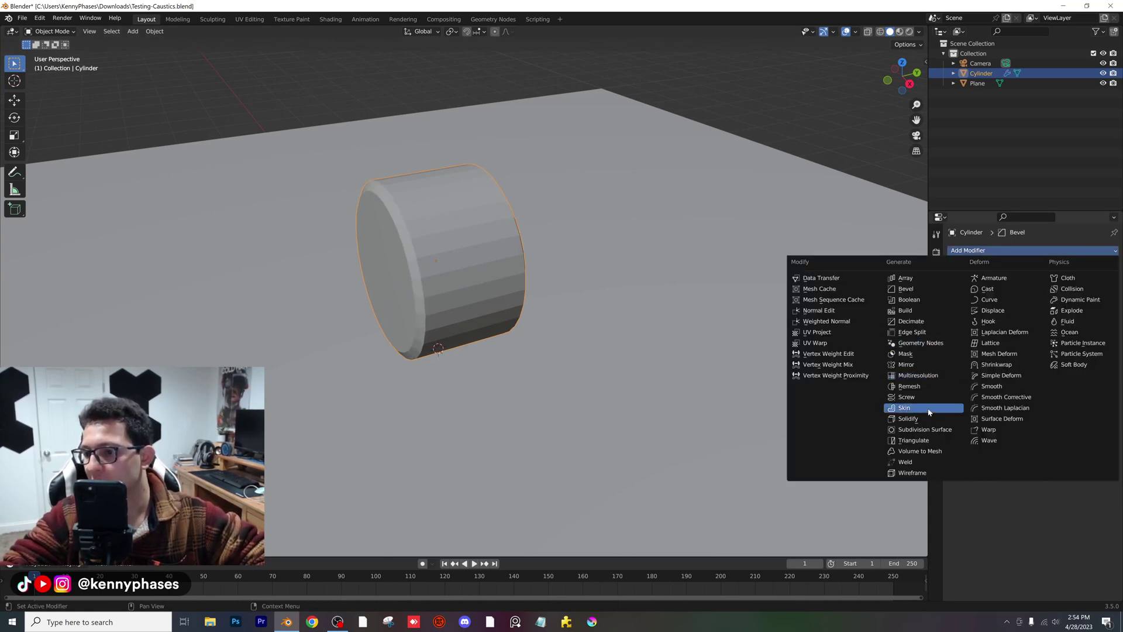
click(921, 332)
click(971, 250)
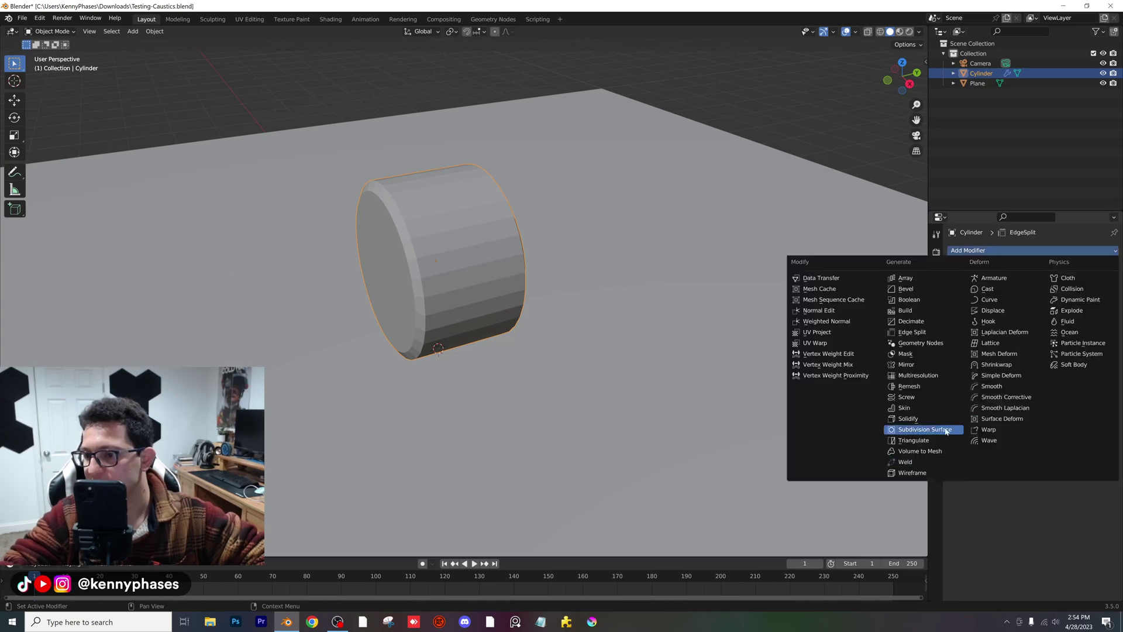
click(924, 431)
- Set the cylinder to Shade Auto Smooth and apply its scale
scroll(544, 245, up, 1)
scroll(544, 246, up, 1)
right_click(471, 205)
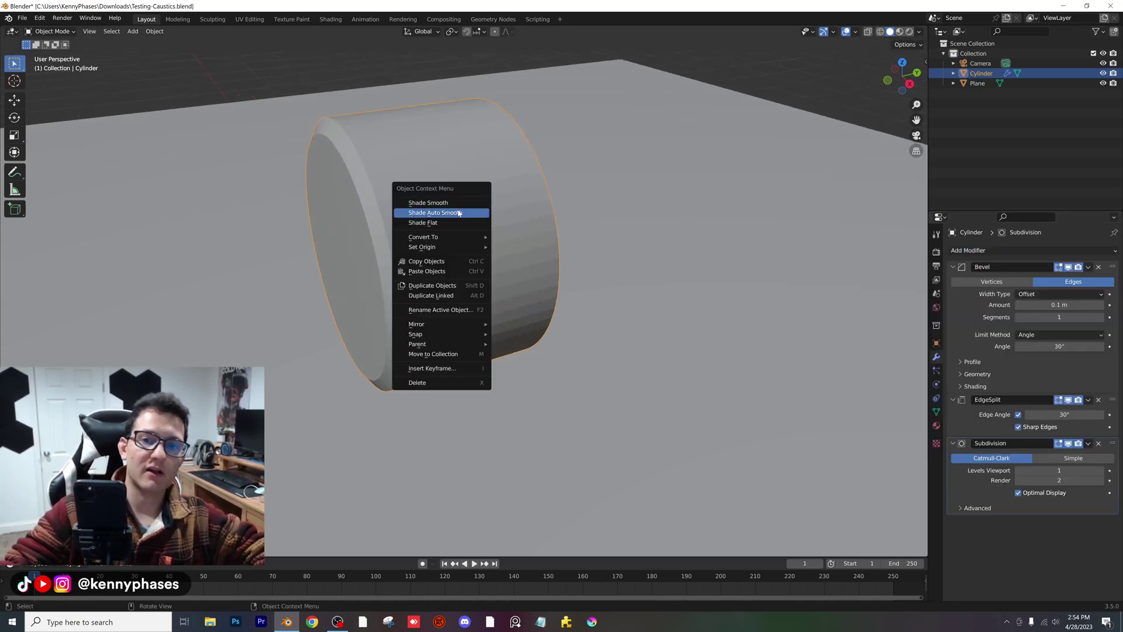
click(444, 206)
click(158, 33)
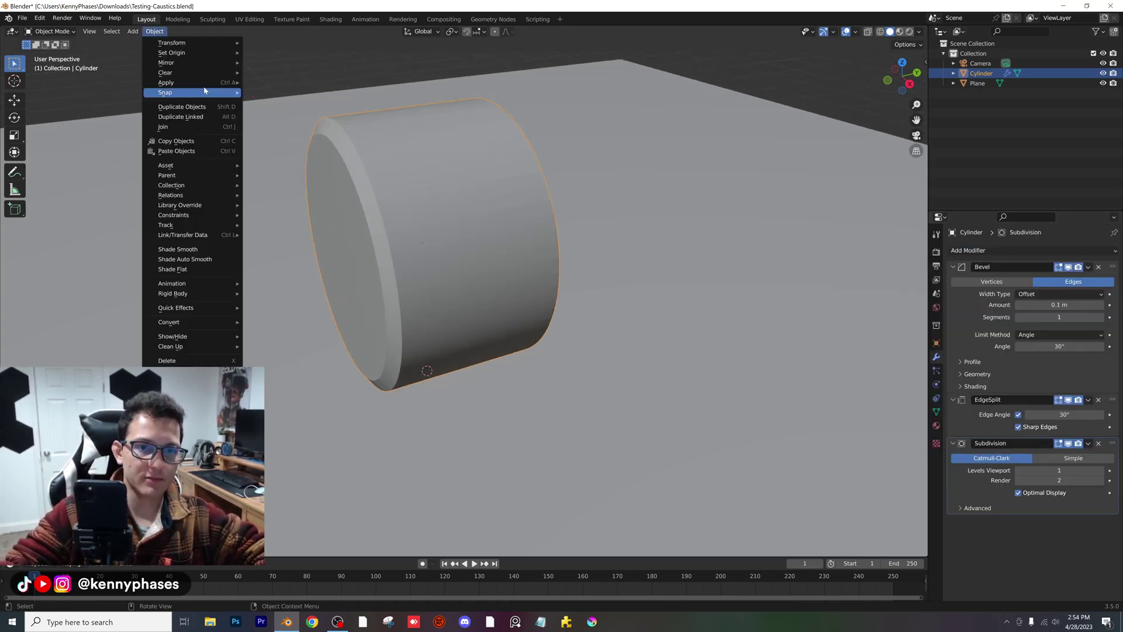
mouse_move(226, 93)
click(318, 103)
- Adjust the cylinder's height along Z so it rests on the plane, and save the file
scroll(468, 169, down, 1)
key(g)
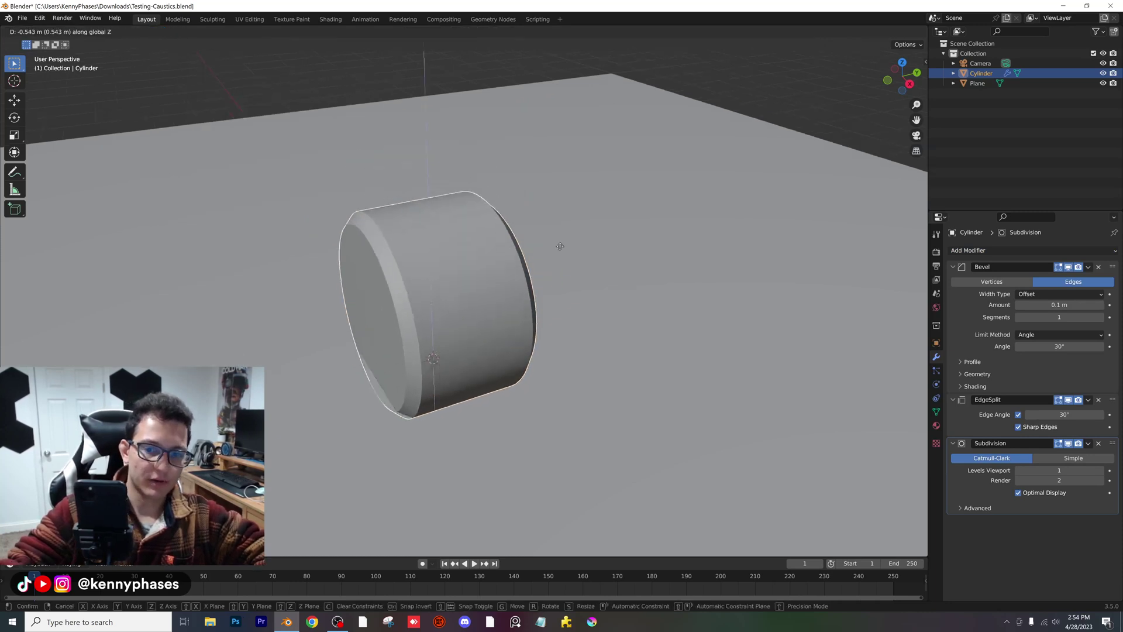
key(z)
click(567, 220)
shift+middle_drag(568, 221, 678, 203)
mouse_move(614, 214)
middle_down()
mouse_move(551, 140)
mouse_move(616, 228)
mouse_move(555, 214)
mouse_move(574, 216)
middle_up()
key(g)
key(z)
click(564, 146)
key(ctrl+s)
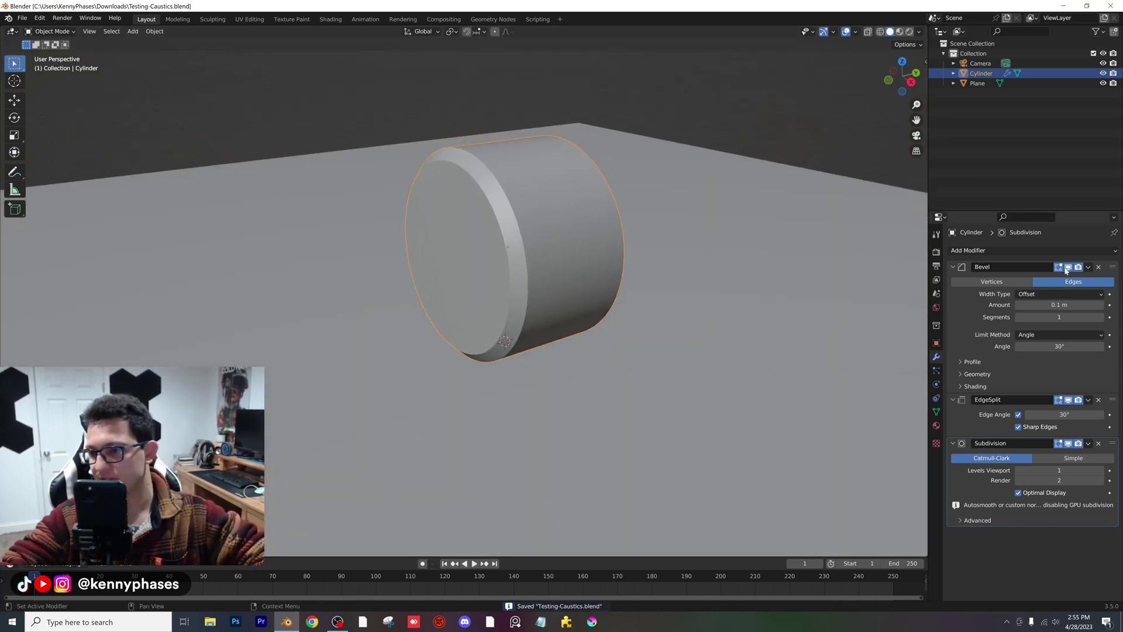
- Collapse the Edge Split modifier's settings and set the cylinder's Bevel modifier to 8 segments
click(954, 267)
click(953, 279)
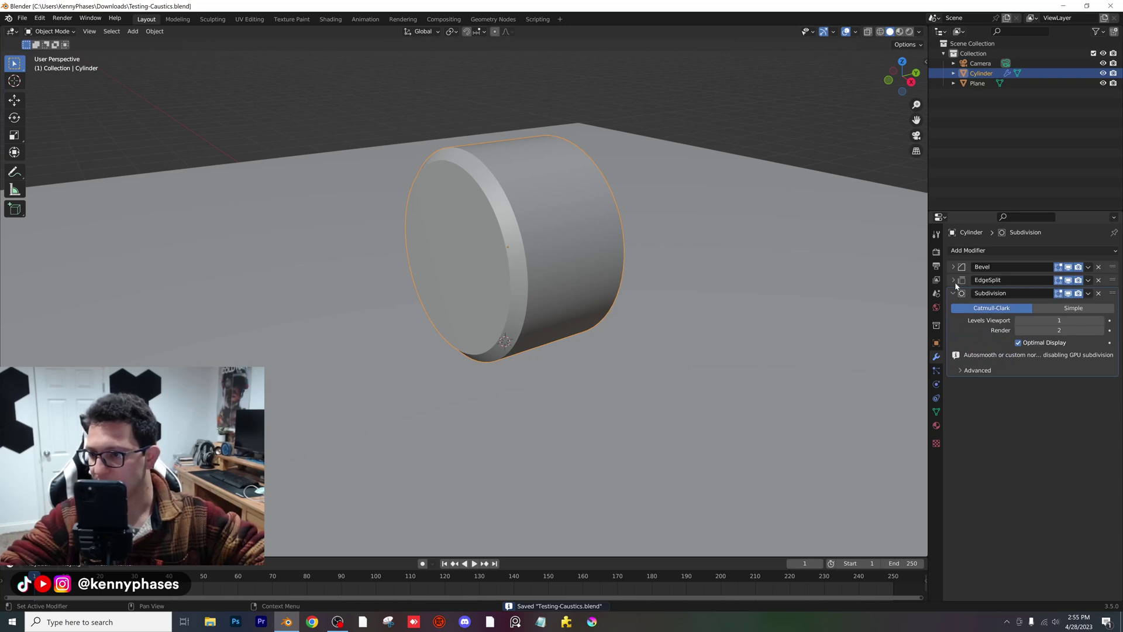
click(953, 267)
drag(1058, 317, 1088, 318)
scroll(556, 206, down, 4)
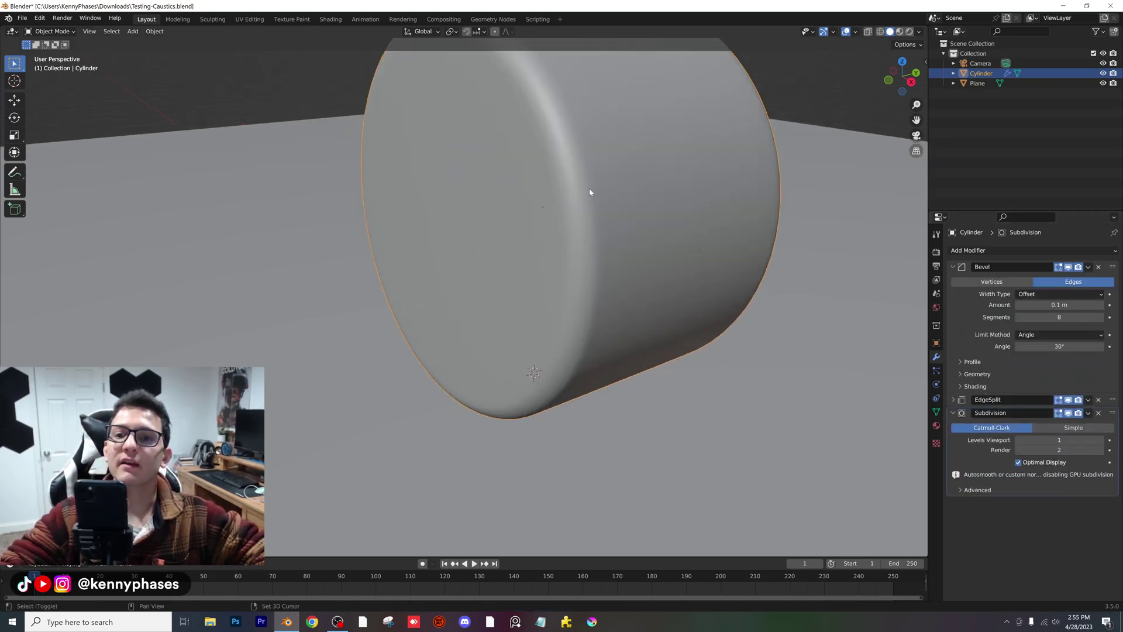
scroll(592, 191, up, 1)
key(Tab)
key(Tab)
scroll(566, 226, down, 2)
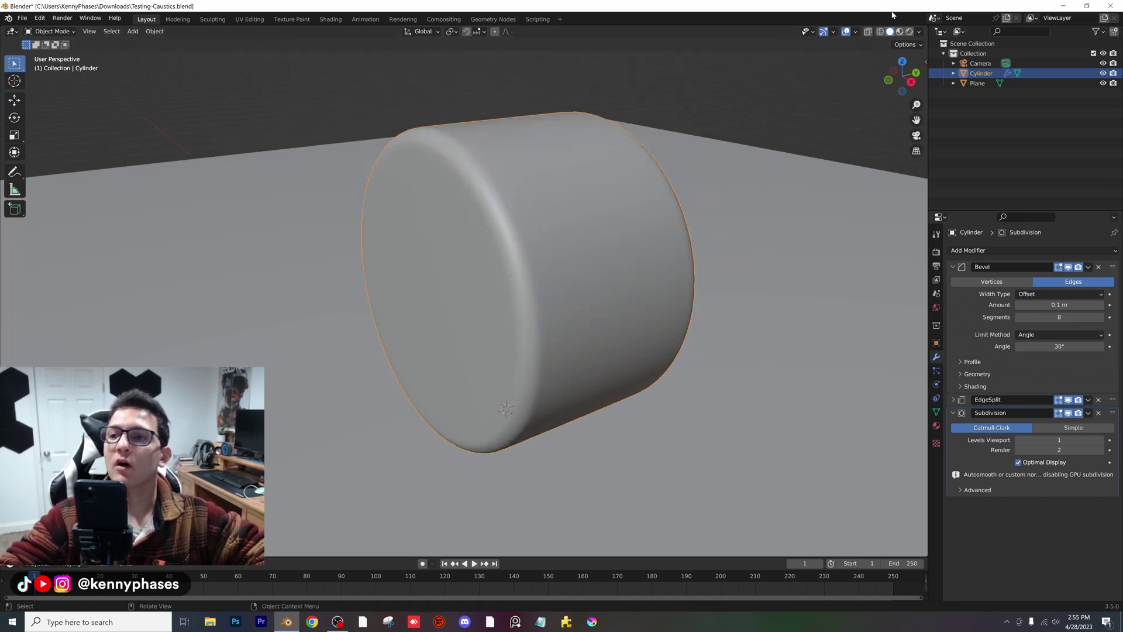
- Switch the viewport to rendered shading and set the render engine to Cycles with GPU Compute as the device
click(909, 32)
click(936, 251)
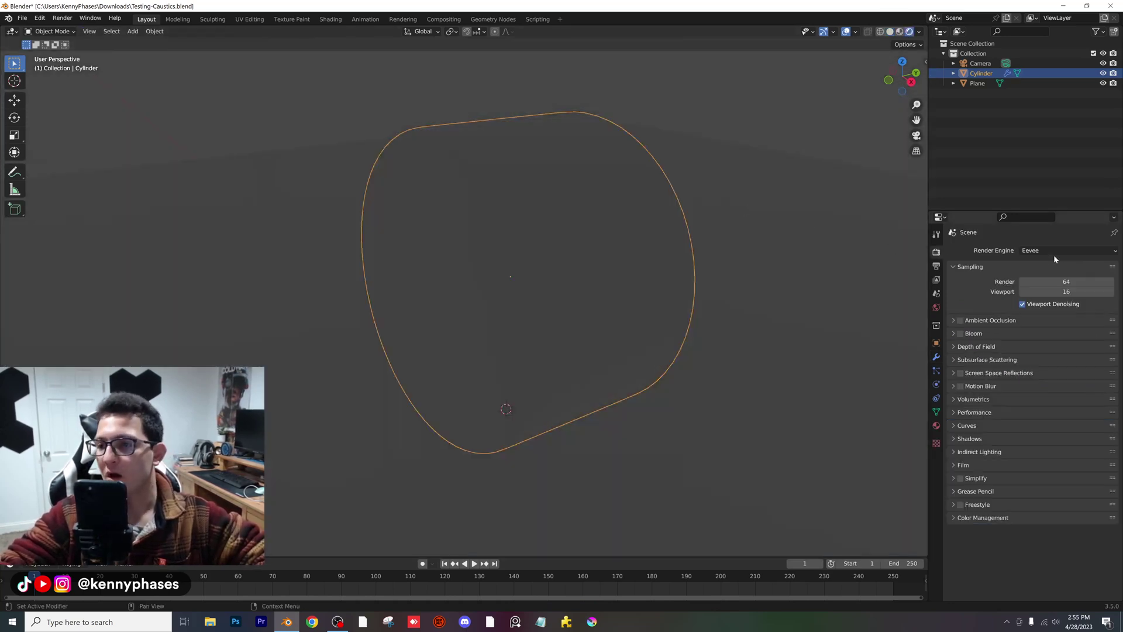
click(1035, 275)
click(1032, 285)
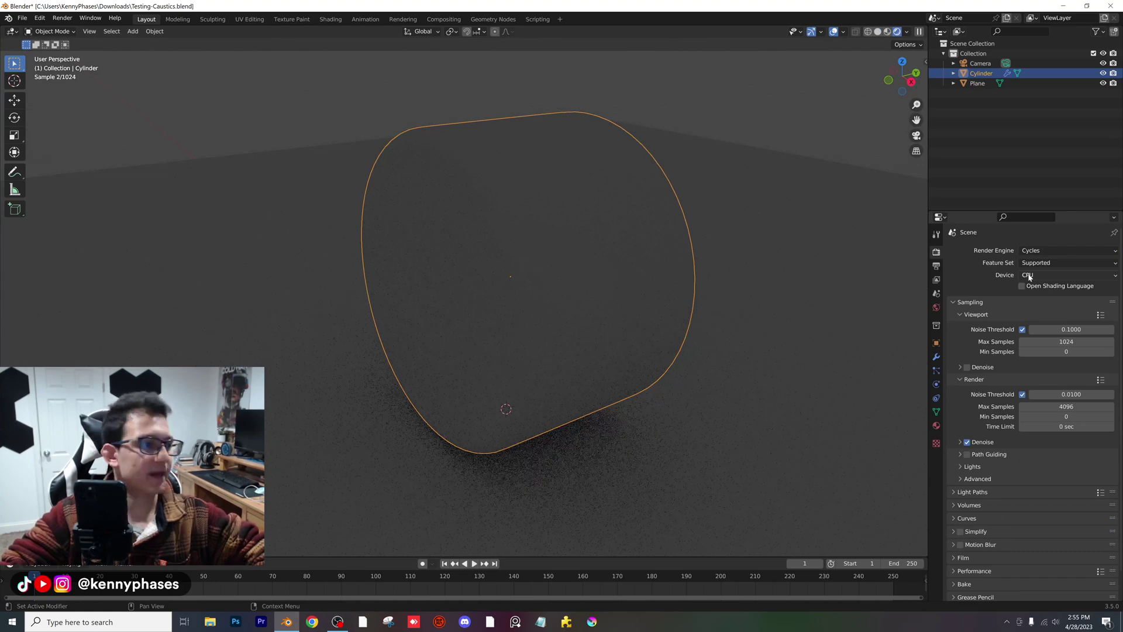
click(1028, 275)
click(1028, 297)
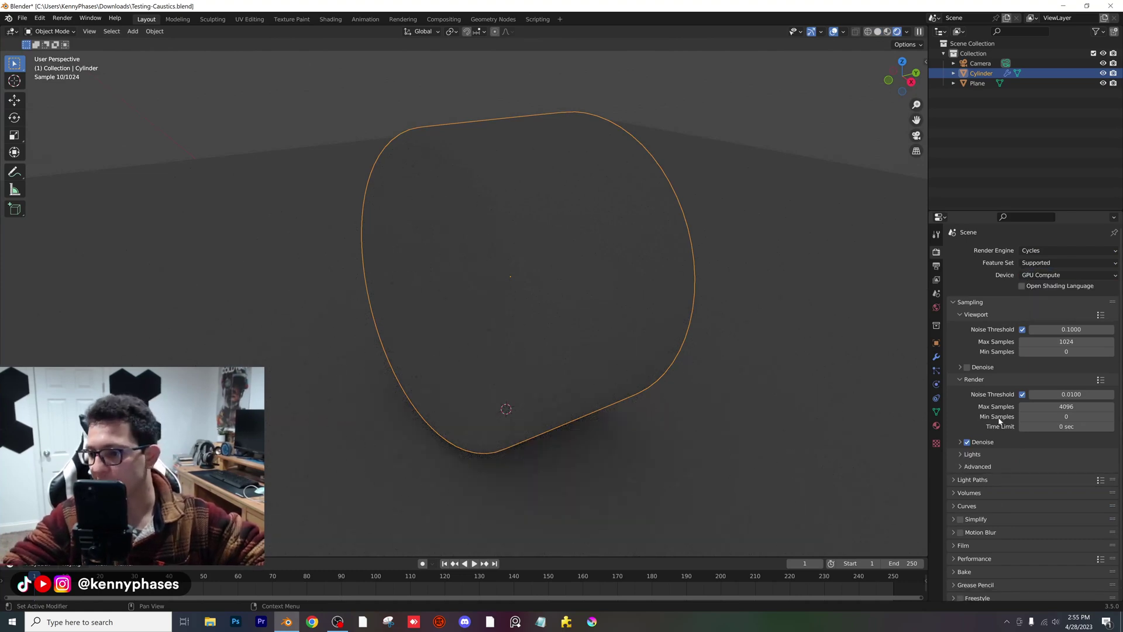
scroll(997, 418, down, 1)
click(937, 267)
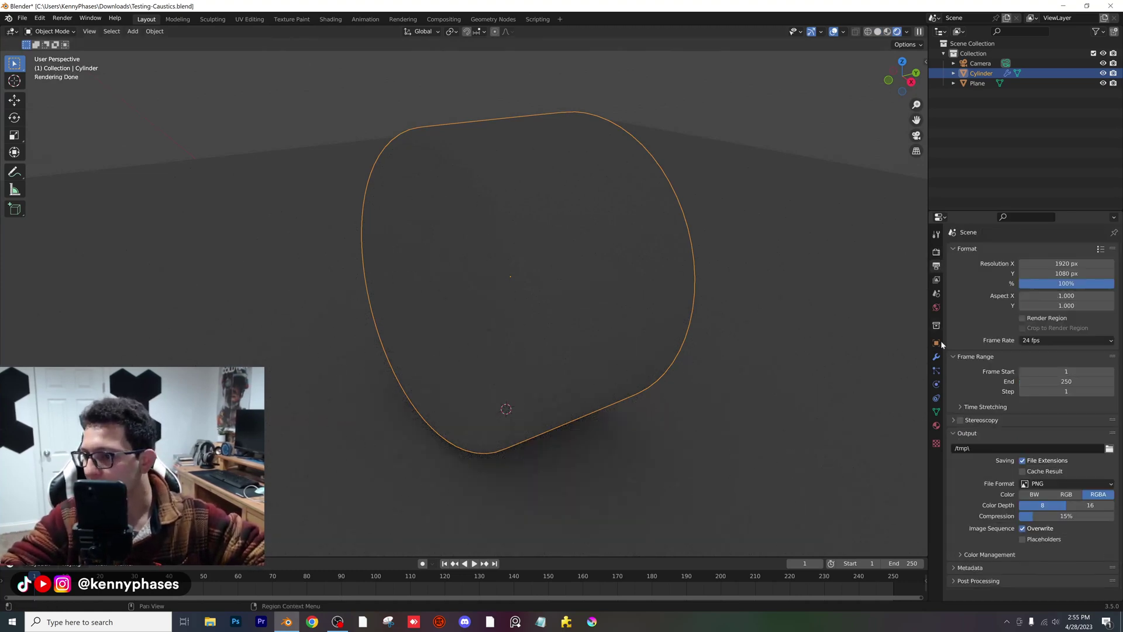
- Add a point light, move it up and to one side of the cylinder, and save the file
click(133, 31)
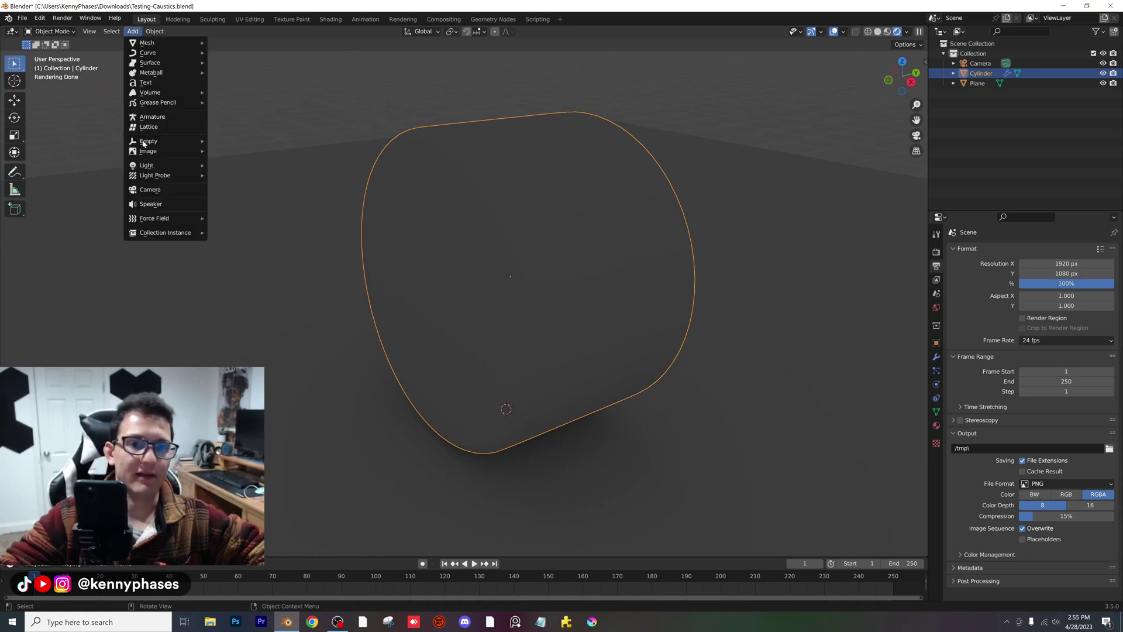
mouse_move(180, 166)
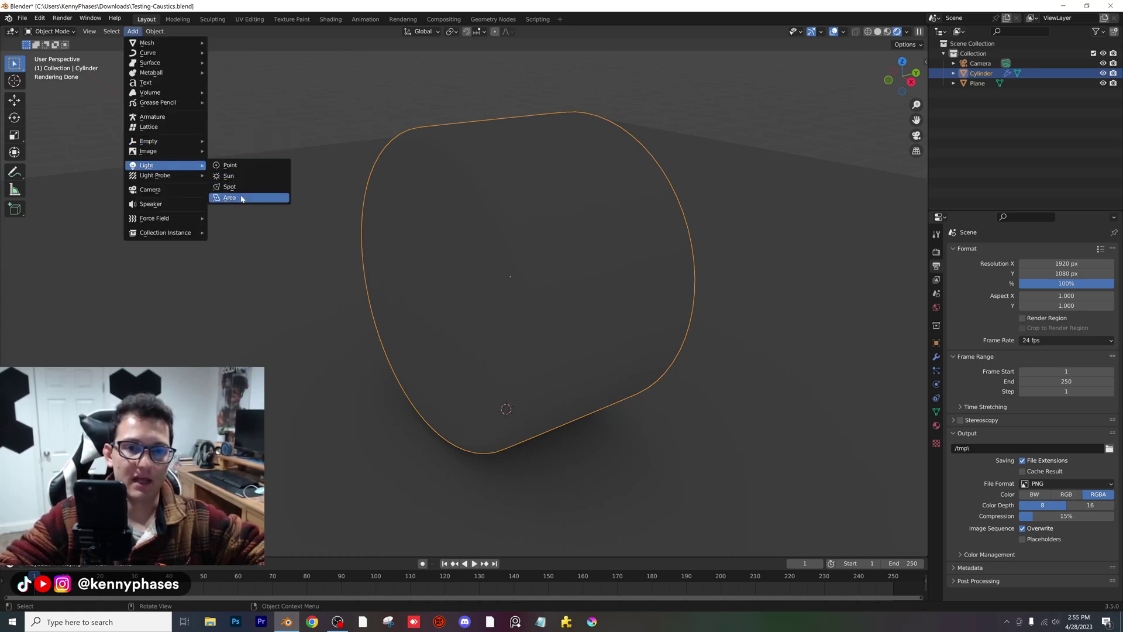
click(231, 165)
middle_drag(633, 281, 652, 287)
key(g)
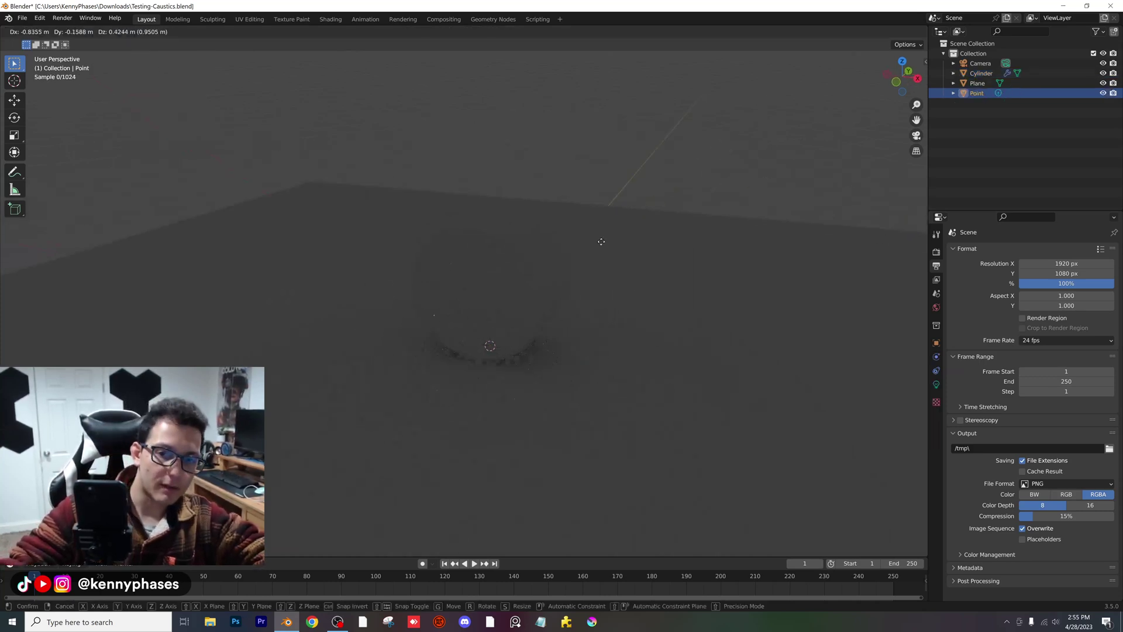
click(572, 196)
middle_drag(572, 195, 624, 188)
key(ctrl+s)
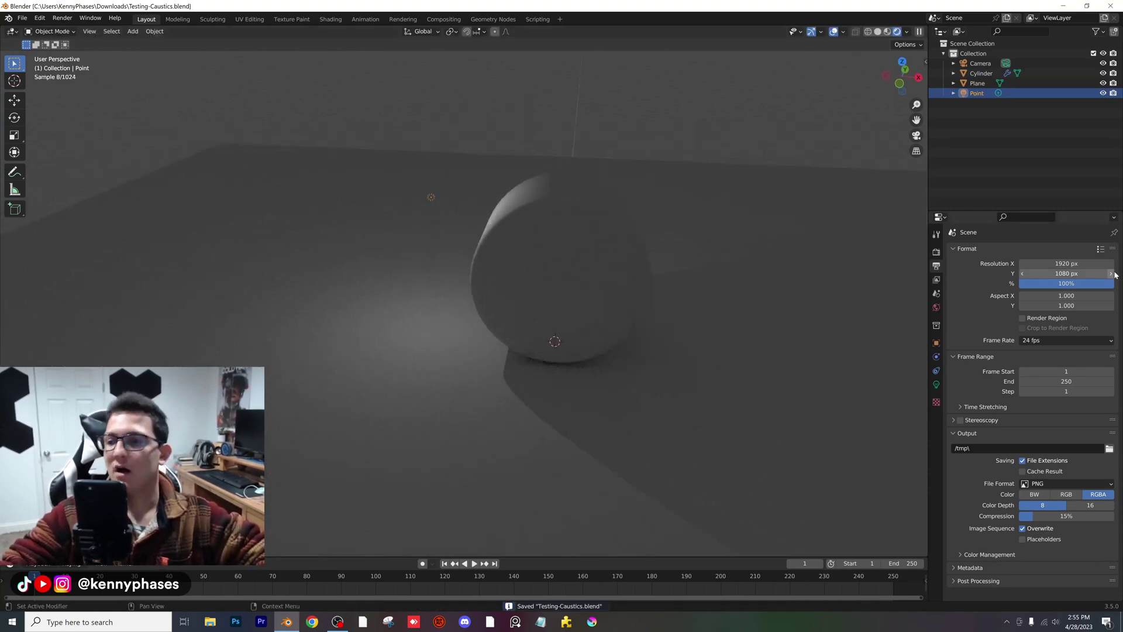
- Darken the world background colour to black
click(935, 307)
click(1072, 313)
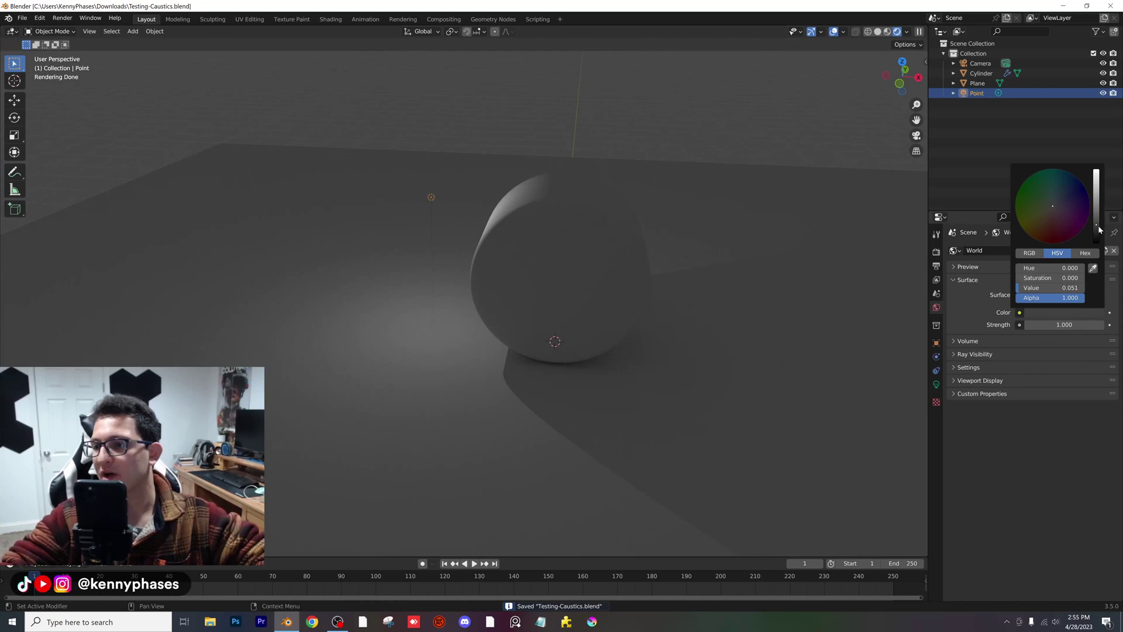
drag(1099, 230, 1099, 241)
- Give the cylinder a new material with a Glass BSDF surface and a roughness of 0
click(576, 211)
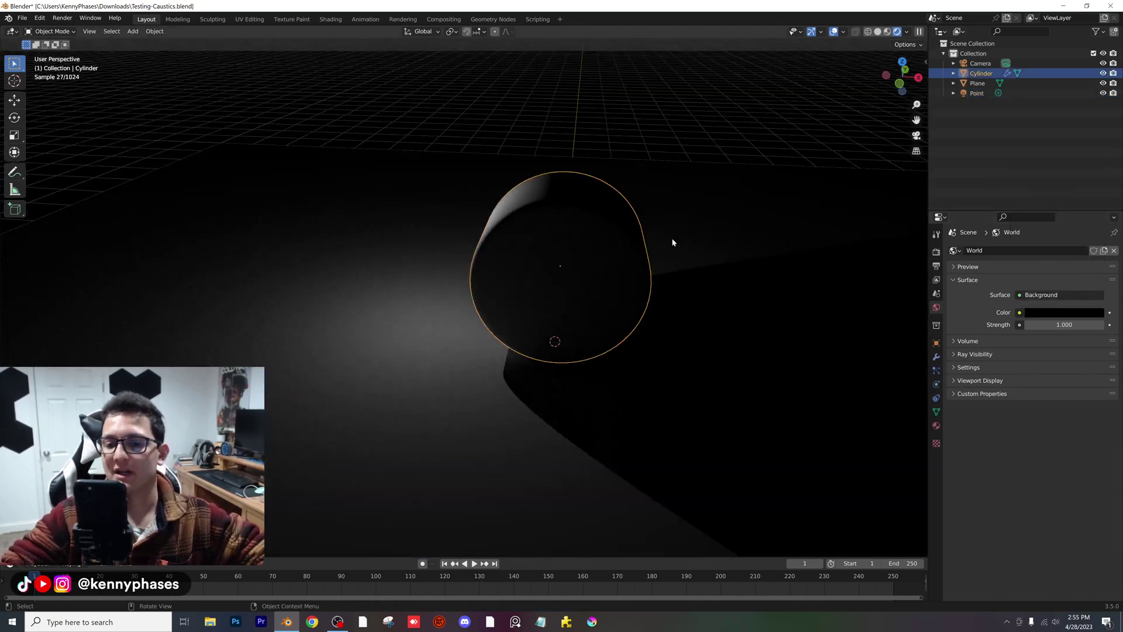
click(936, 425)
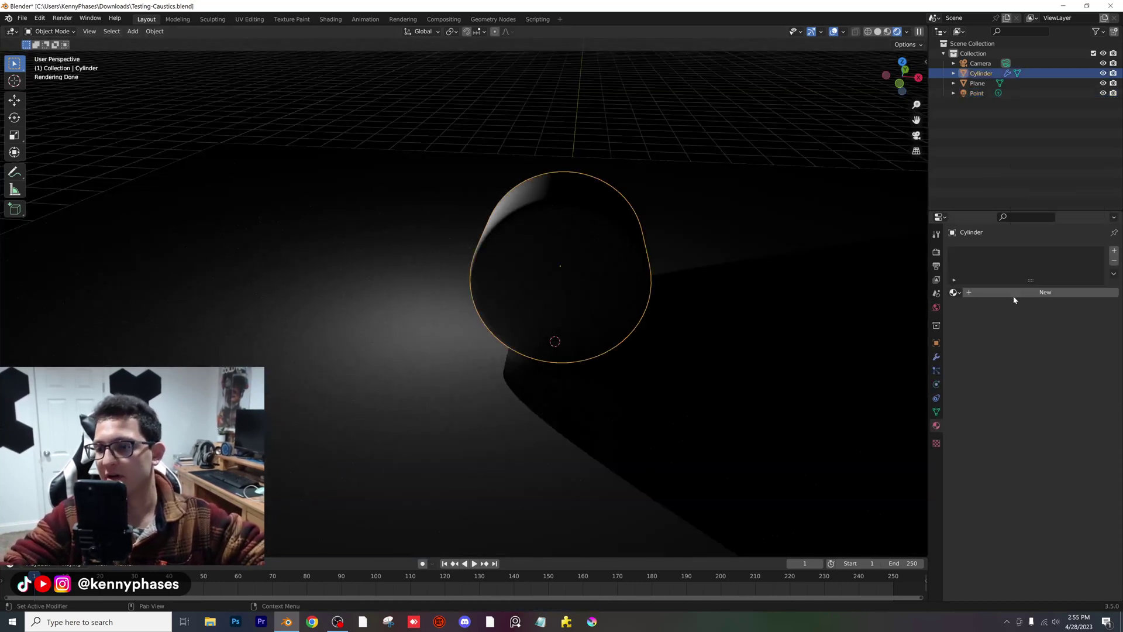
click(1016, 296)
click(1045, 338)
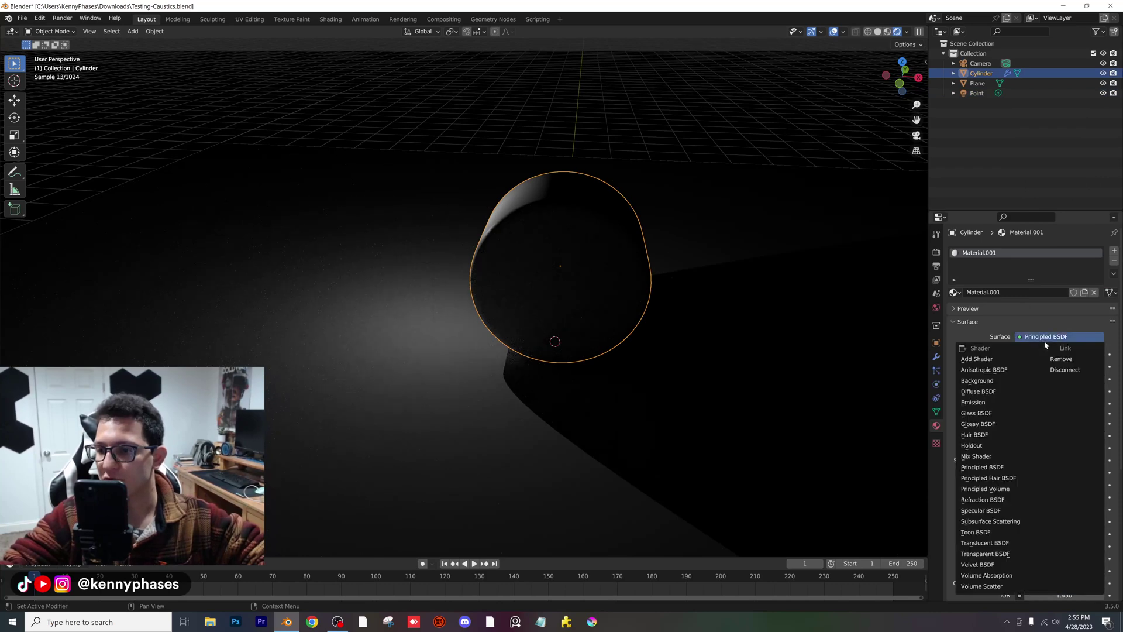
click(999, 414)
drag(1072, 382, 1027, 381)
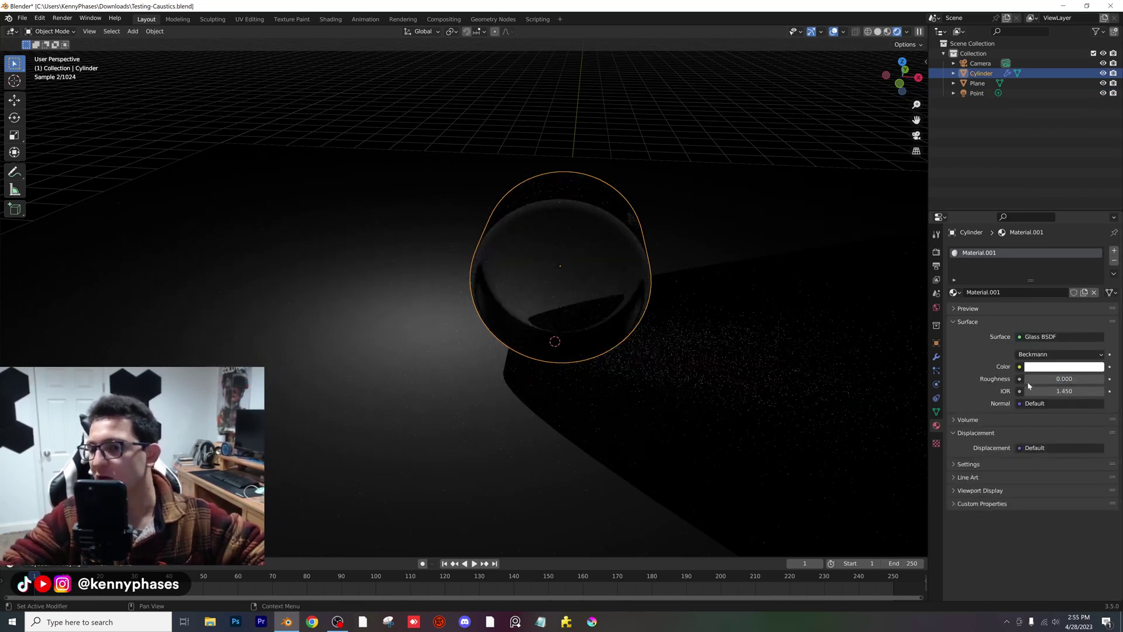
- Change the colour of the cylinder's glass material to light cyan
middle_drag(779, 297, 760, 316)
click(1081, 368)
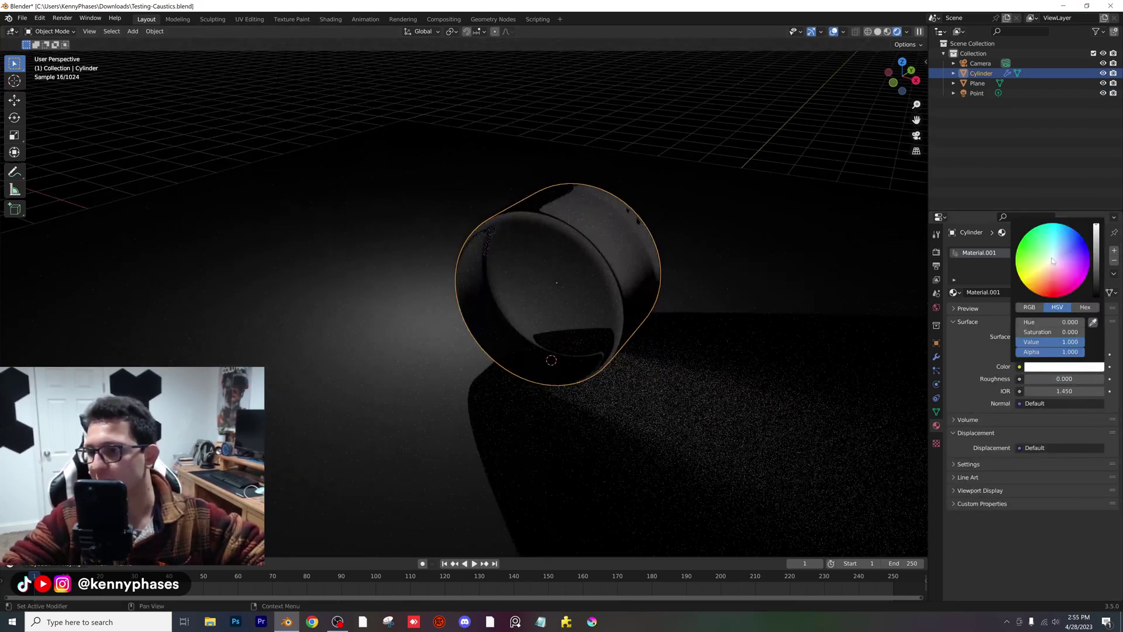
drag(1052, 261, 1056, 244)
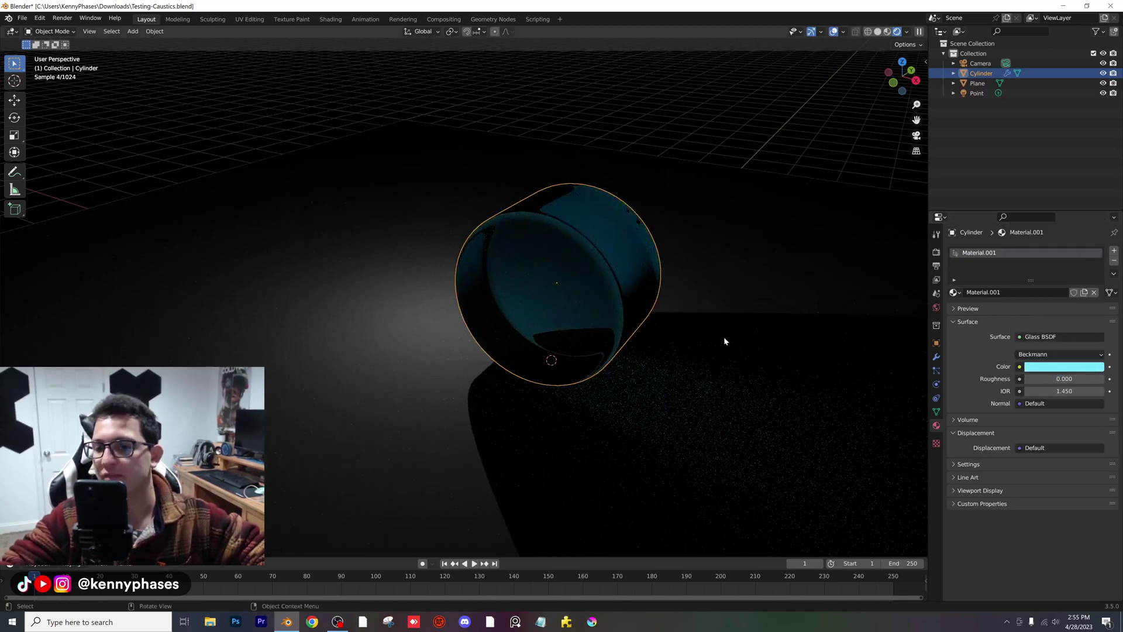
- Set the point light's power to 1000 W and save the file
middle_drag(724, 337, 427, 283)
click(975, 93)
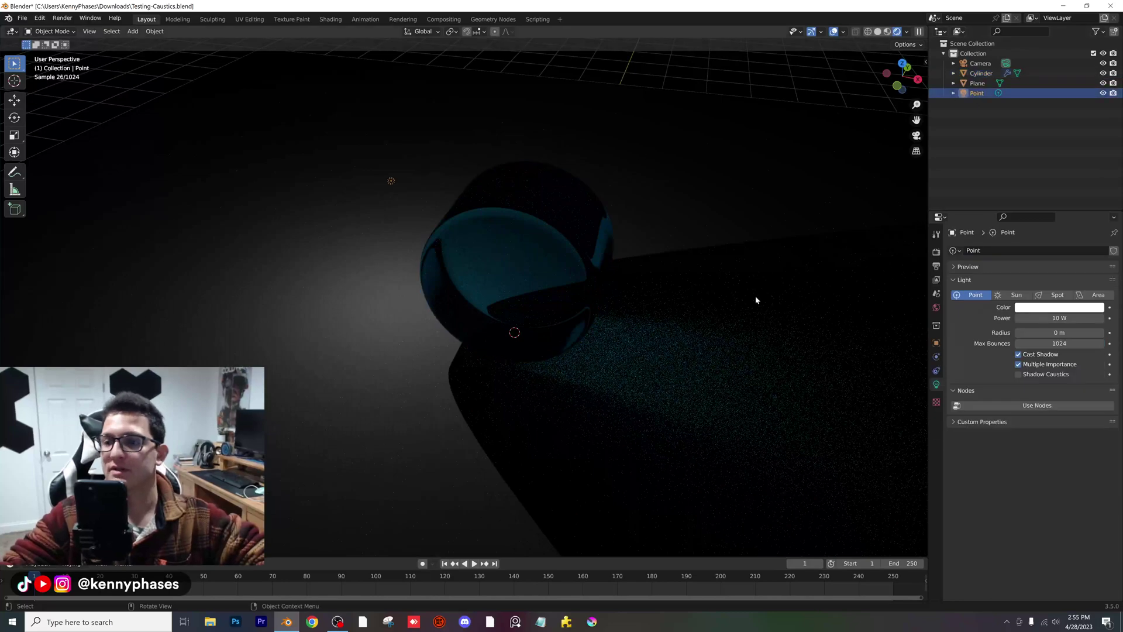
double_click(1059, 318)
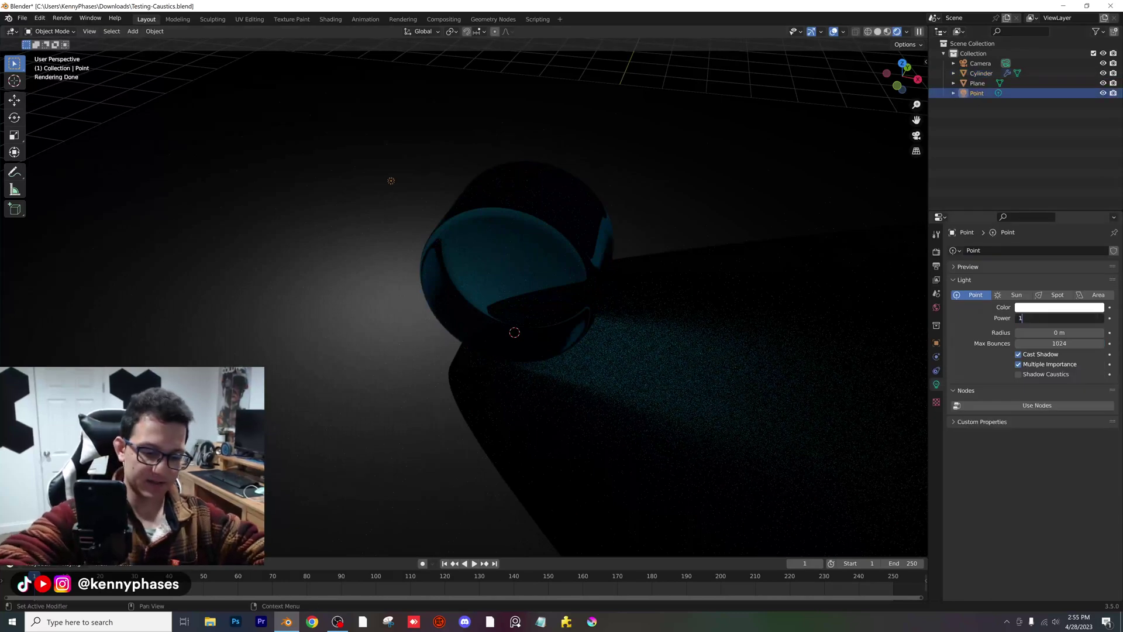
text(1000)
key(Return)
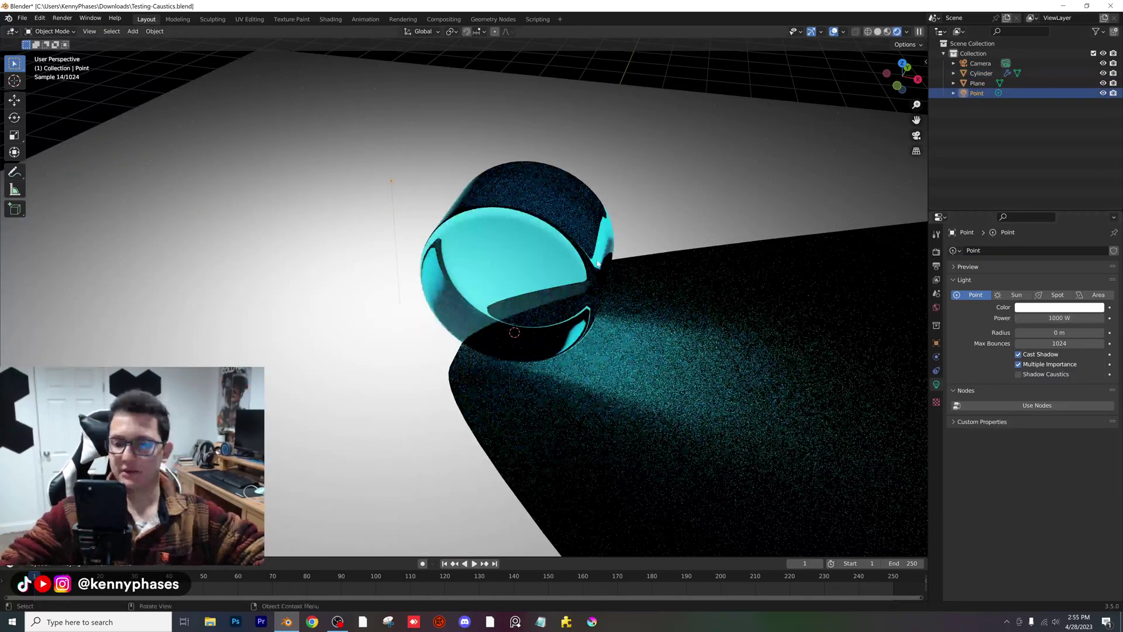
key(ctrl+s)
- Apply Shade Auto Smooth to the glass cylinder again
mouse_move(602, 259)
middle_down()
mouse_move(608, 239)
mouse_move(609, 259)
middle_up()
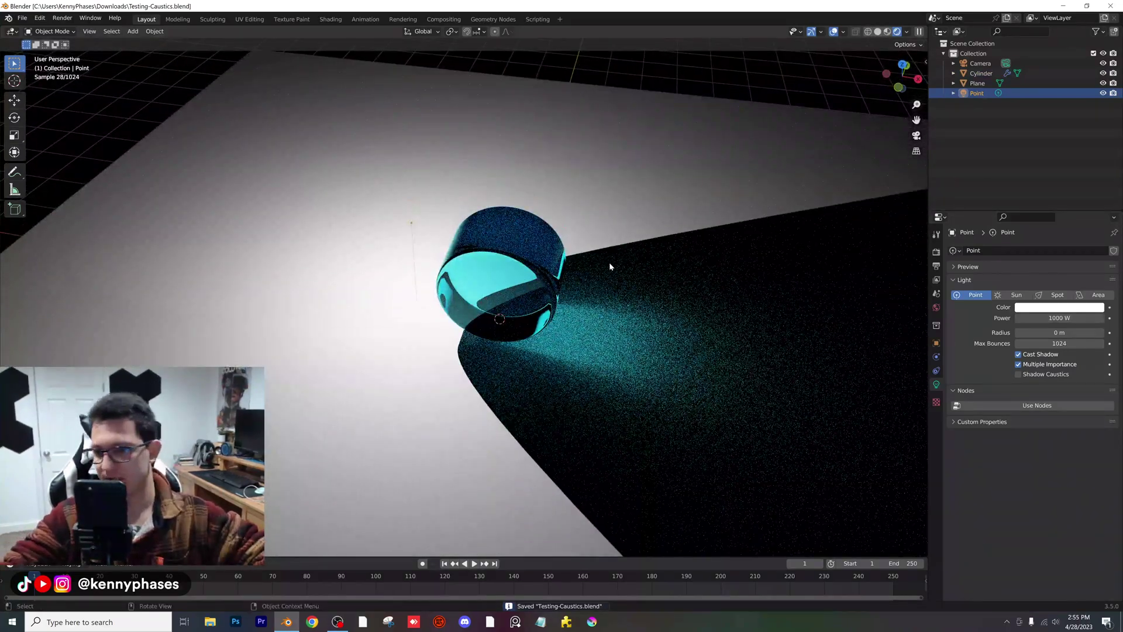
scroll(590, 245, up, 2)
click(581, 236)
middle_drag(594, 236, 534, 236)
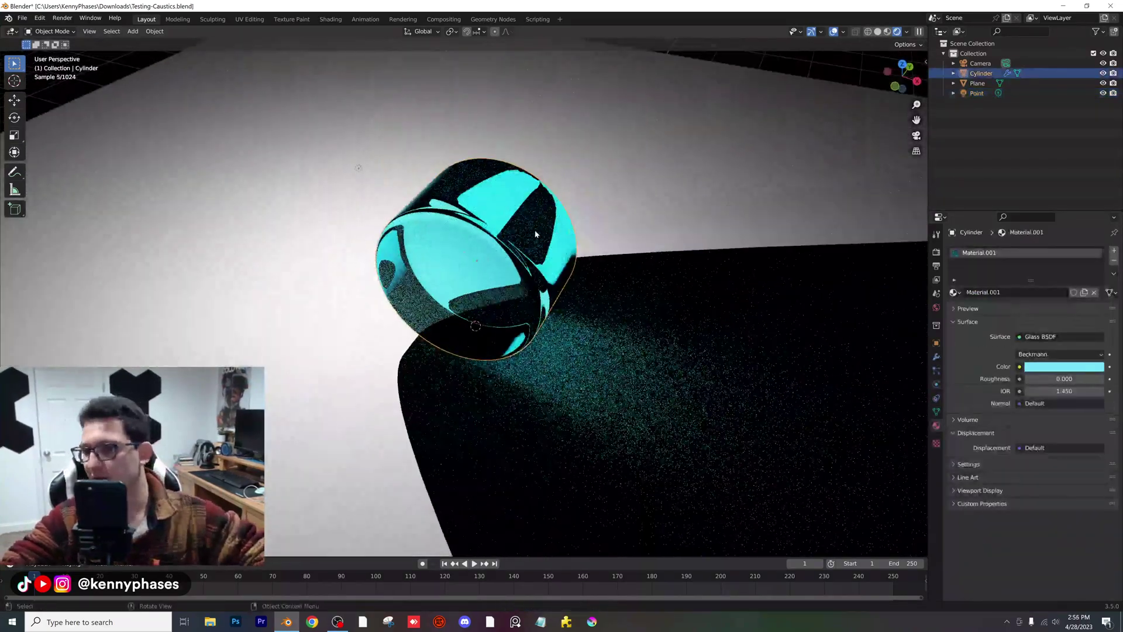
right_click(483, 212)
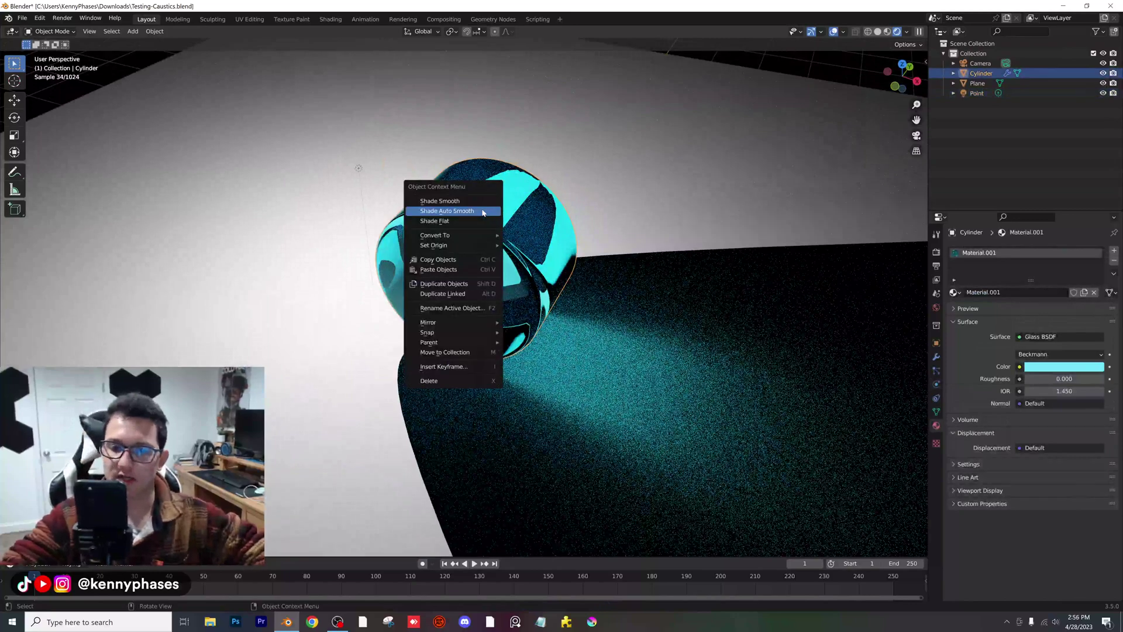
click(473, 212)
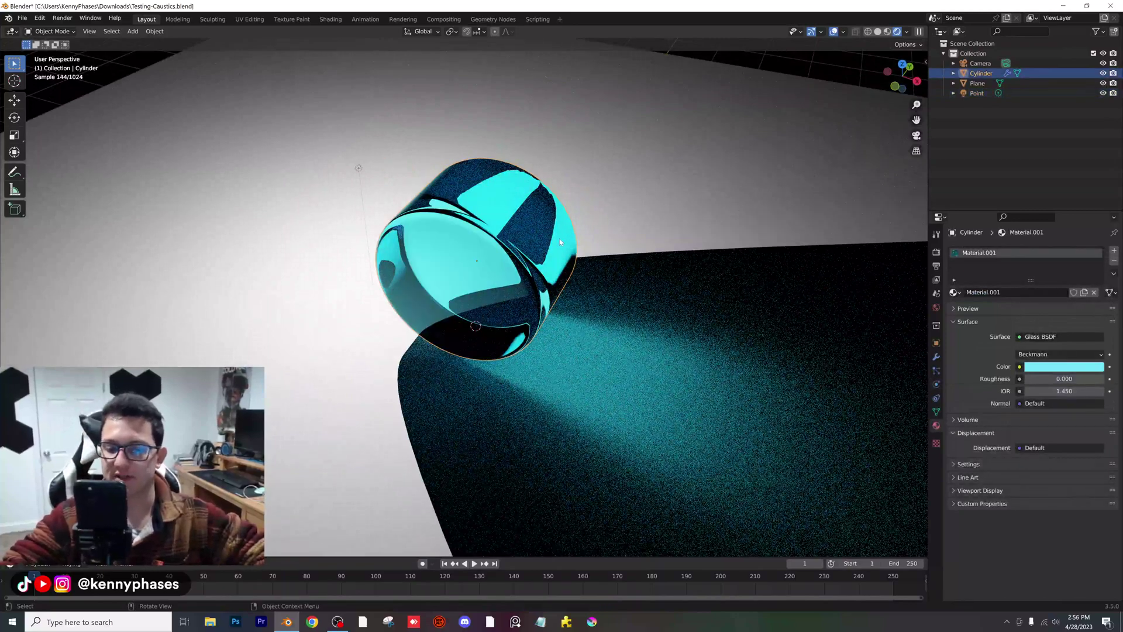
- Enable Shadow Caustics on the point light
scroll(479, 146, down, 1)
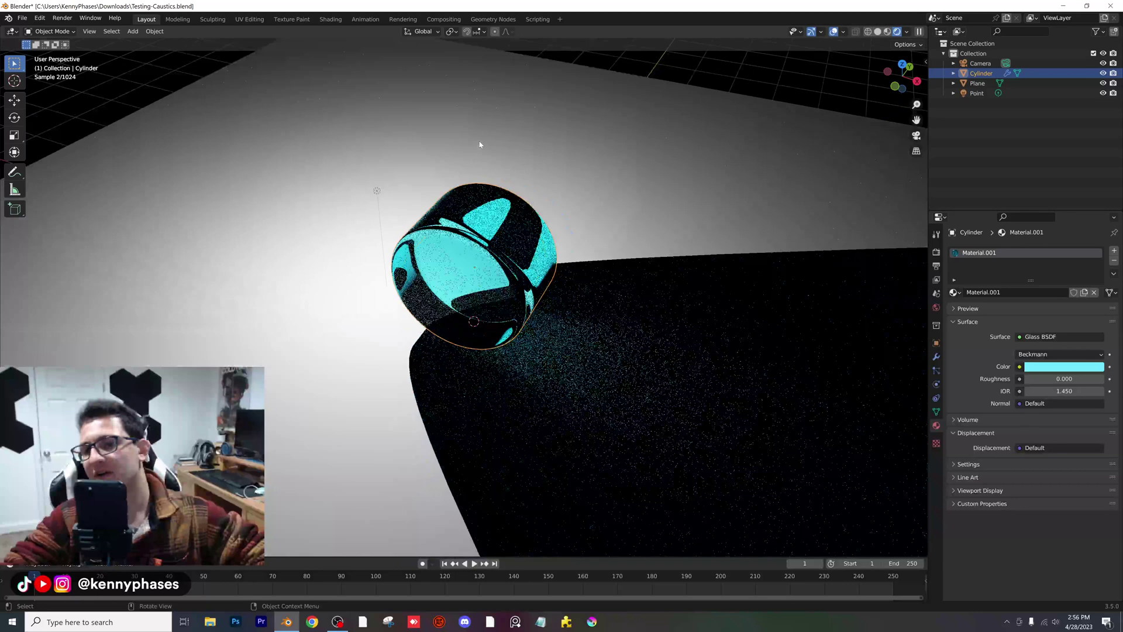
click(379, 192)
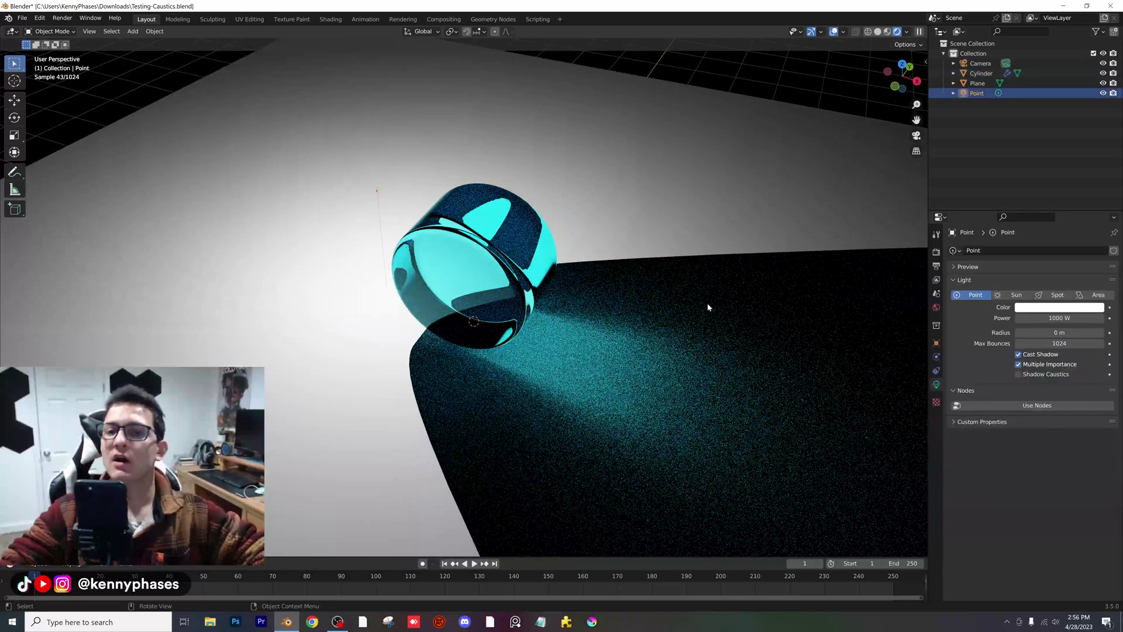
click(1027, 375)
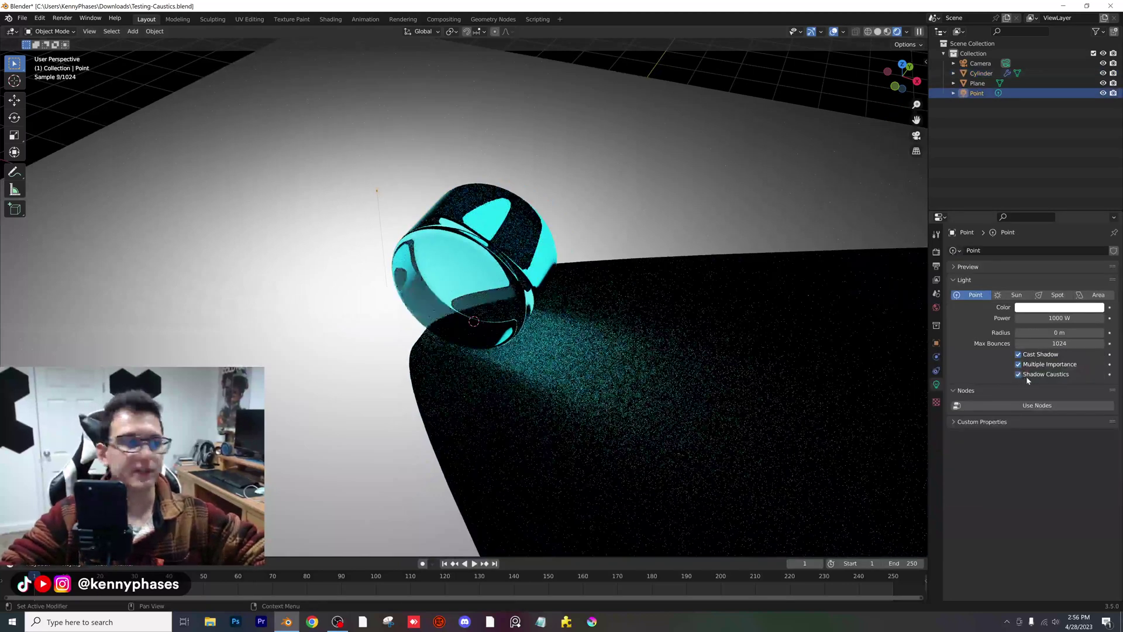
- Enable Cast Shadow Caustics in the cylinder's object shading settings and save the file
scroll(581, 308, up, 1)
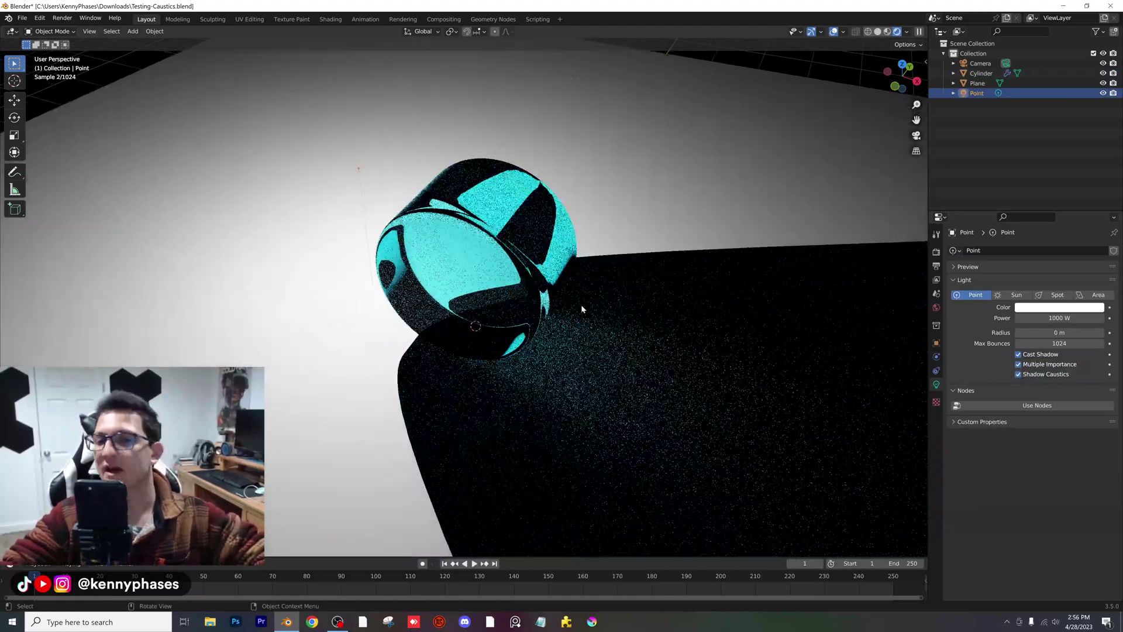
click(580, 308)
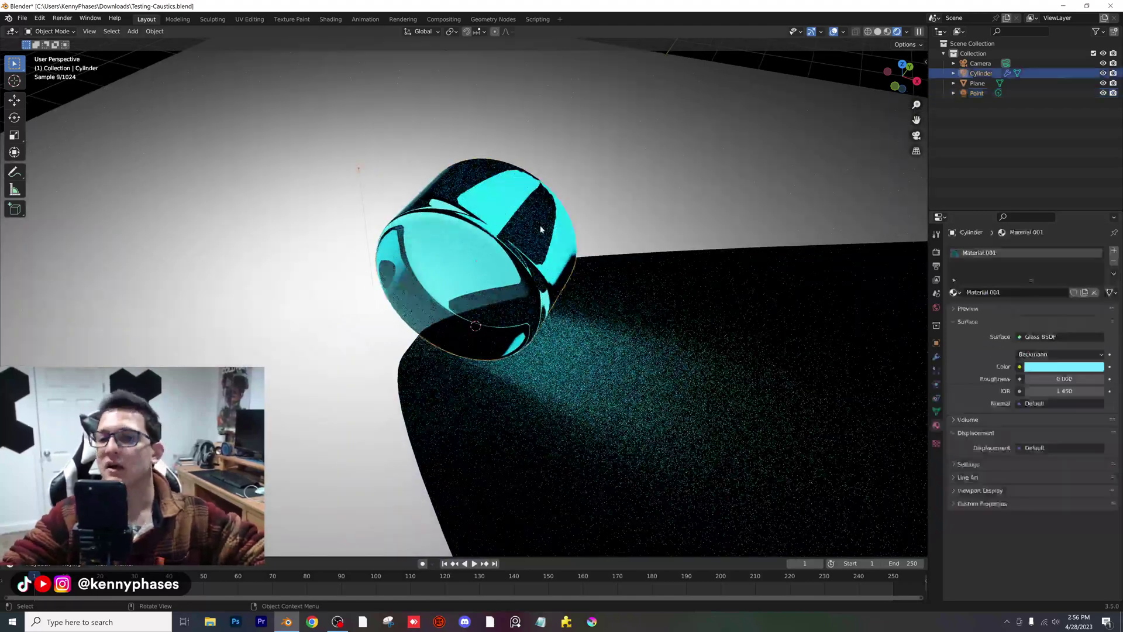
click(937, 343)
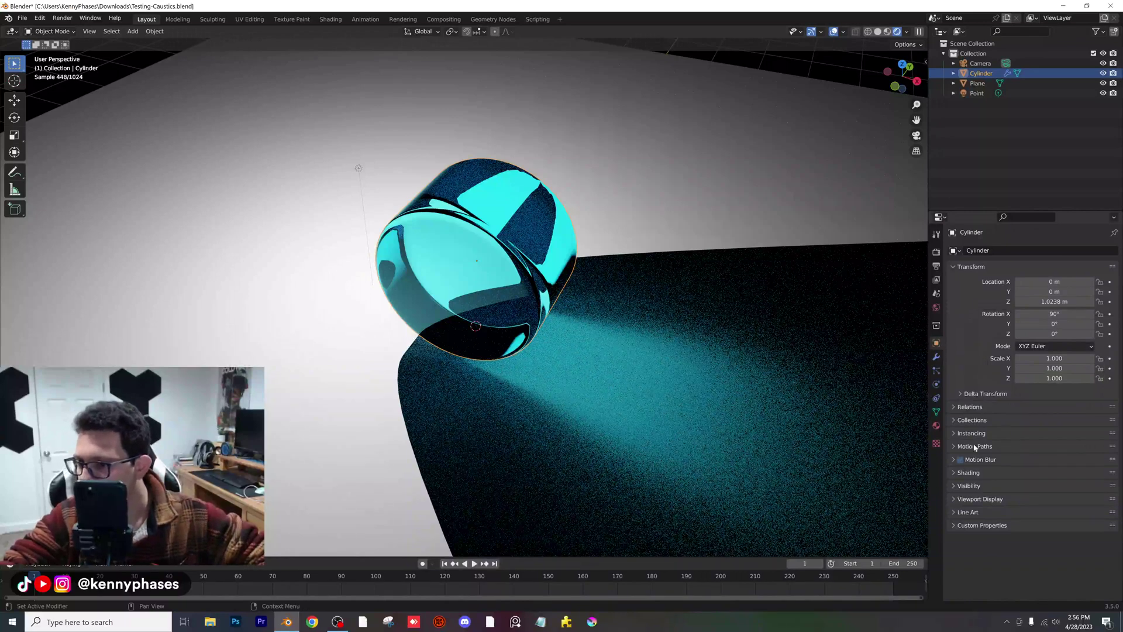
click(969, 472)
scroll(1032, 454, down, 3)
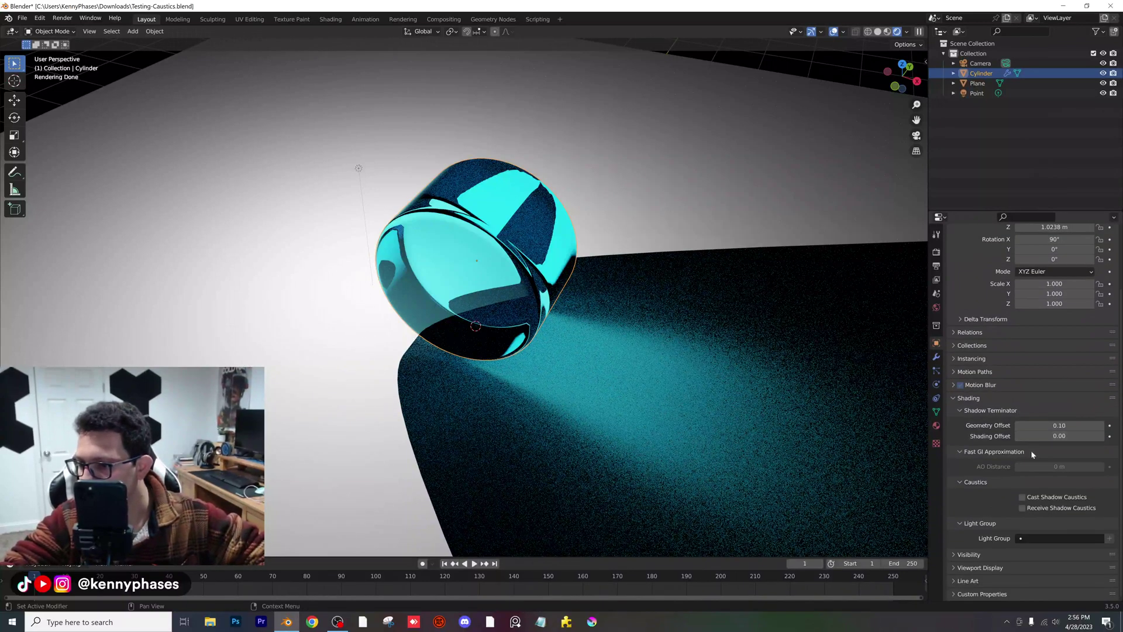
click(1021, 497)
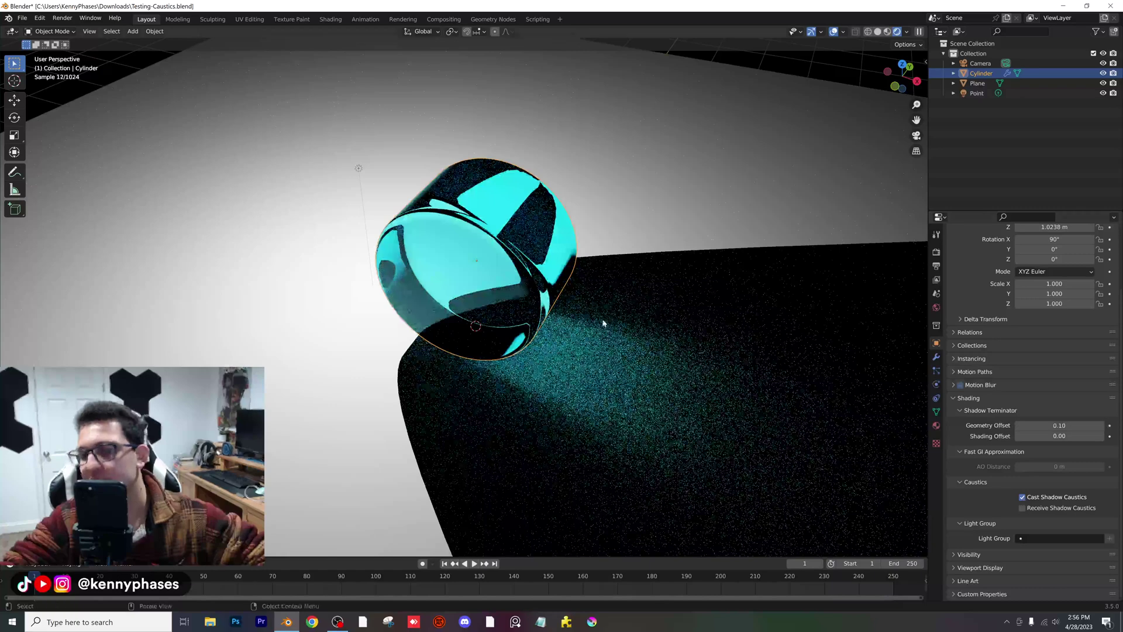
scroll(589, 320, down, 2)
key(ctrl+s)
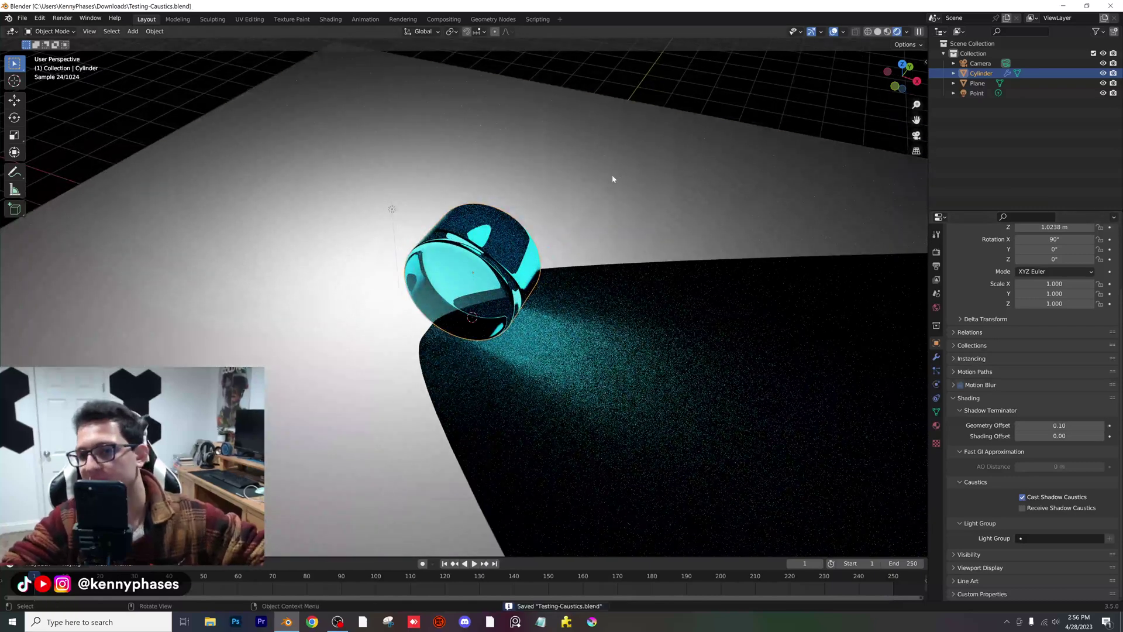
- Enable Receive Shadow Caustics on the floor plane
click(702, 264)
click(1022, 508)
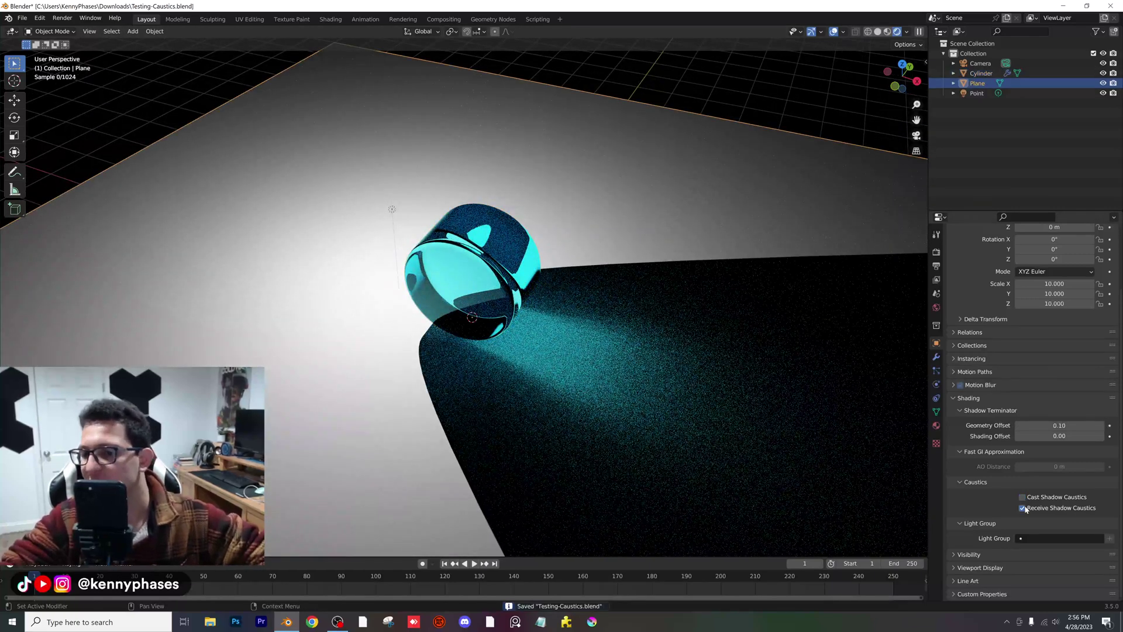
middle_drag(638, 319, 600, 311)
- Set the IOR of the cylinder's Glass BSDF material to 1.2
click(503, 273)
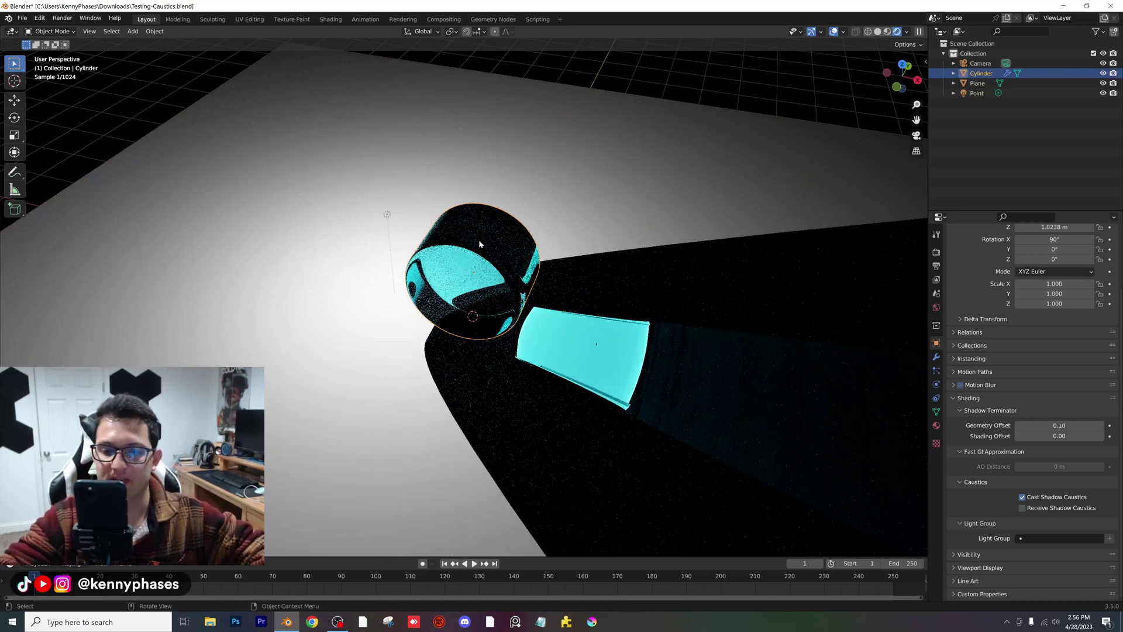
click(937, 425)
click(1059, 390)
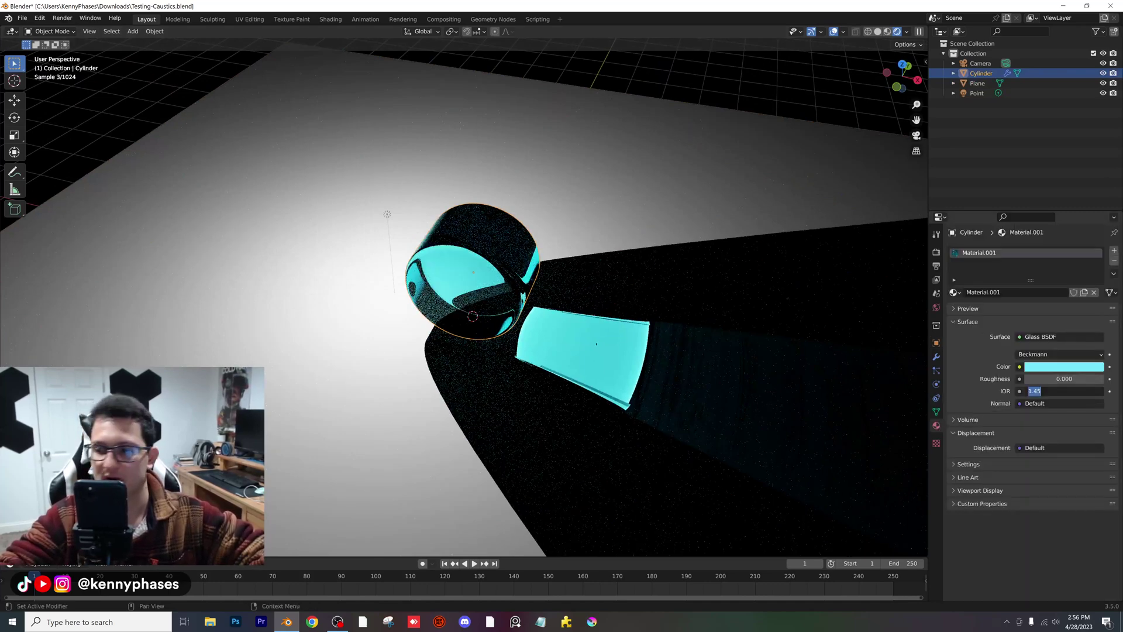
text(1.2)
key(Return)
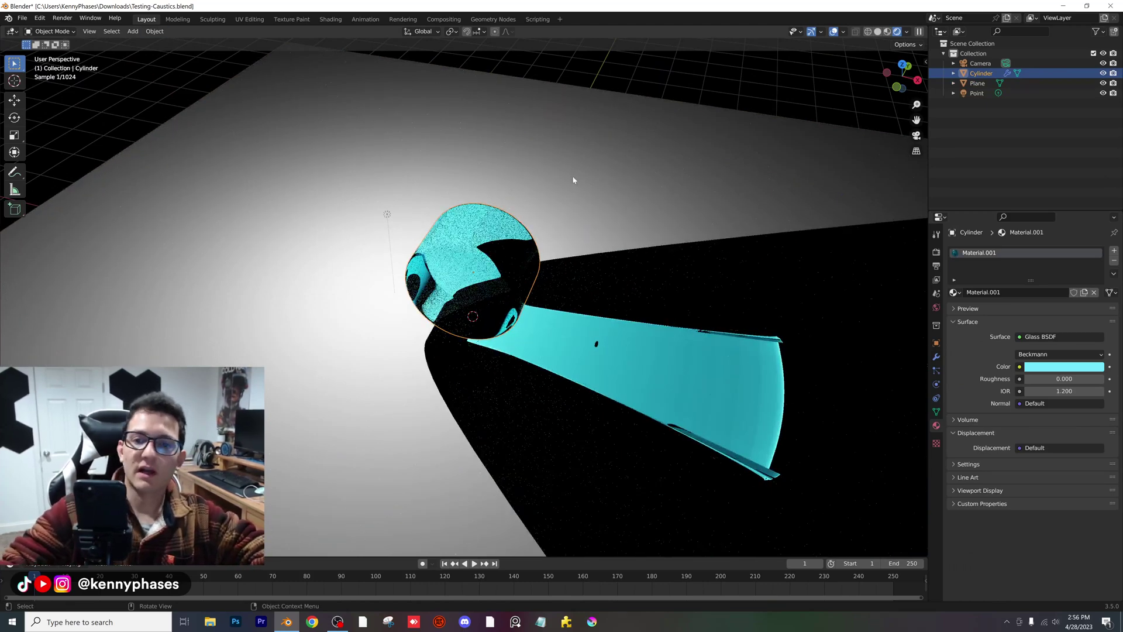
- Rotate the glass cylinder about its Z axis to about 18.2°
key(n)
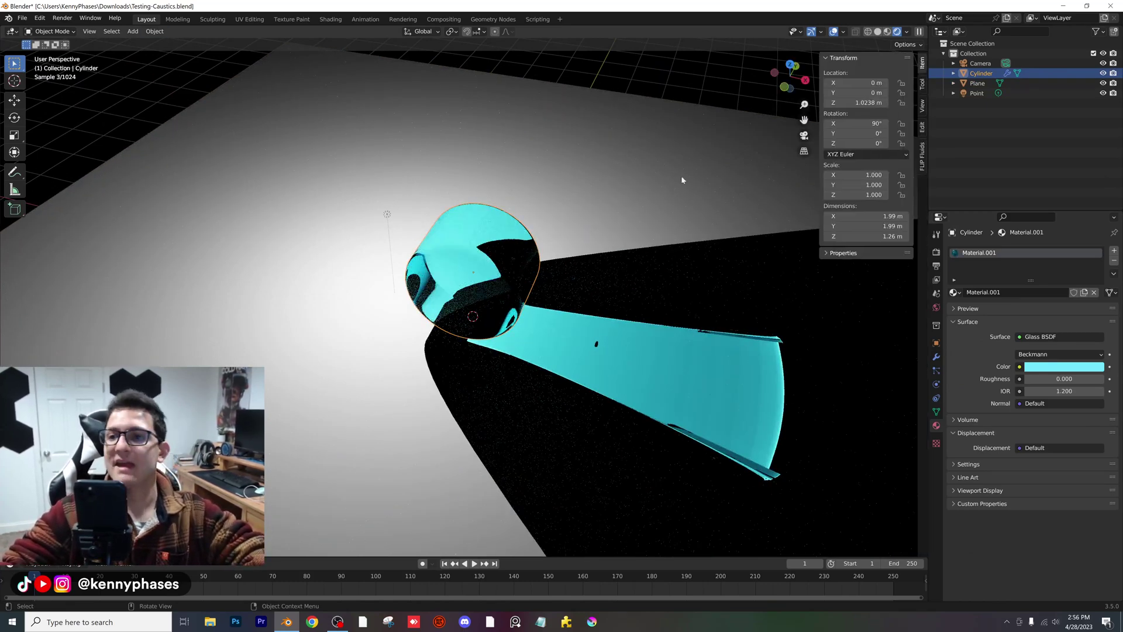
drag(864, 143, 882, 143)
click(936, 252)
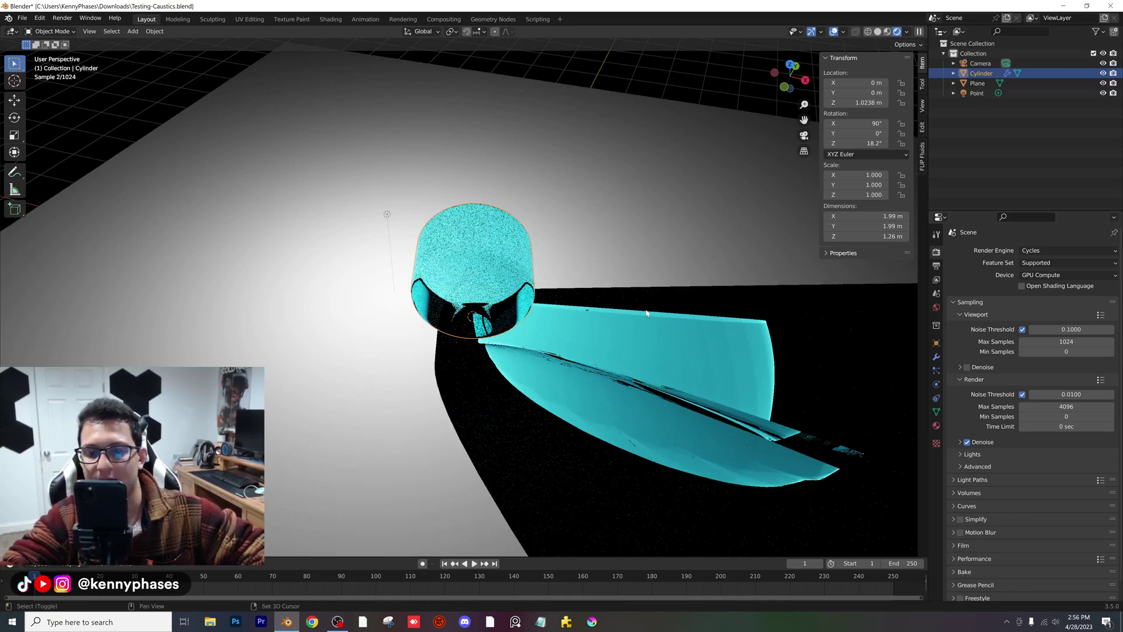
- Move the point light to about X -1.215 m, Y 0.216 m, Z 1.932 m and save the file
click(377, 213)
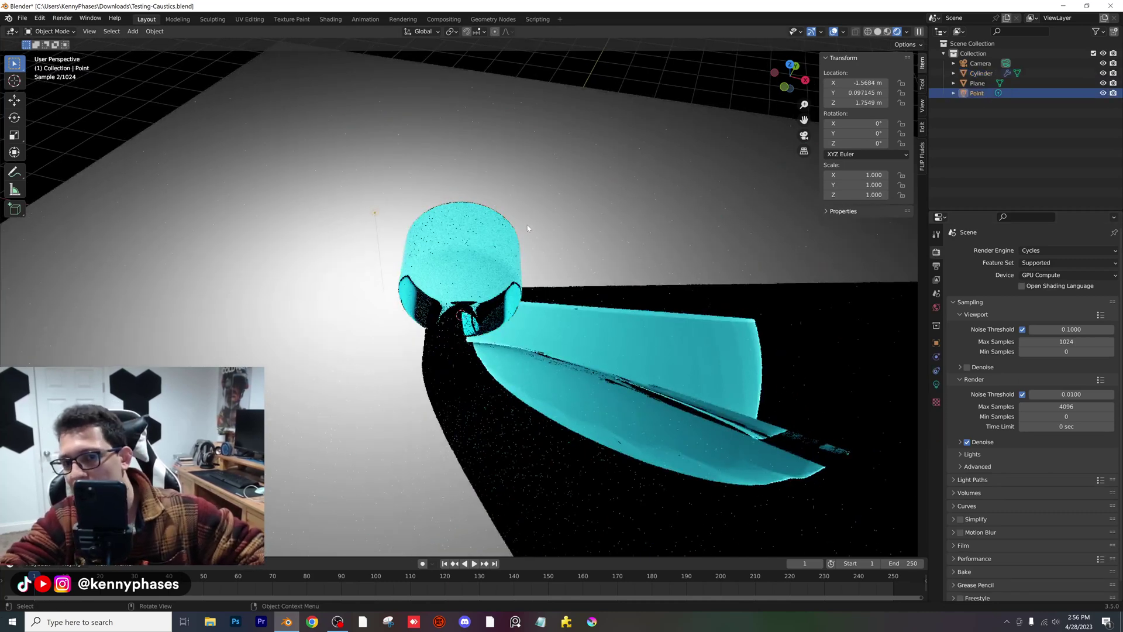
middle_drag(527, 228, 500, 229)
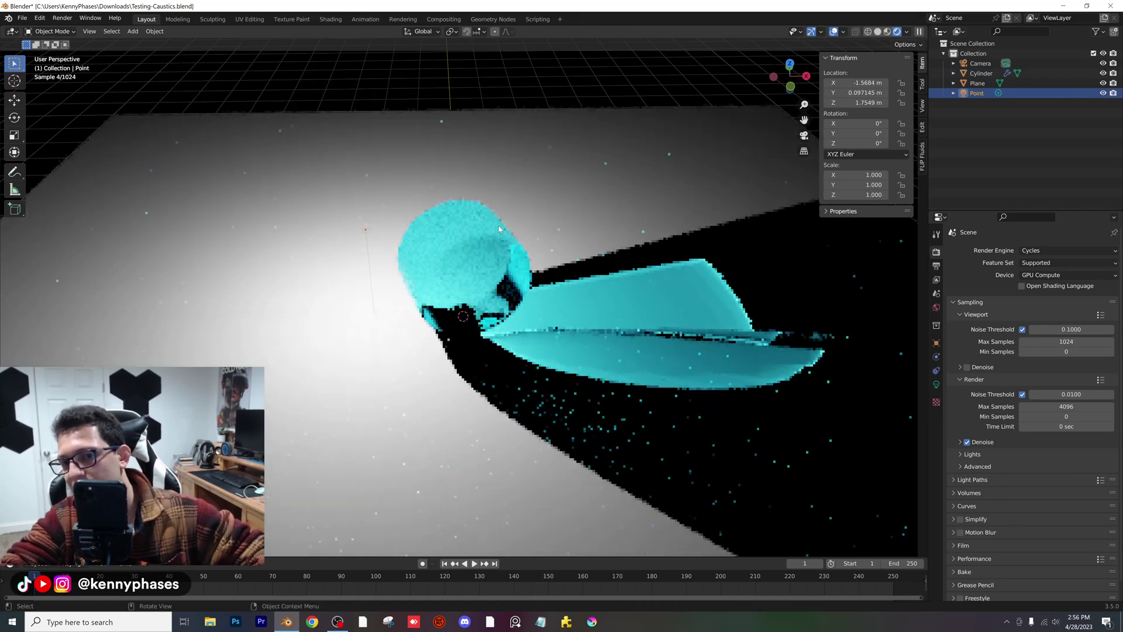
key(g)
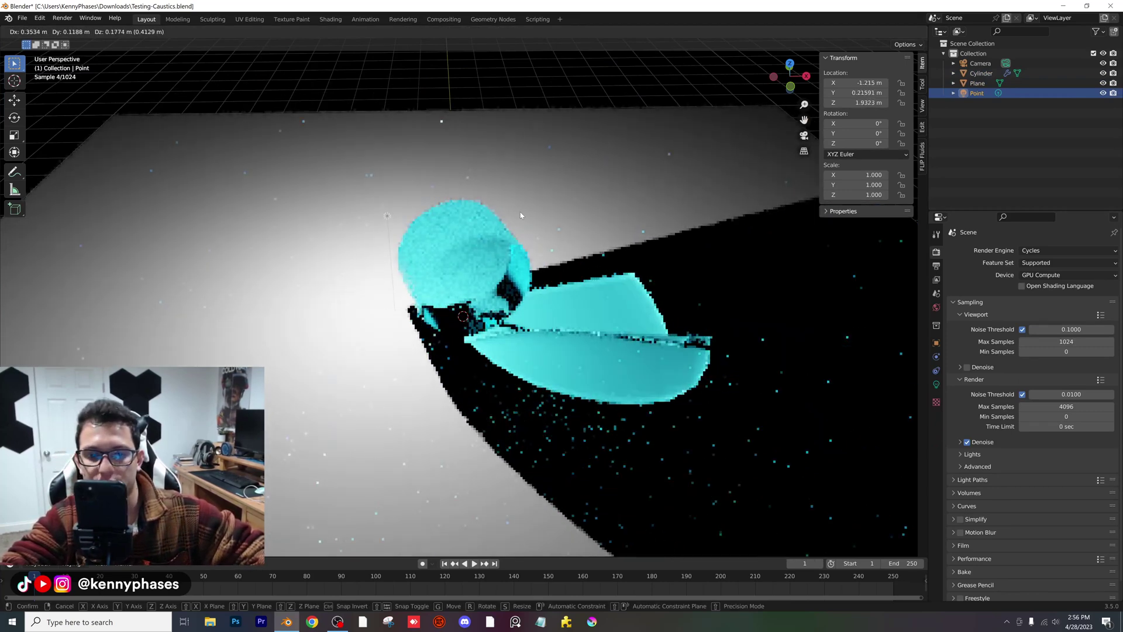
click(521, 216)
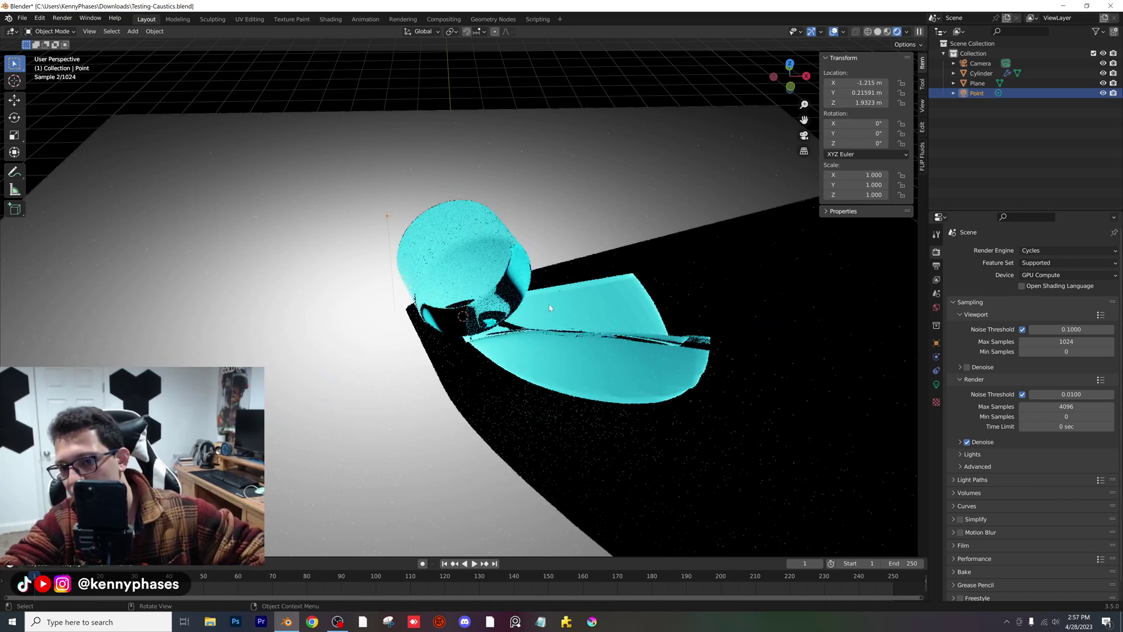
key(ctrl+s)
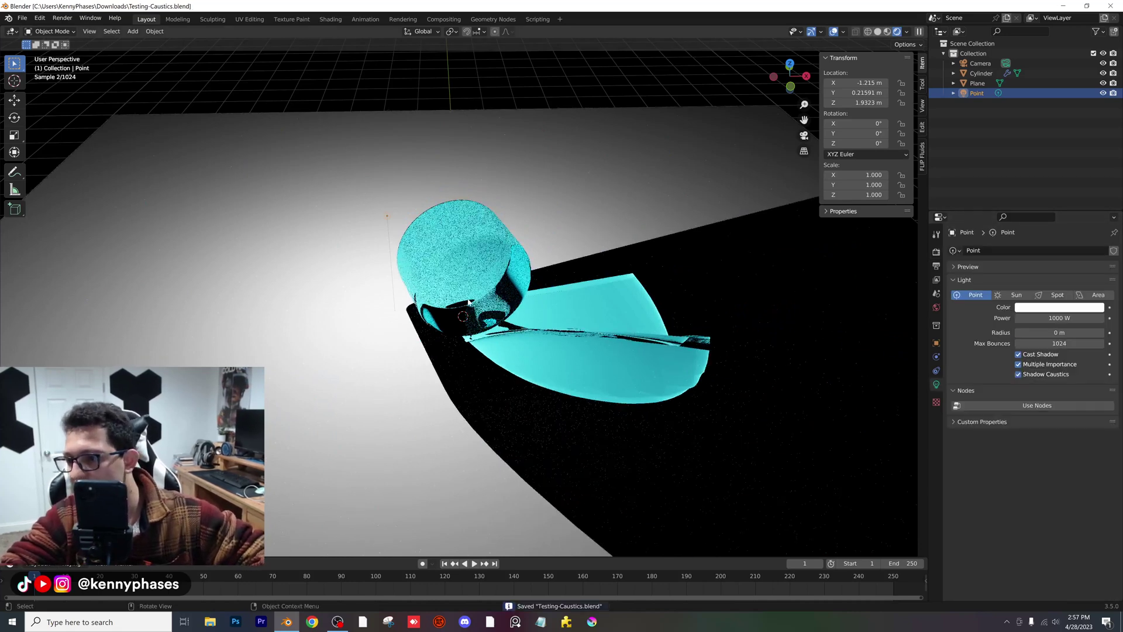
- Try a radius of 1 m on the point light to soften the caustics
scroll(468, 301, up, 2)
shift+middle_drag(468, 302, 500, 331)
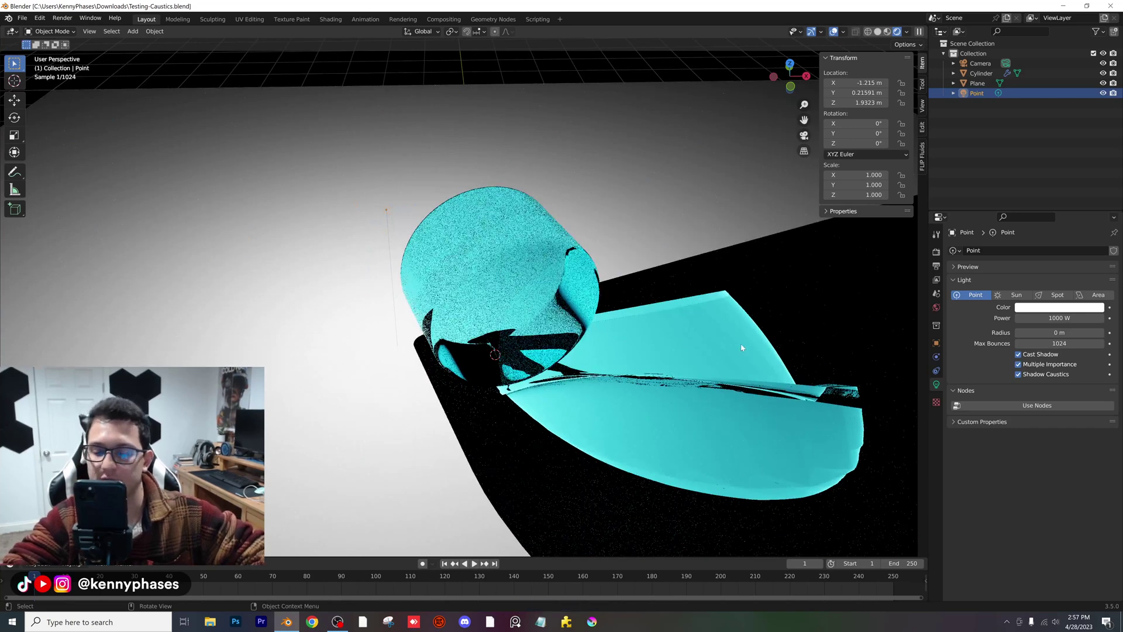
click(1059, 333)
text(1)
key(Return)
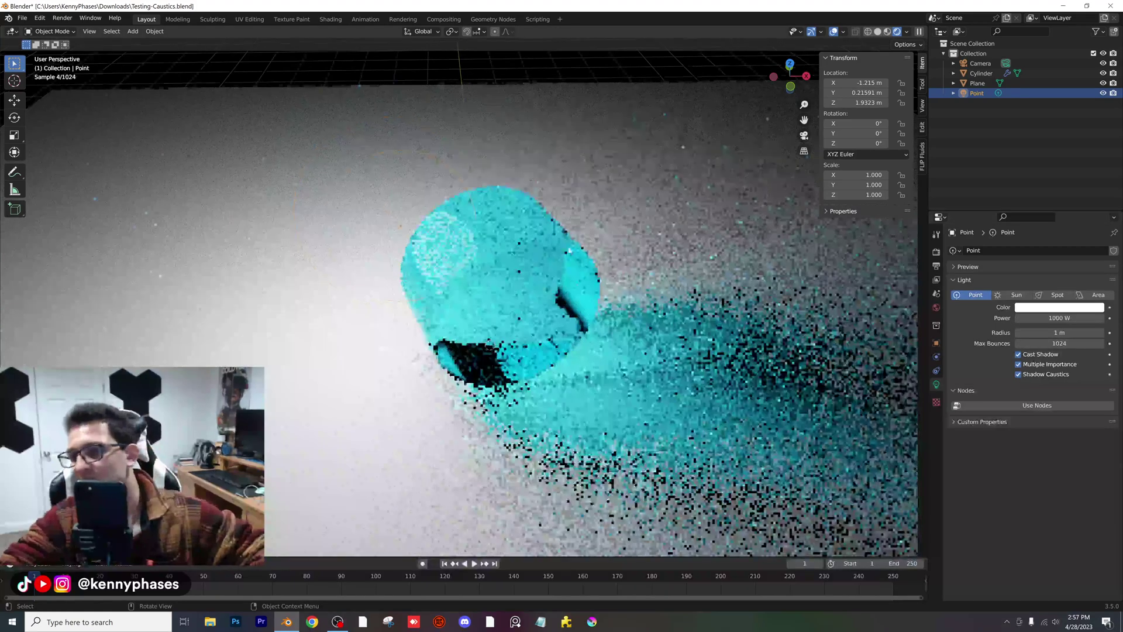
- Set the point light's radius to 0.2 m
scroll(584, 284, down, 3)
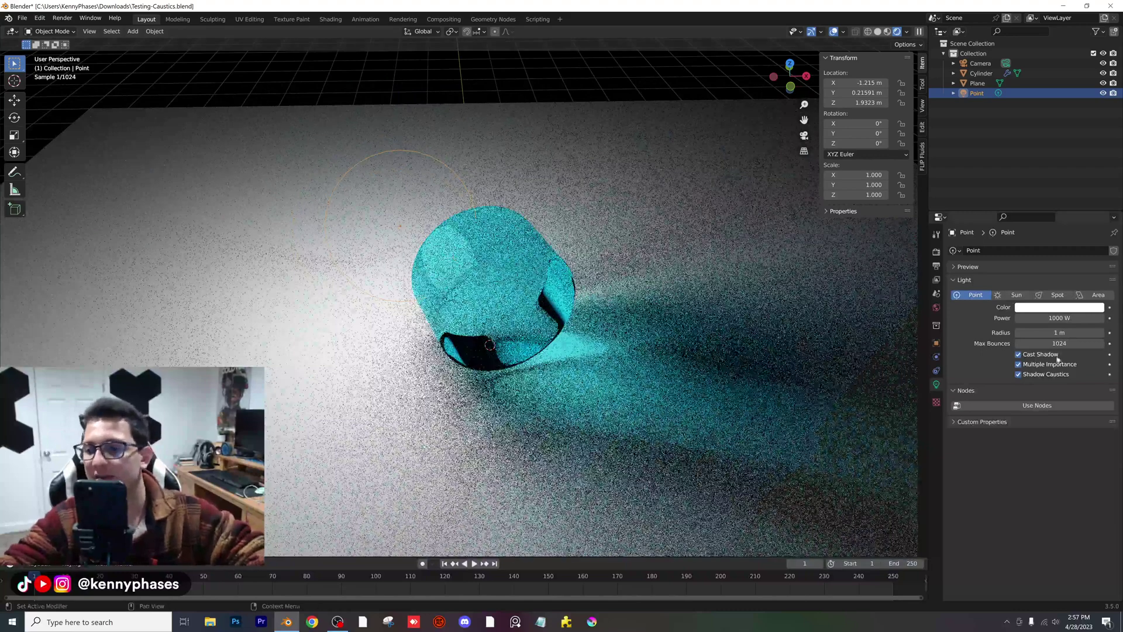
click(1051, 332)
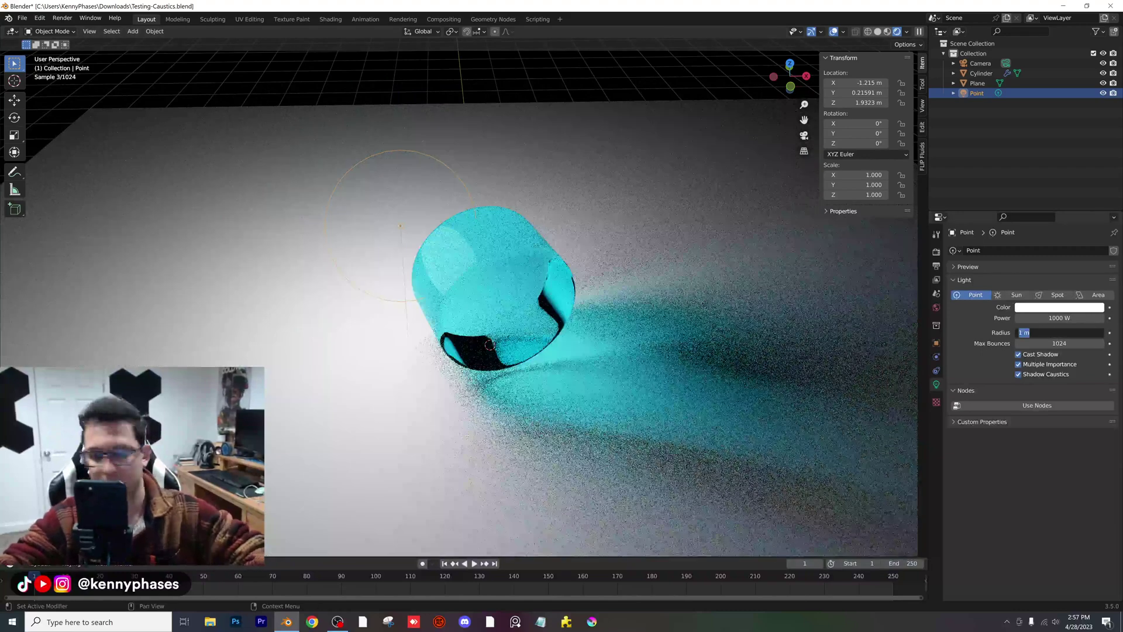
text(0.2)
key(Return)
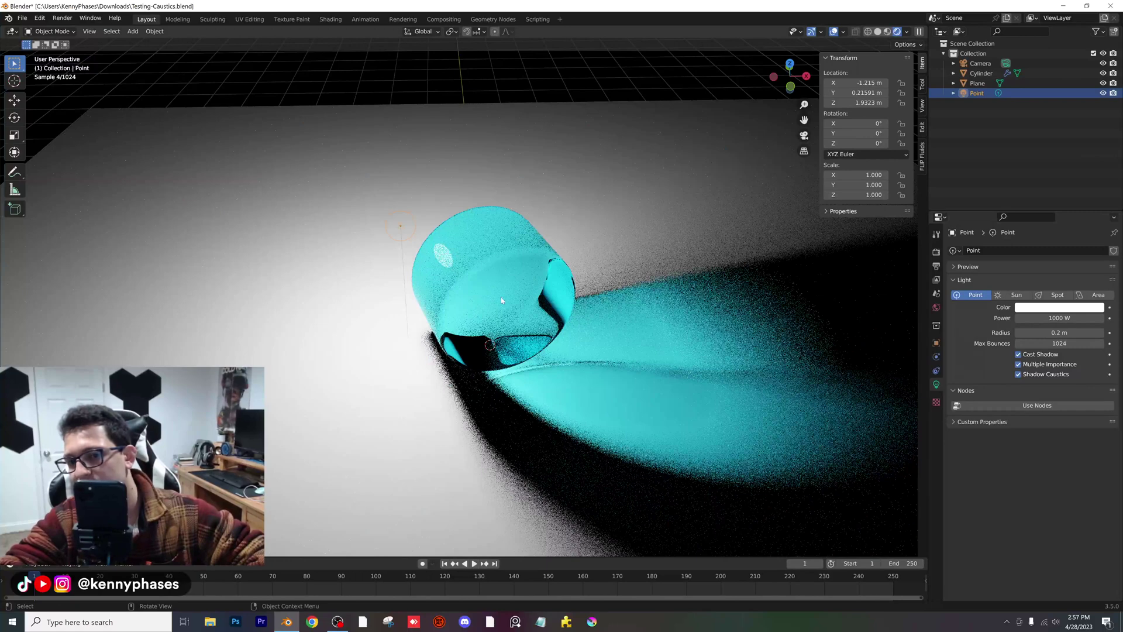
- Rotate the glass cylinder to about 47.4° on Z while viewing the scene from above
click(791, 65)
click(790, 74)
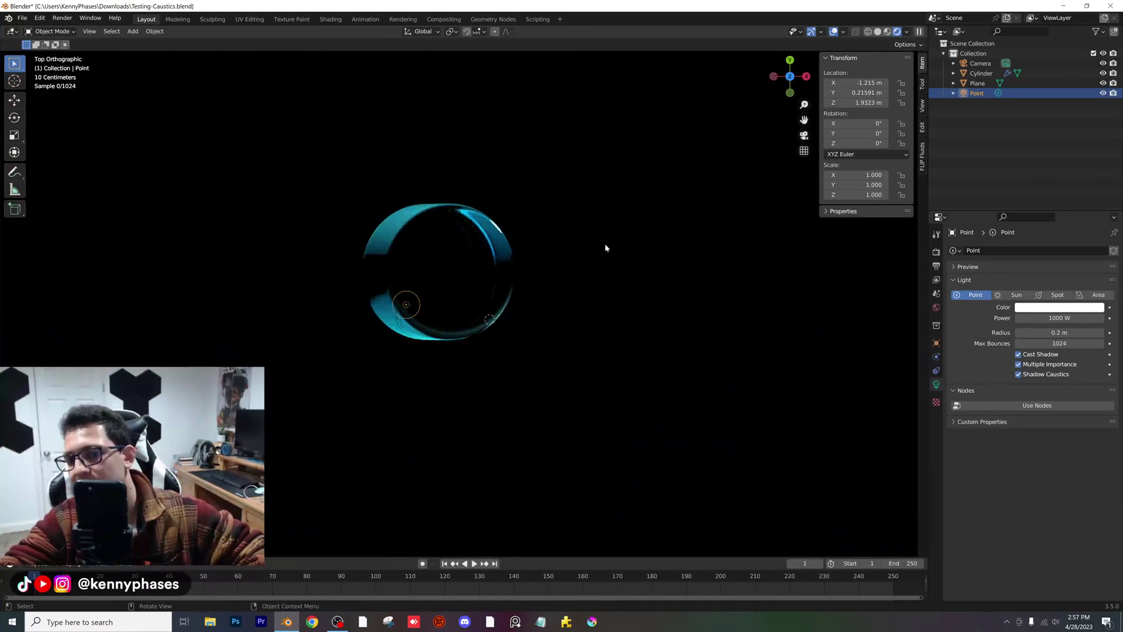
click(789, 60)
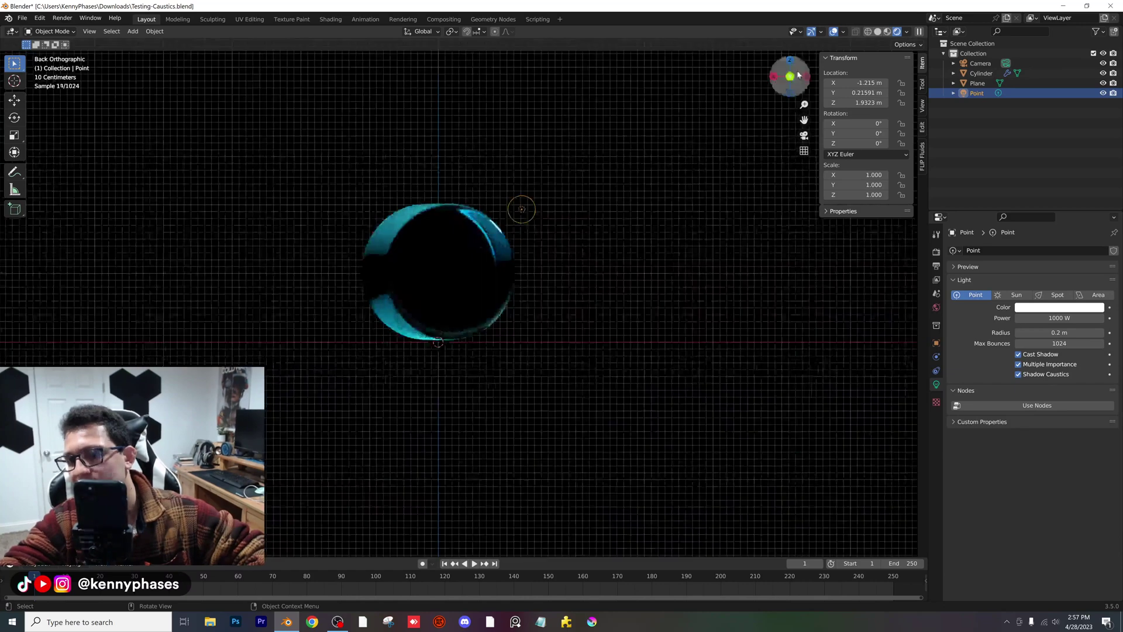
click(791, 61)
scroll(539, 256, up, 5)
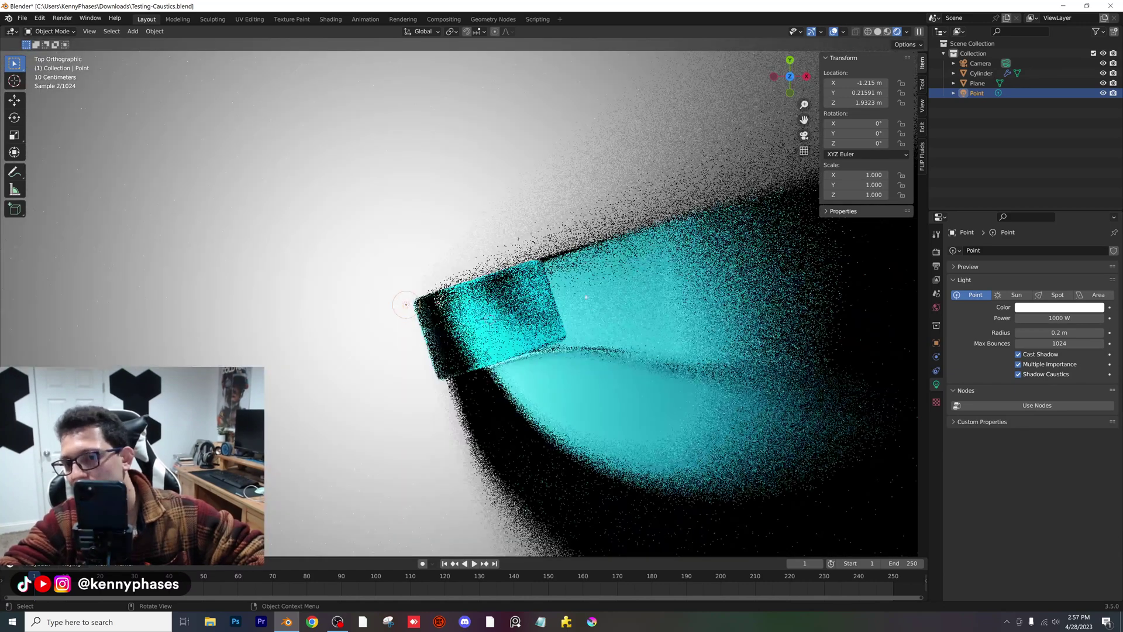
click(566, 331)
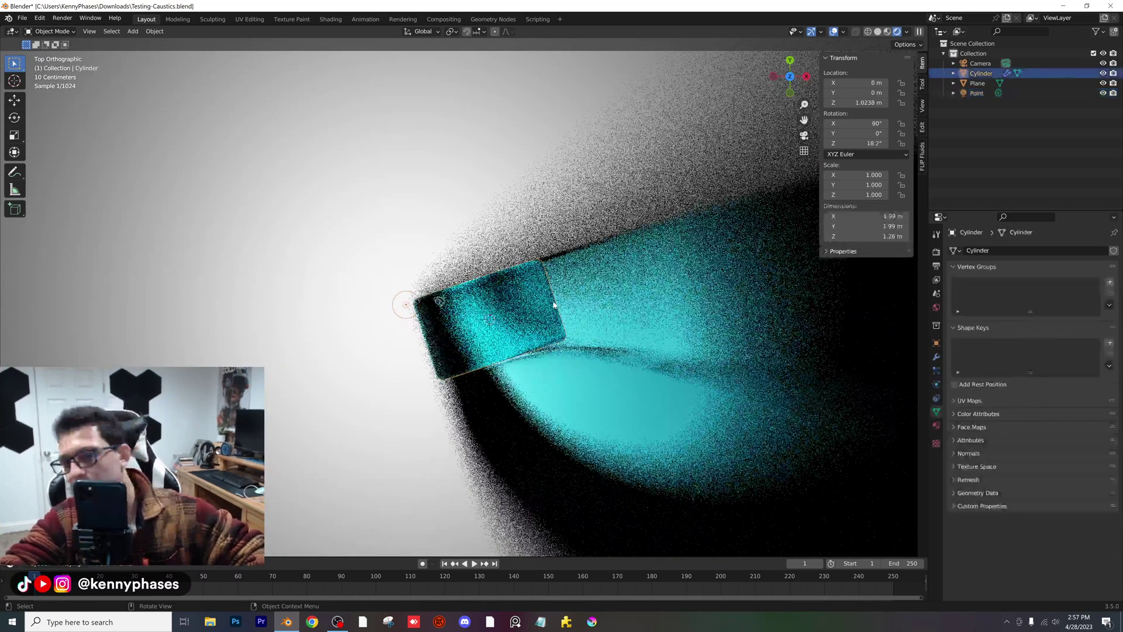
drag(856, 143, 889, 143)
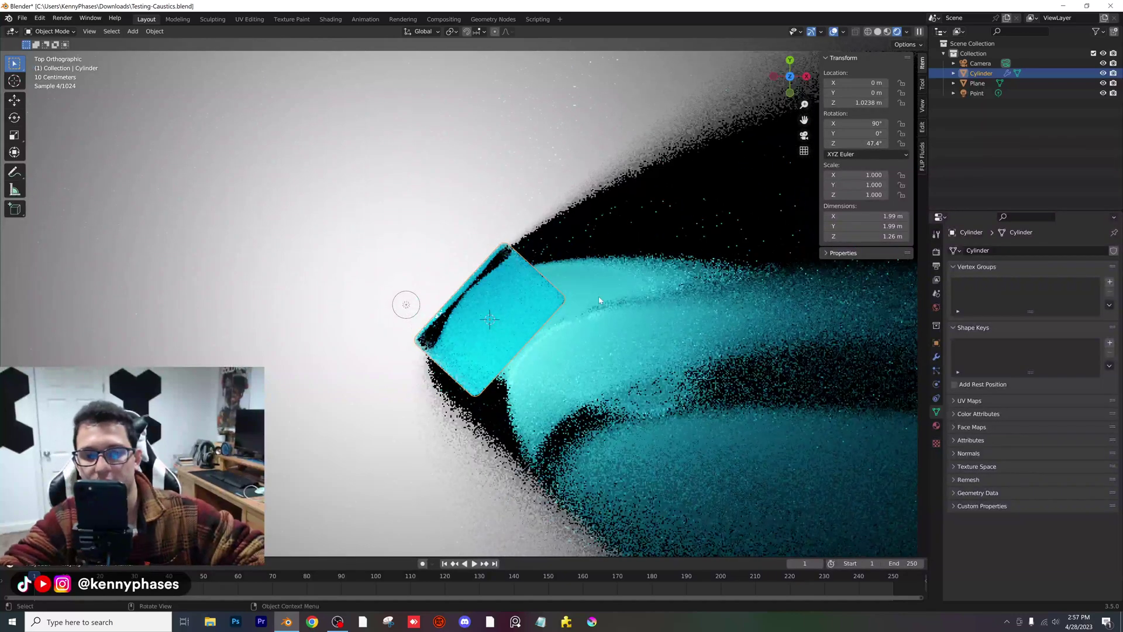
- Move the point light farther from the cylinder, to about X -1.888 m, Y 0.684 m, and save the file
click(407, 305)
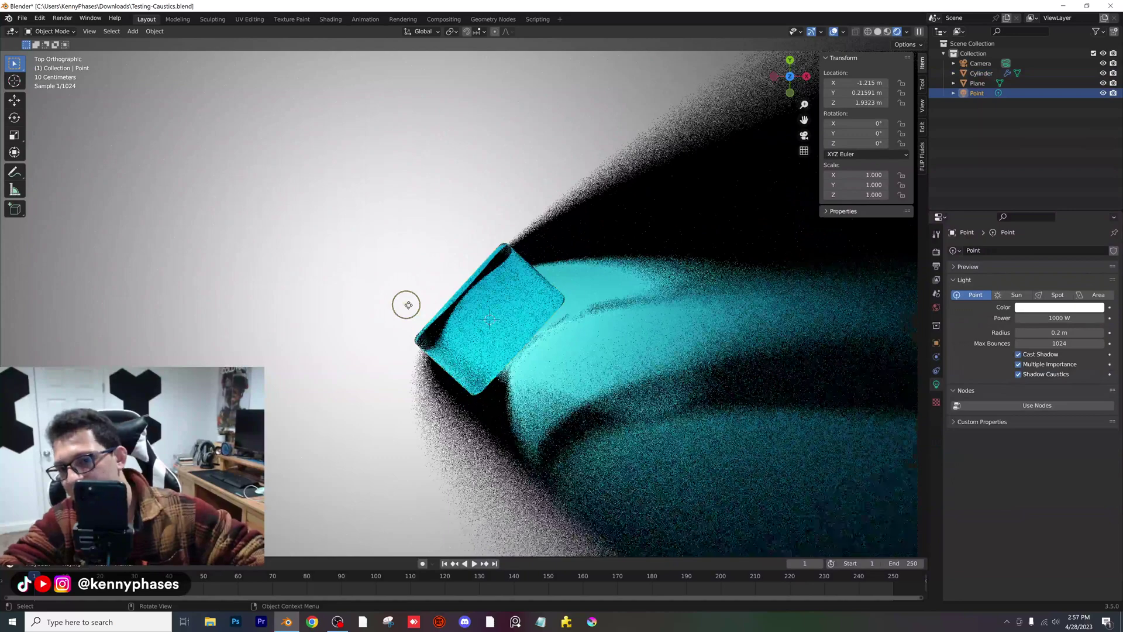
key(g)
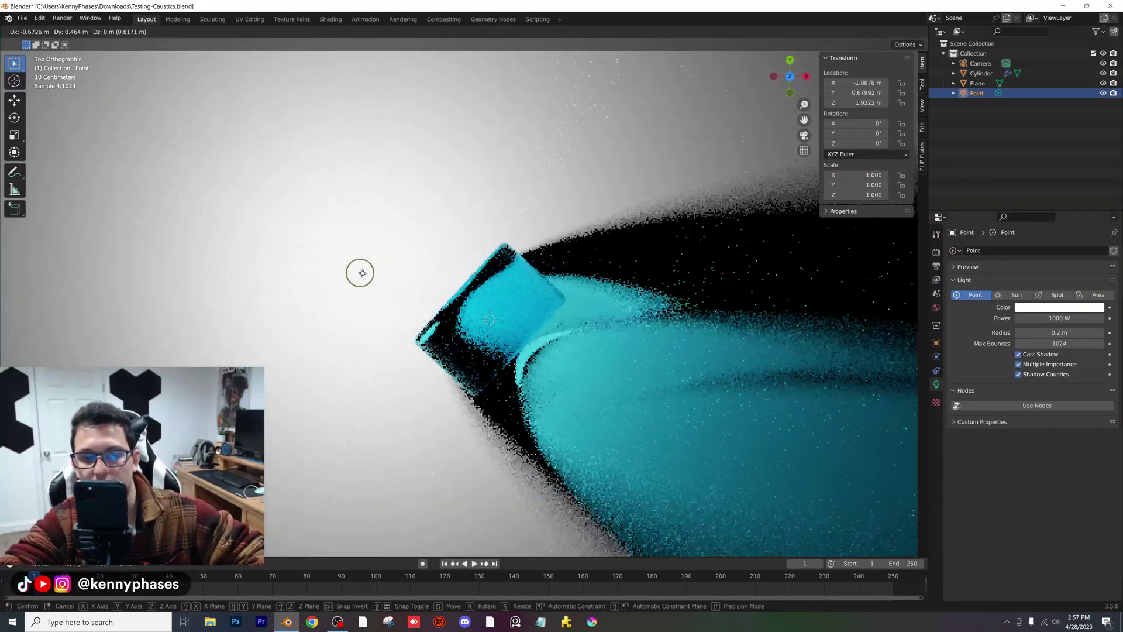
click(360, 272)
key(ctrl+s)
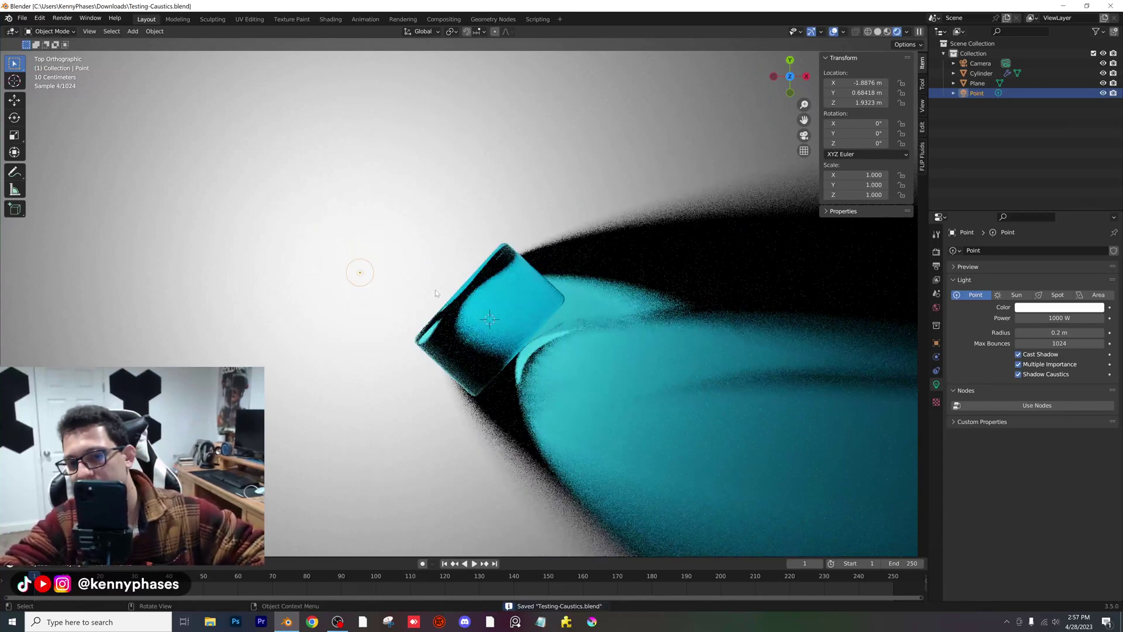
- Duplicate the point light and place the copy at about X -1.181 m, Y 1.208 m
key(shift+d)
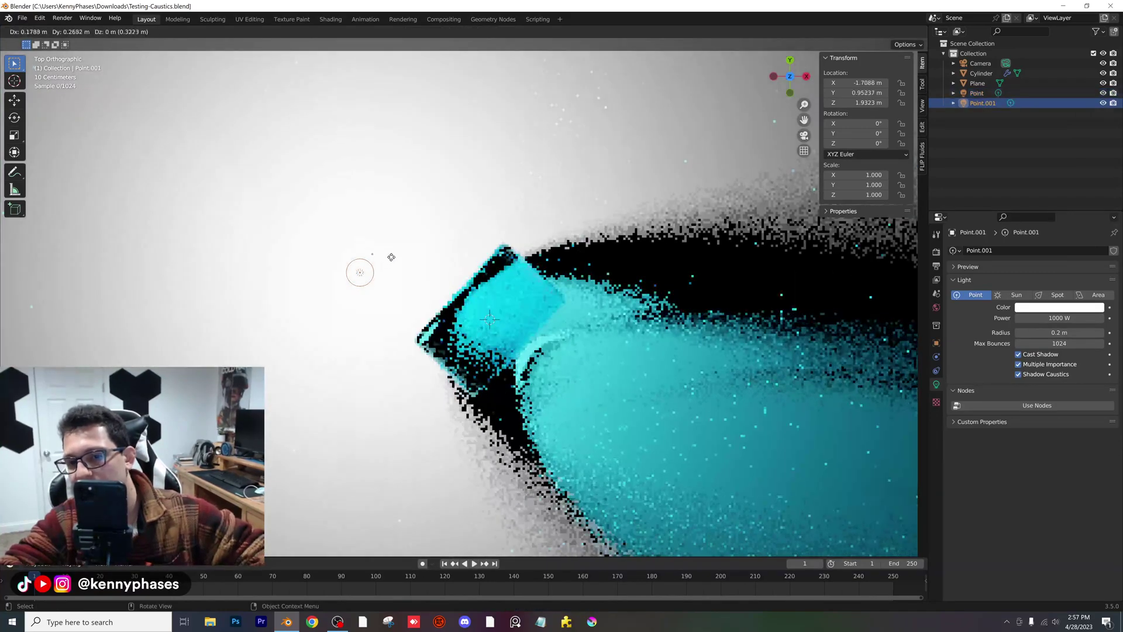
click(430, 237)
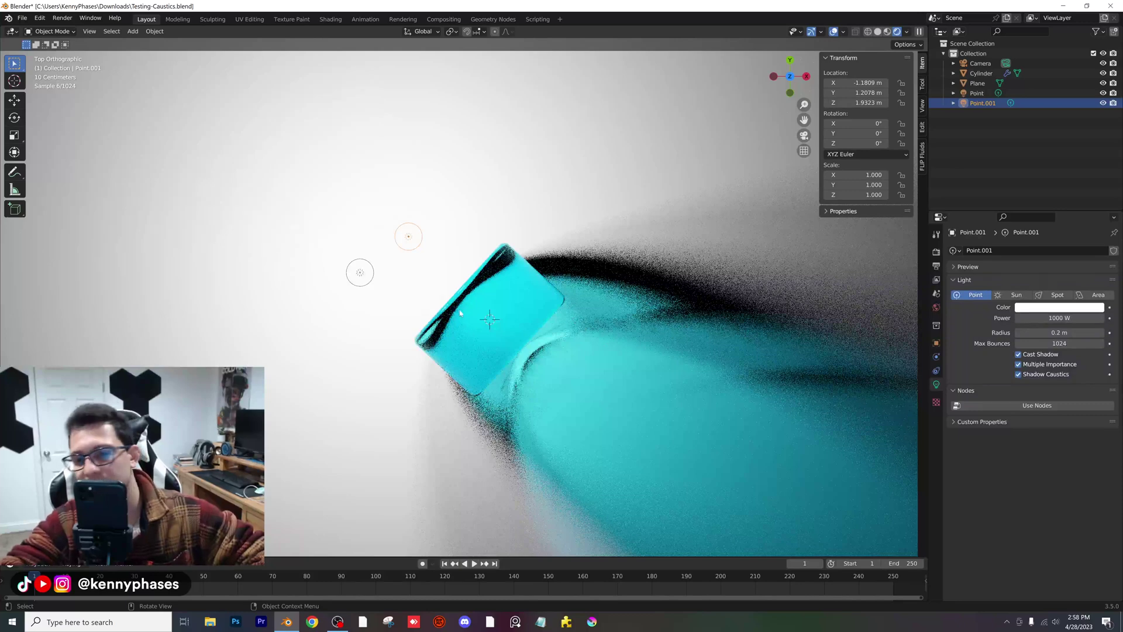
click(664, 316)
- Set the duplicated point light's radius to 0 m
click(408, 235)
key(g)
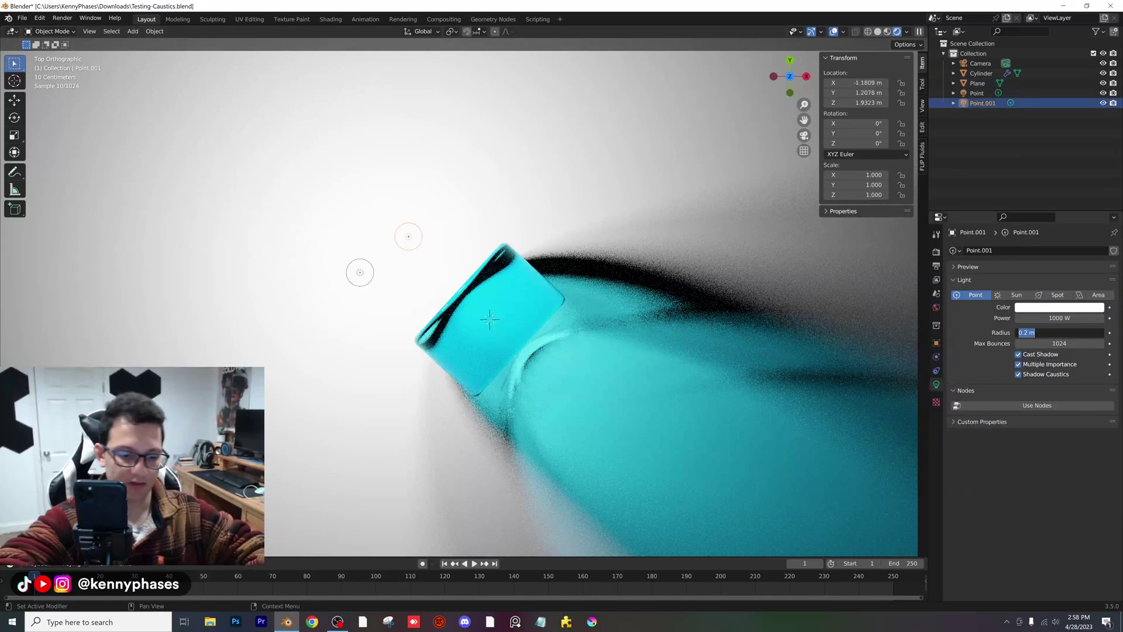
key(Return)
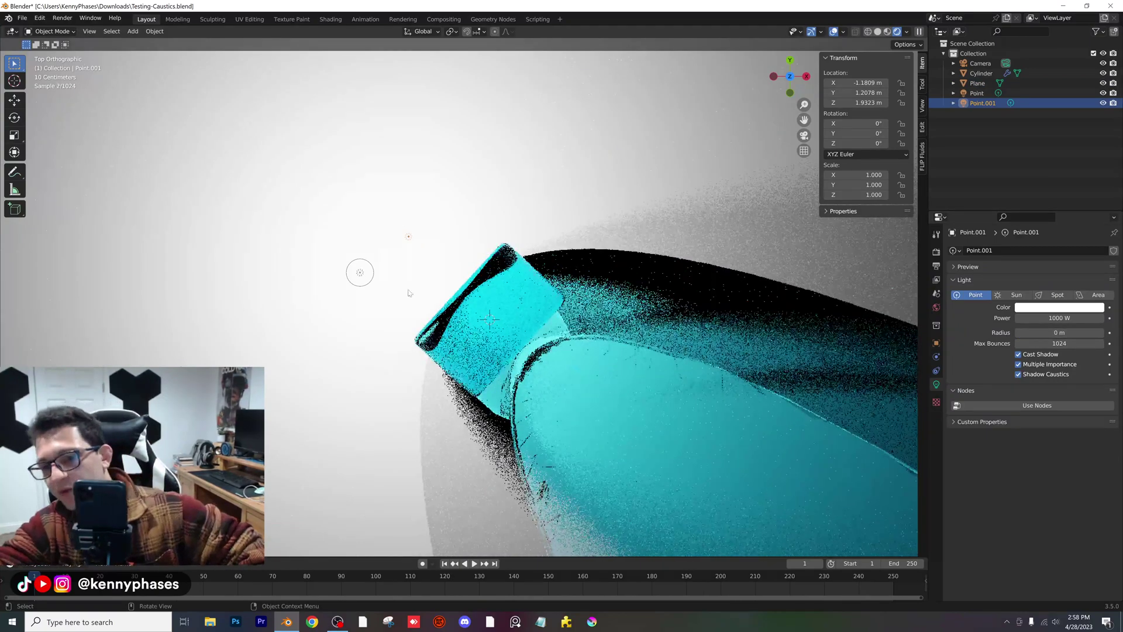
- Set the original point light's radius to 0 m and save the file
click(359, 274)
double_click(1047, 332)
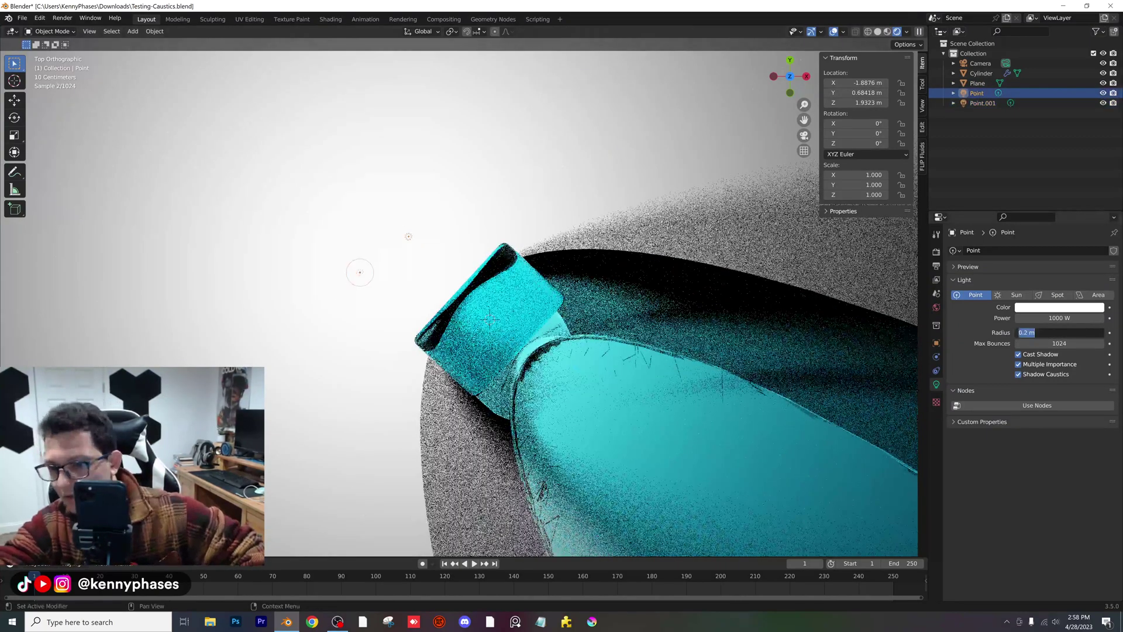
text(0)
key(Return)
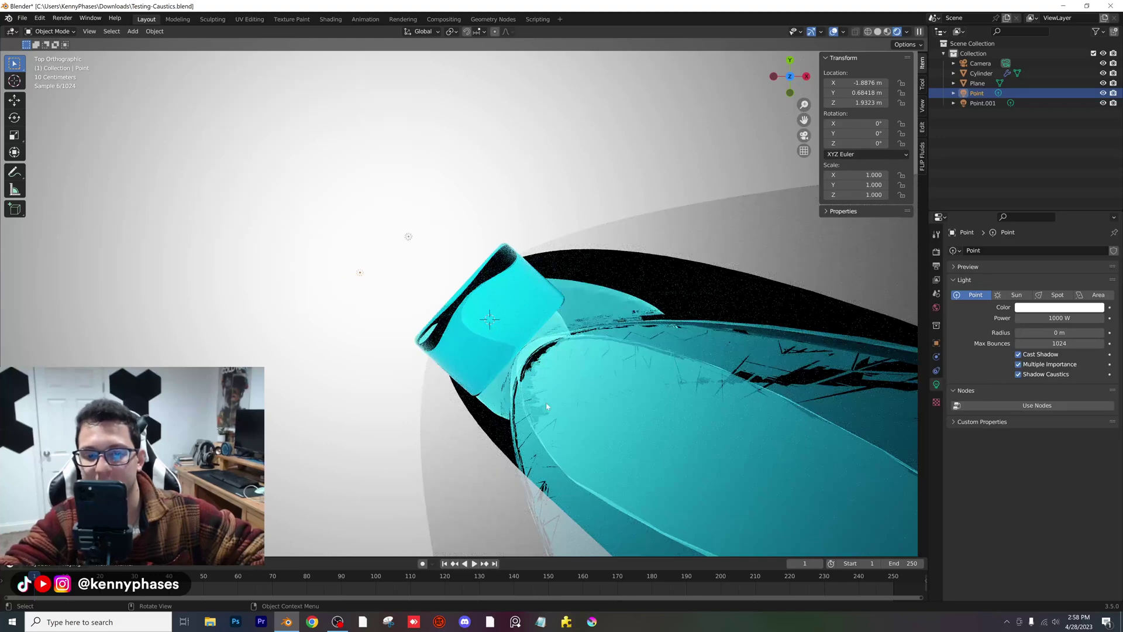
key(ctrl+s)
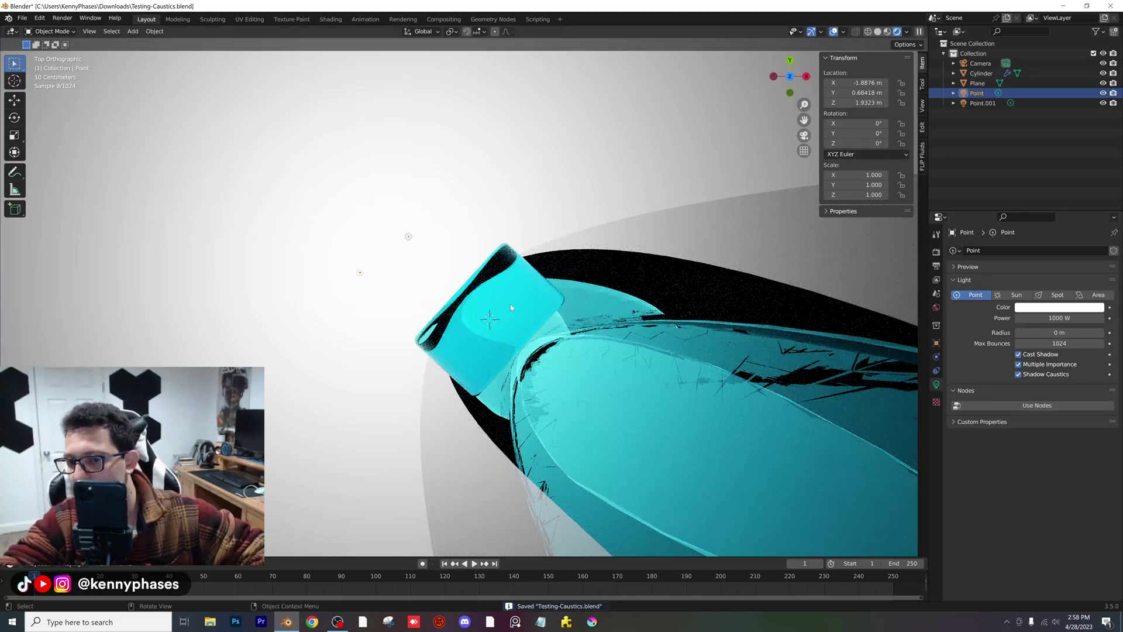
- Raise the cylinder's Subdivision viewport level to 2 and collapse its Bevel, EdgeSplit and Subdivision modifiers
click(511, 308)
click(936, 357)
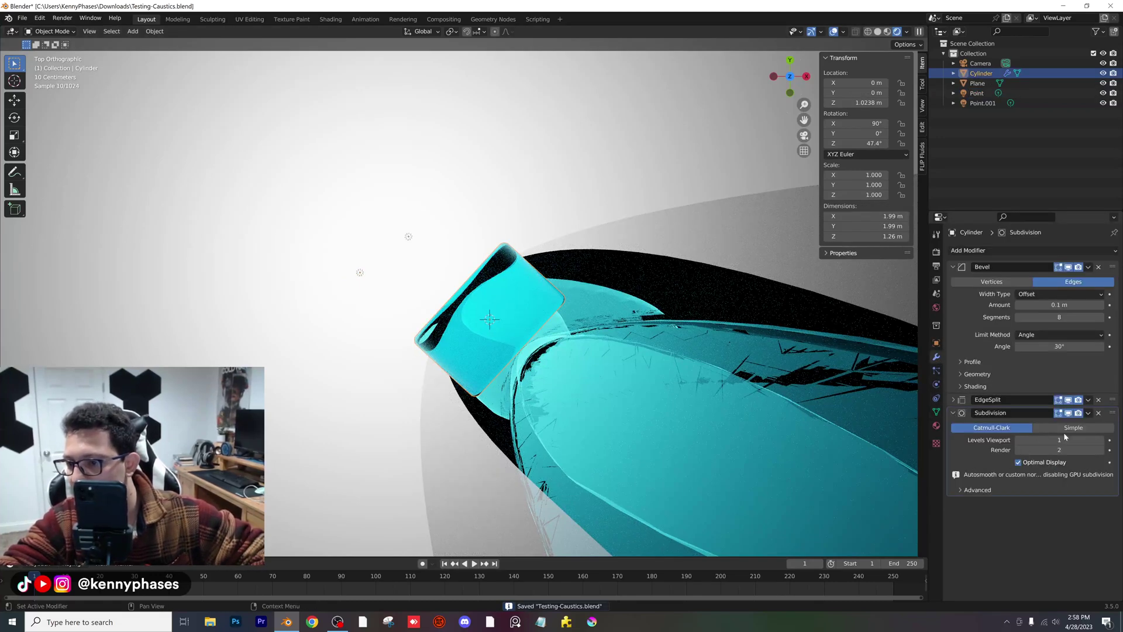
click(1101, 440)
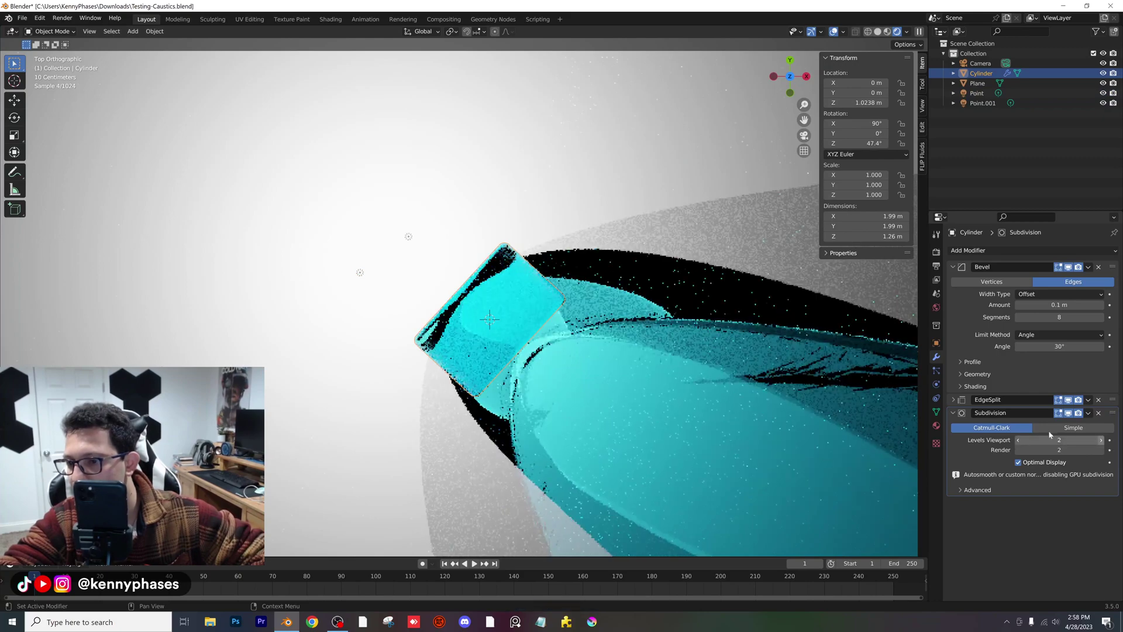
click(954, 413)
click(953, 399)
click(954, 268)
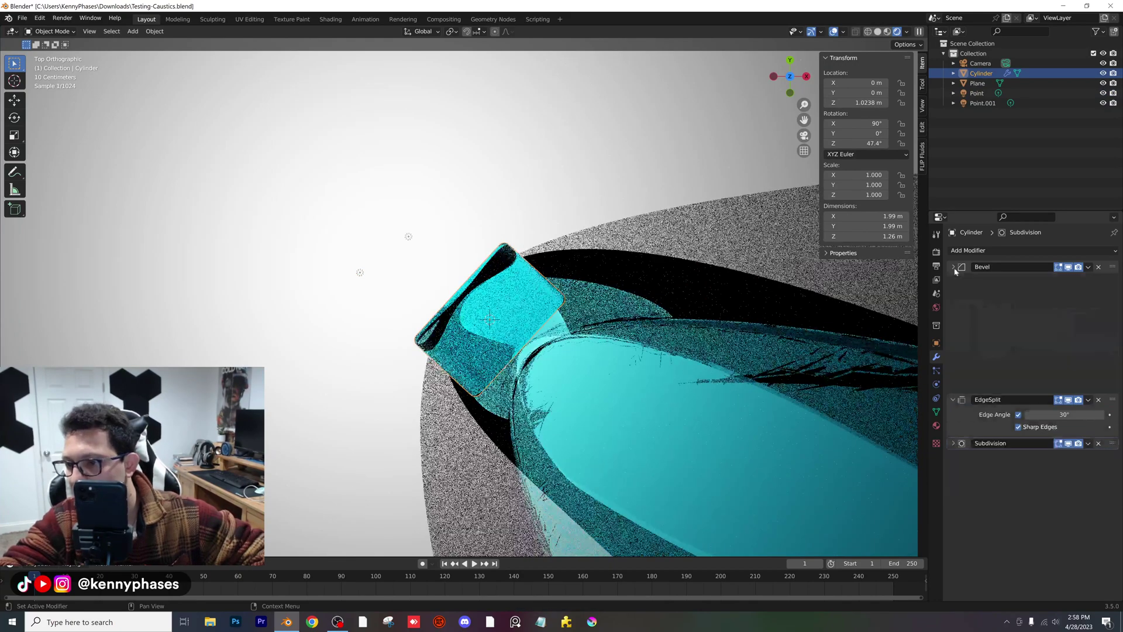
click(954, 281)
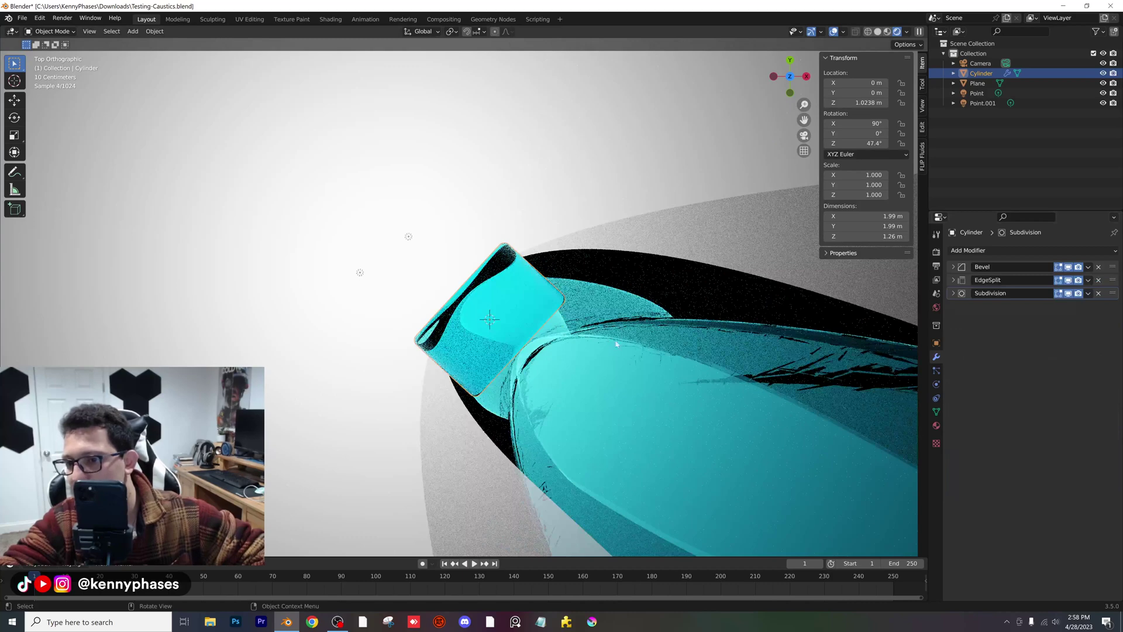
- Rotate the glass cylinder to about 91.7° on Z and view the caustics in perspective
drag(856, 143, 936, 144)
middle_drag(527, 252, 592, 345)
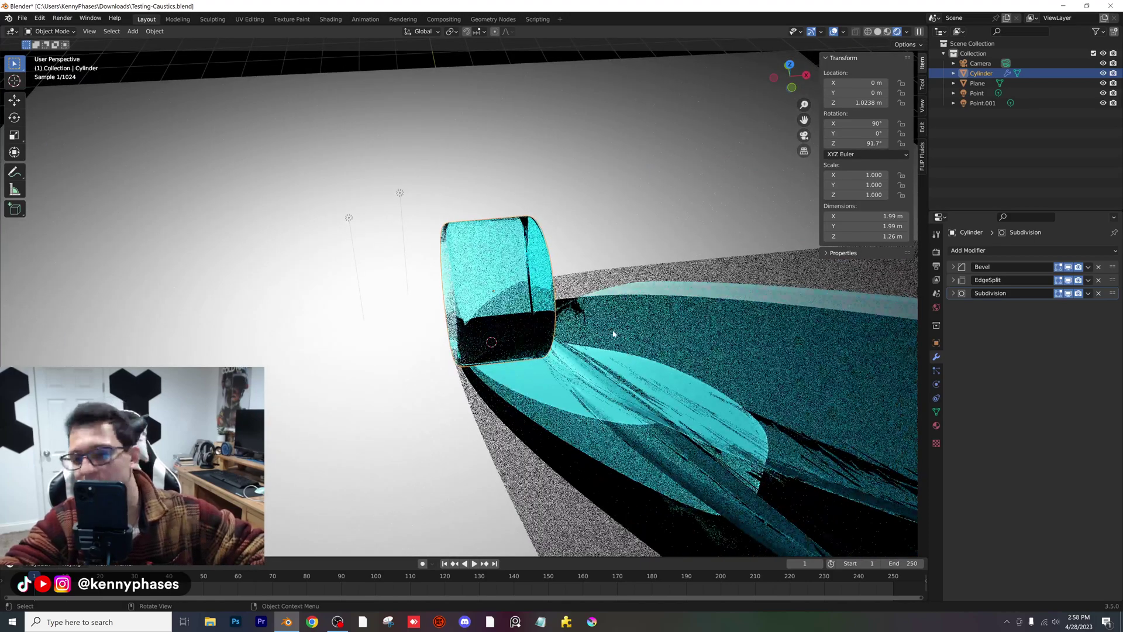
- Set the duplicated point light's radius to 0.1 m
middle_drag(671, 398, 651, 385)
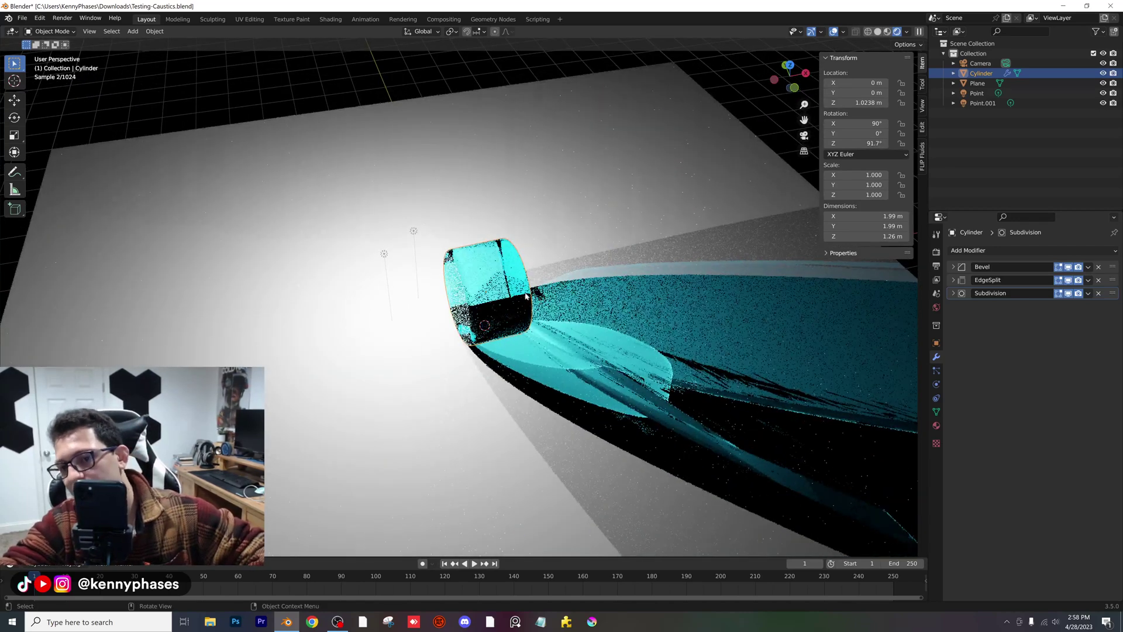
click(412, 230)
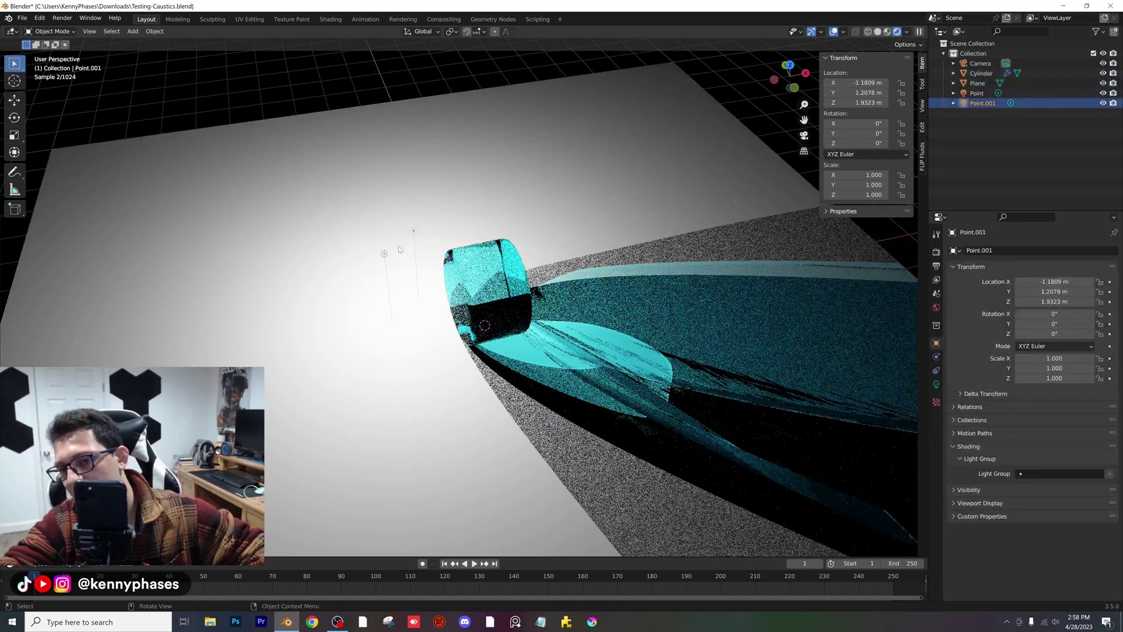
click(935, 384)
click(1059, 333)
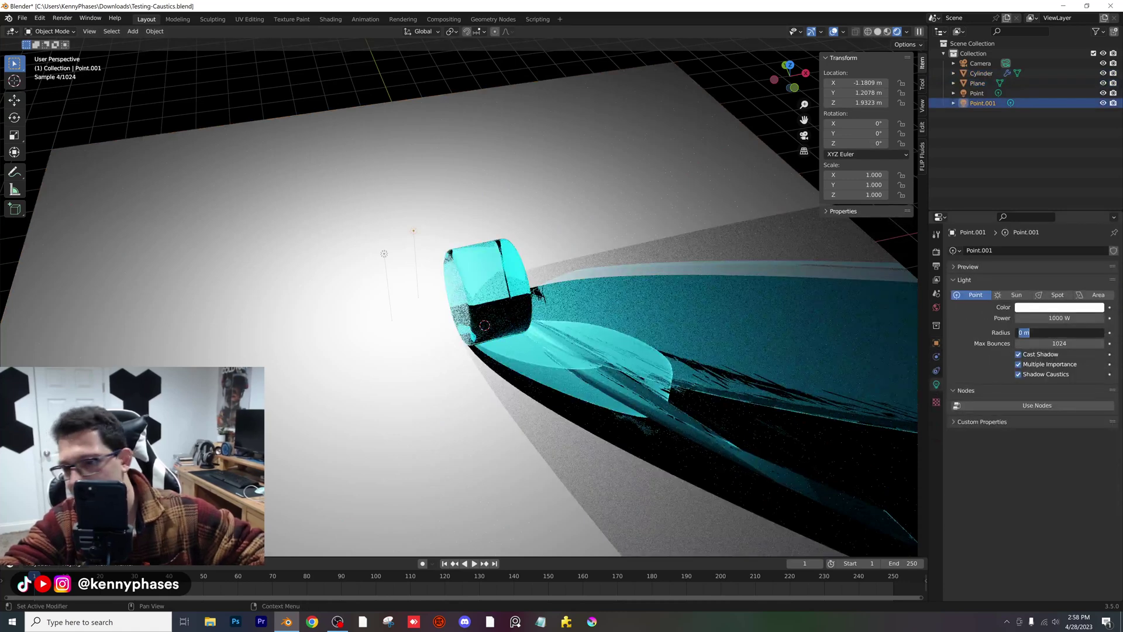
text(0.1)
key(Return)
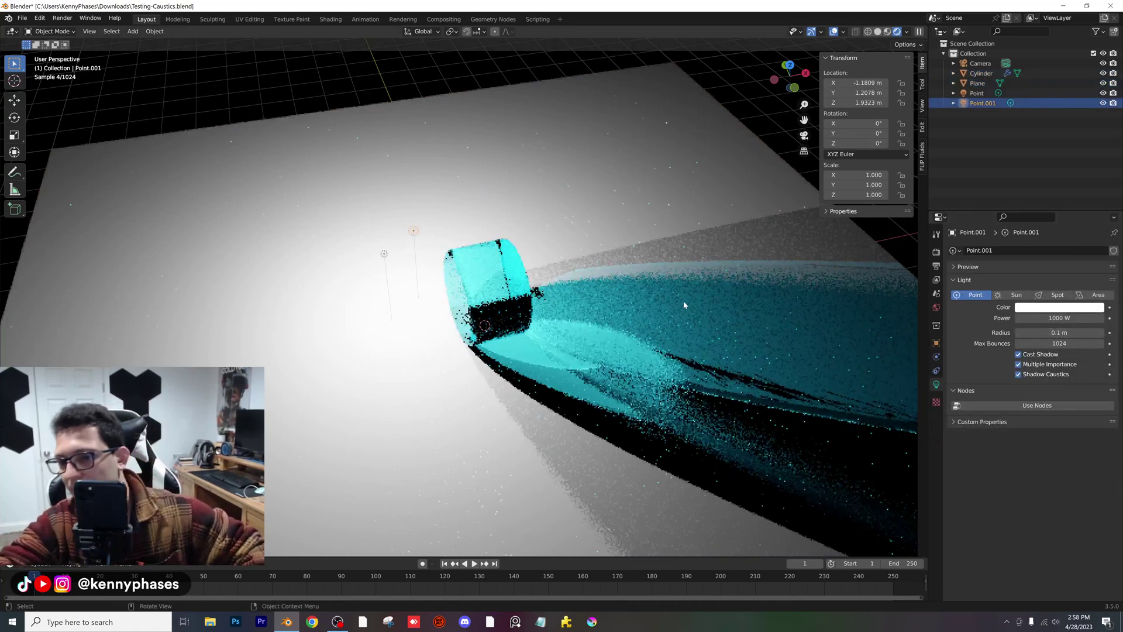
- Set the original point light's radius to 0.1 m
click(384, 254)
click(1059, 333)
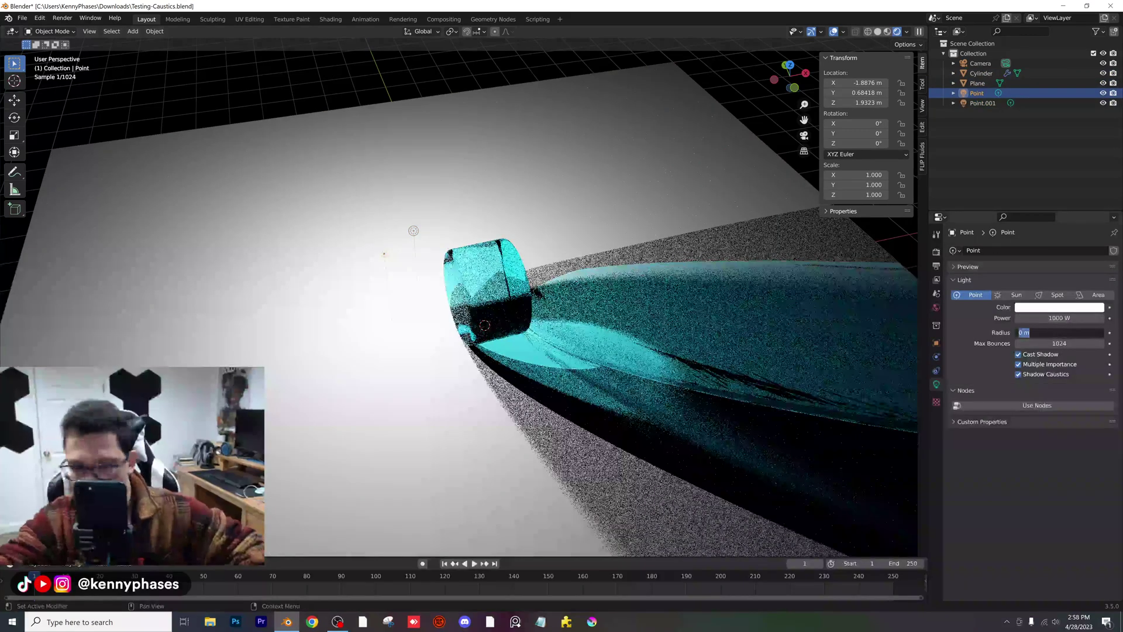
text(.1)
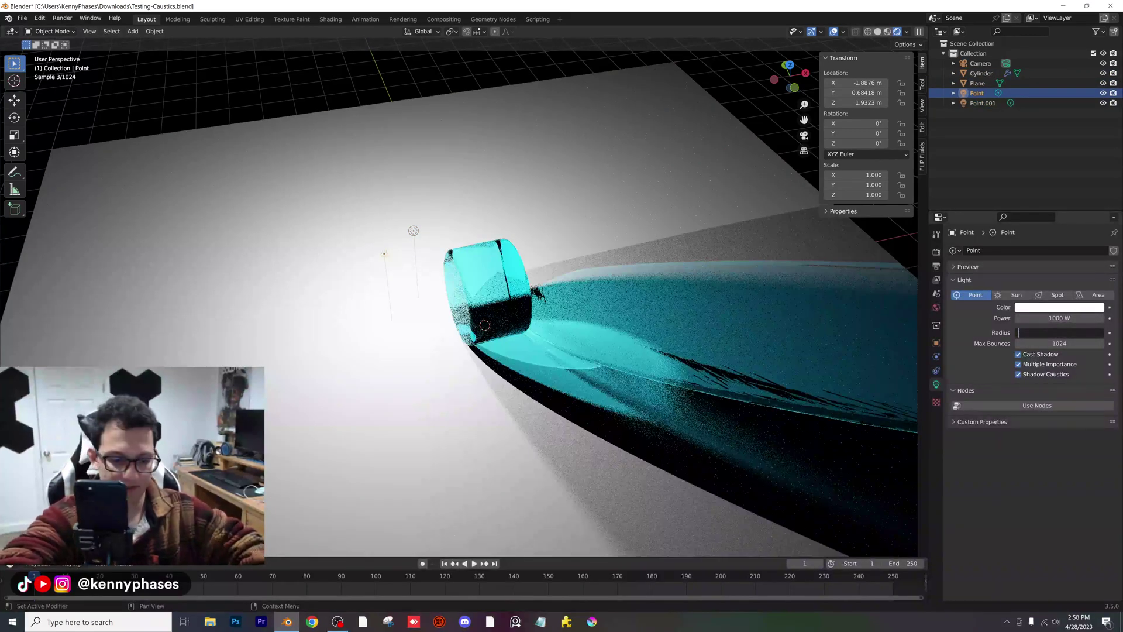
key(Return)
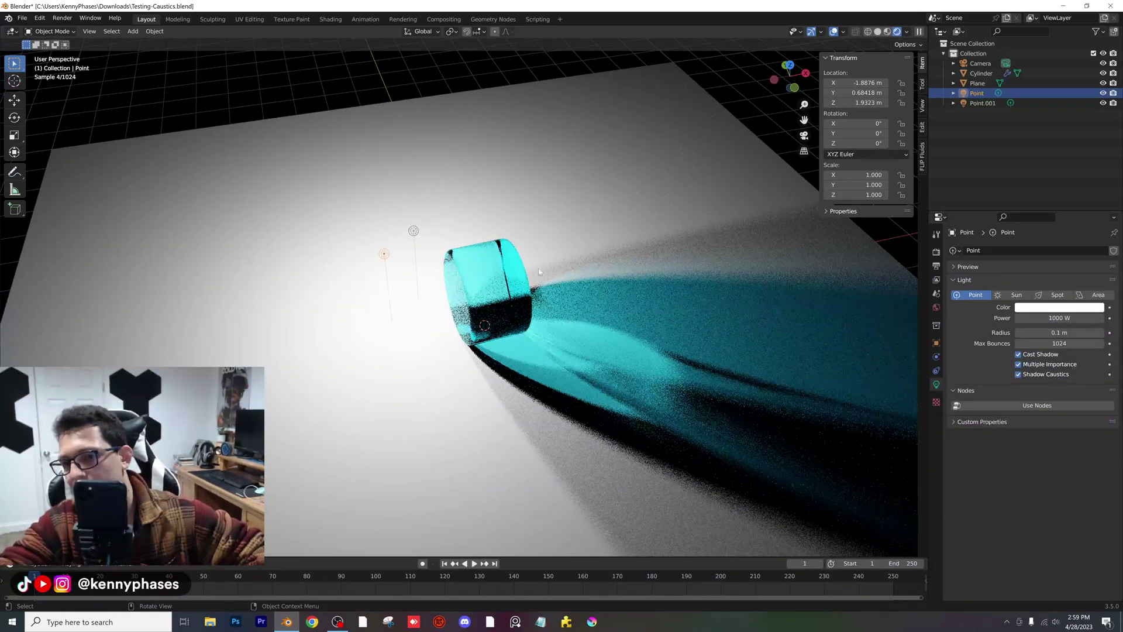
- Duplicate the glass cylinder in top view to about X 0.12 m, Y 2.54 m and rotate the copy to about 114° on Z
click(511, 278)
key(KP_7)
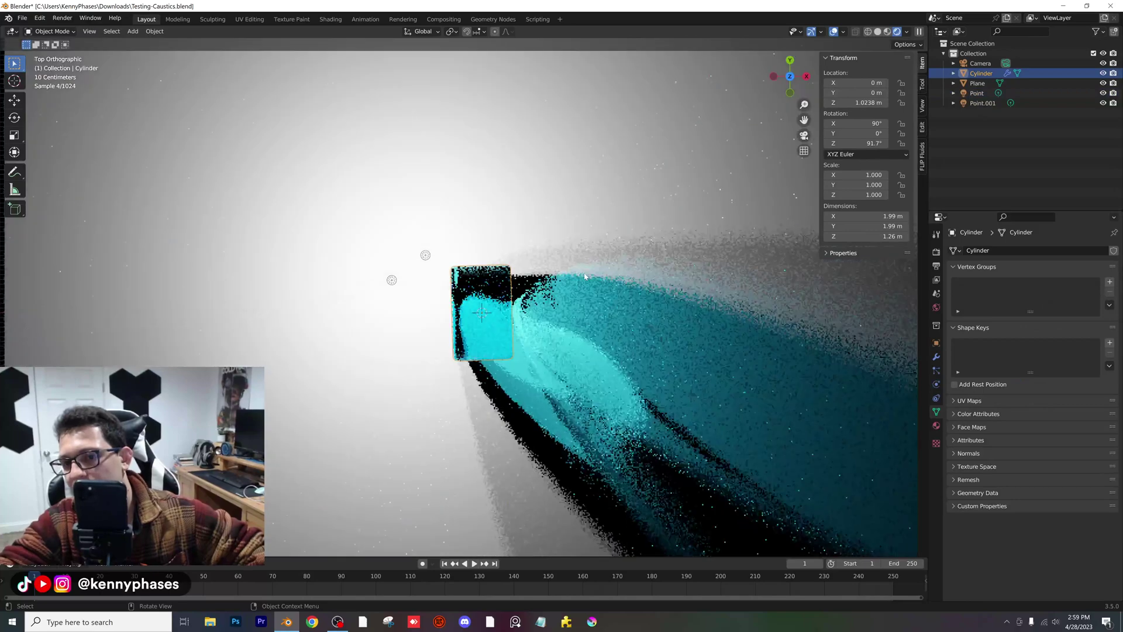
key(shift+d)
click(526, 187)
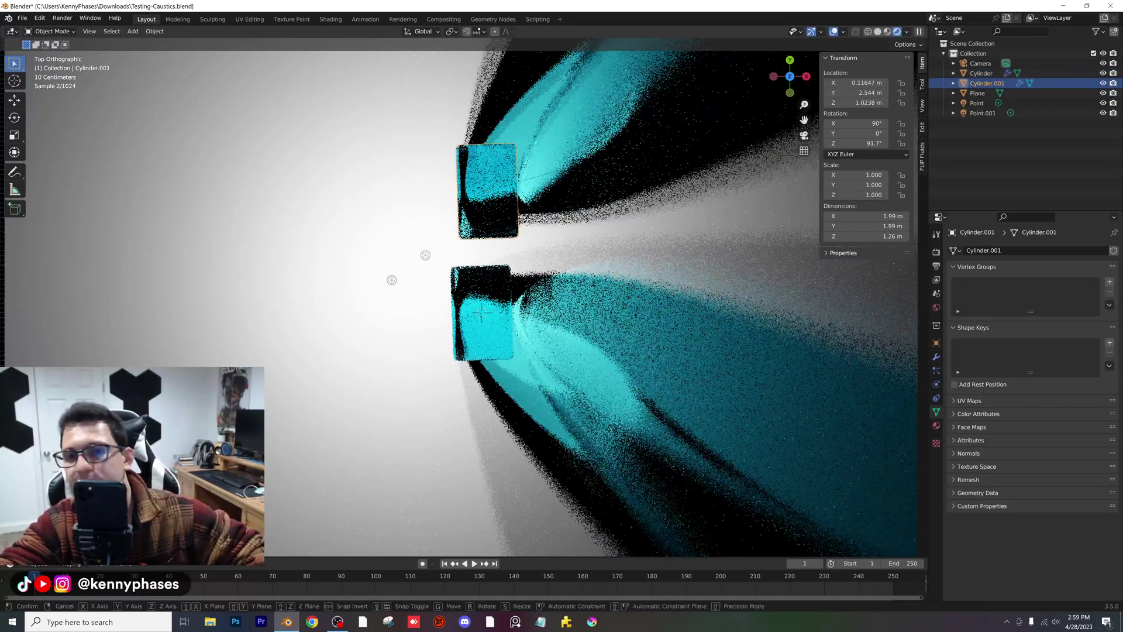
key(r)
click(573, 203)
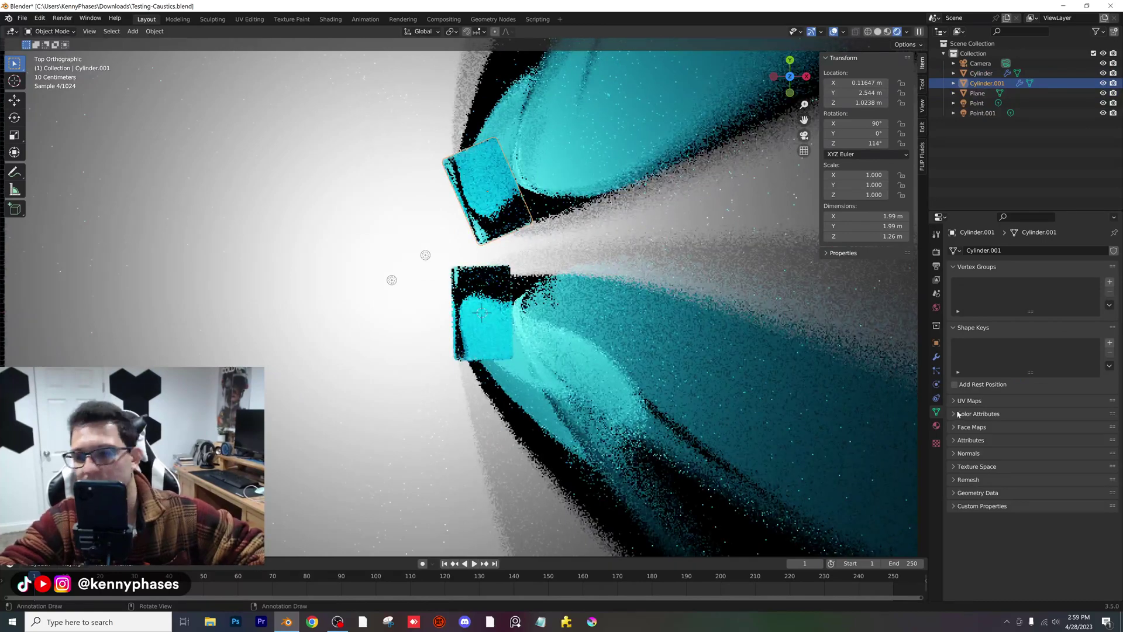
- Give the duplicated cylinder its own copy of the glass material, colour it yellow, and save the file
click(936, 425)
click(1047, 368)
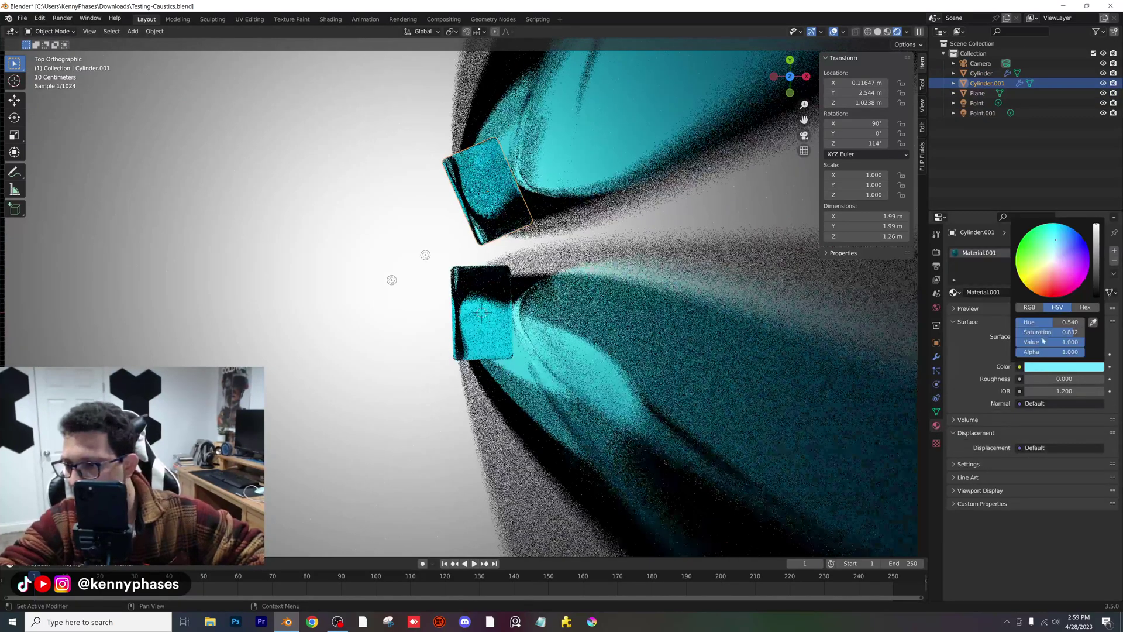
click(1083, 292)
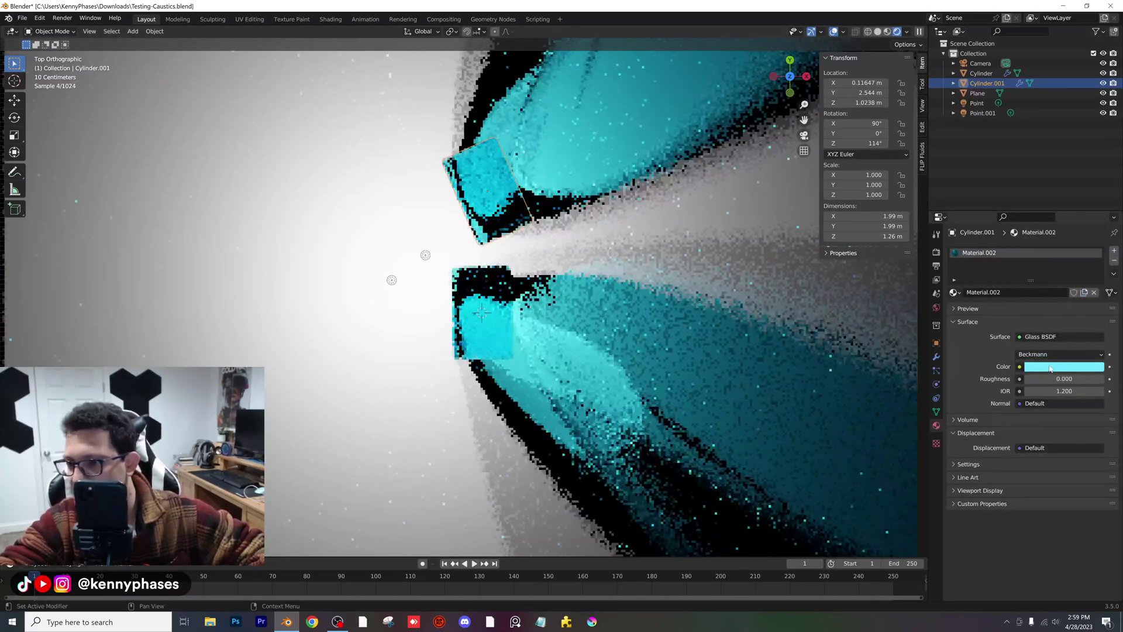
click(1064, 366)
click(1029, 275)
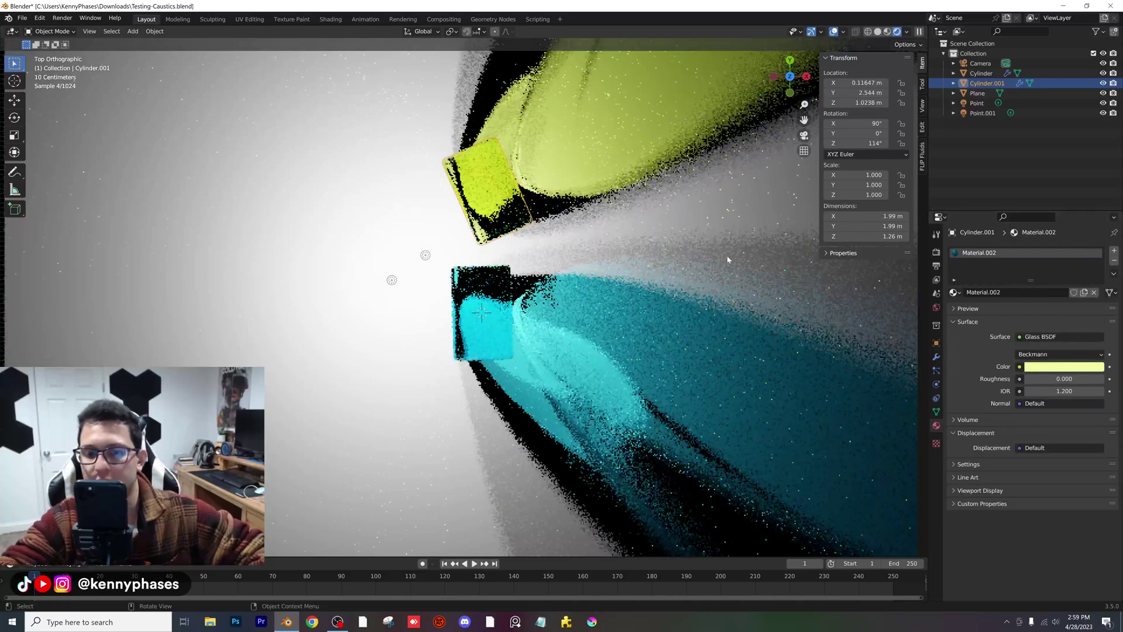
key(ctrl+s)
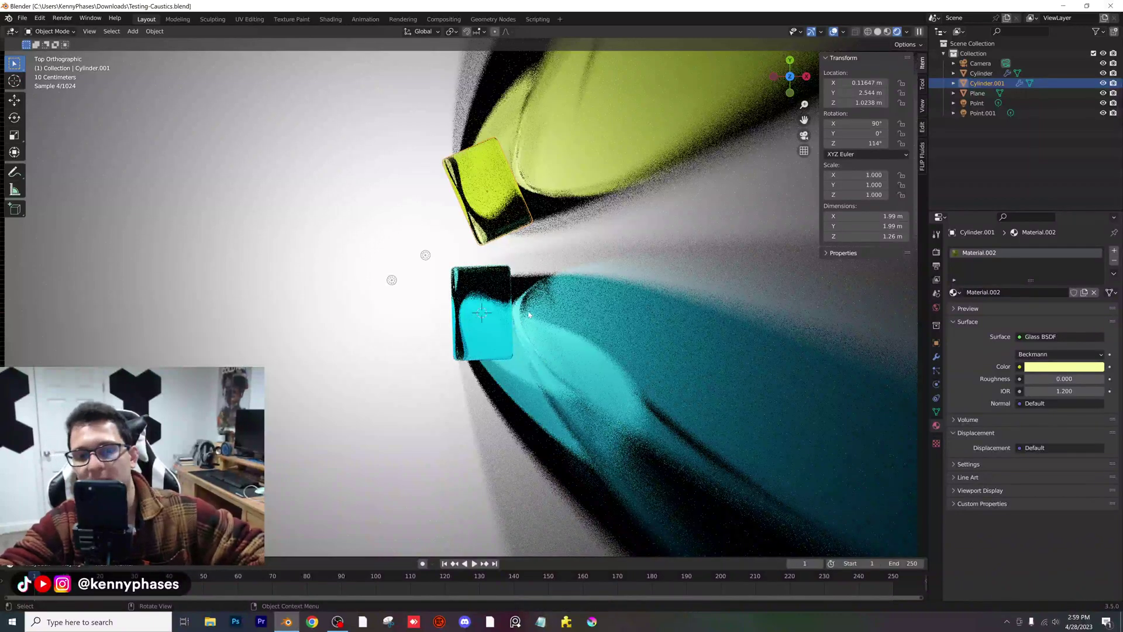
- Raise both point lights together by about 0.74 m along Z
middle_drag(542, 303, 573, 276)
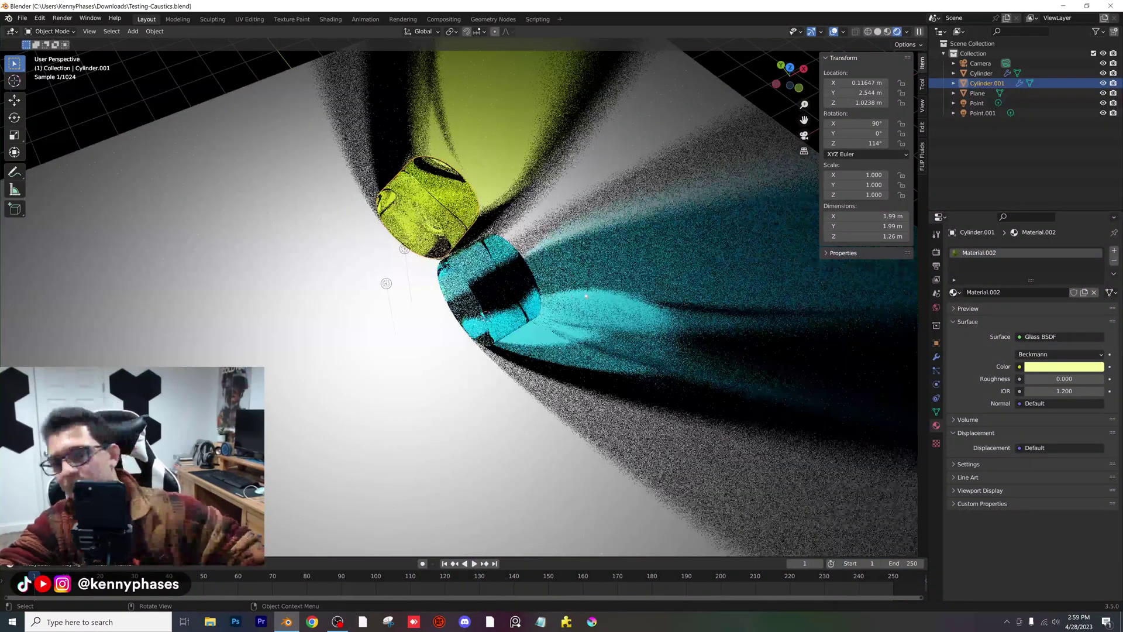
middle_drag(567, 302, 451, 248)
click(432, 222)
shift+click(393, 231)
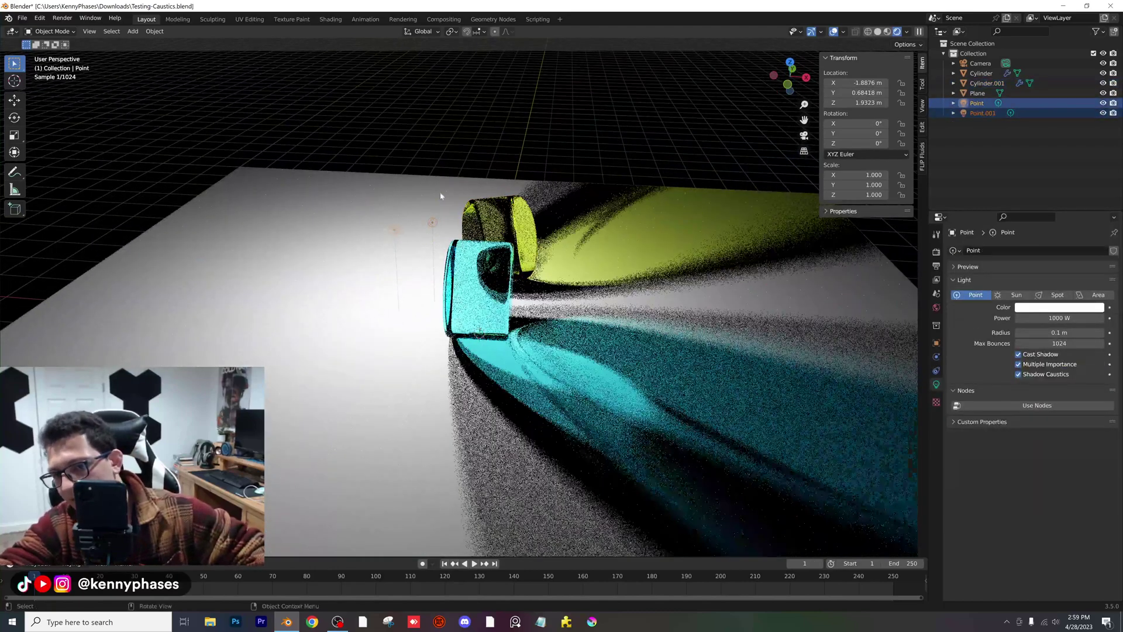
key(g)
key(z)
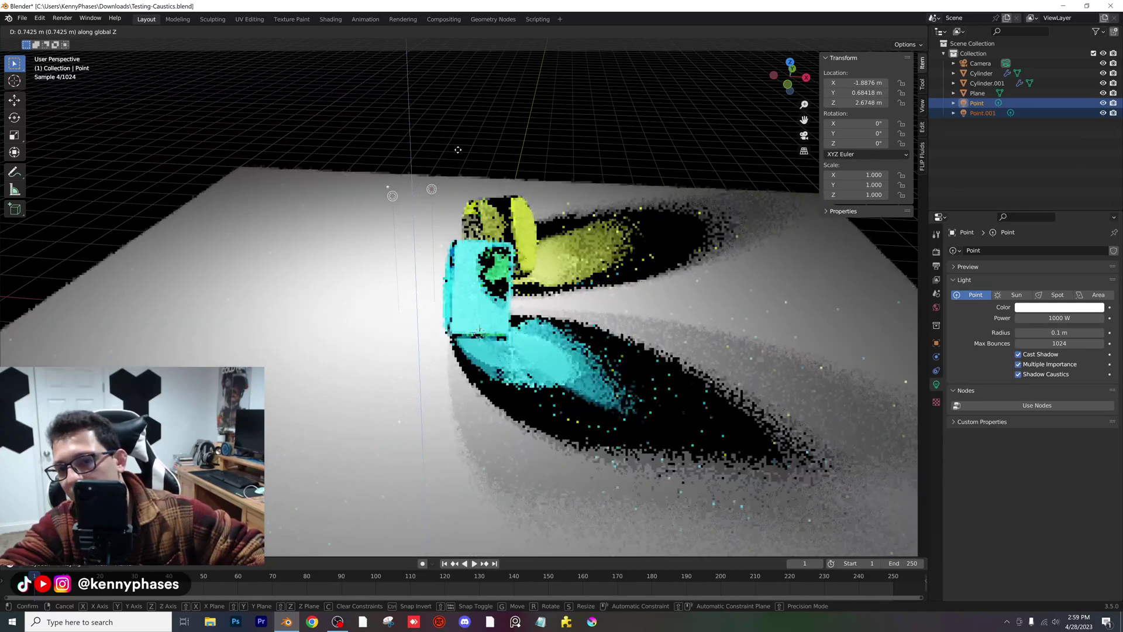
click(457, 149)
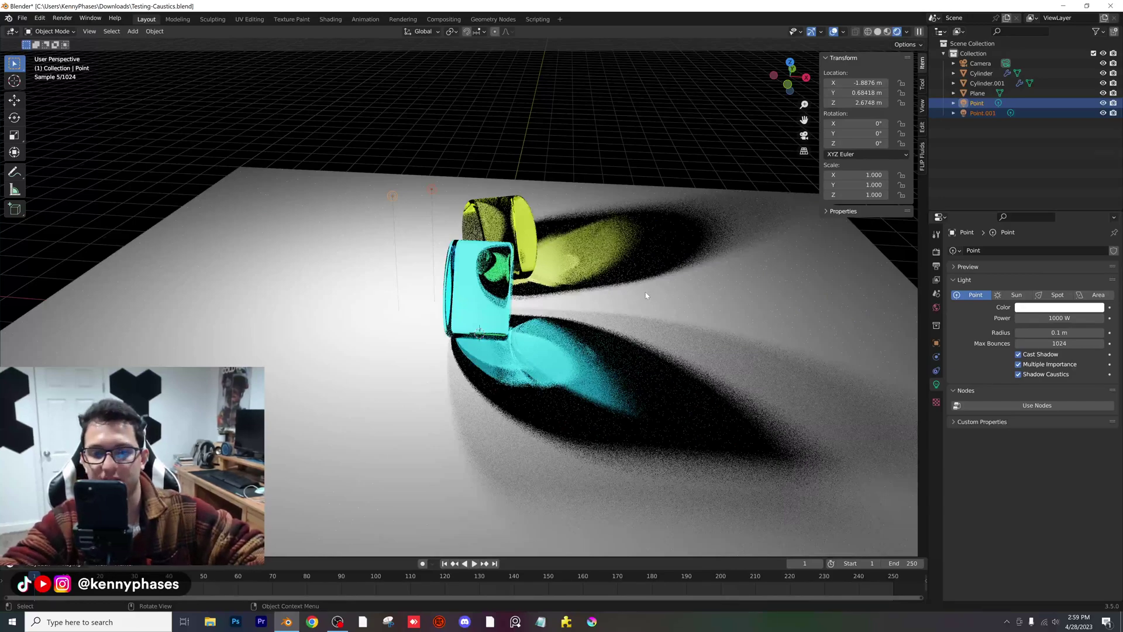
- Inspect the cyan caustics up close and set the maximum diffuse, glossy and transmission light bounces to 20 each
middle_drag(684, 266, 661, 296)
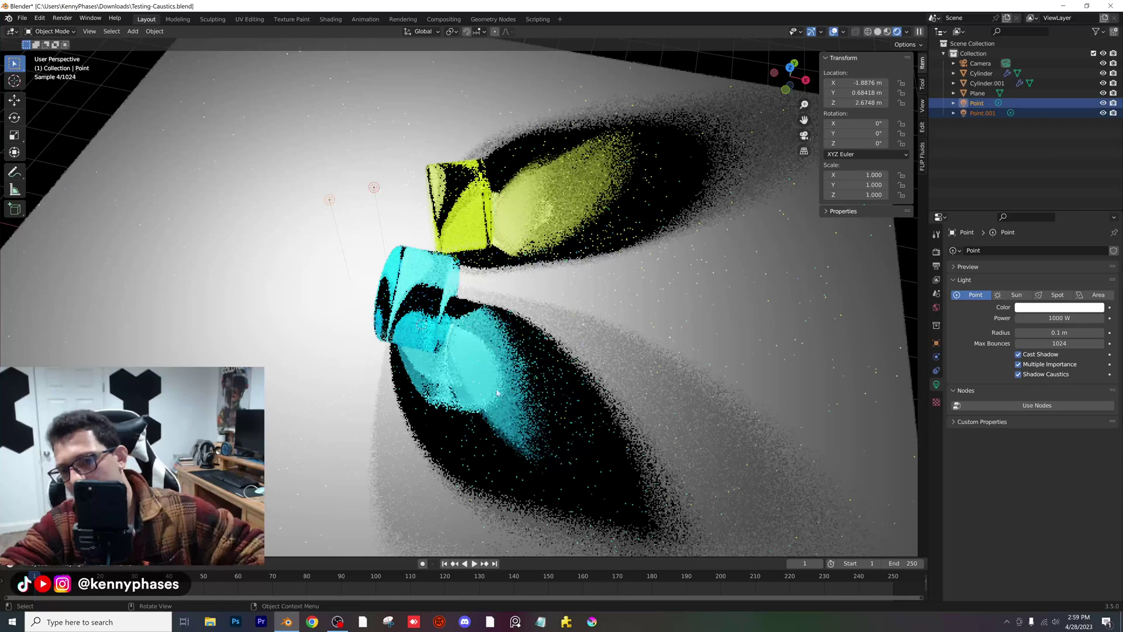
scroll(497, 392, down, 2)
scroll(487, 341, up, 6)
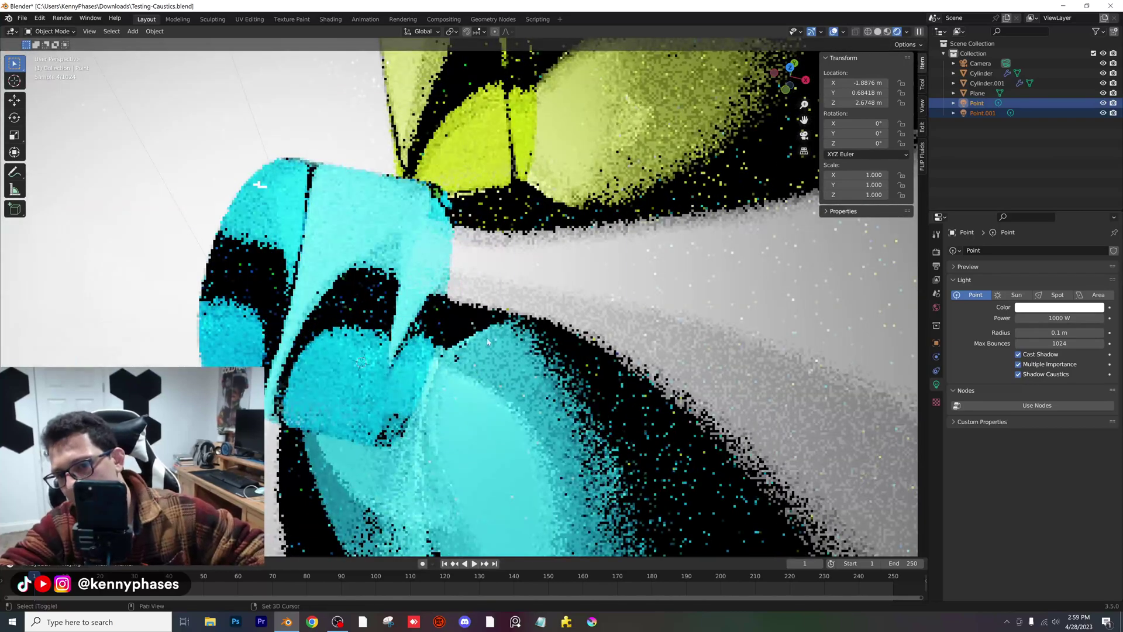
shift+middle_drag(487, 342, 501, 271)
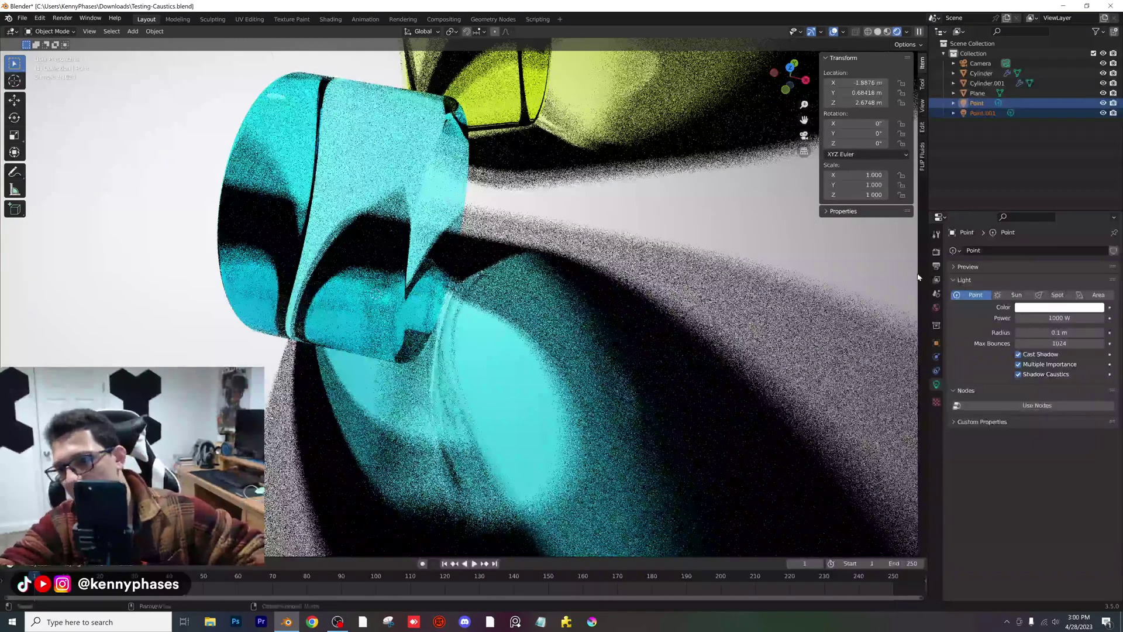
click(936, 251)
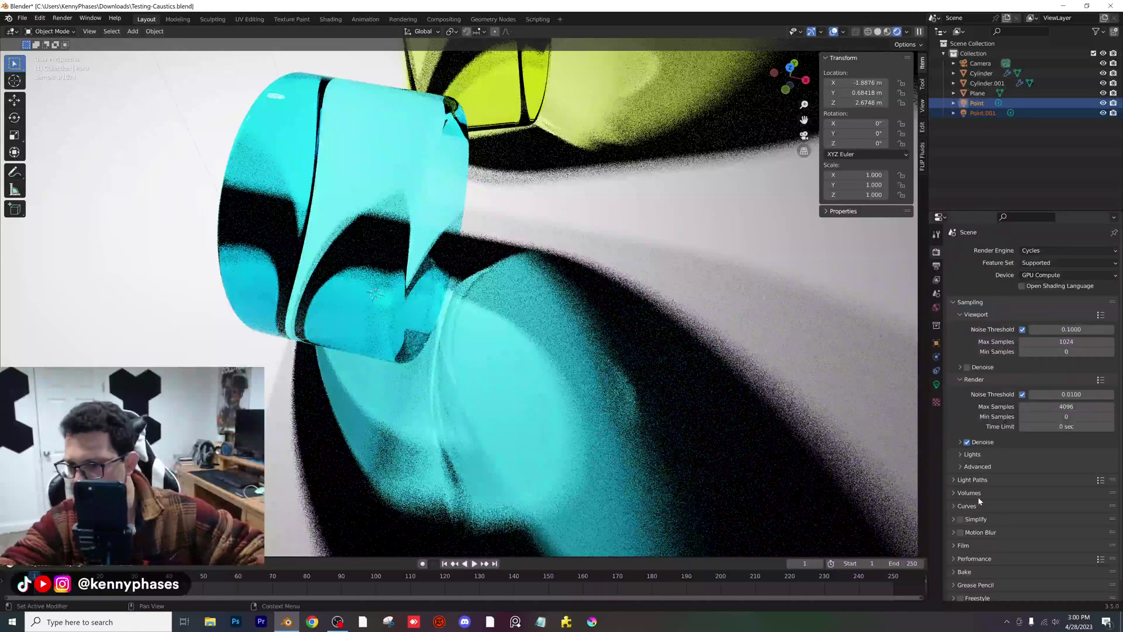
click(972, 480)
scroll(994, 454, down, 3)
click(1052, 437)
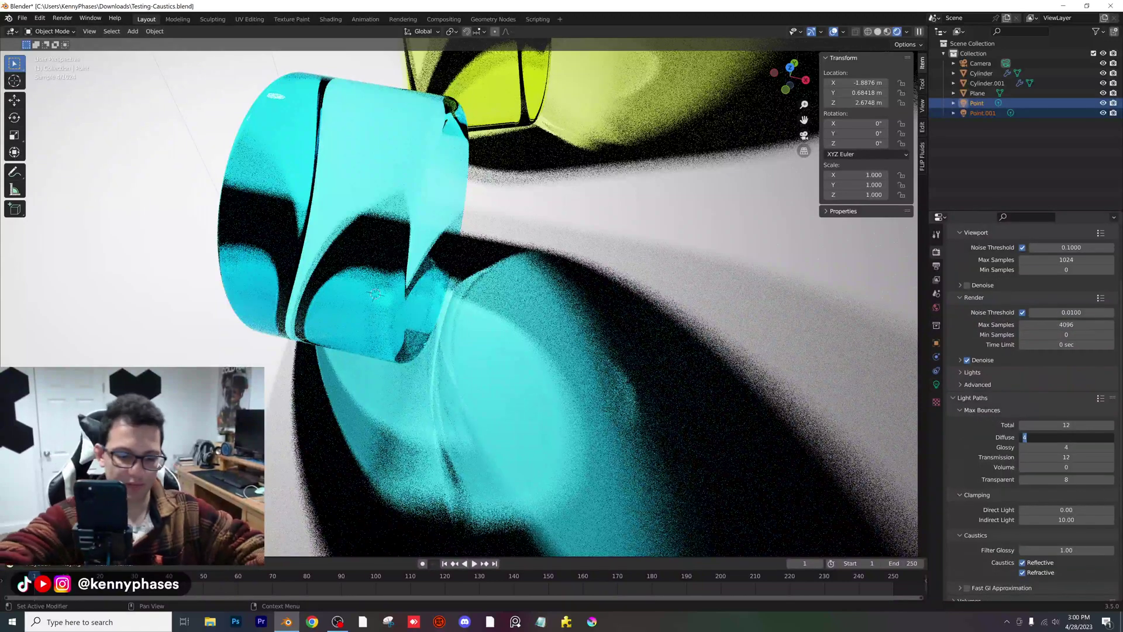
text(20)
key(Tab)
text(20)
key(Tab)
text(20)
key(Tab)
key(Tab)
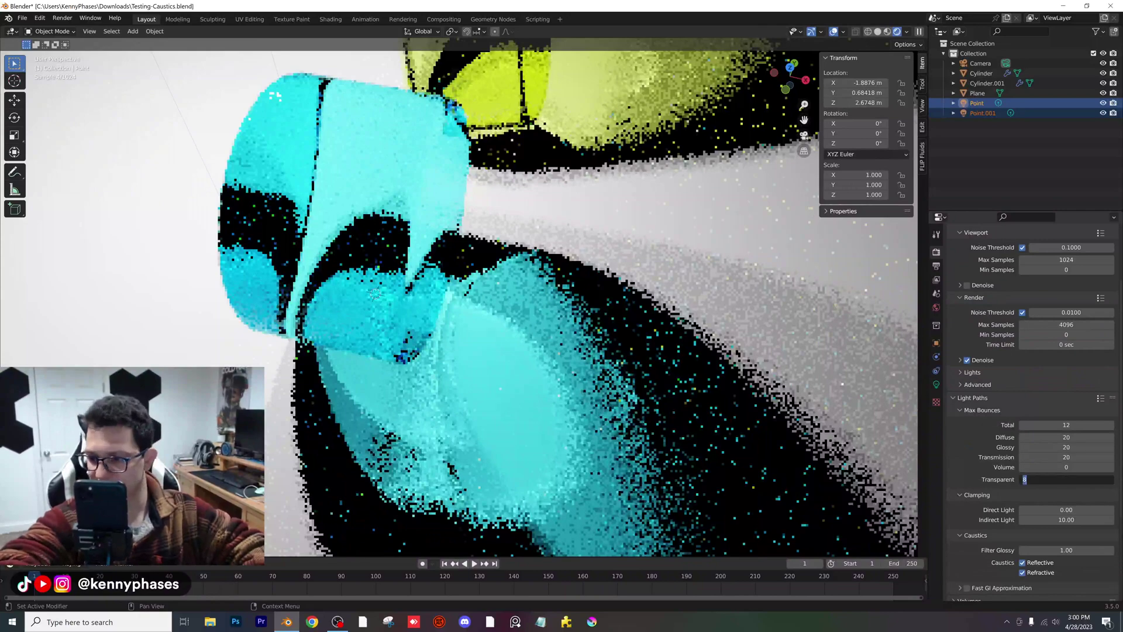
- Set the maximum transparent and total light bounces to 20, save the file, and collapse the Light Paths settings
text(20)
key(Tab)
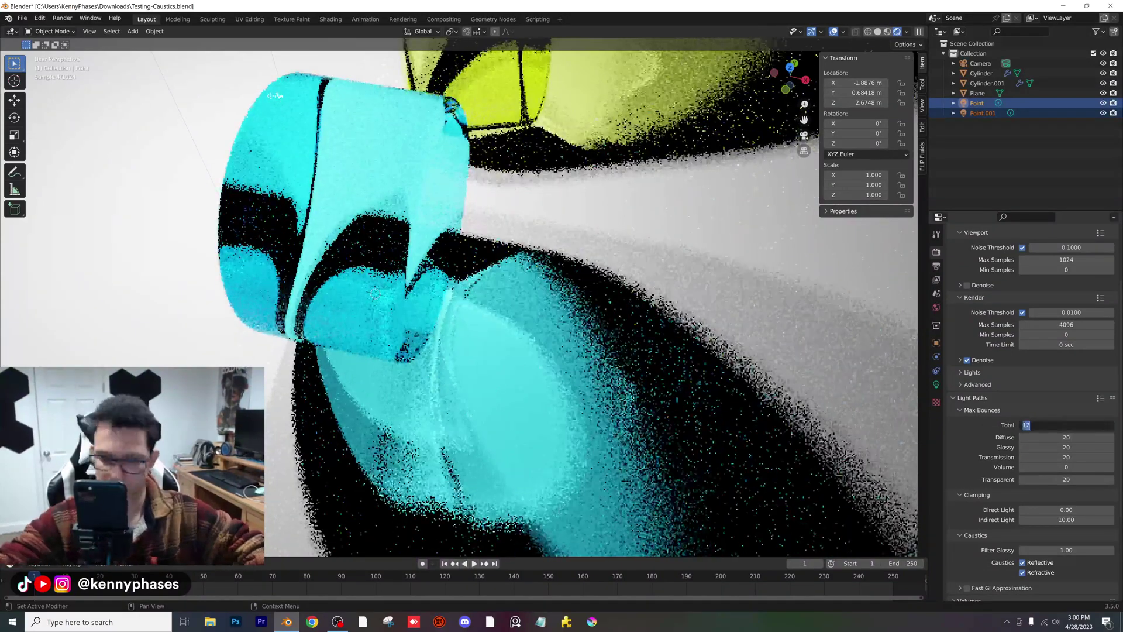
text(20)
key(Return)
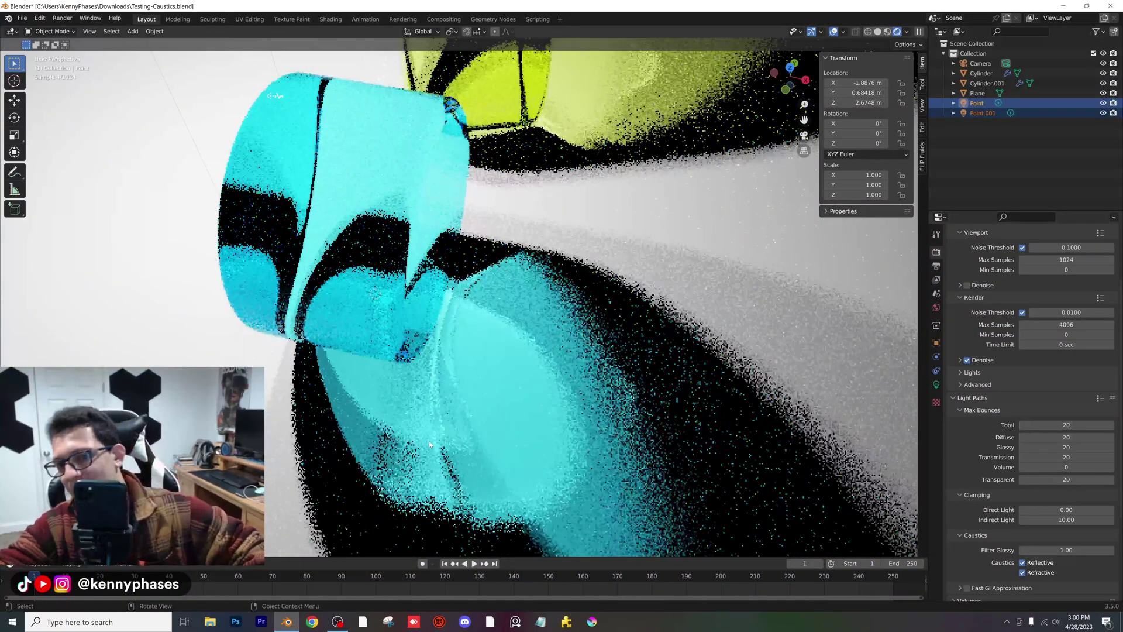
key(ctrl+s)
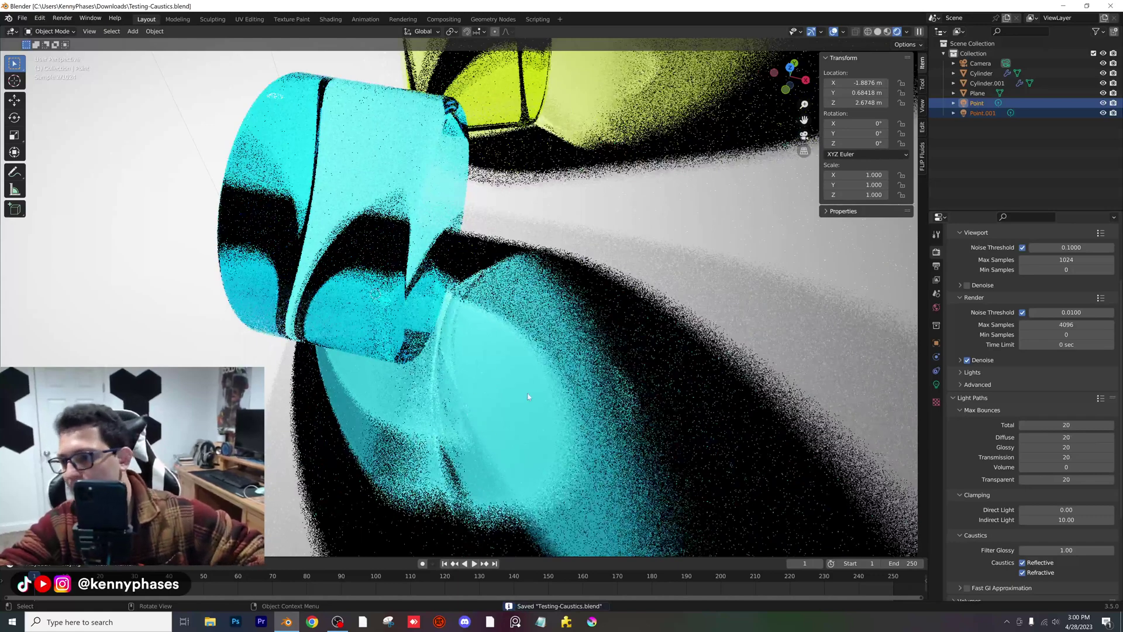
click(982, 398)
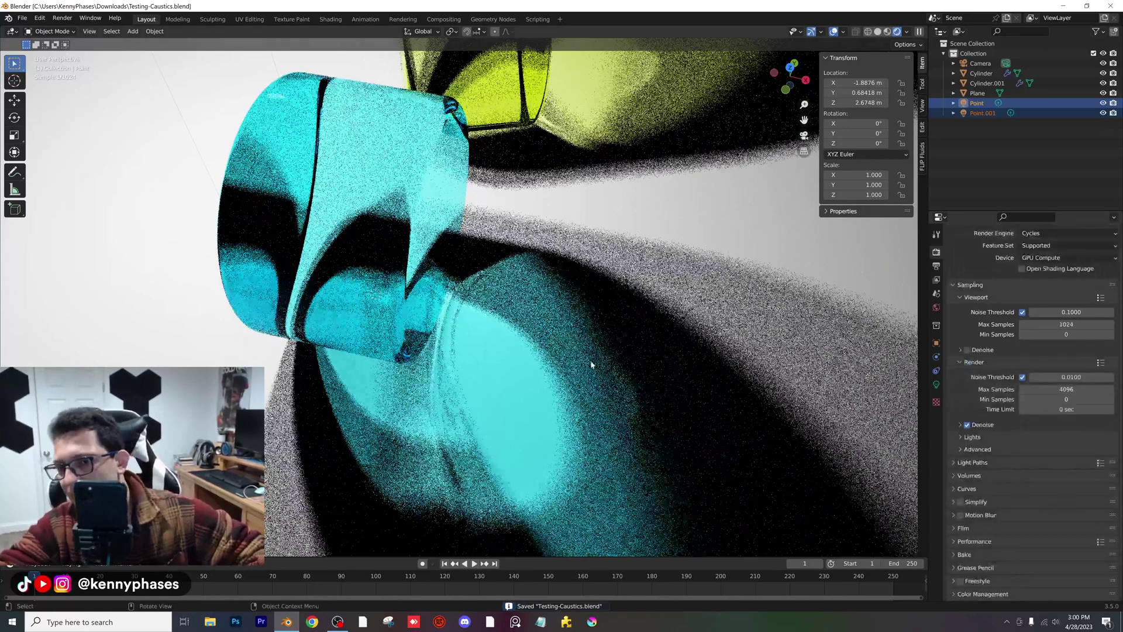
- View the scene through the camera and raise its passepartout opacity to 0.967
key(KP_0)
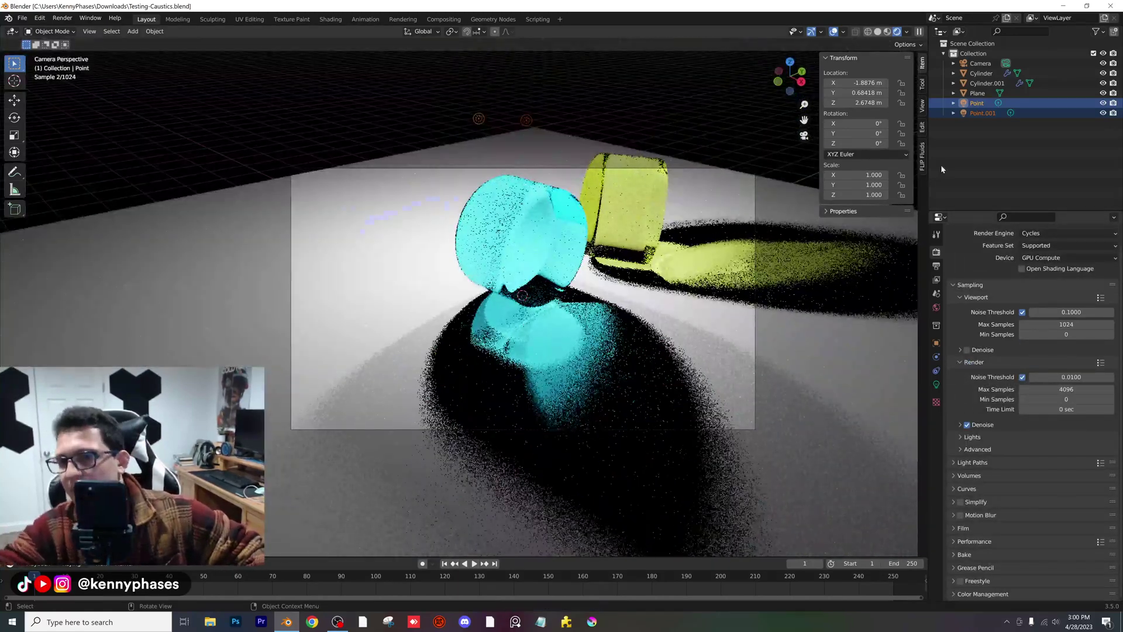
click(980, 63)
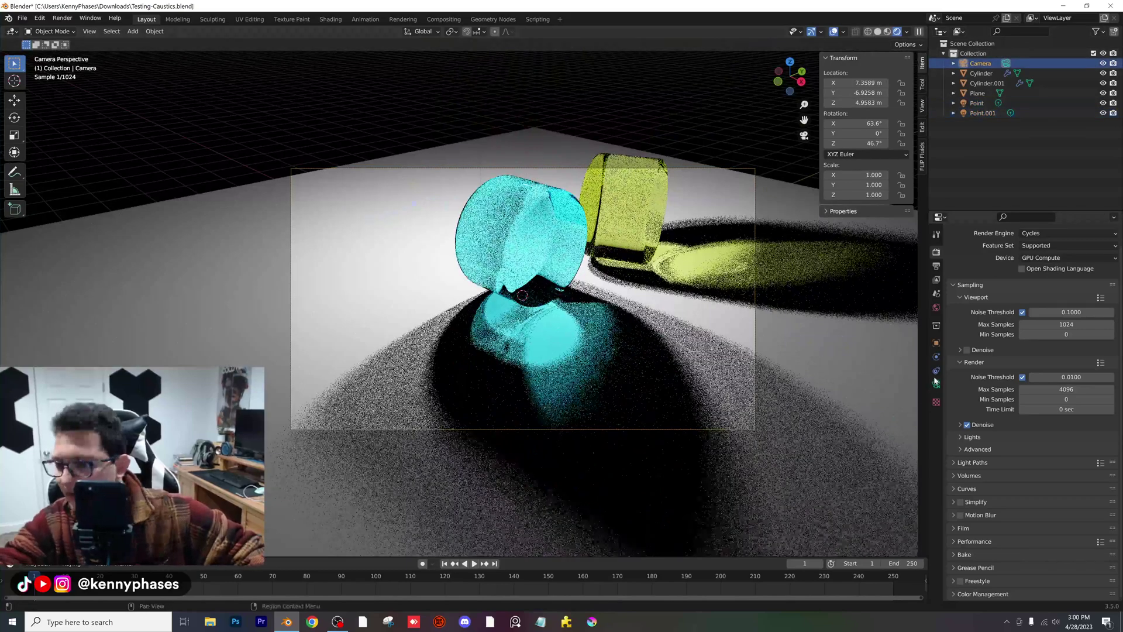
click(936, 384)
click(980, 415)
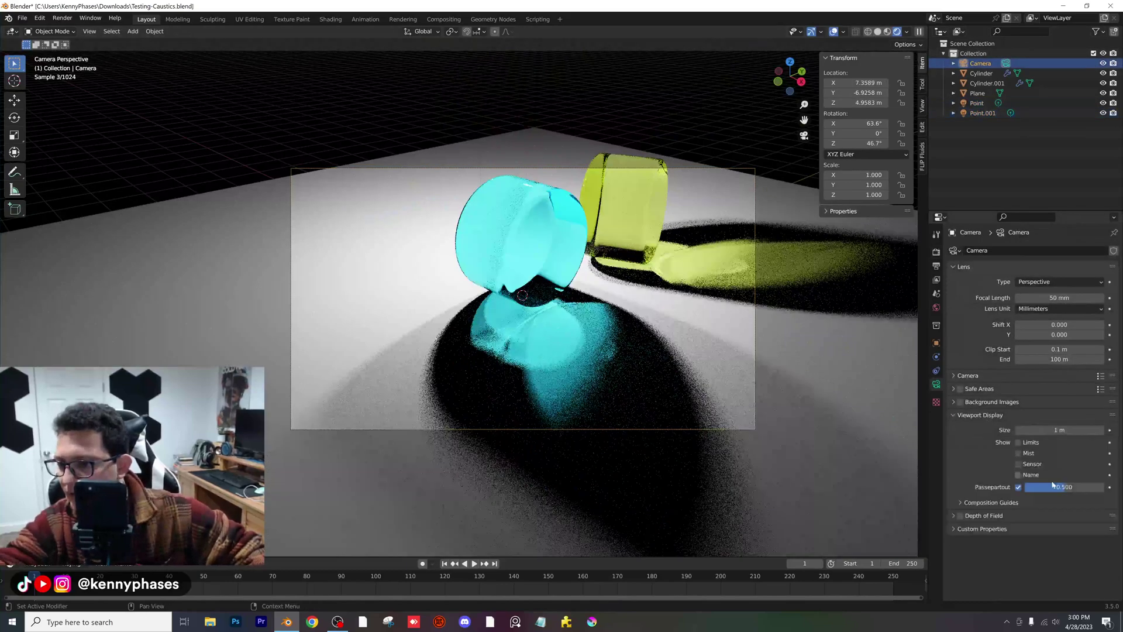
drag(1053, 487, 1091, 487)
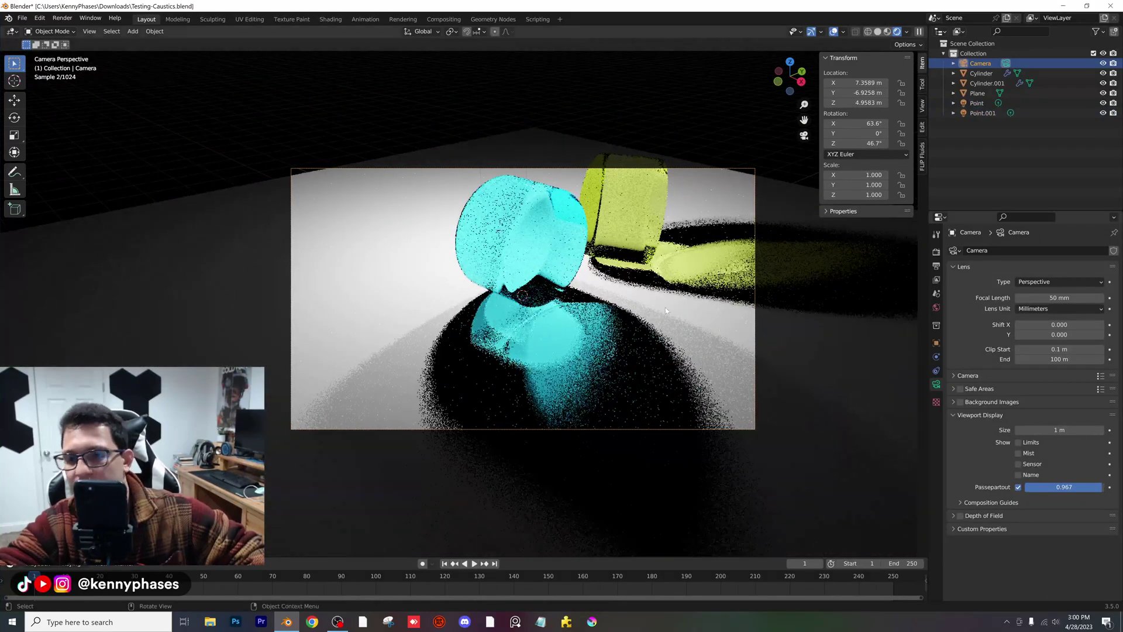
- Scale up the floor plane uniformly so it extends further behind the cylinders
click(696, 309)
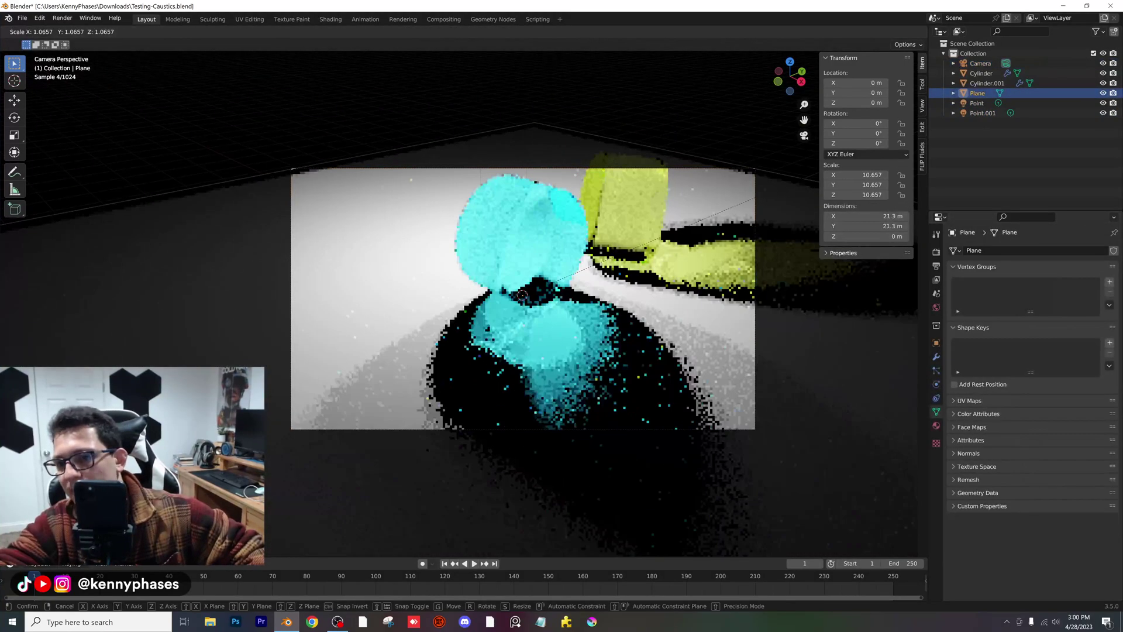
click(752, 294)
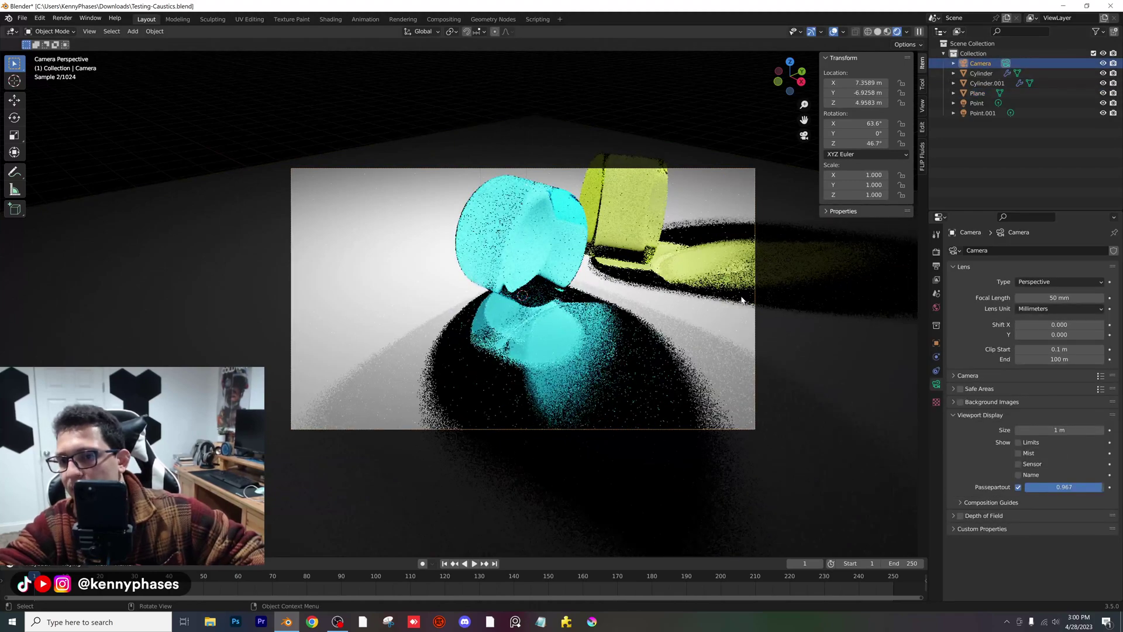
- Reposition the camera to about X 7.54, Y -6.28, Z 5.59 m and tilt its X rotation to about 61.9°
key(g)
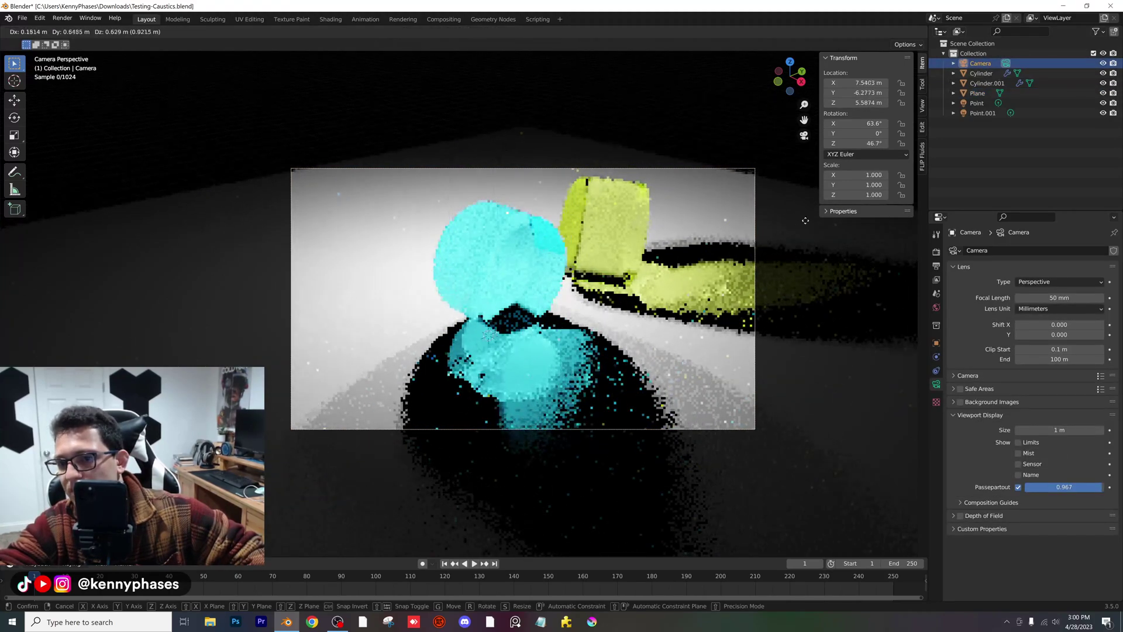
click(868, 117)
drag(867, 124, 843, 123)
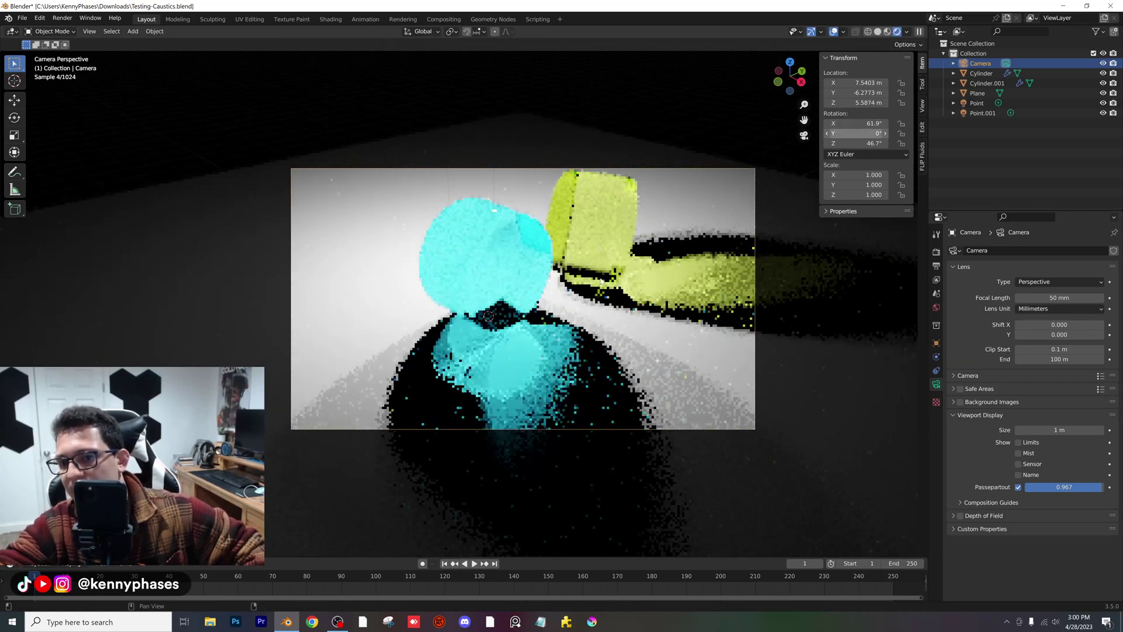
- Save the file and set the IOR of the yellow cylinder's glass material to 1.500
click(598, 198)
key(ctrl+s)
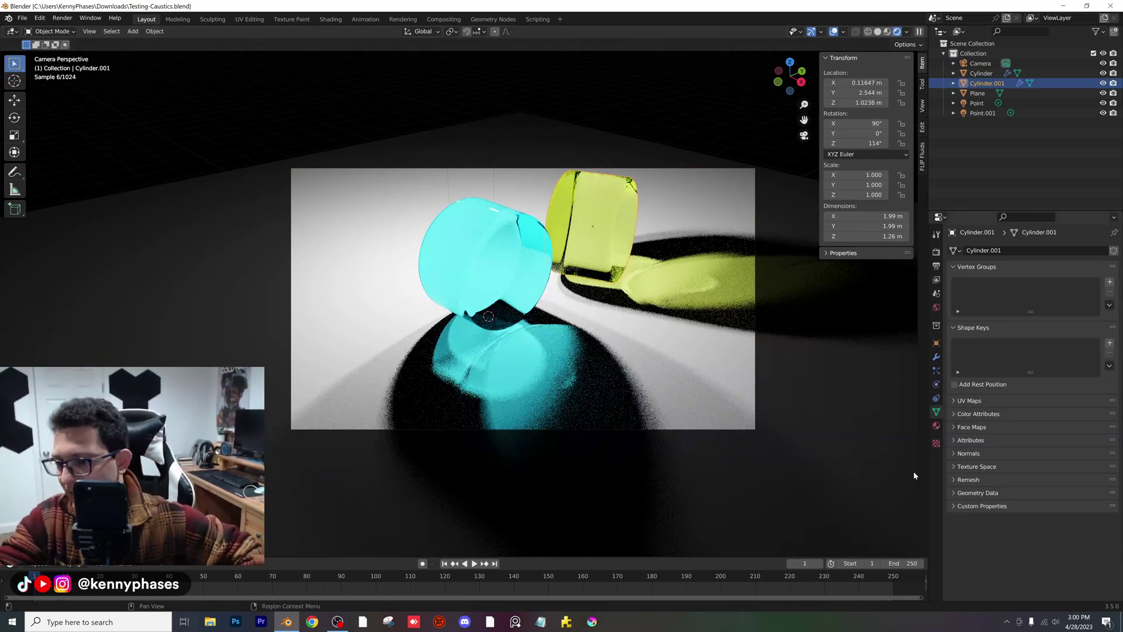
click(936, 425)
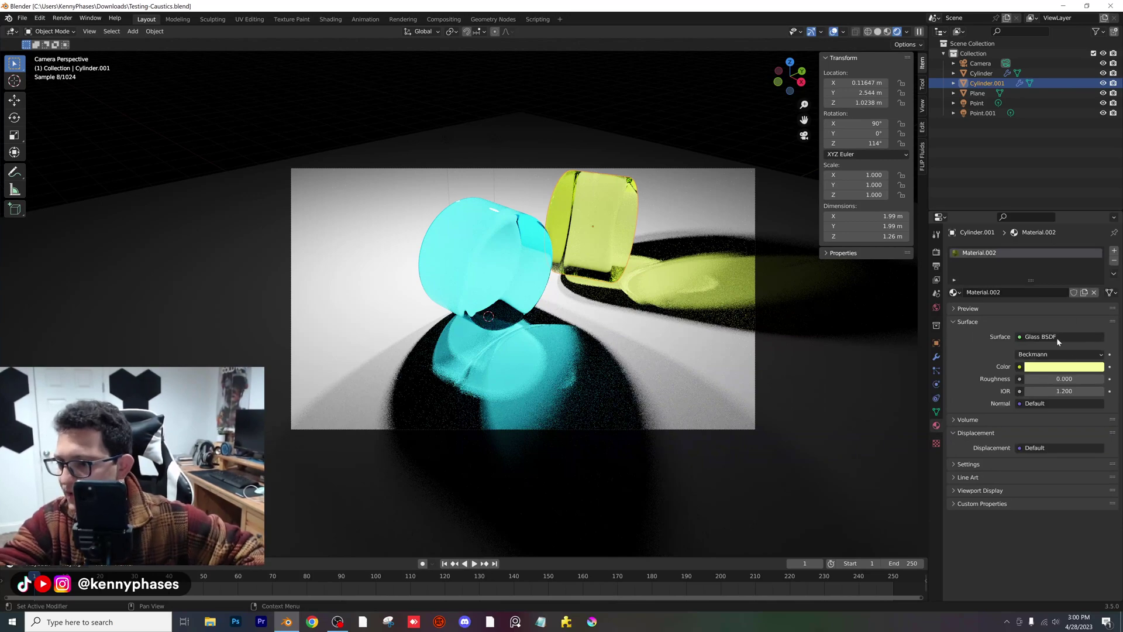
click(1069, 390)
text(1.5)
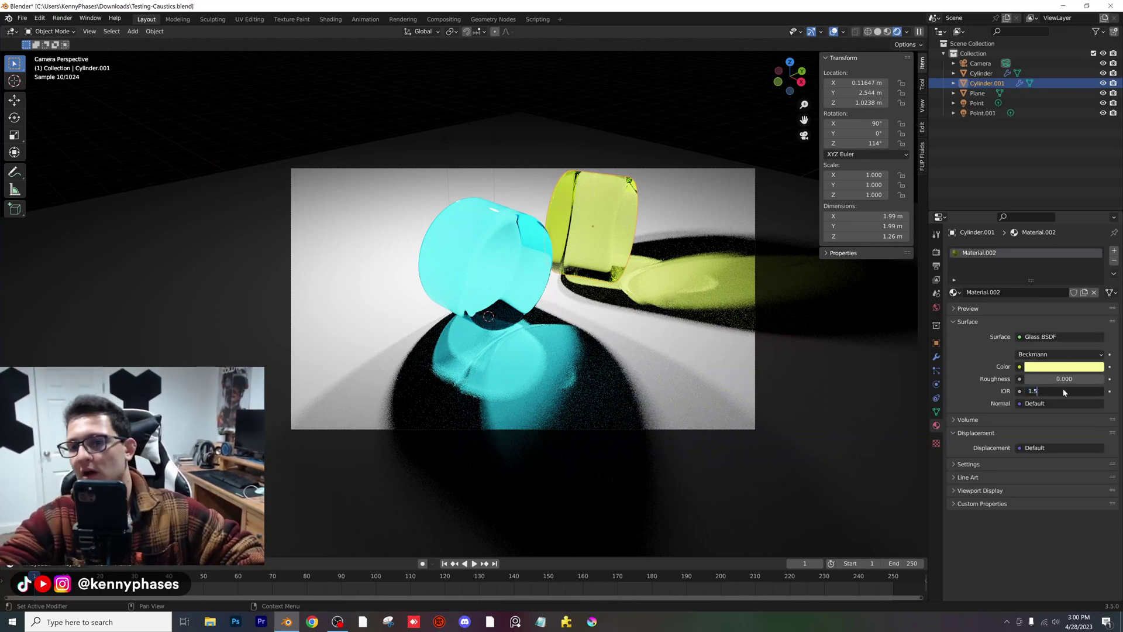
key(Return)
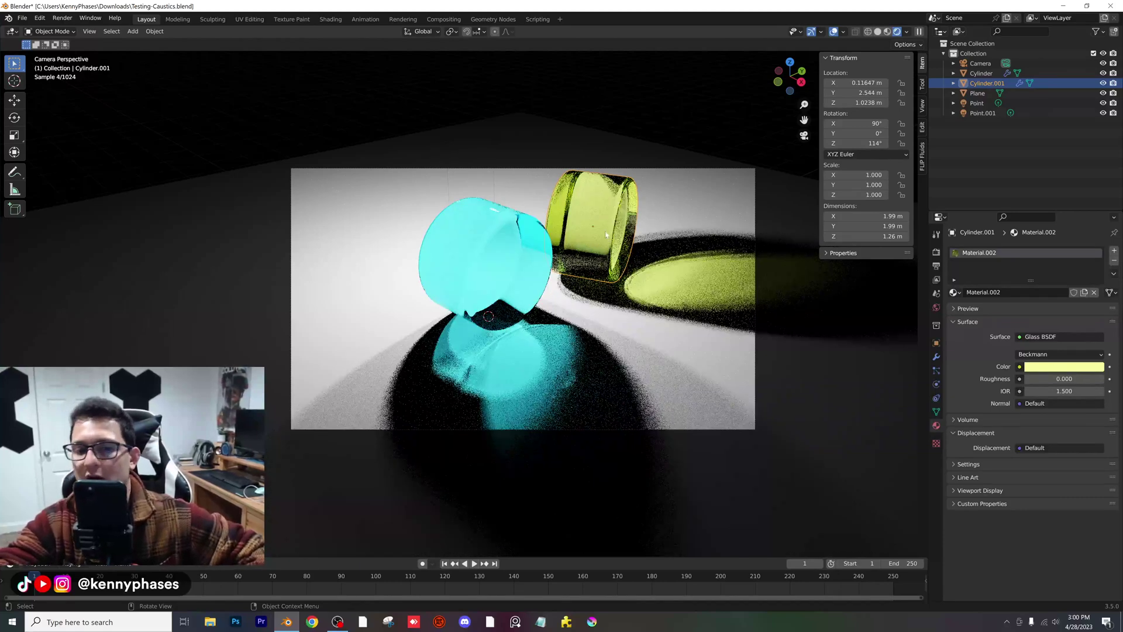
- Set the IOR of the cyan cylinder's glass material to 1.500 and save the file
click(498, 251)
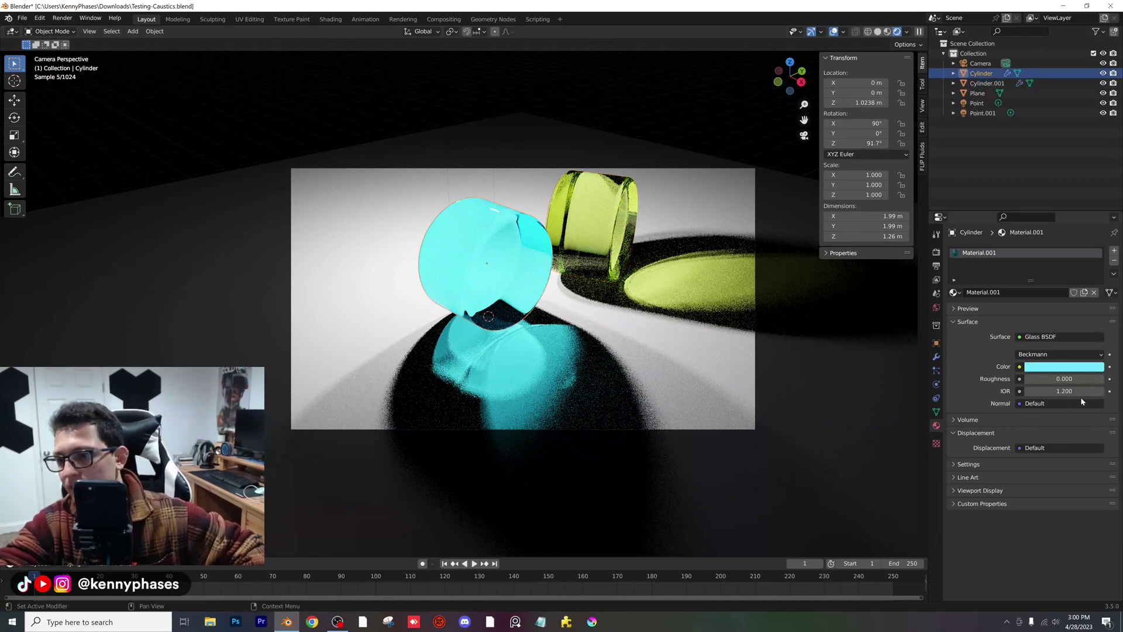
click(1064, 391)
text(1.5)
key(Return)
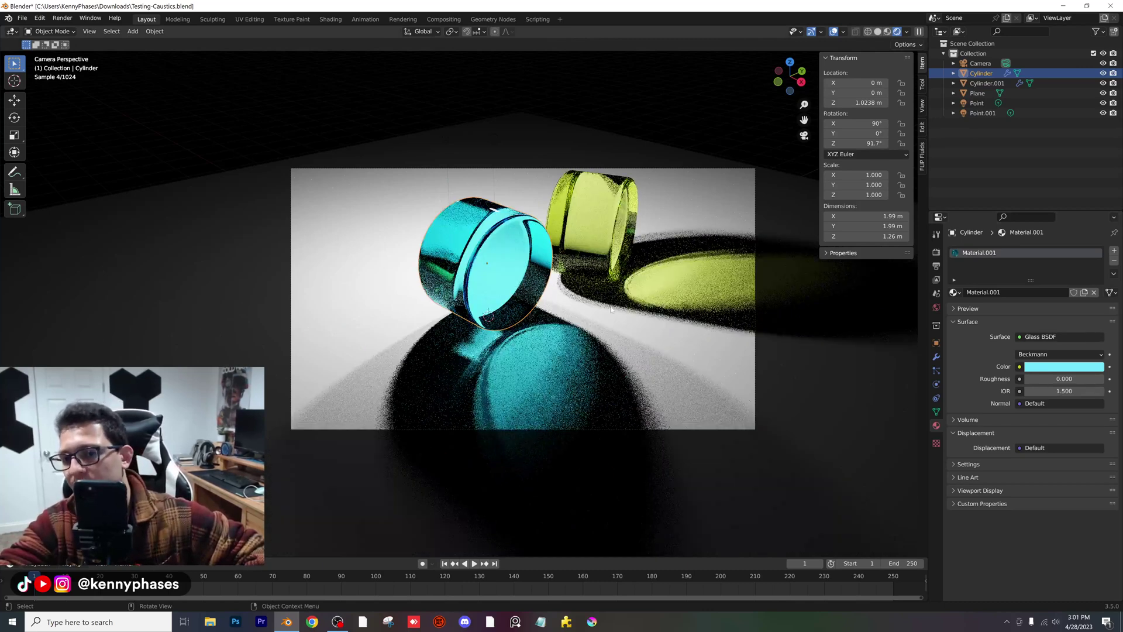
key(ctrl+s)
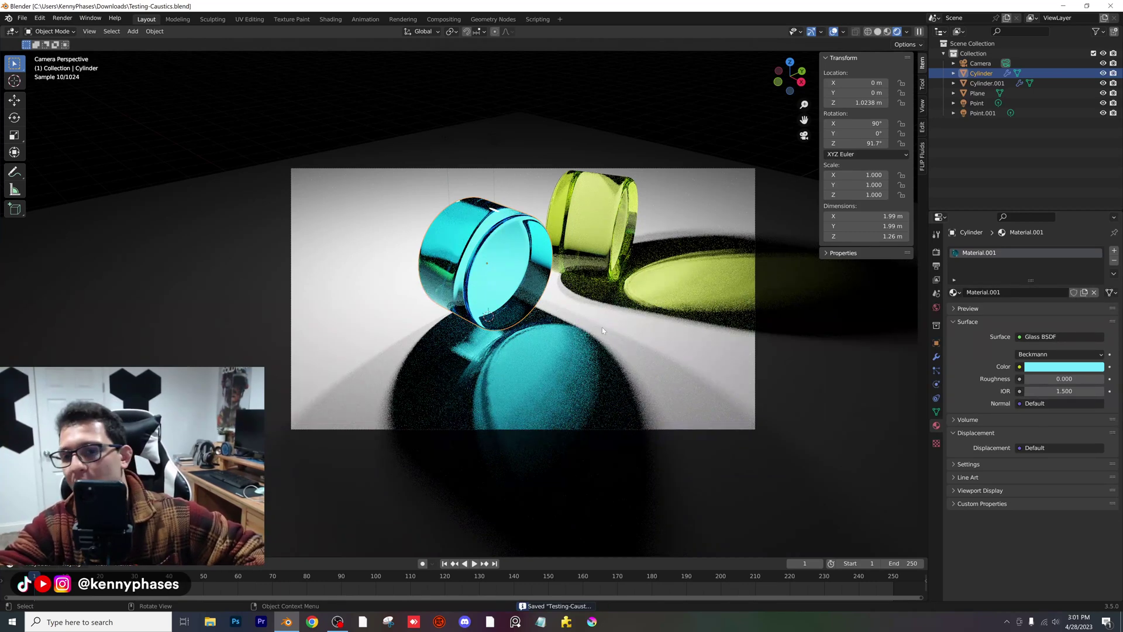
- Switch the viewport to solid shading with random object colours
click(879, 32)
click(920, 32)
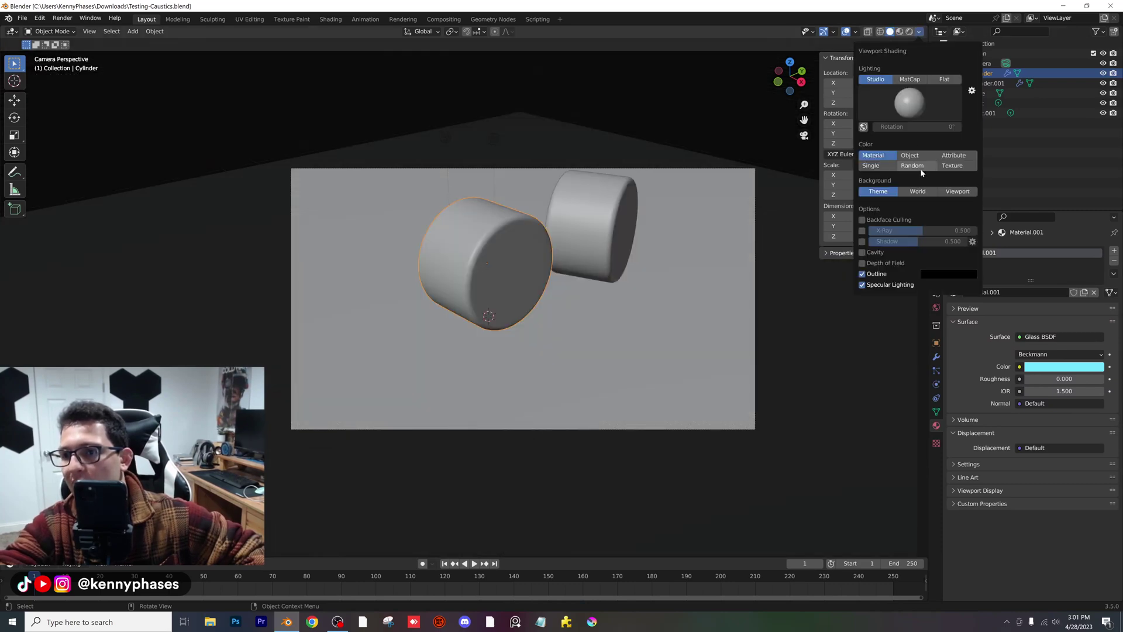
click(919, 166)
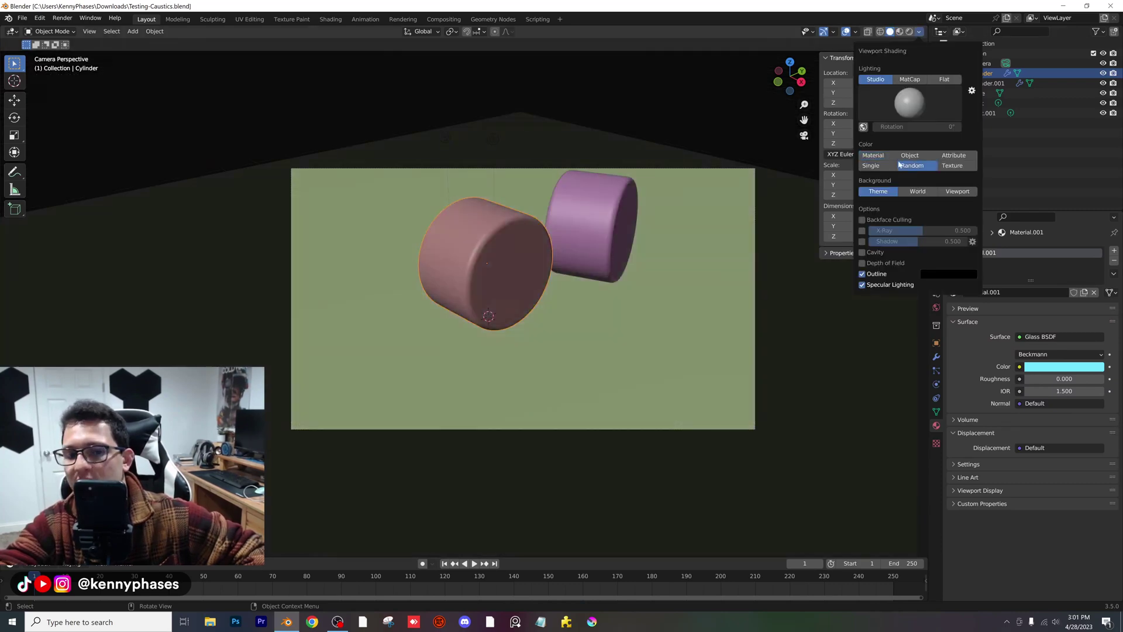
- From the top view, duplicate the cyan glass cylinder to about X 2.19, Y 0.97 m and rotate the copy to about 72.7° around Z
click(790, 61)
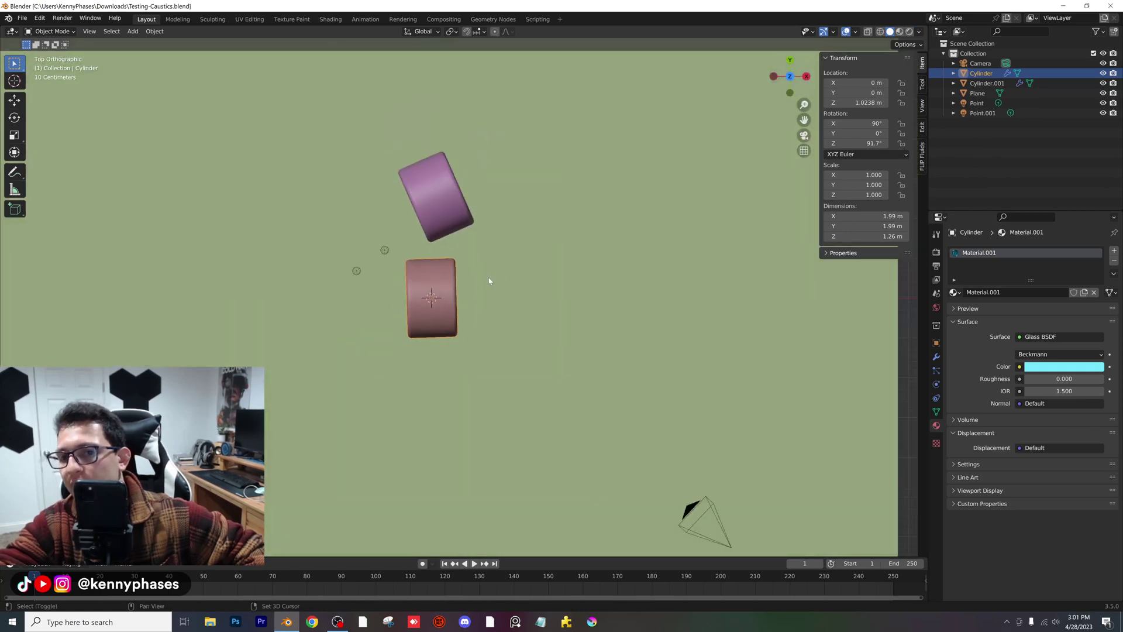
key(shift+d)
click(576, 242)
key(r)
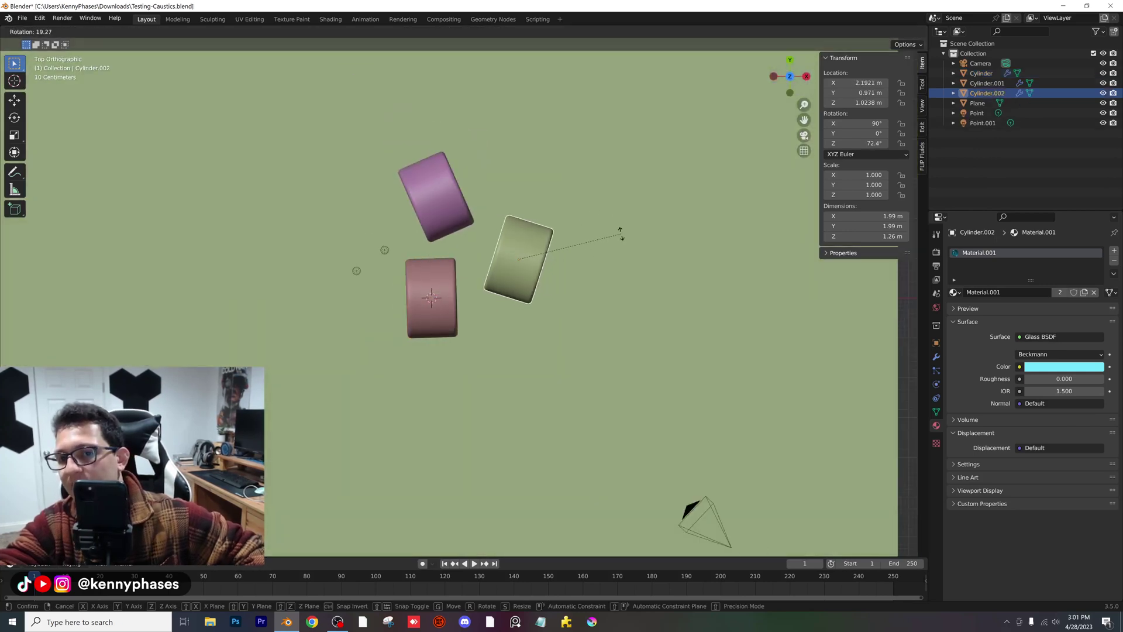
click(621, 232)
- Give the new cylinder its own copy of the glass material and colour it pink
click(1060, 292)
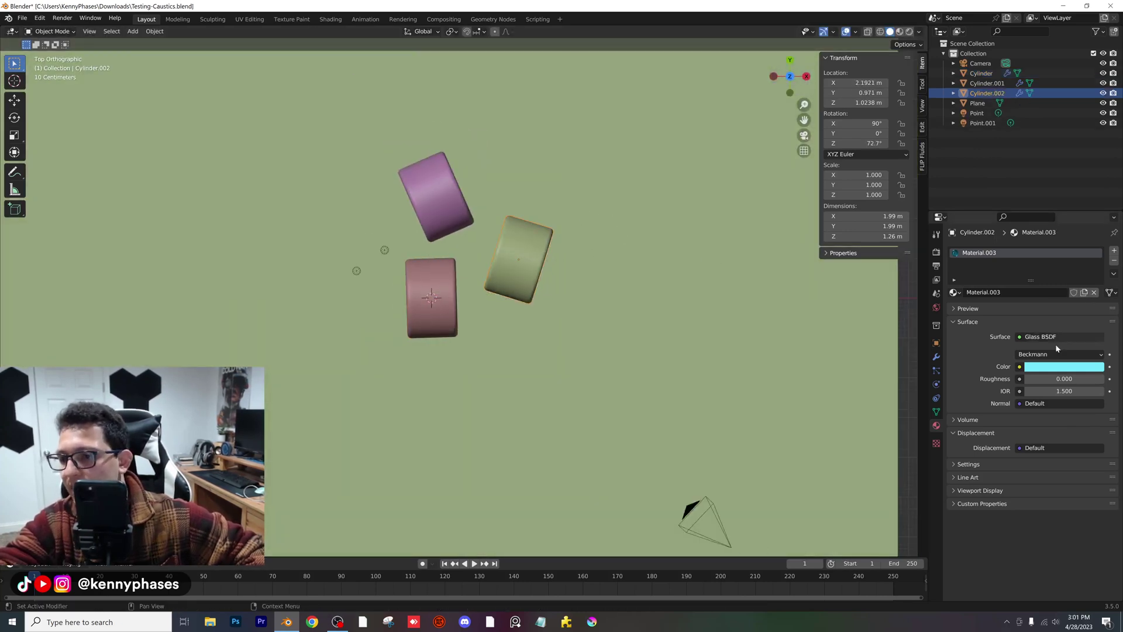
click(440, 280)
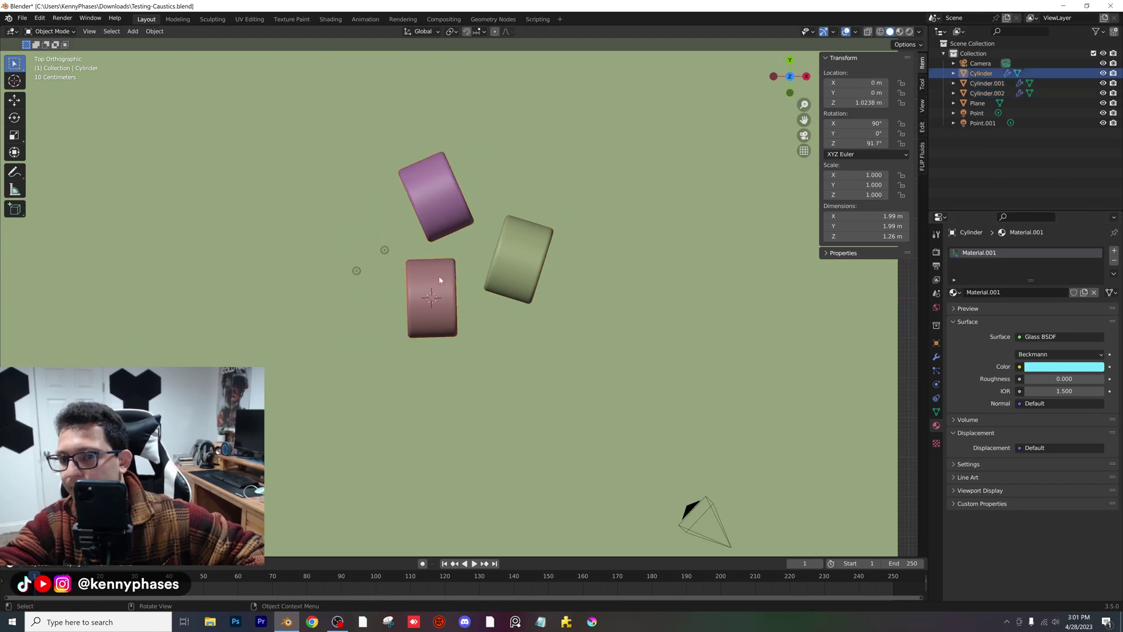
click(536, 250)
click(1079, 369)
drag(1066, 271, 1062, 274)
- View the three cylinders through the camera in rendered shading and save the file
key(KP_0)
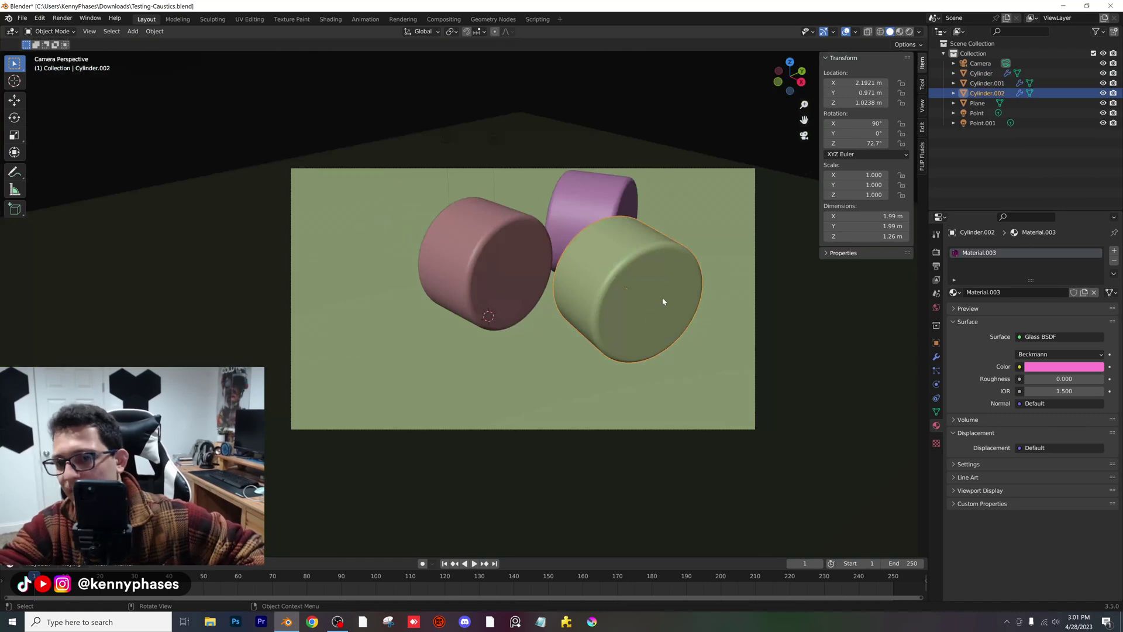
key(z)
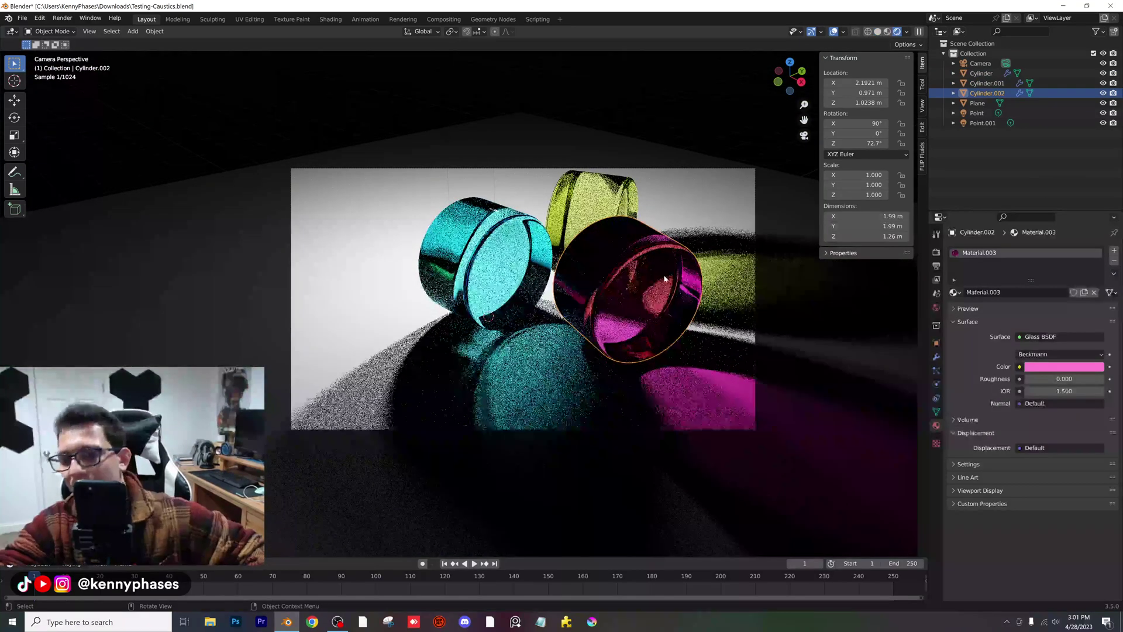
key(ctrl+s)
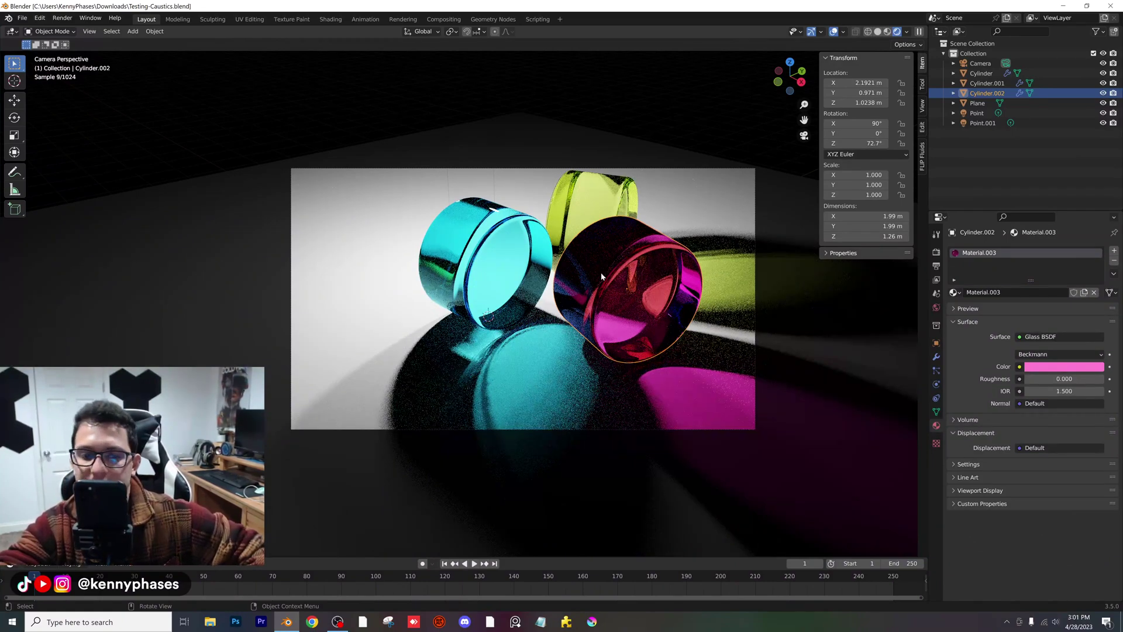
scroll(560, 271, up, 4)
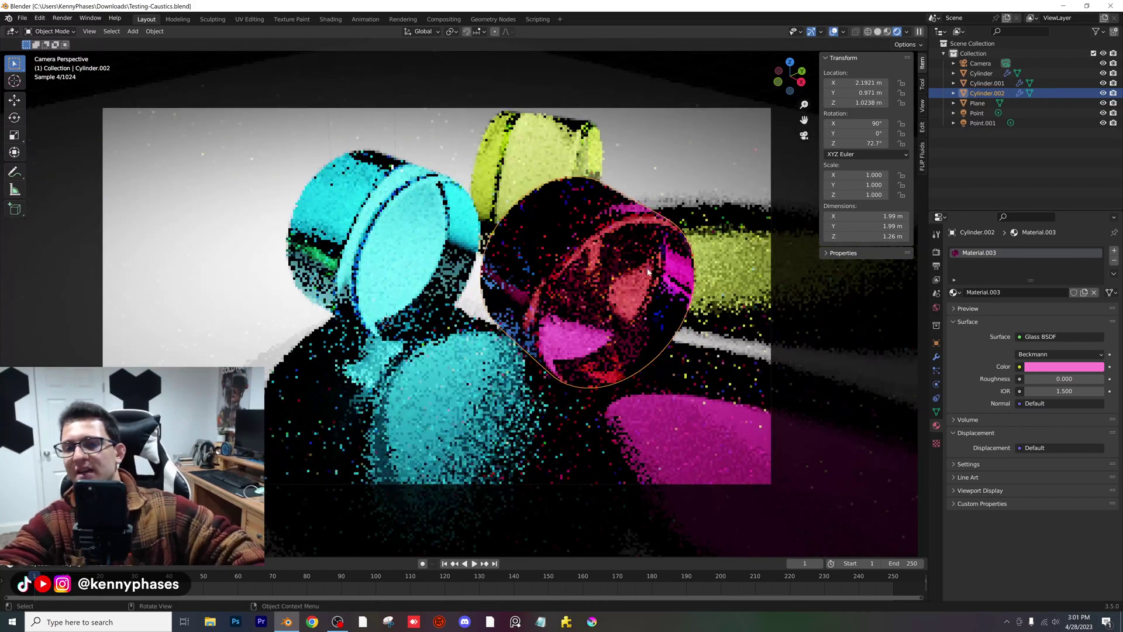
key(ctrl+s)
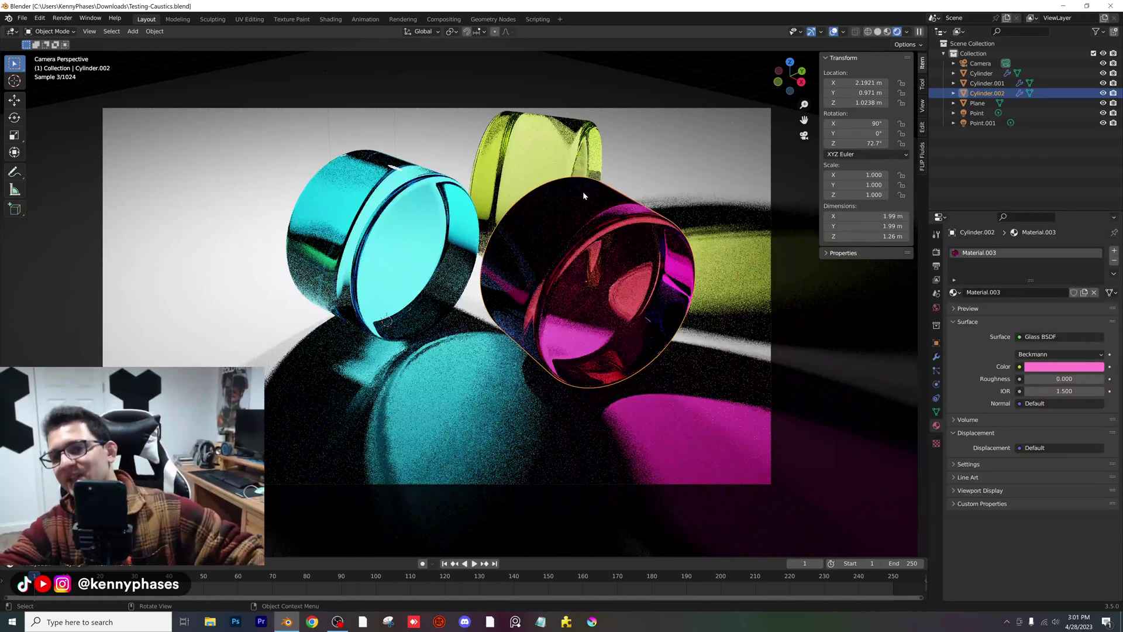
- Set the render maximum samples to 1000, save the file, and review the render denoise settings before collapsing them
click(936, 253)
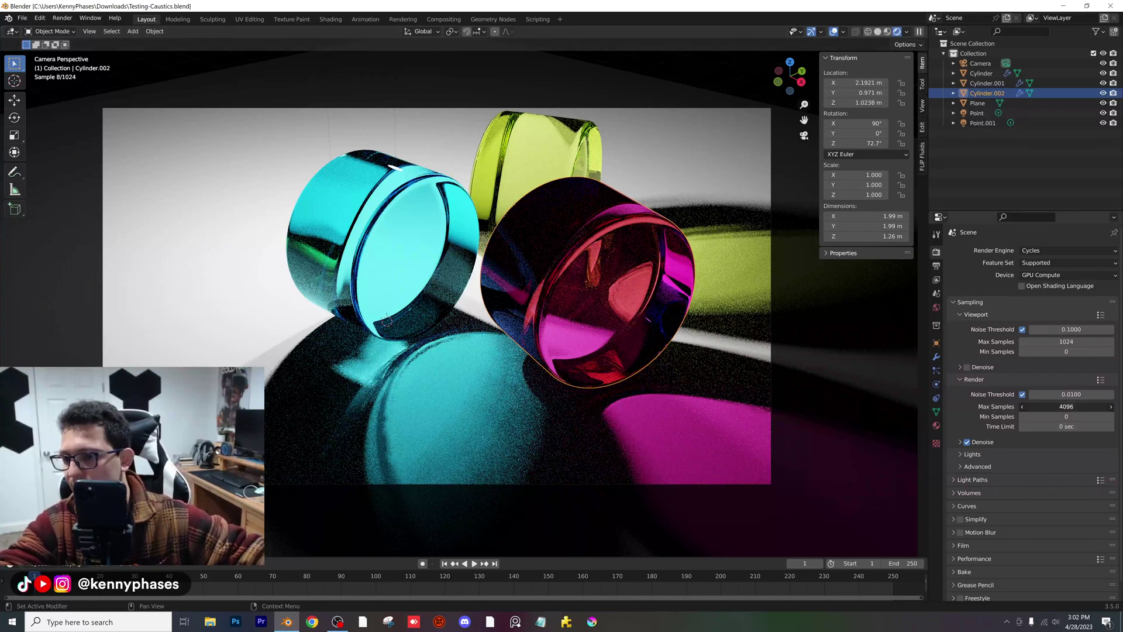
click(1066, 407)
text(100)
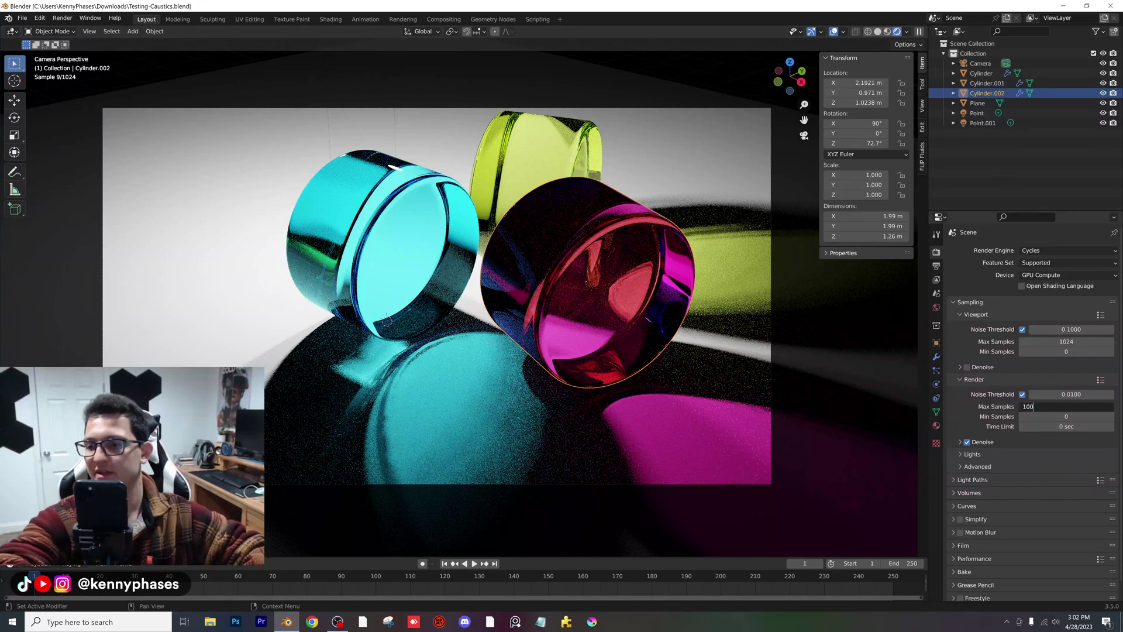
text(0)
key(Return)
key(ctrl+s)
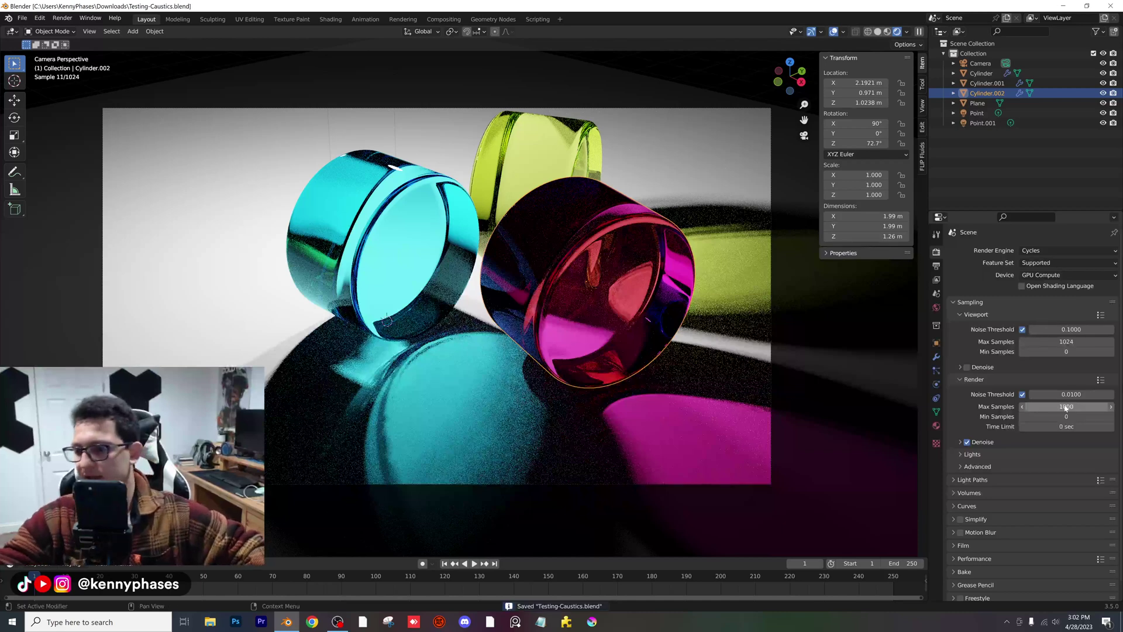
click(982, 443)
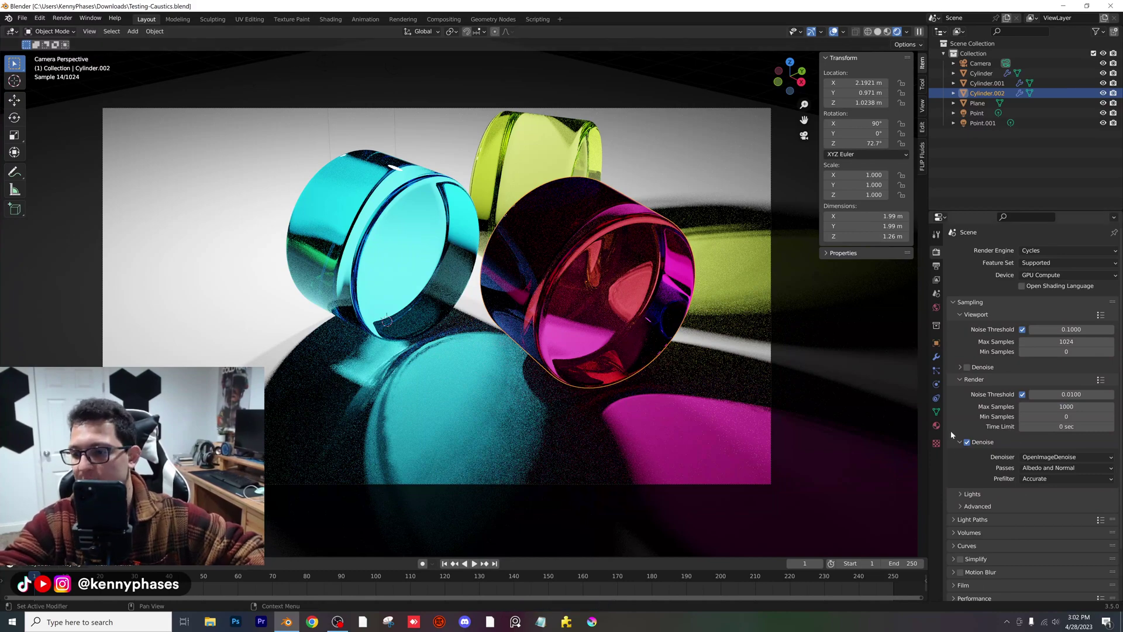
click(960, 442)
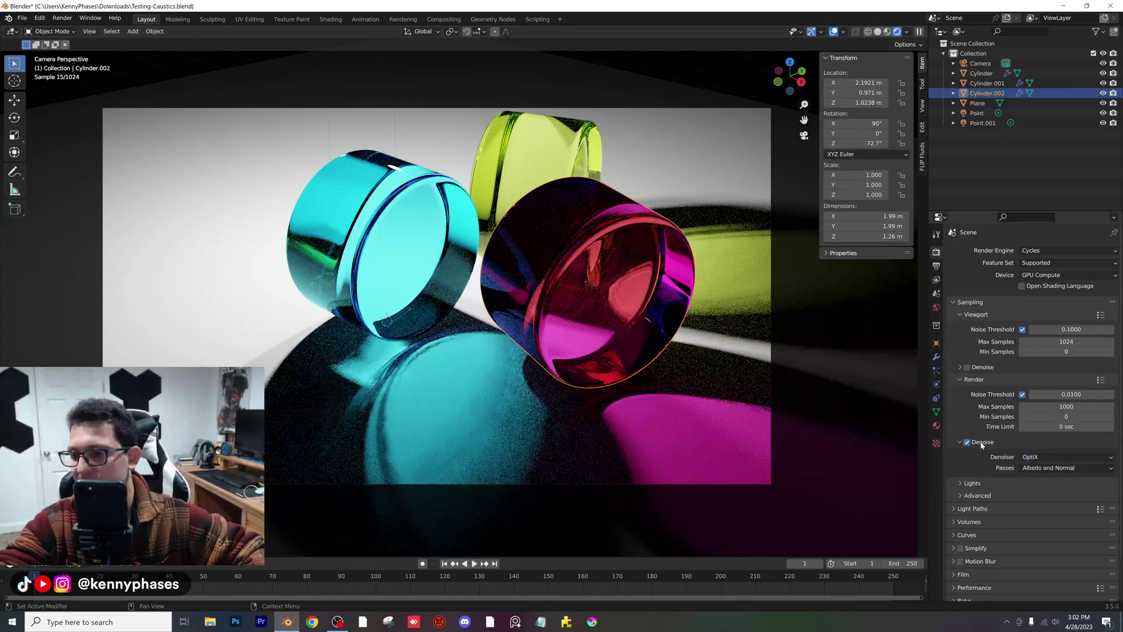
- Set the output resolution scale to 200% and save the file
click(936, 265)
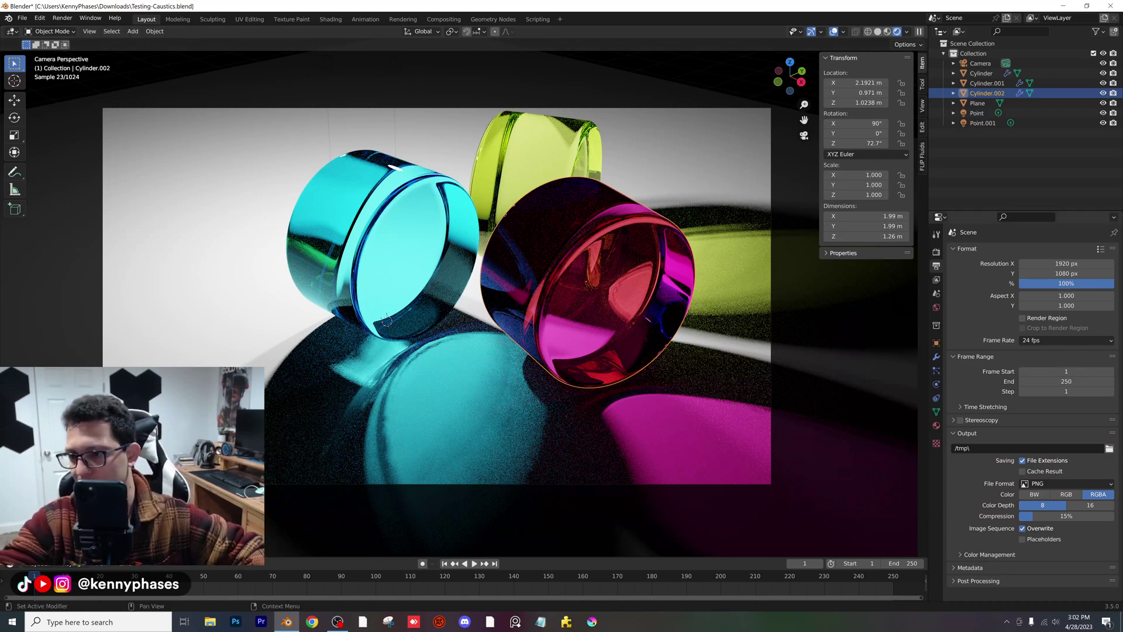
click(1071, 285)
text(200)
key(Return)
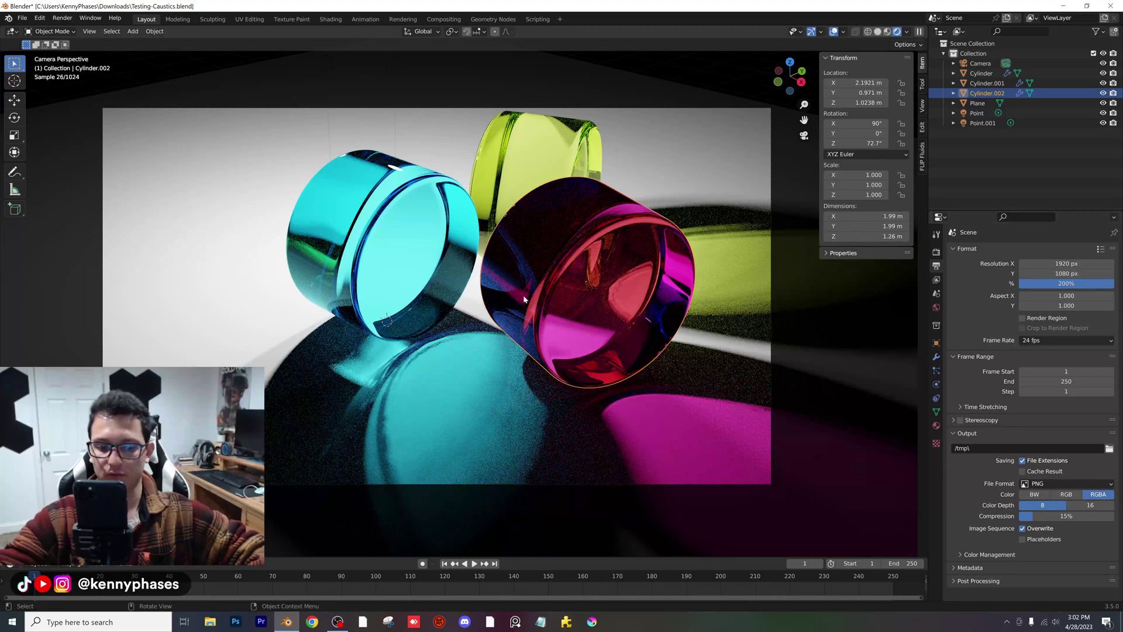
scroll(520, 283, down, 1)
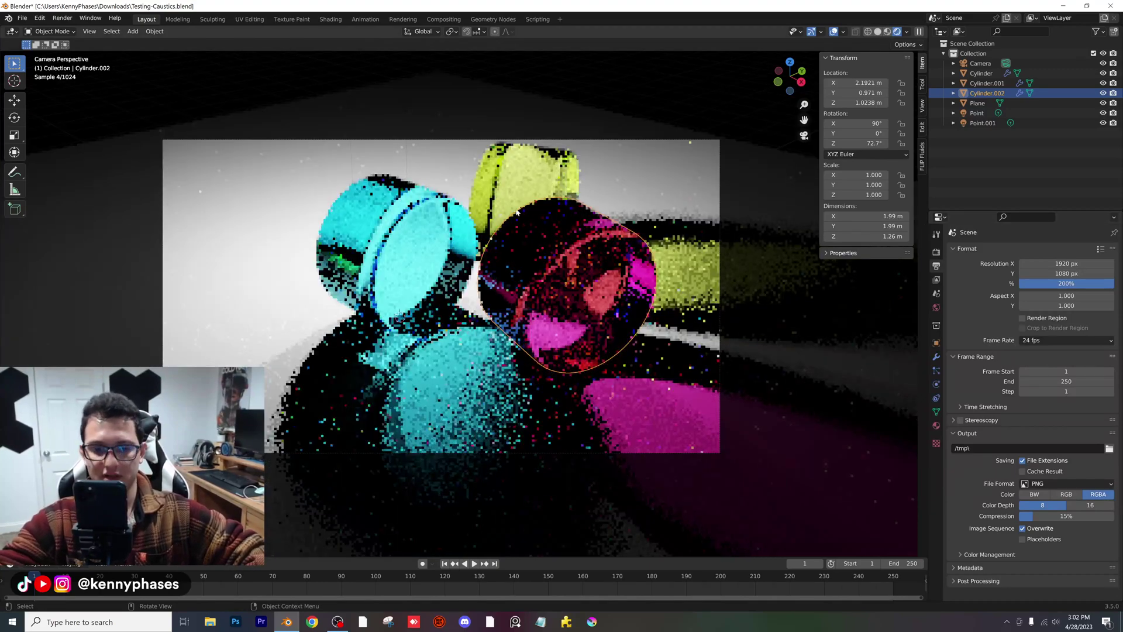
key(ctrl+s)
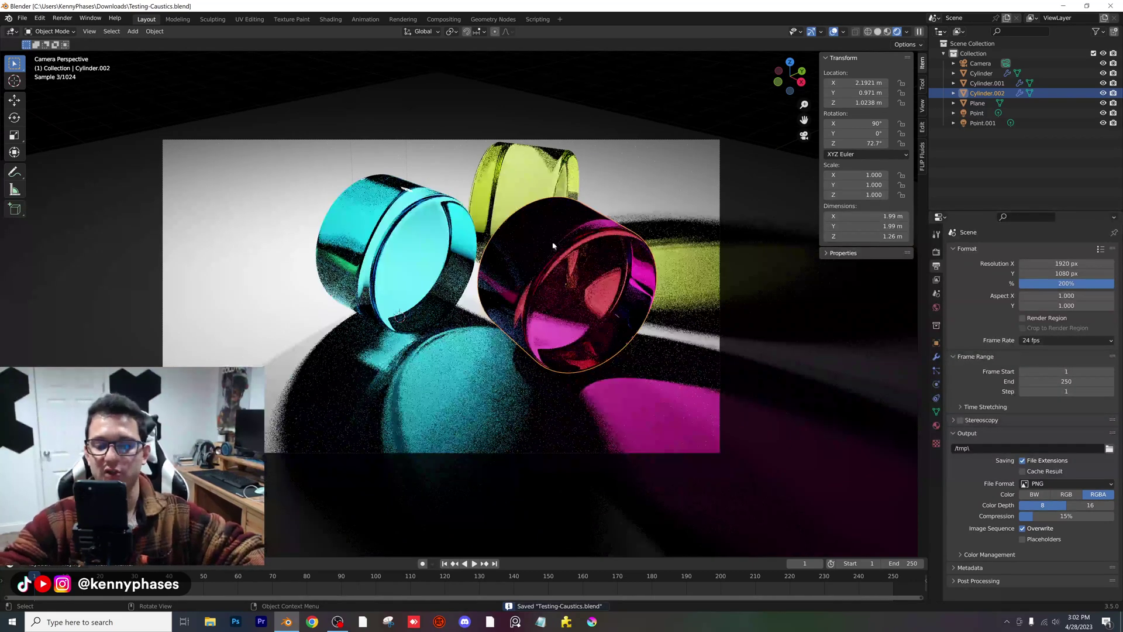
- Enable depth of field on the camera and pick the cyan cylinder as its focus object
click(978, 63)
click(936, 384)
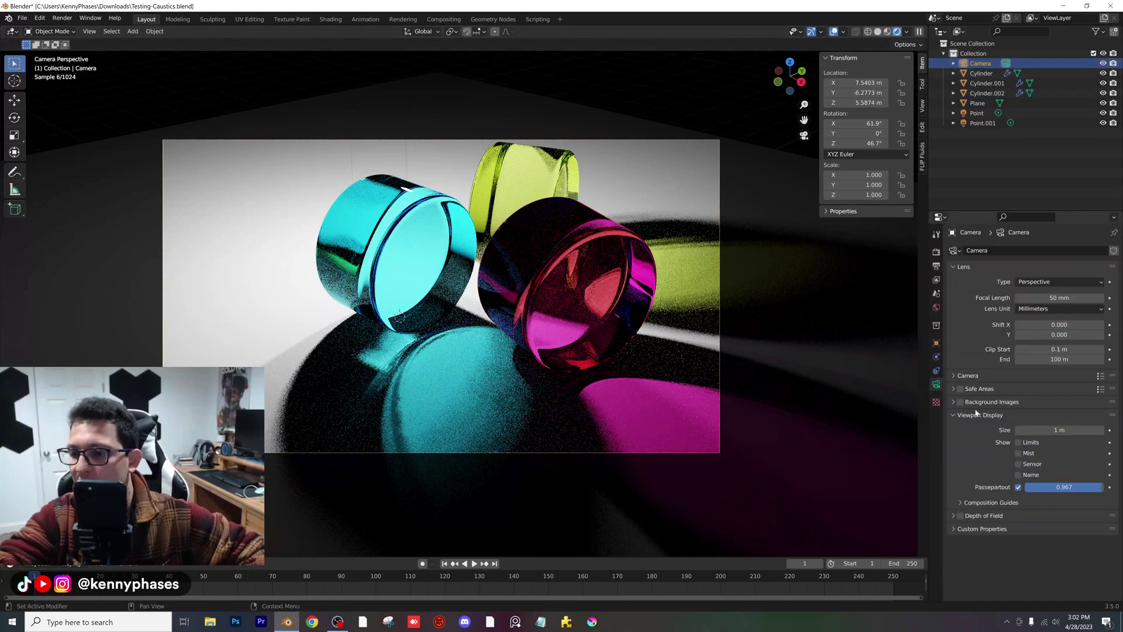
click(956, 414)
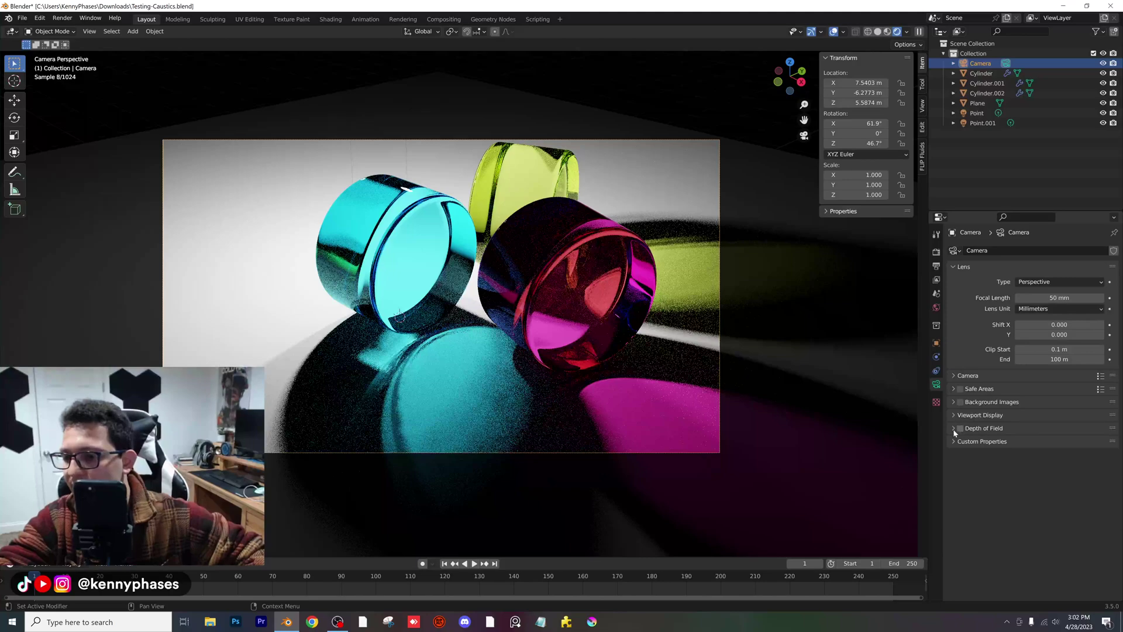
click(957, 428)
click(953, 430)
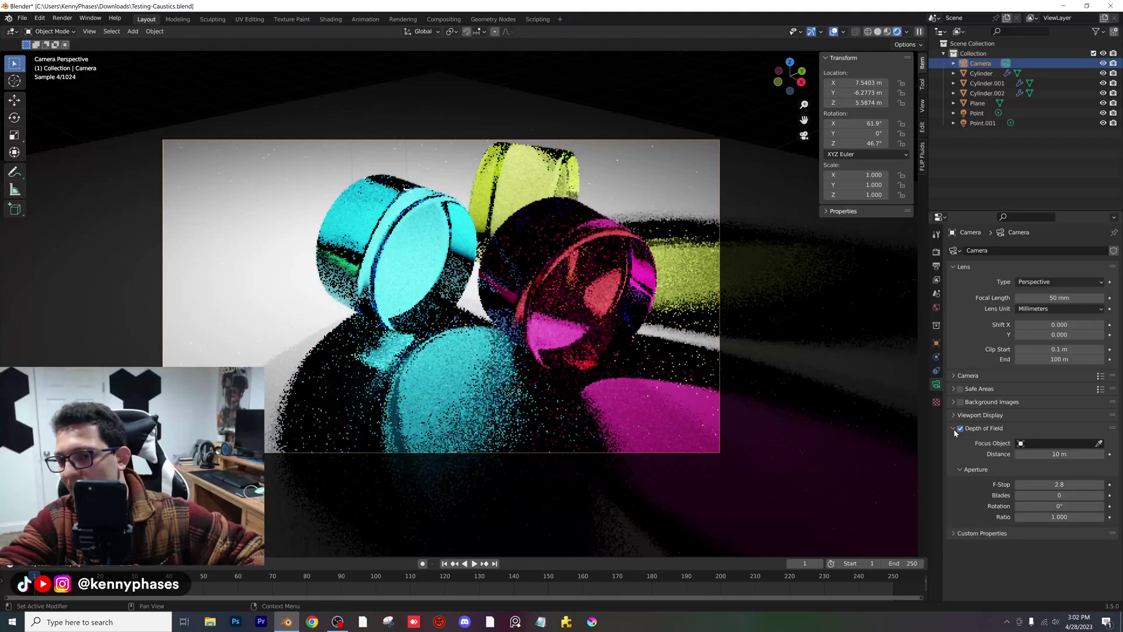
click(1099, 443)
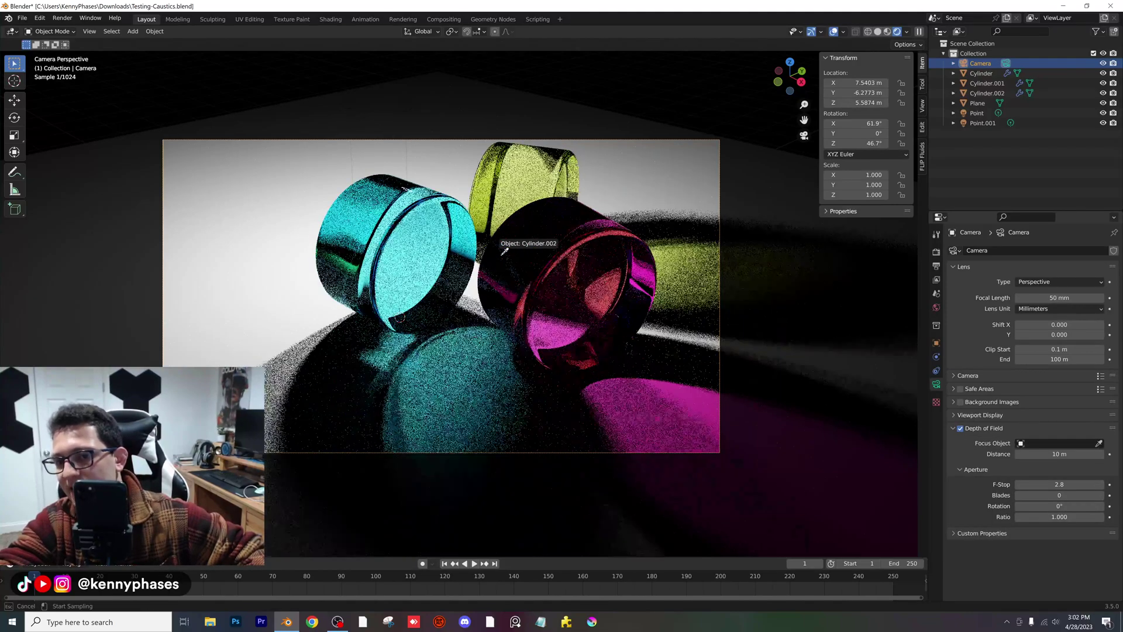
click(446, 225)
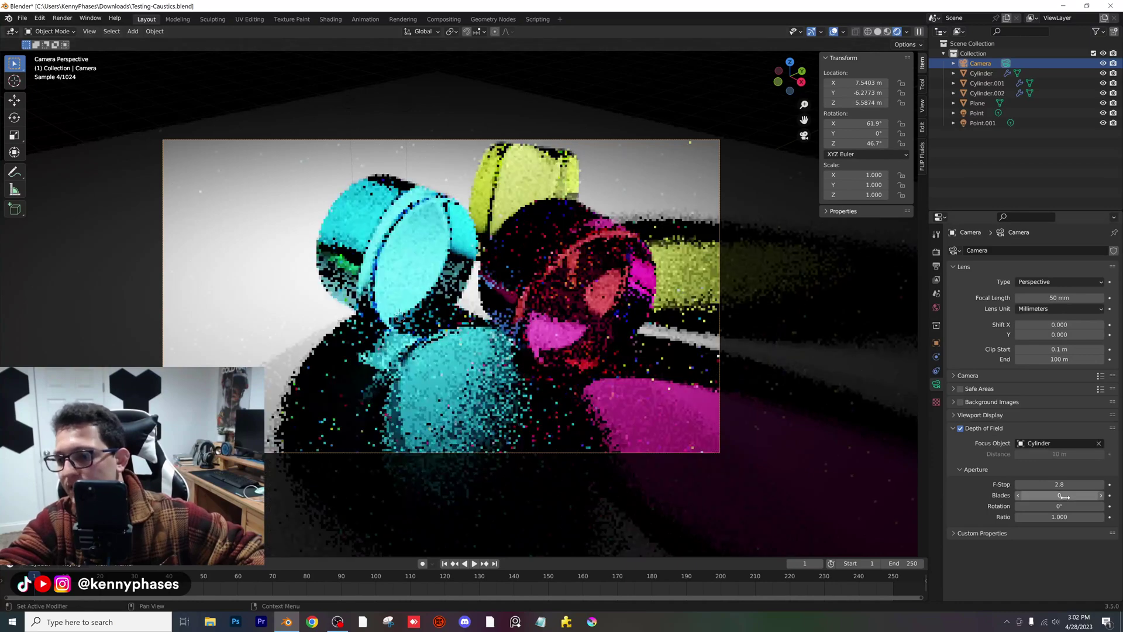
- Set the camera's aperture F-Stop to 0.1
click(1058, 484)
key(BackSpace)
text(0.1)
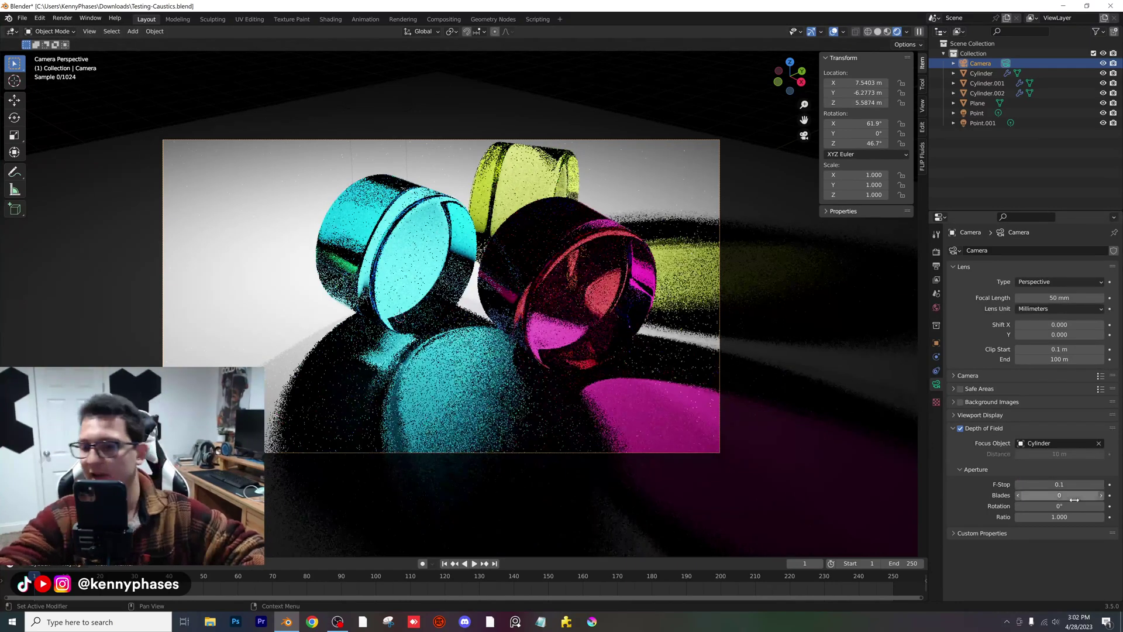
- Try a camera aperture F-Stop of 0.02 and save the file
key(Return)
key(ctrl+s)
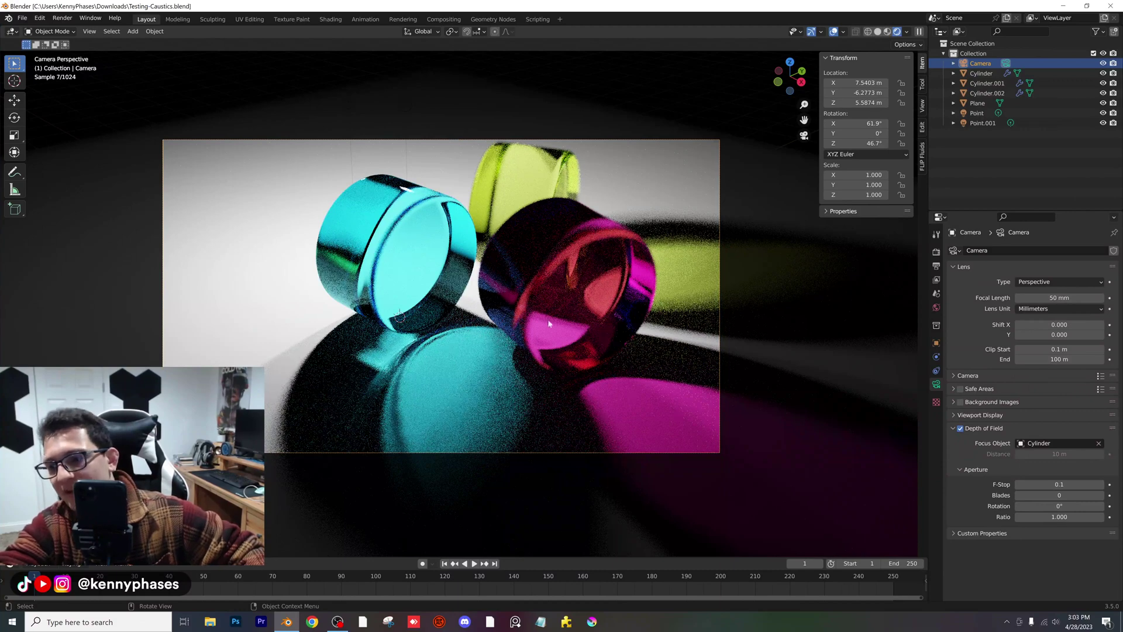
text(0.02)
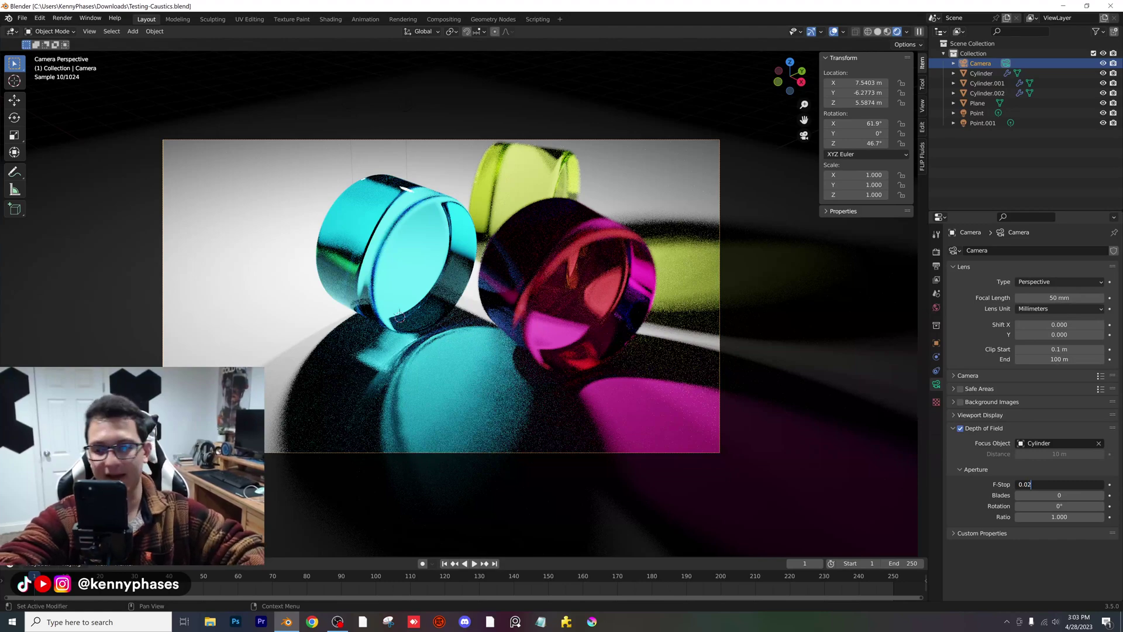
key(Return)
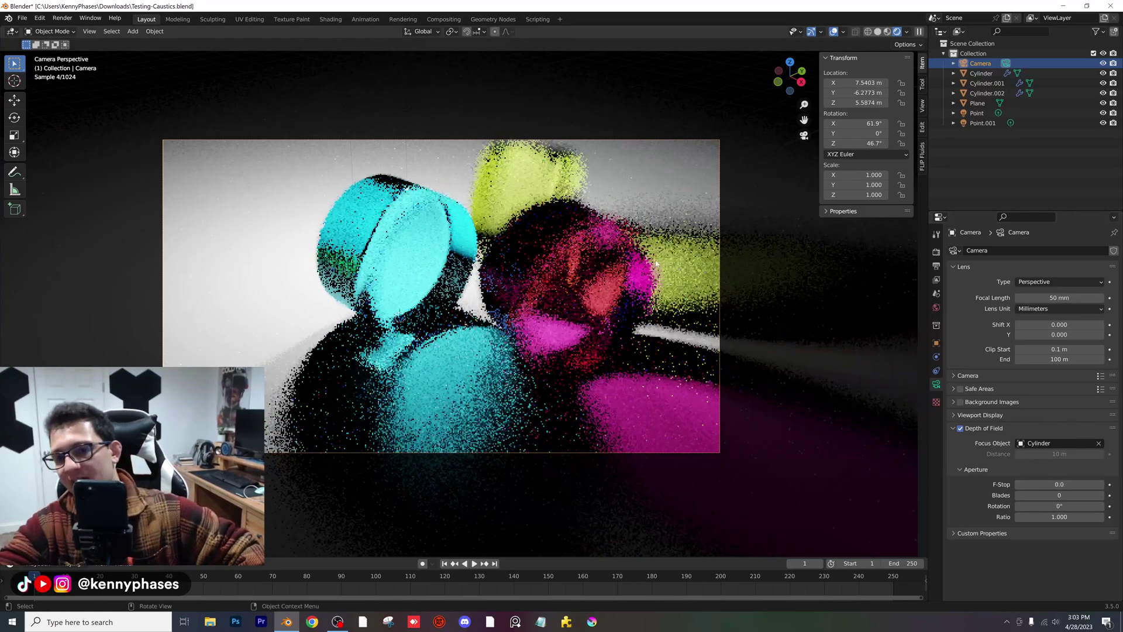
key(ctrl+s)
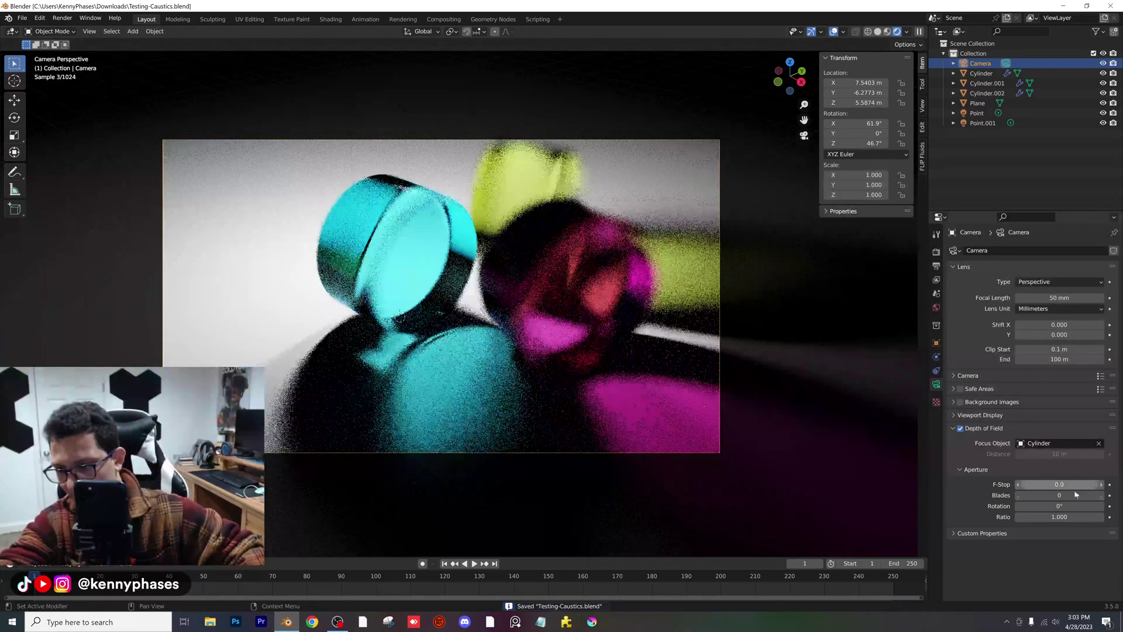
- Set the camera's aperture F-Stop back to 0.1 and save the file
click(1074, 484)
click(1031, 485)
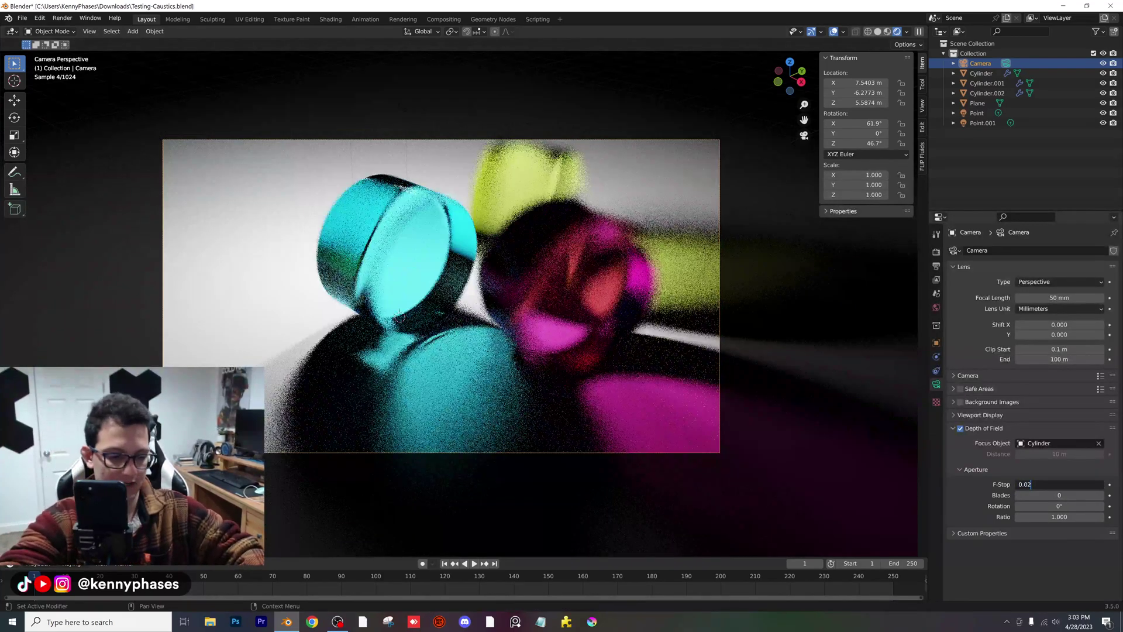
key(BackSpace)
key(BackSpace)
text(1)
key(Return)
key(ctrl+s)
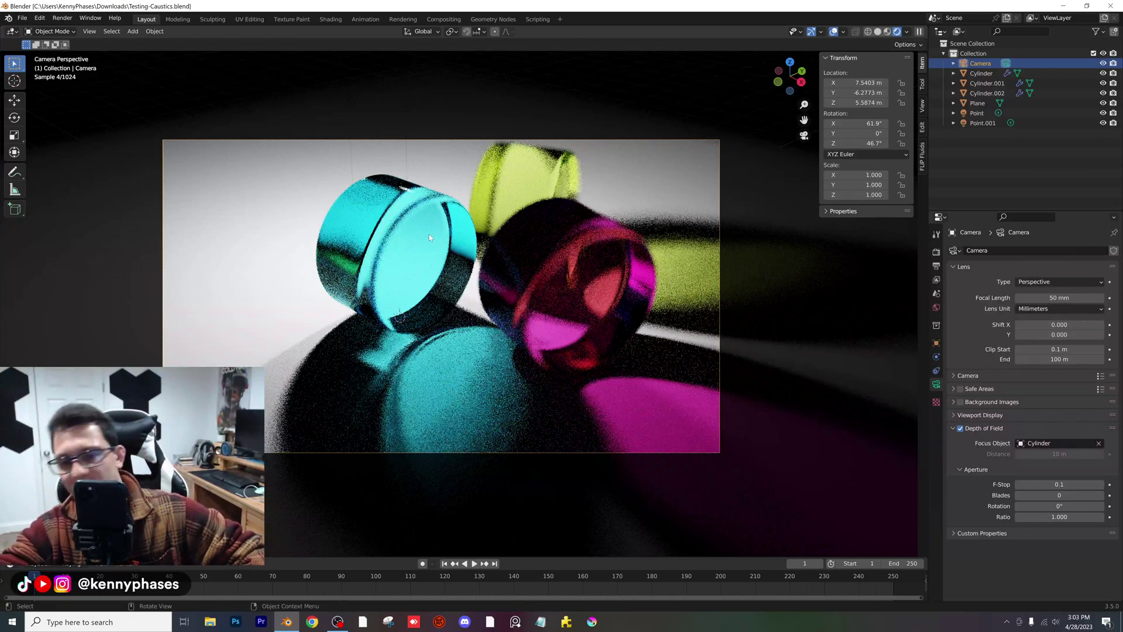
- In solid top view, duplicate the cyan cylinder about 2.3 m toward negative Y and flatten the copy into a disc about 0.3 m thick
click(878, 31)
click(790, 62)
click(446, 317)
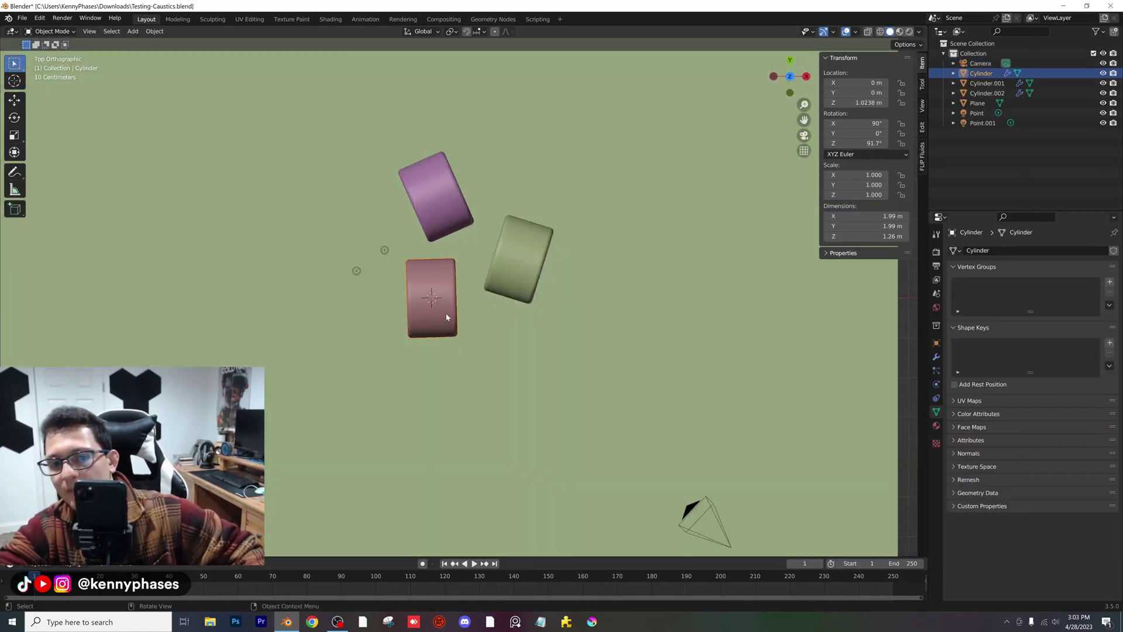
key(shift+d)
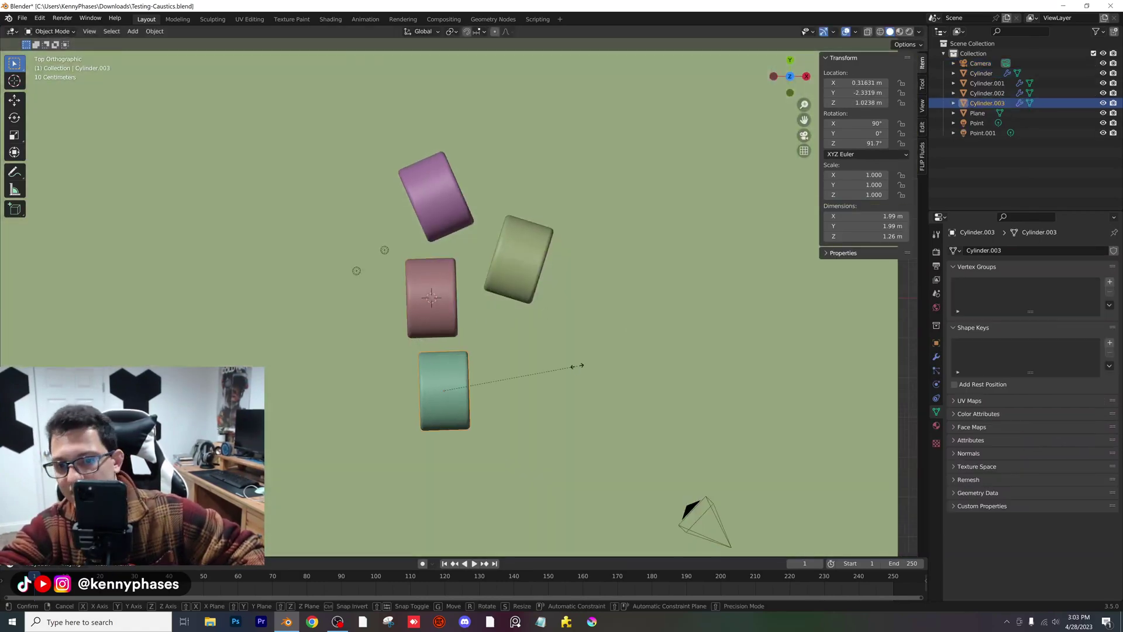
key(x)
click(472, 383)
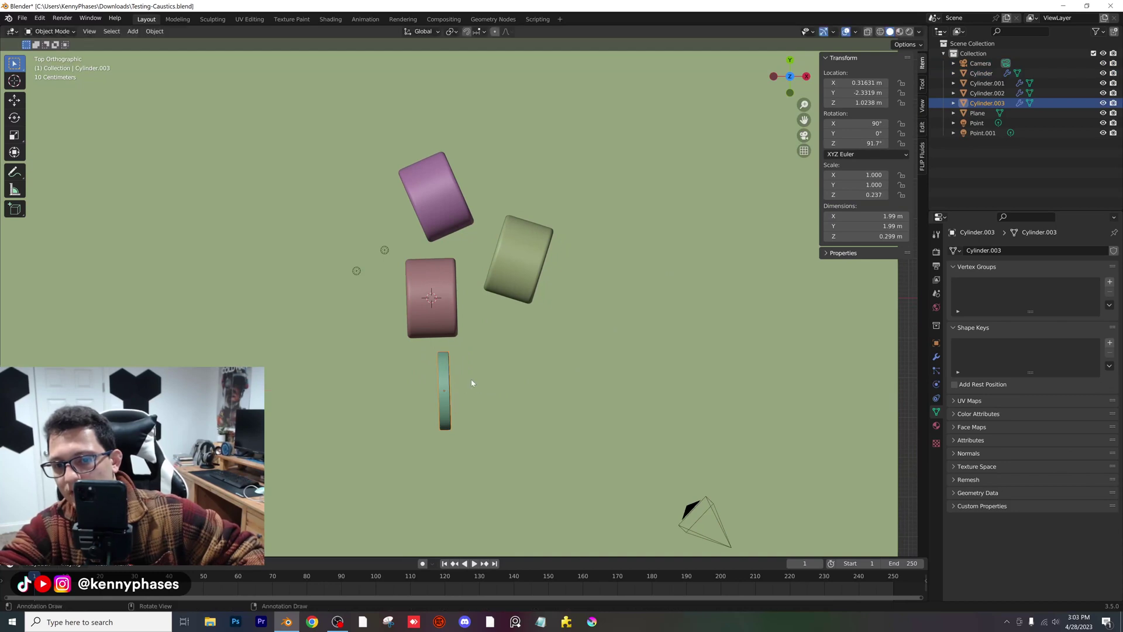
- Apply the flattened disc's scale and rotate it to about 52.5° around Z
click(154, 31)
mouse_move(175, 83)
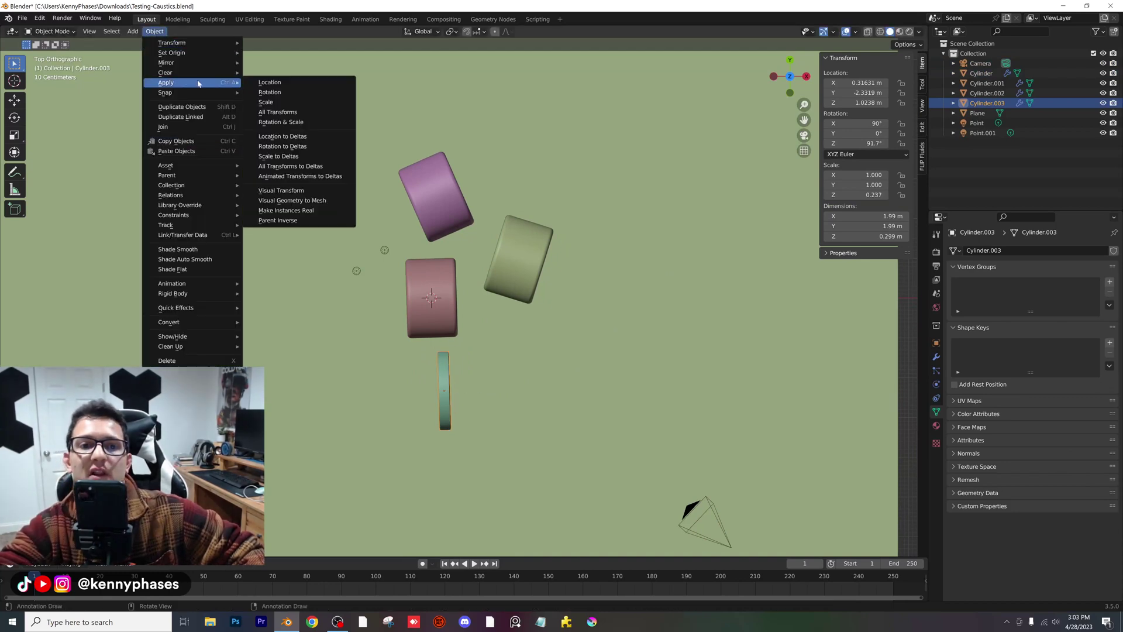
click(280, 112)
key(r)
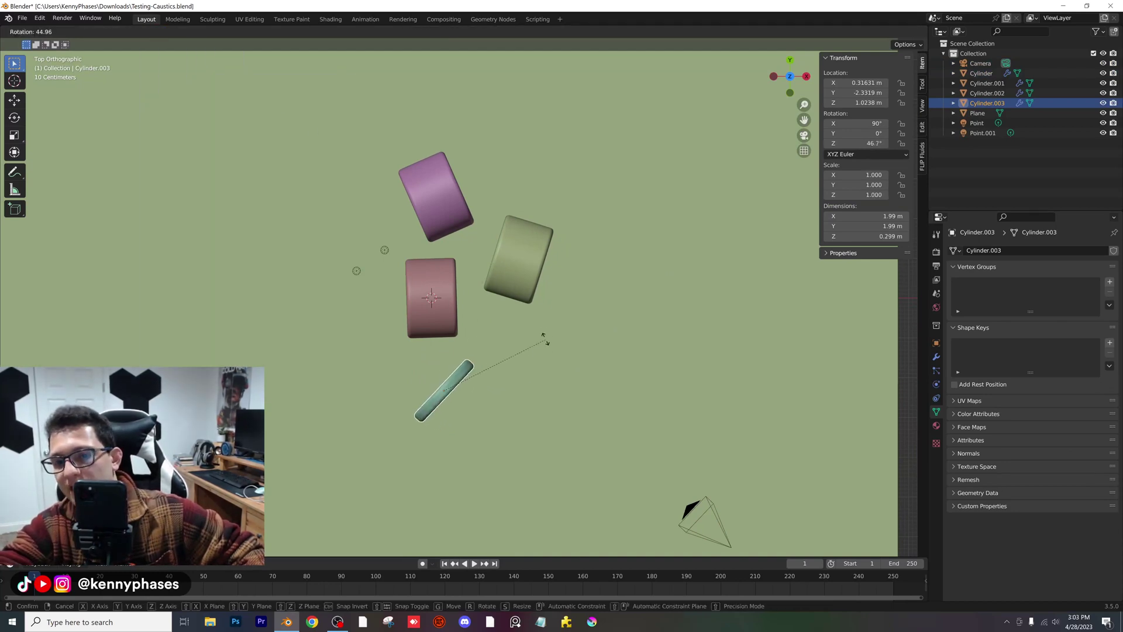
click(546, 327)
- Give the disc its own copy of the glass material and make its color white with saturation 0
click(936, 425)
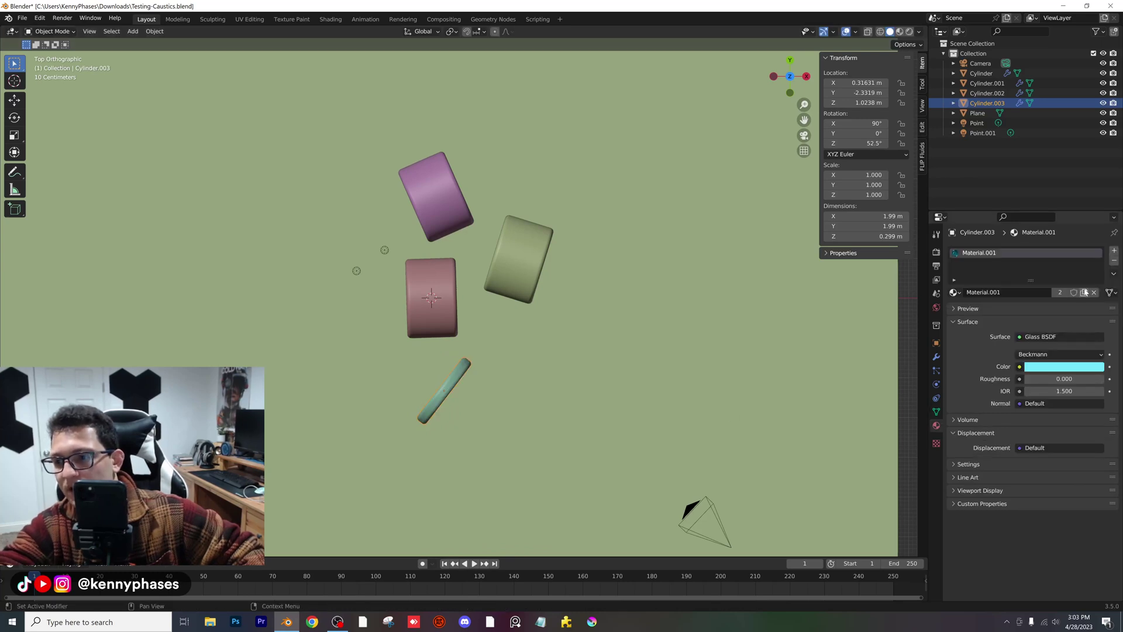
click(1046, 366)
drag(1068, 332, 1016, 335)
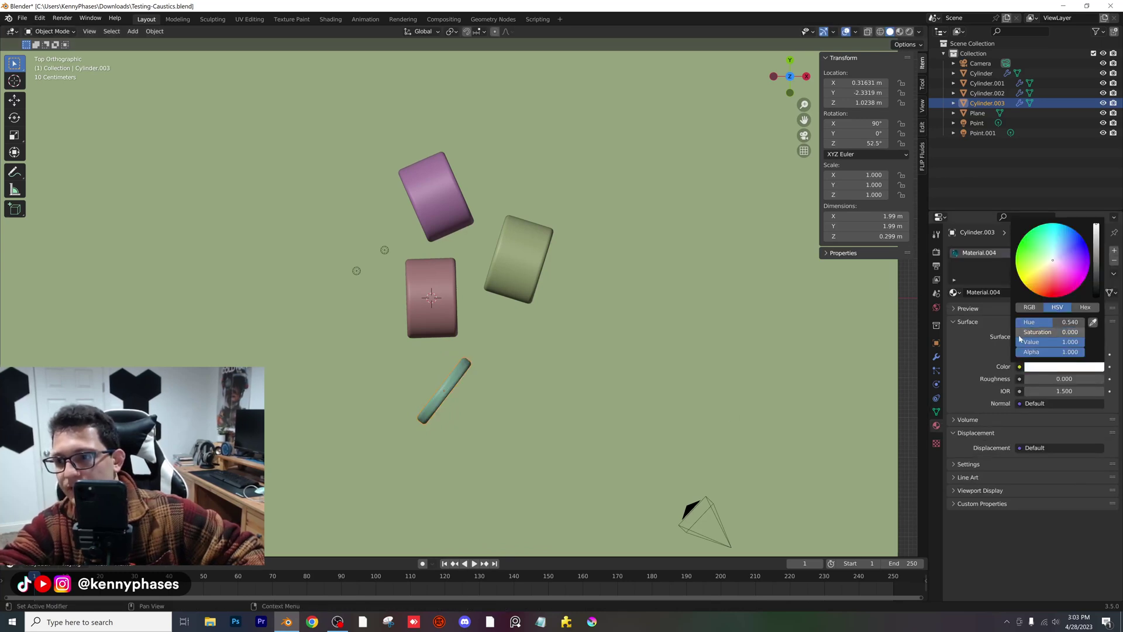
middle_drag(696, 336, 697, 338)
- Frame the scene through the camera, save the file, and switch the viewport to rendered shading
key(KP_0)
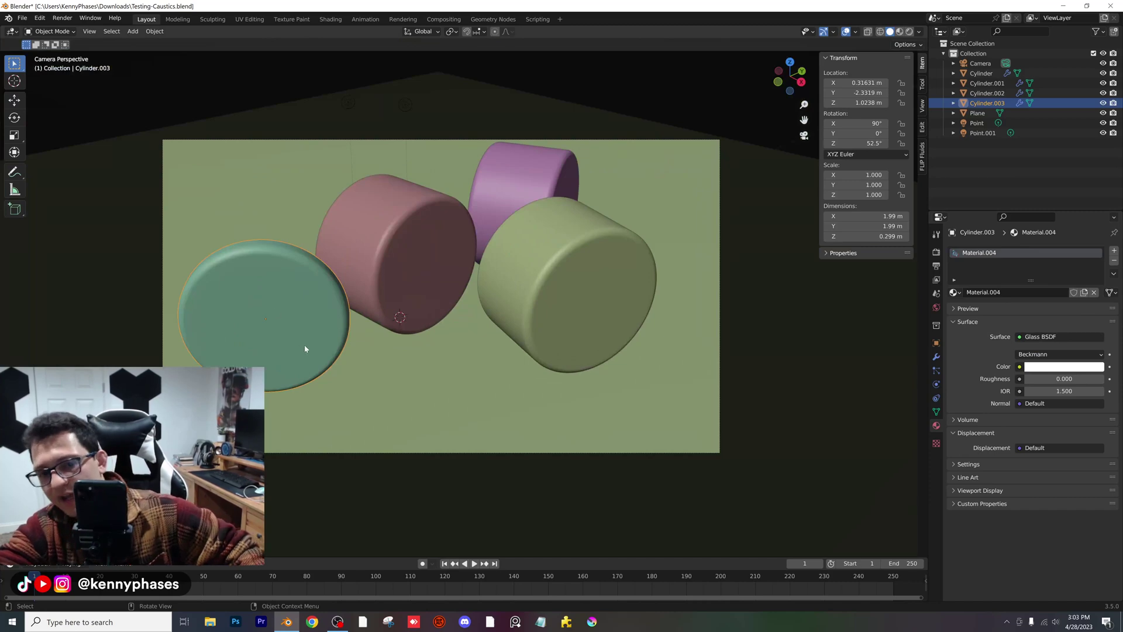
scroll(433, 326, down, 1)
shift+middle_drag(445, 328, 492, 331)
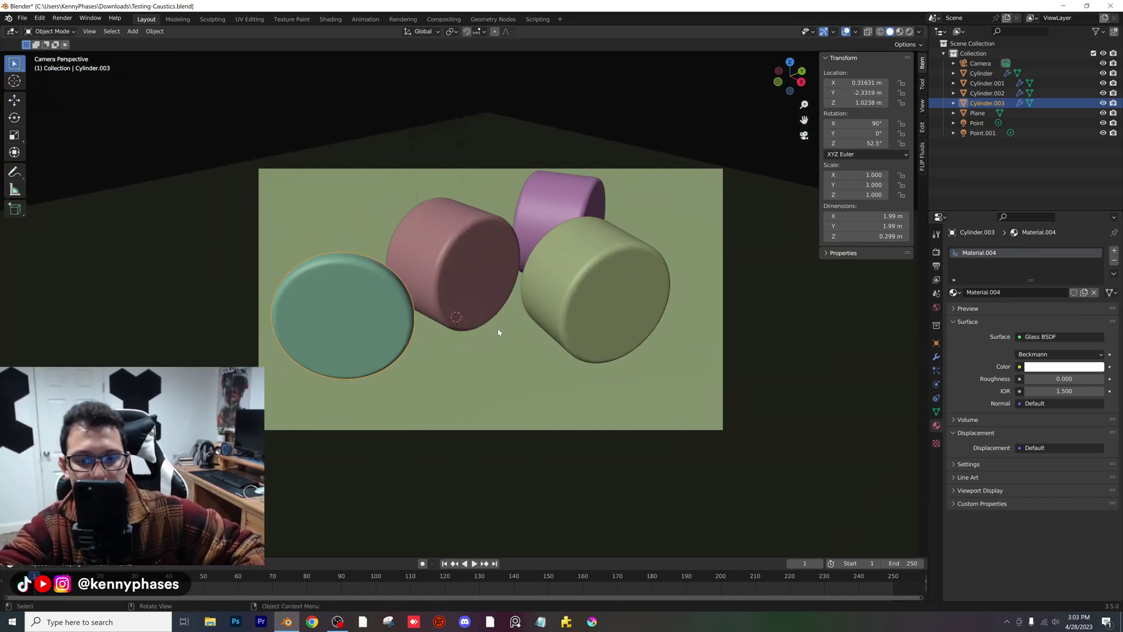
key(ctrl+s)
key(z)
click(558, 240)
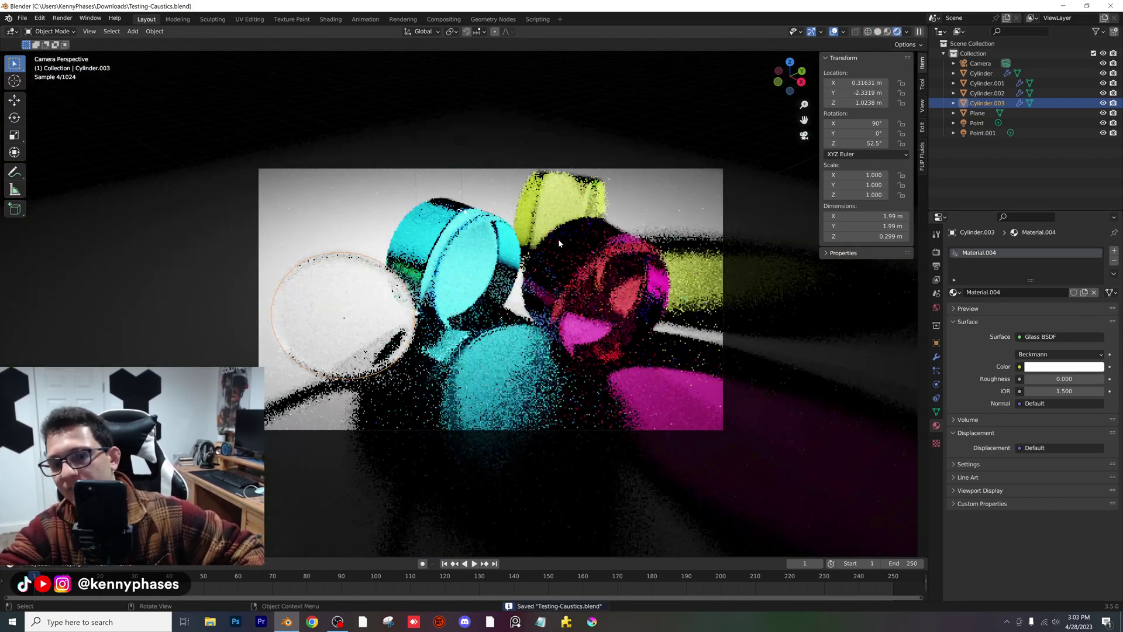
- Undo the accidental selection change and rotate the clear glass disc to about 19.3° around Z
click(585, 289)
key(ctrl+z)
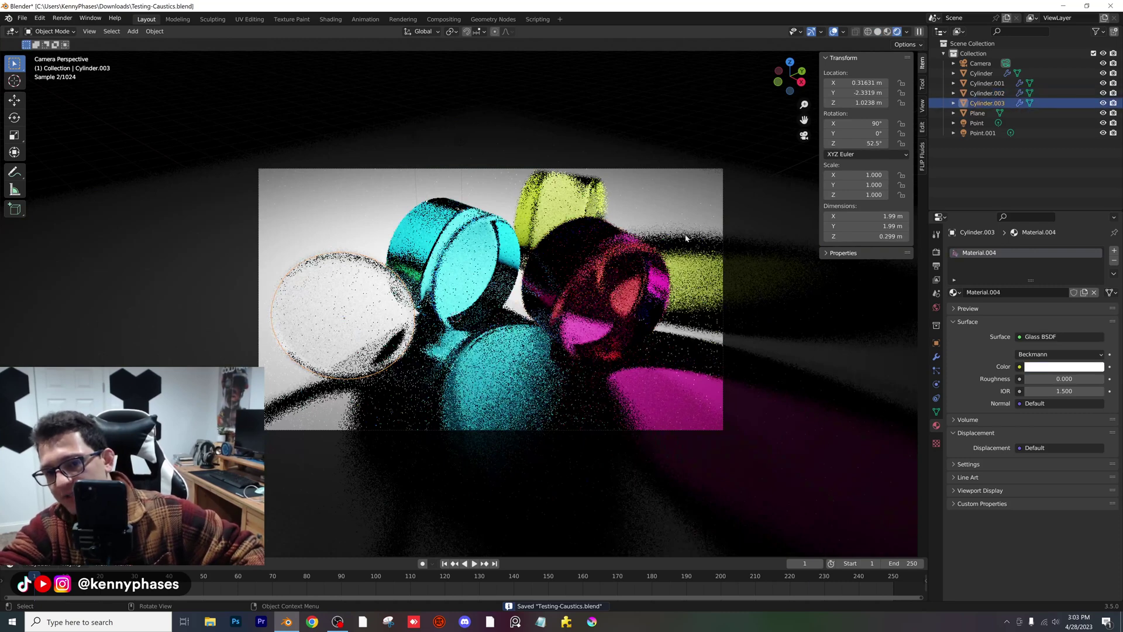
mouse_move(870, 144)
mouse_down()
mouse_move(898, 143)
mouse_move(884, 143)
mouse_up()
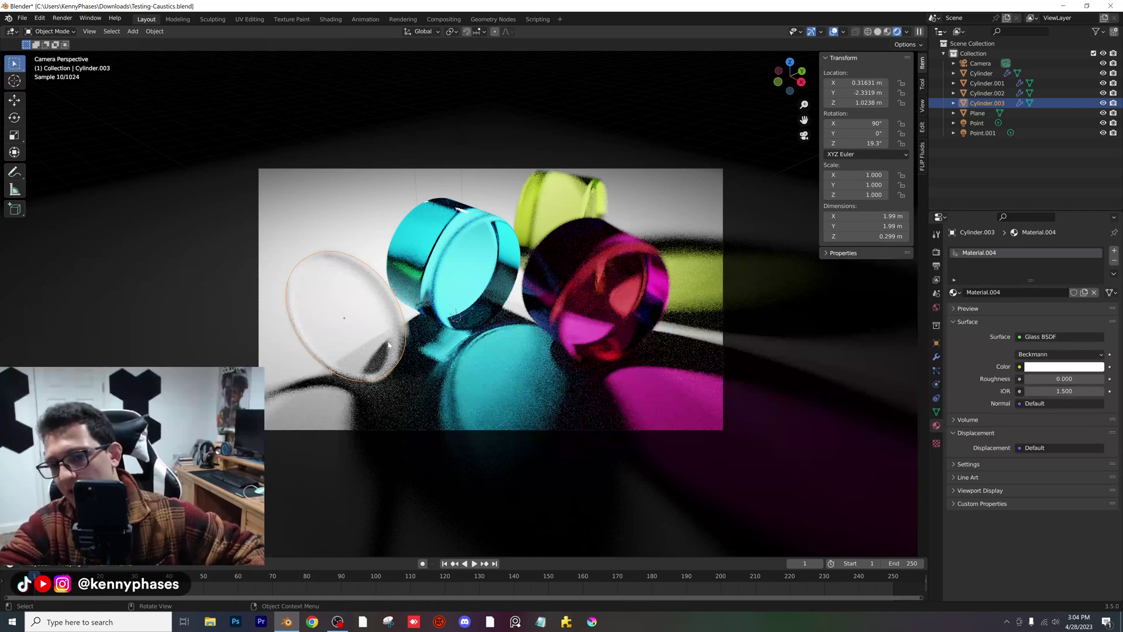
- Try a roughness of 0.75 on the cyan cylinder's glass material and undo it
click(455, 255)
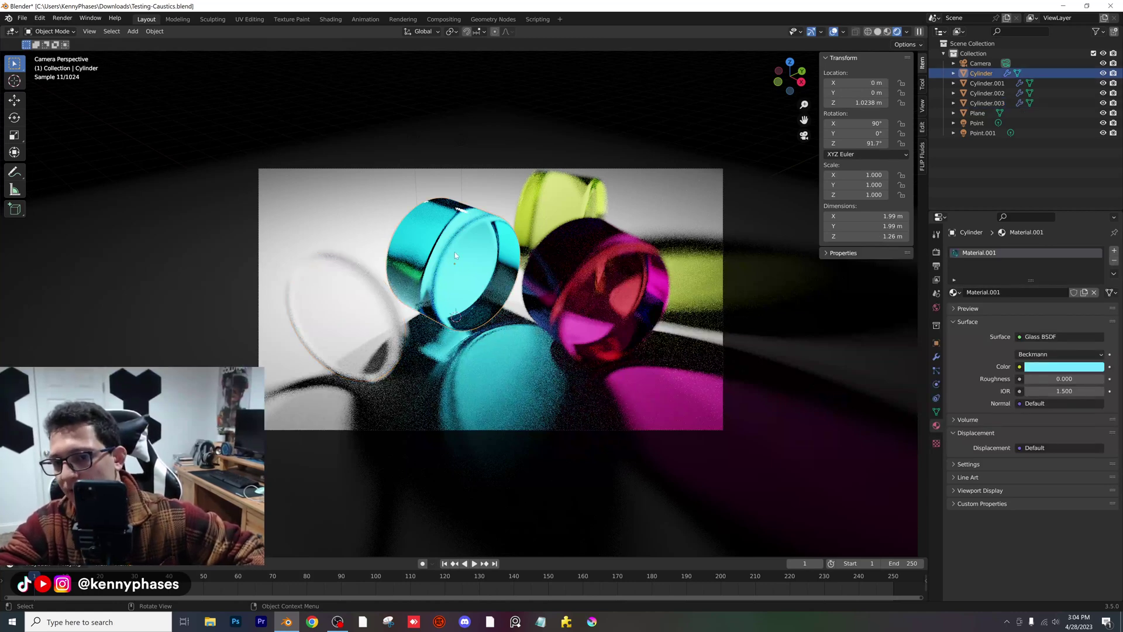
click(1067, 380)
text(.7)
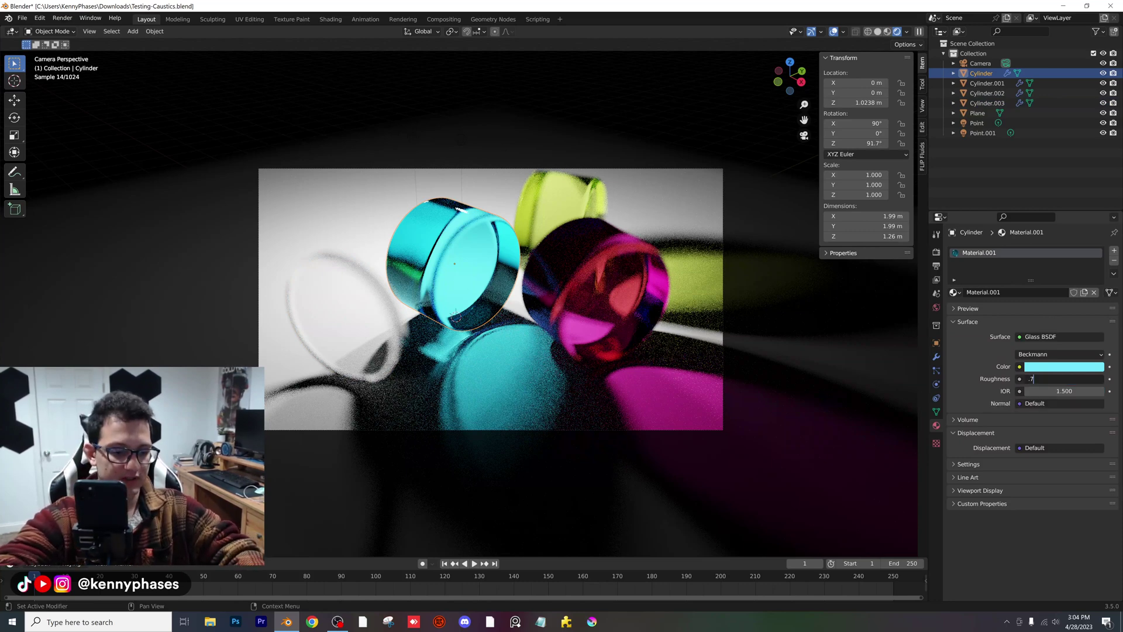
text(5)
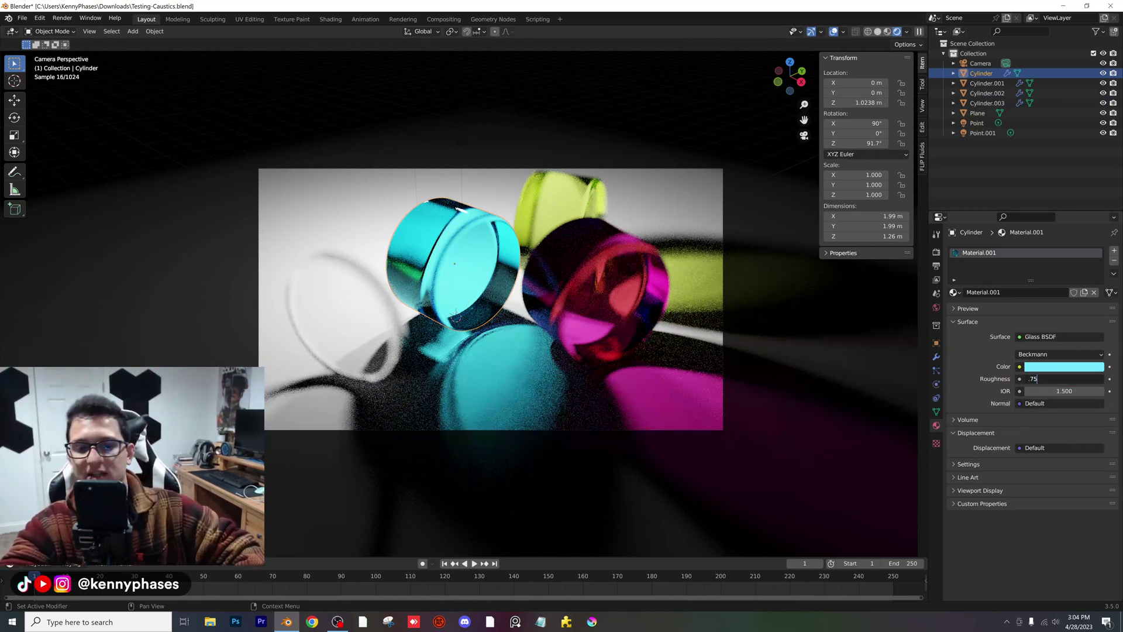
key(Return)
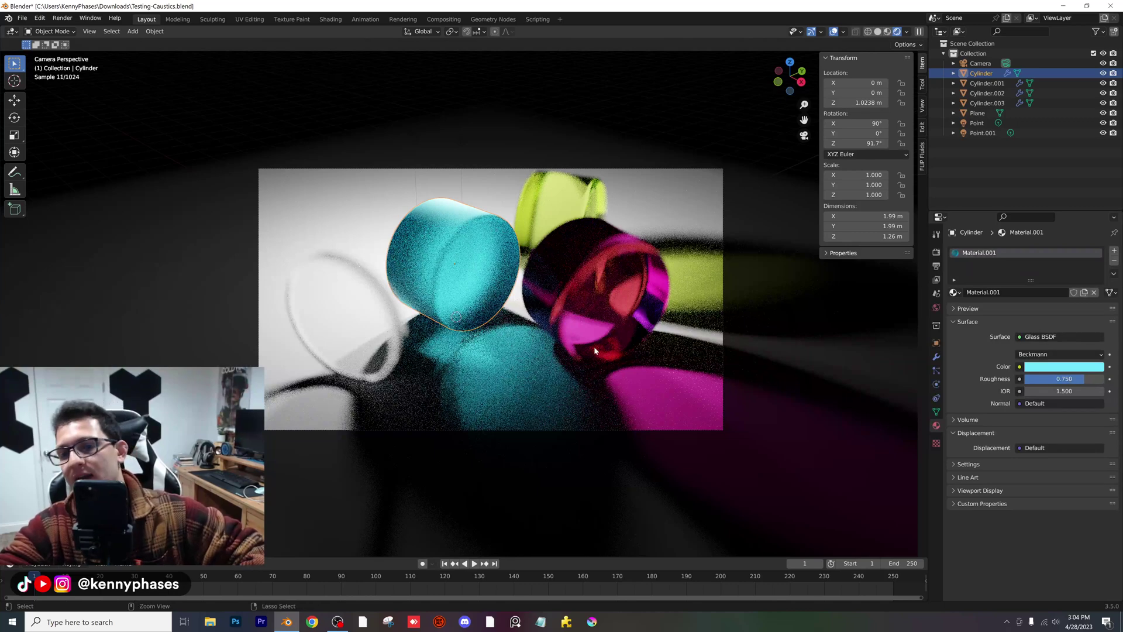
key(ctrl+z)
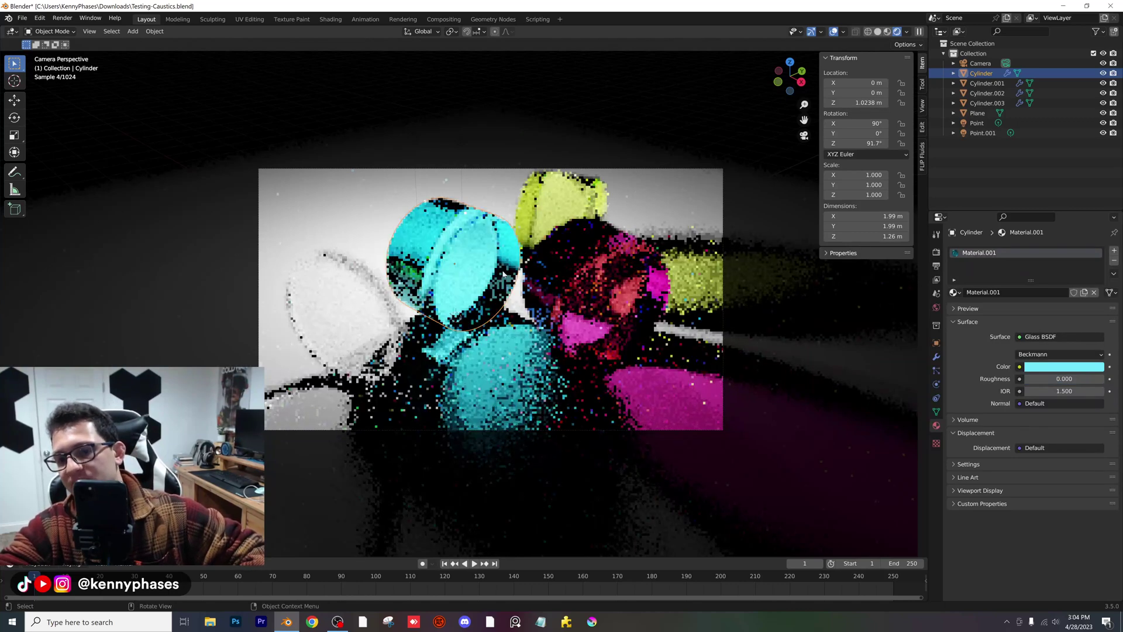
- Frame a close-up of the cyan cylinder's base and its colored shadow, and save the file
key(ctrl+alt+b)
scroll(479, 382, up, 5)
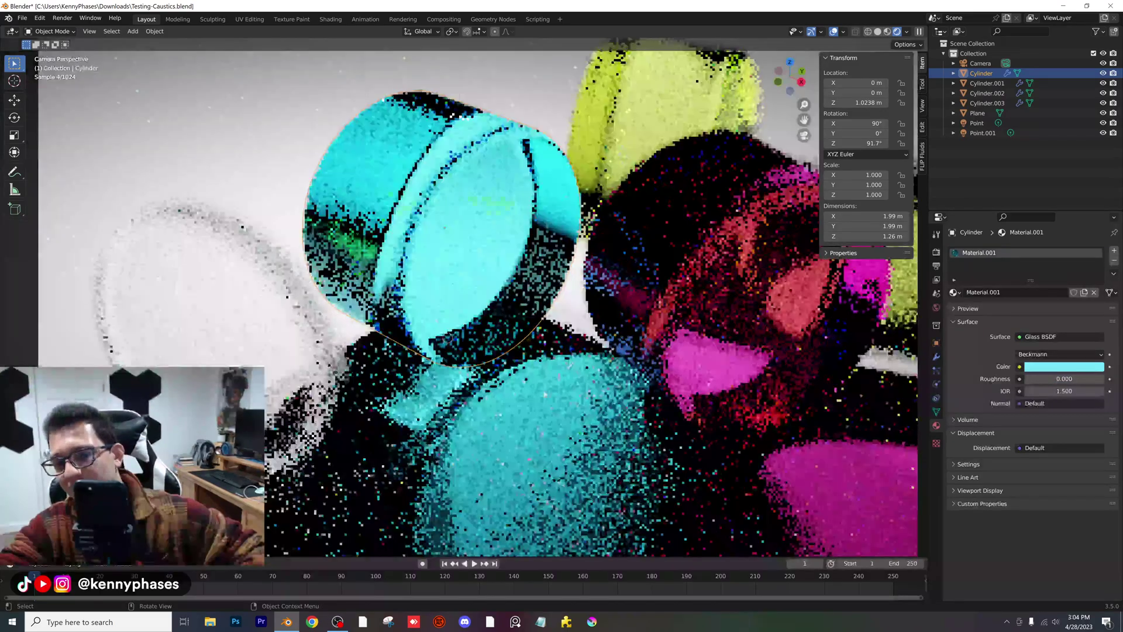
scroll(474, 329, up, 3)
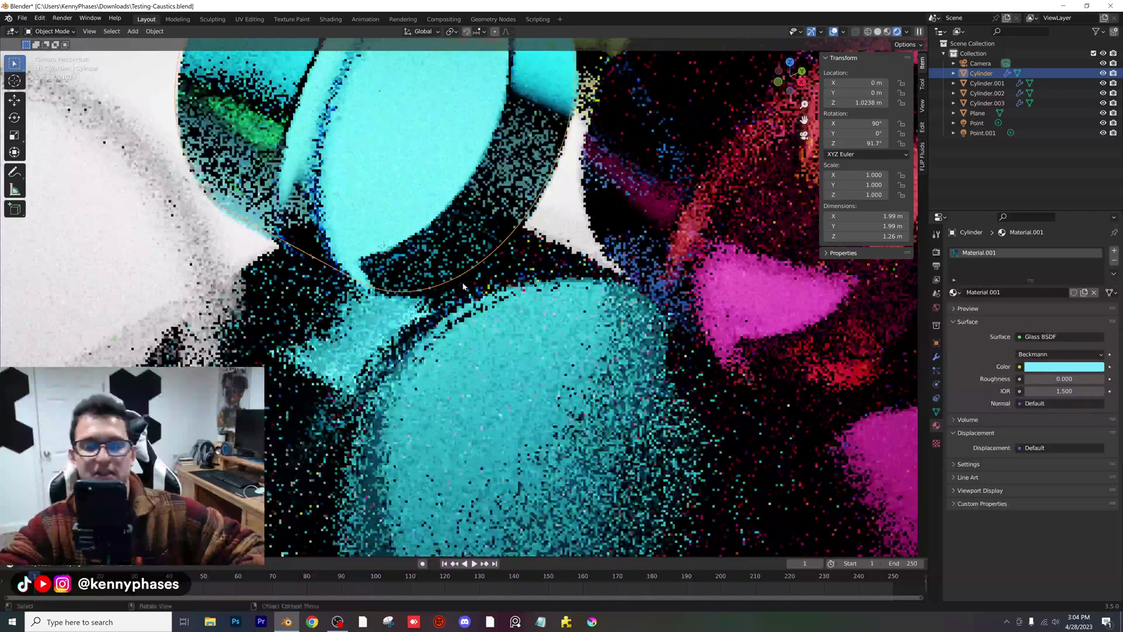
key(ctrl+s)
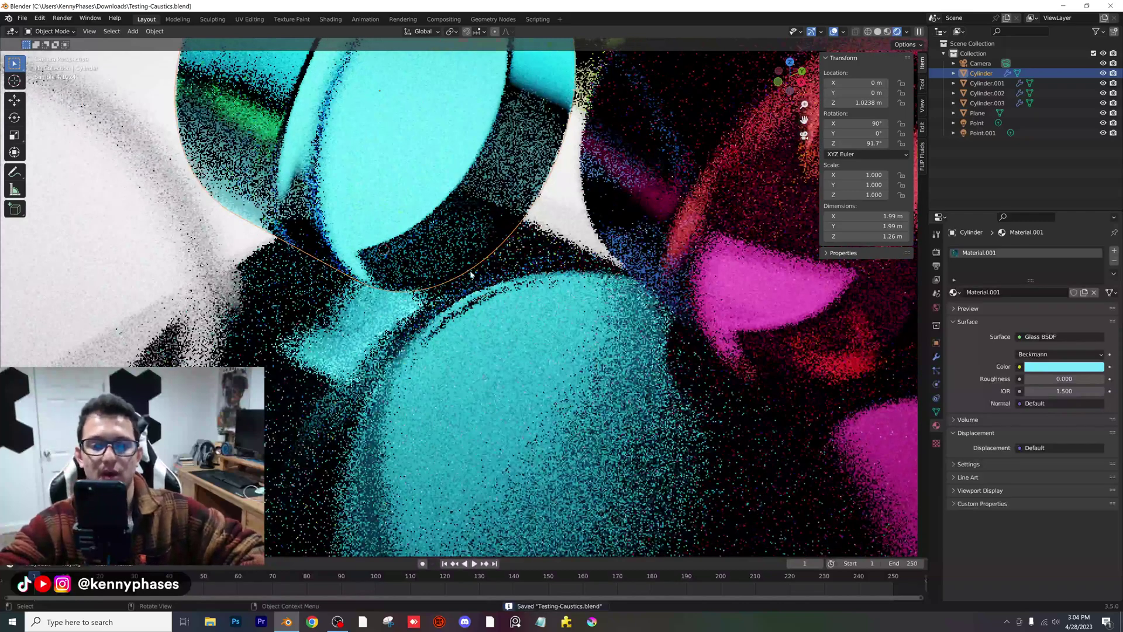
- Compare the cyan caustic up close with the glass roughness set to 0.75
click(1053, 378)
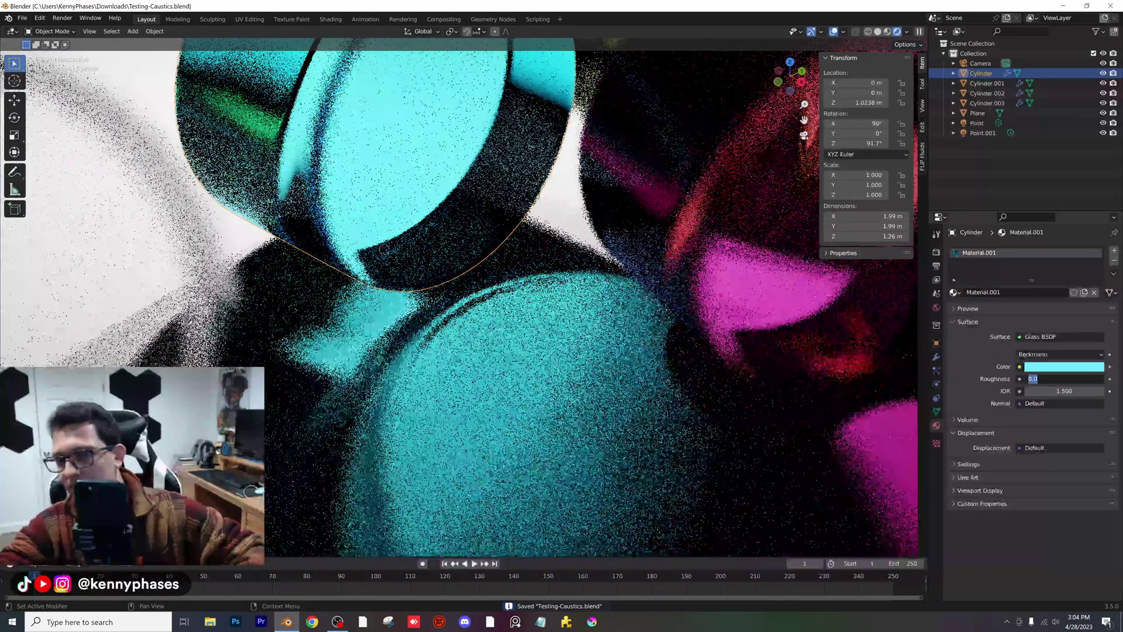
text(.75)
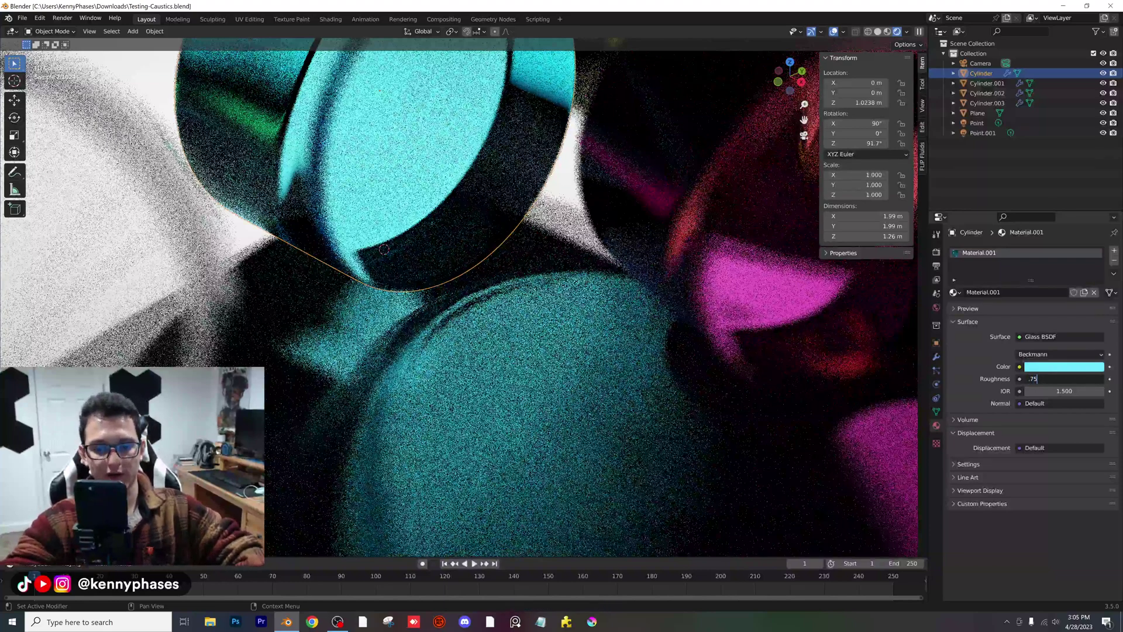
key(Return)
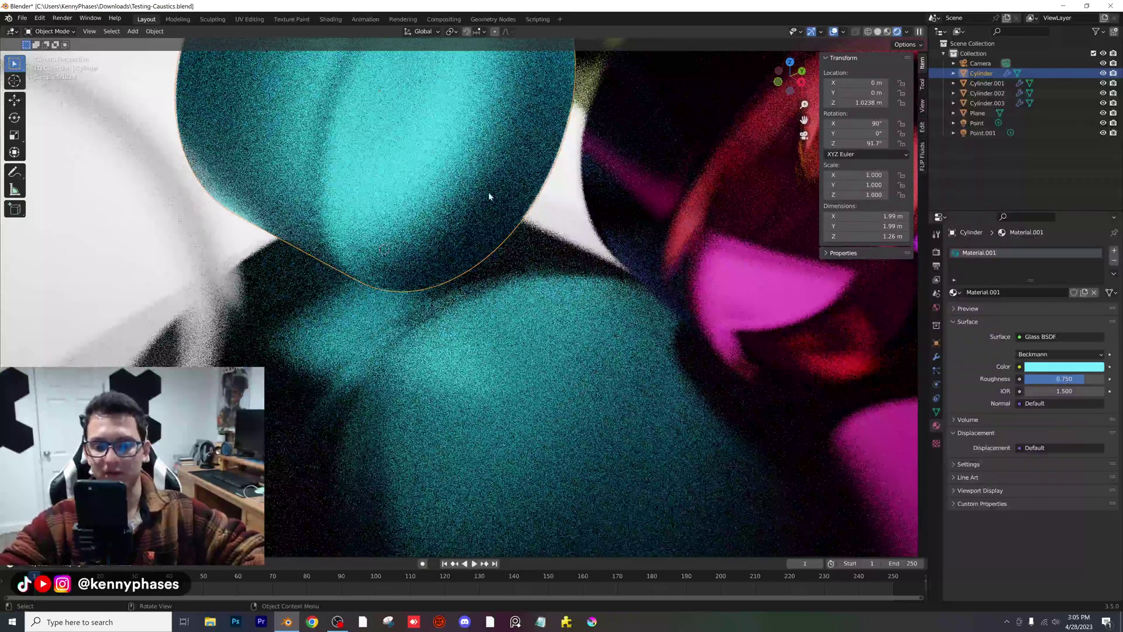
- Reset the cyan cylinder's glass roughness to 0
click(1065, 379)
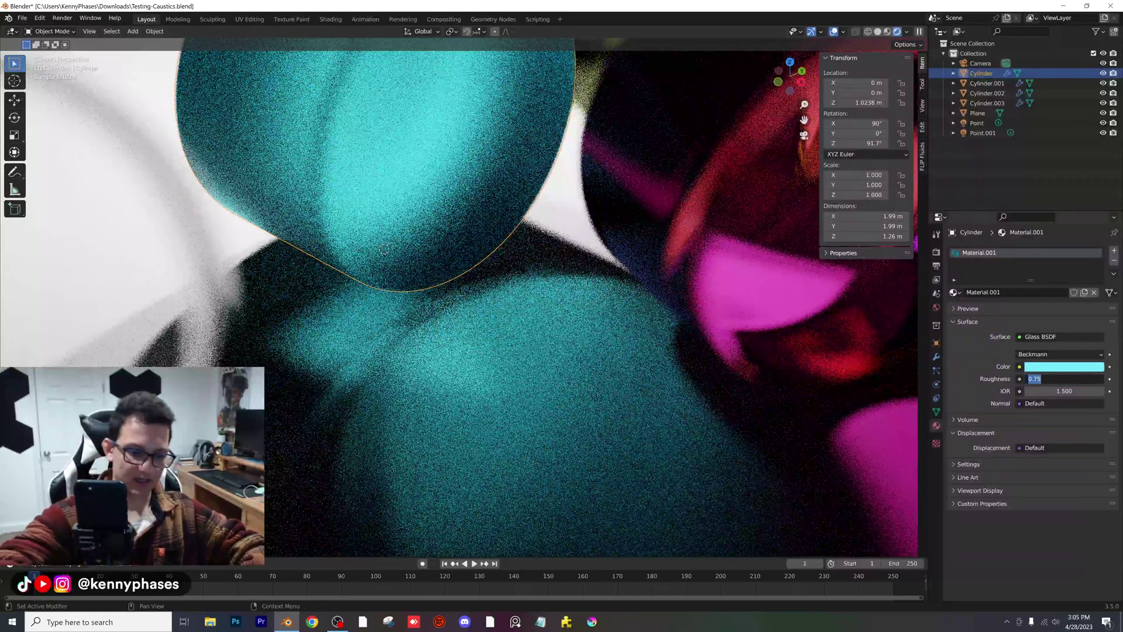
text(0)
key(Return)
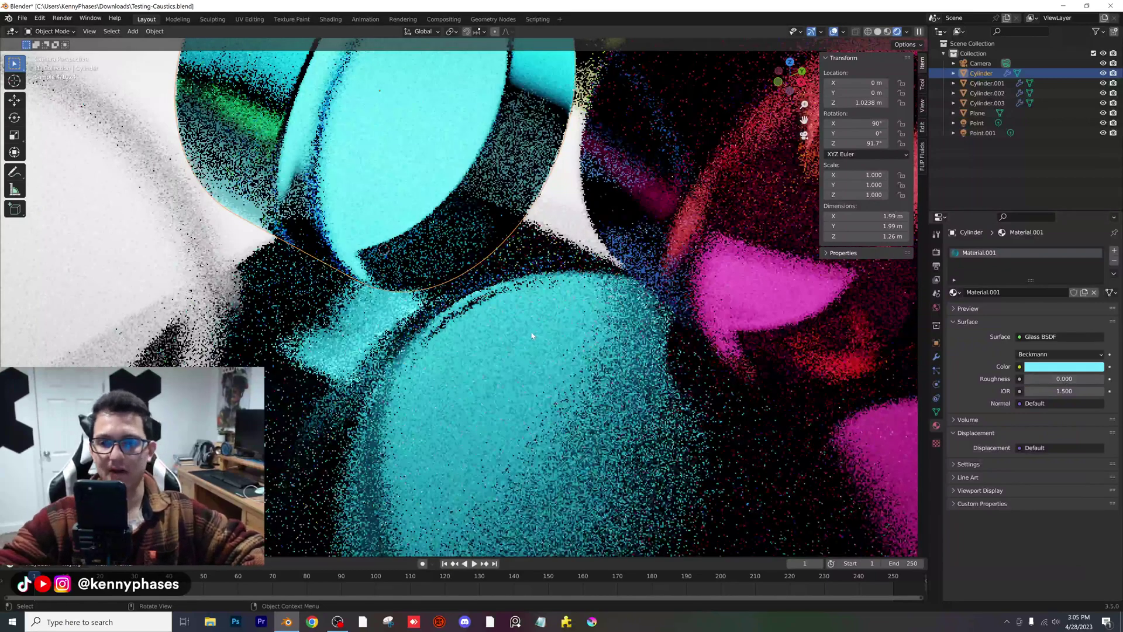
- Save the file, switch the viewport to solid shading, and show the Cycles render settings
scroll(532, 335, down, 5)
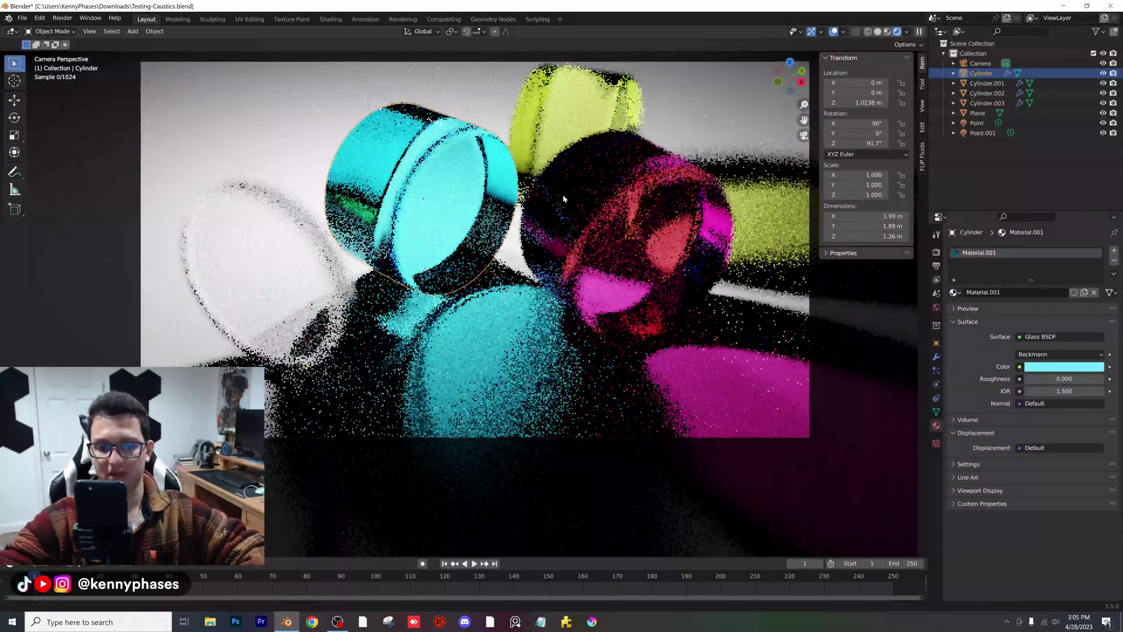
shift+middle_drag(563, 199, 591, 258)
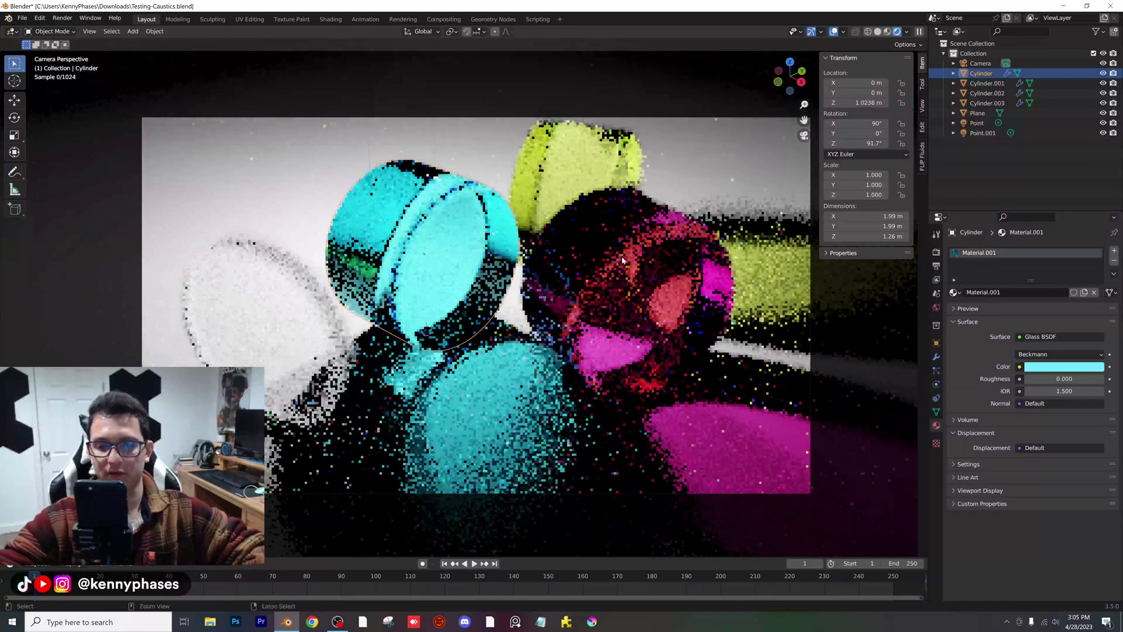
key(ctrl+s)
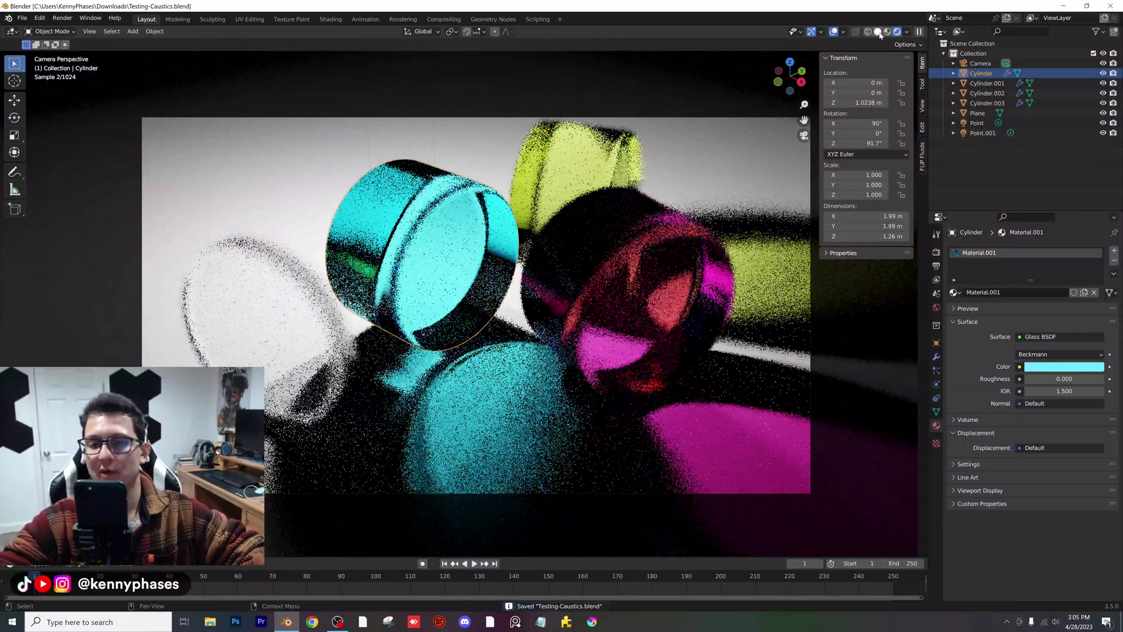
key(z)
click(936, 251)
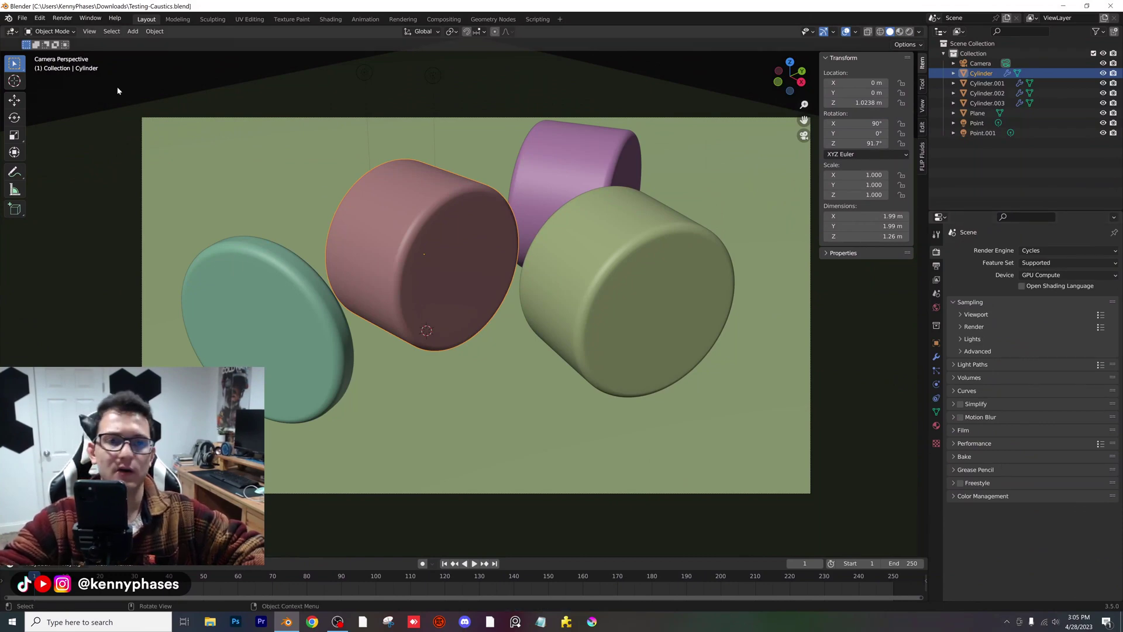
click(62, 18)
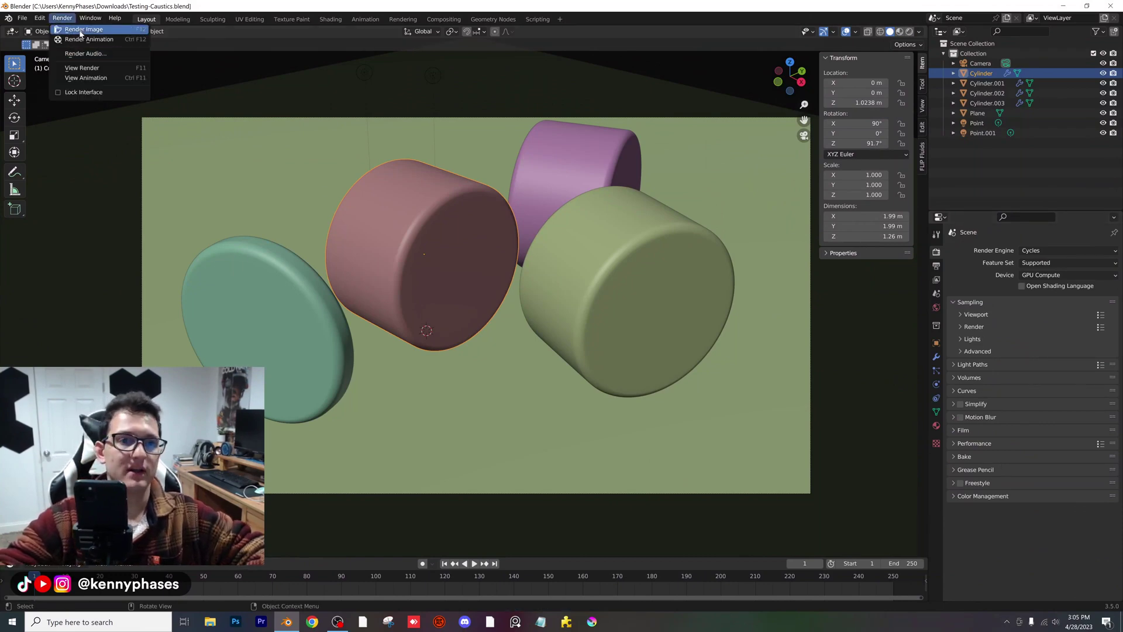
click(80, 31)
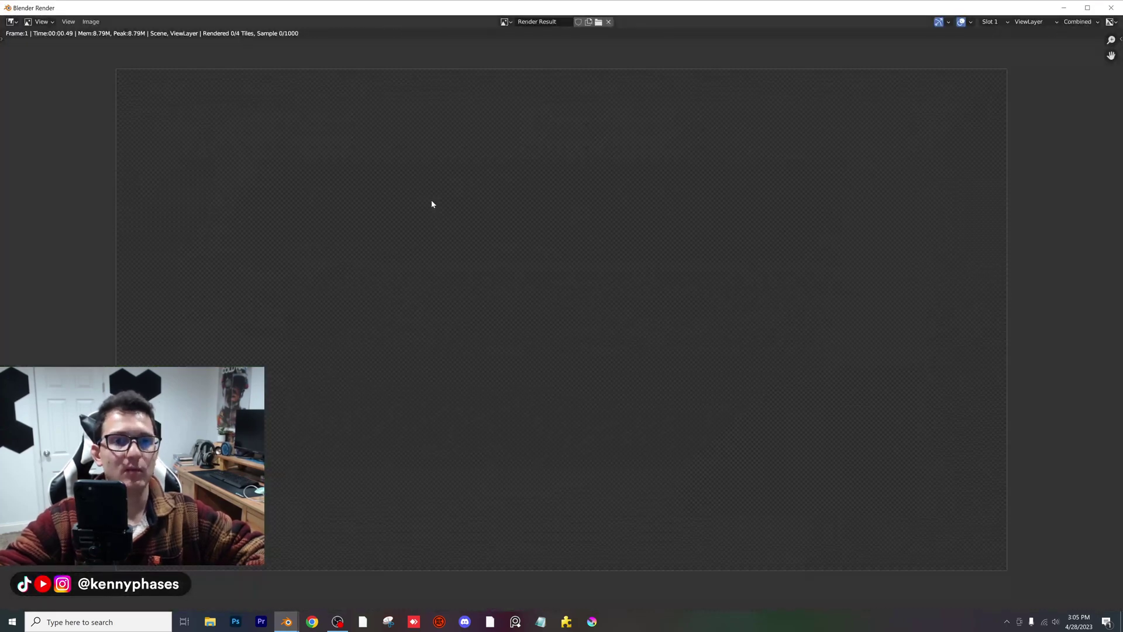
scroll(445, 204, down, 1)
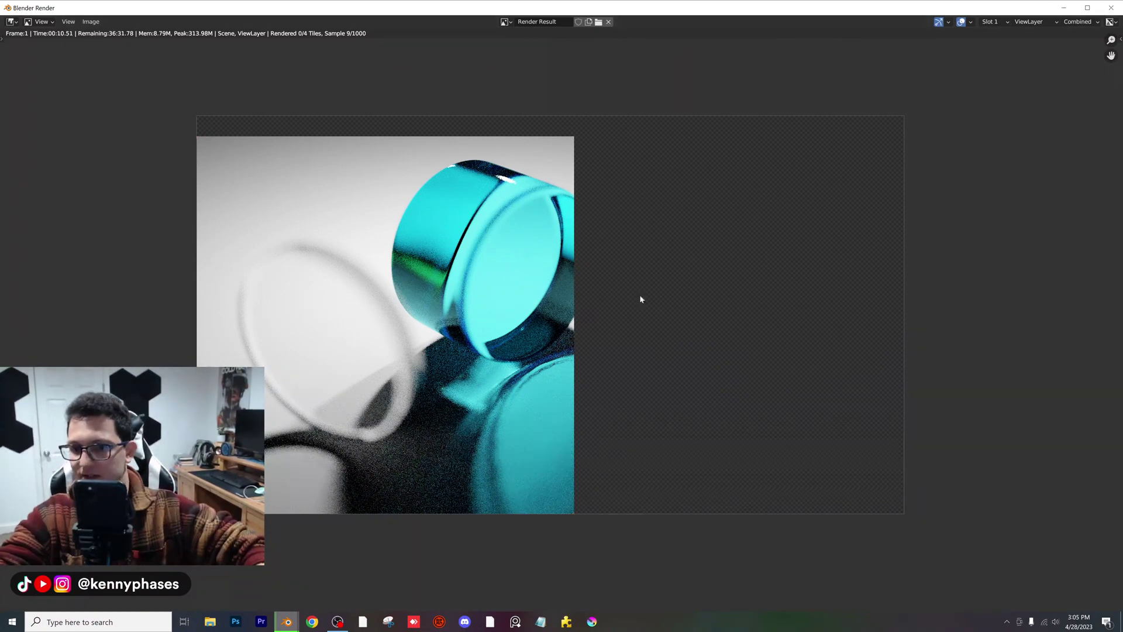
key(Escape)
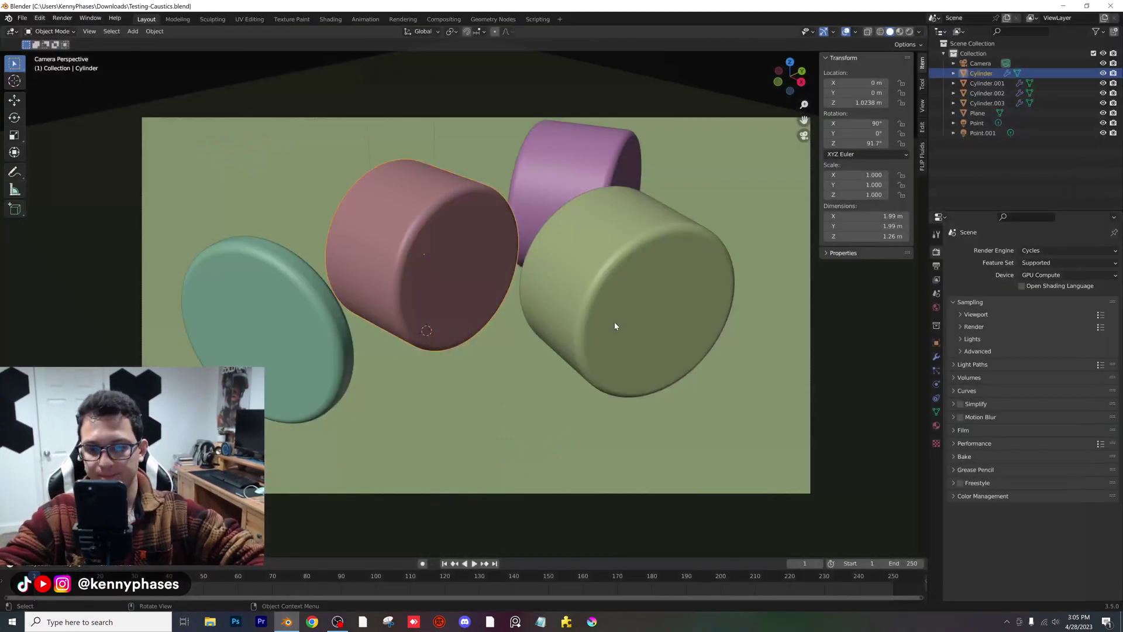
- Set the maximum samples for the final render to 150 and save the file
click(981, 328)
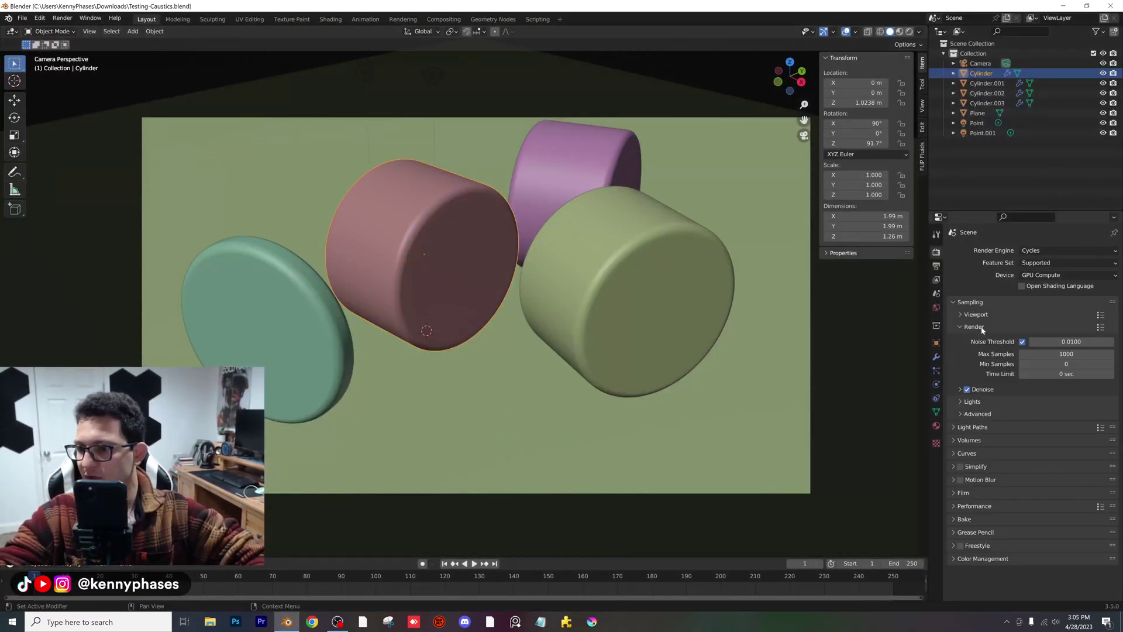
click(1076, 353)
text(150)
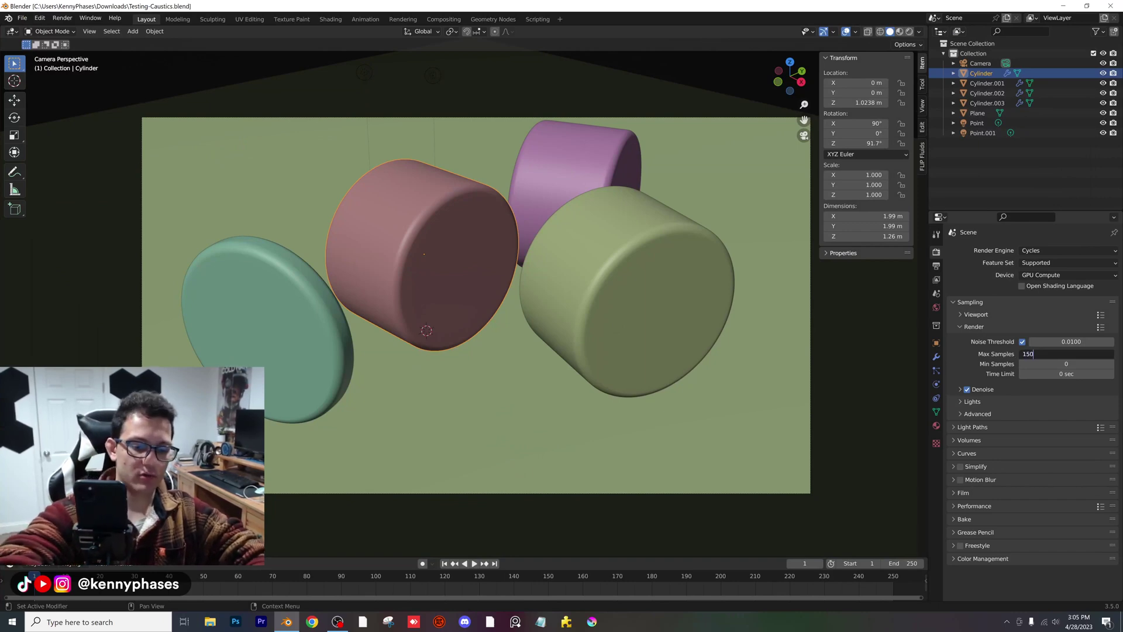
key(Return)
key(ctrl+s)
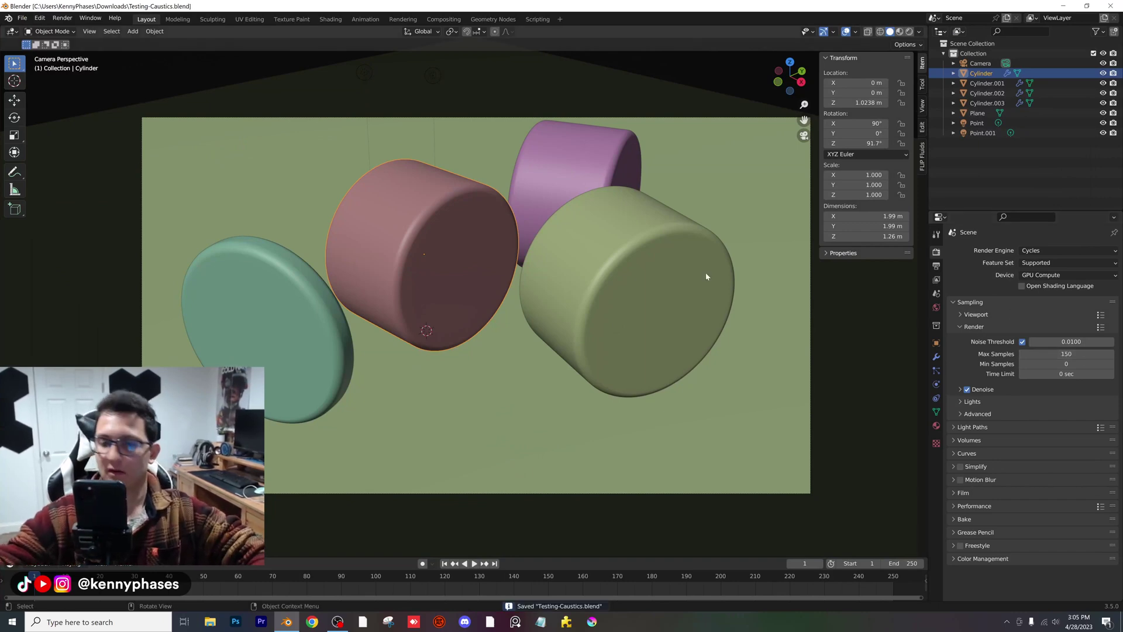
- Render the image through the camera and inspect the first tile around the cyan cylinder
key(F12)
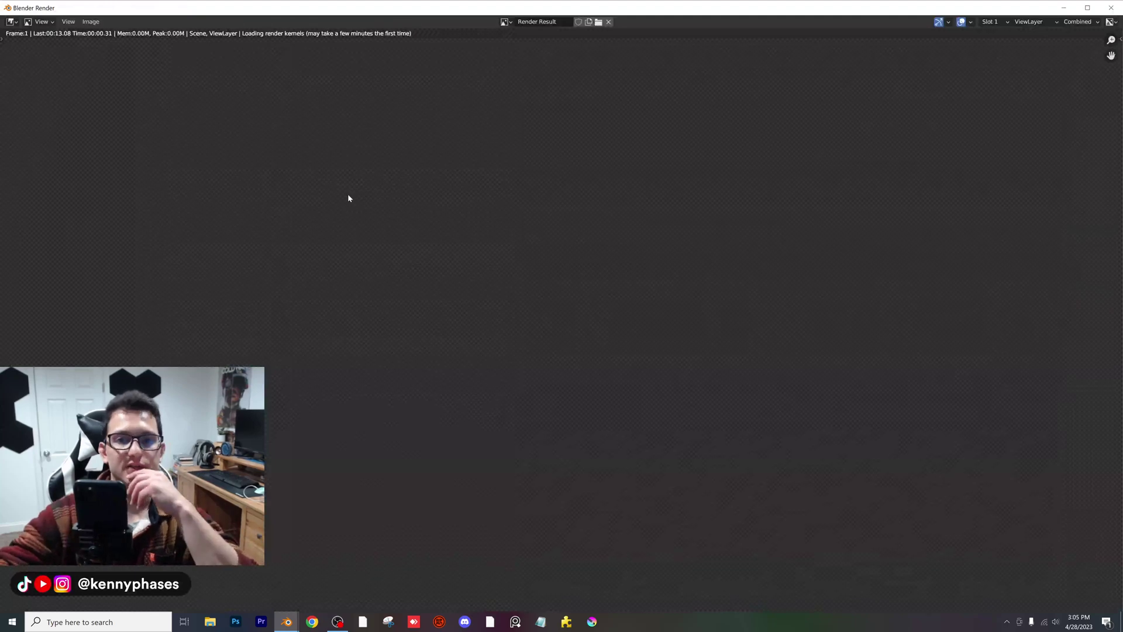
scroll(363, 226, down, 1)
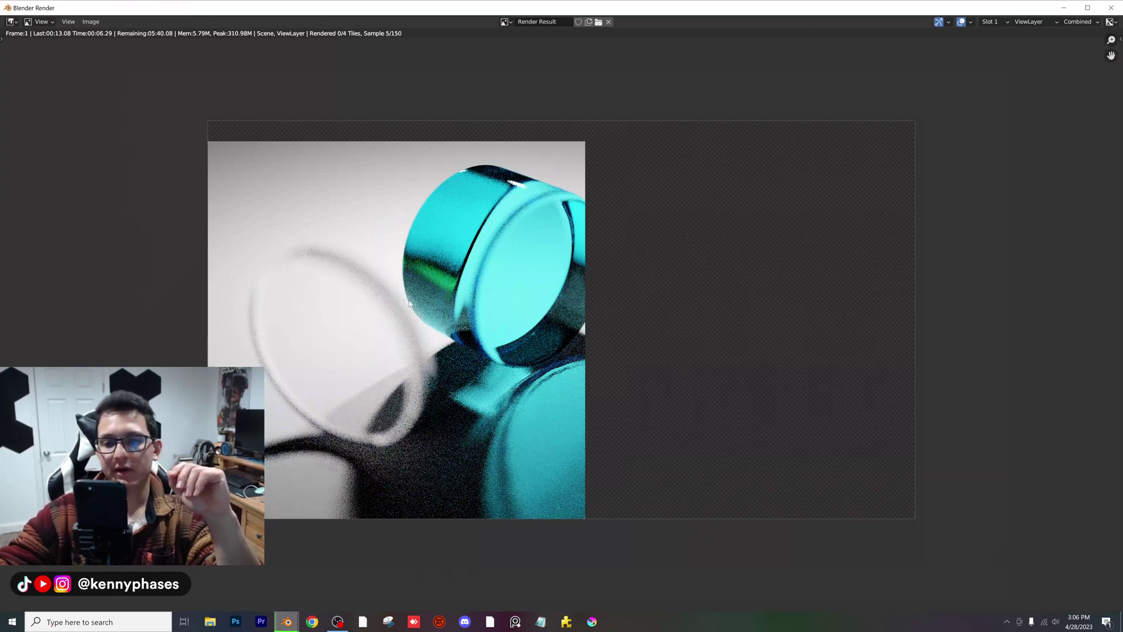
scroll(410, 304, down, 1)
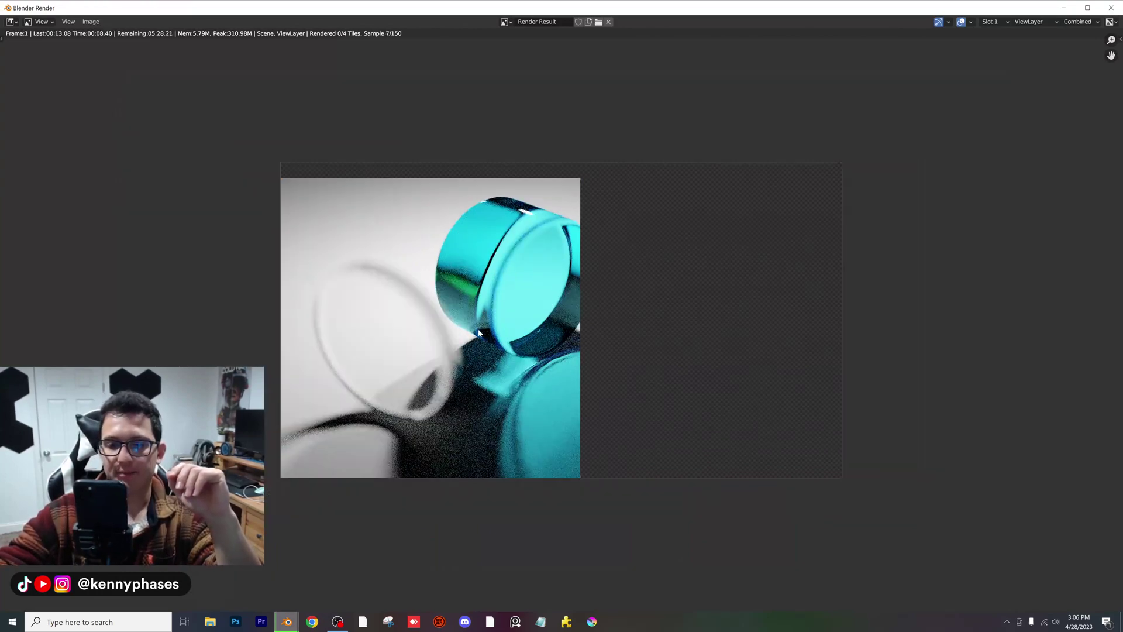
scroll(478, 333, up, 1)
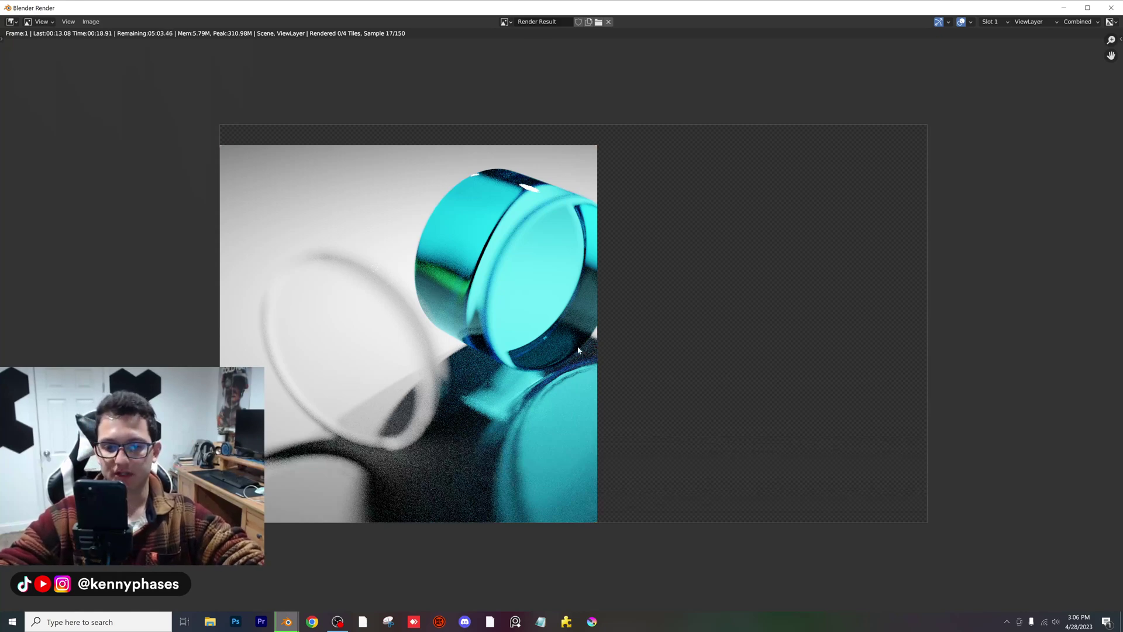
scroll(497, 353, up, 1)
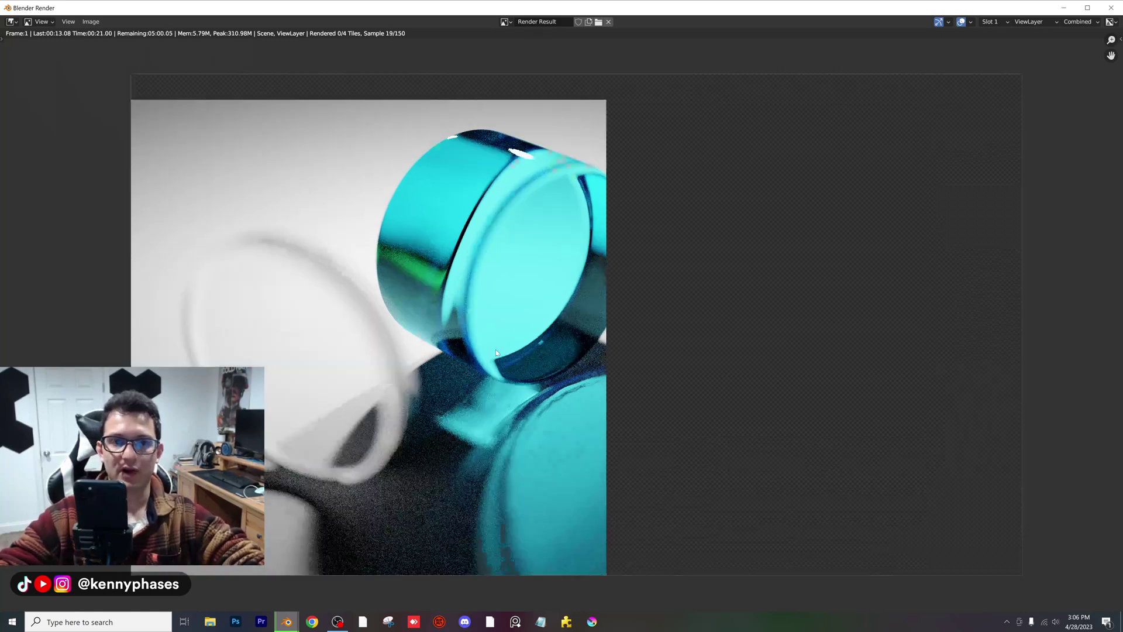
scroll(496, 351, up, 1)
middle_drag(588, 340, 618, 321)
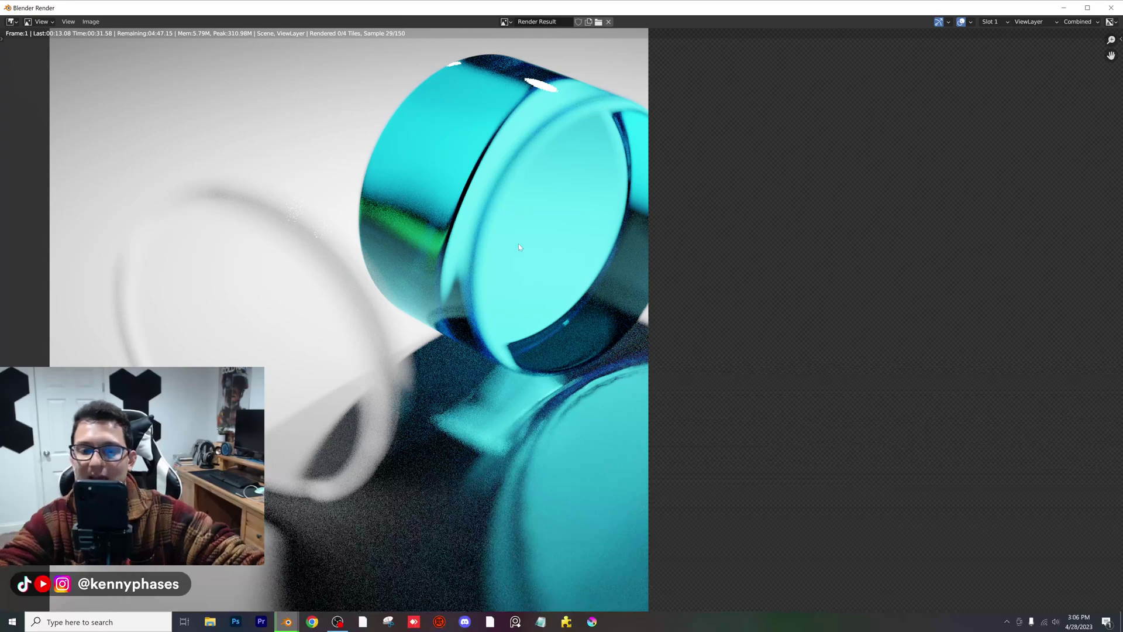
- Examine the cyan cylinder's reflections, the blurred clear cylinder and the dark shadow area in the render in progress
scroll(549, 313, down, 1)
middle_drag(573, 288, 556, 285)
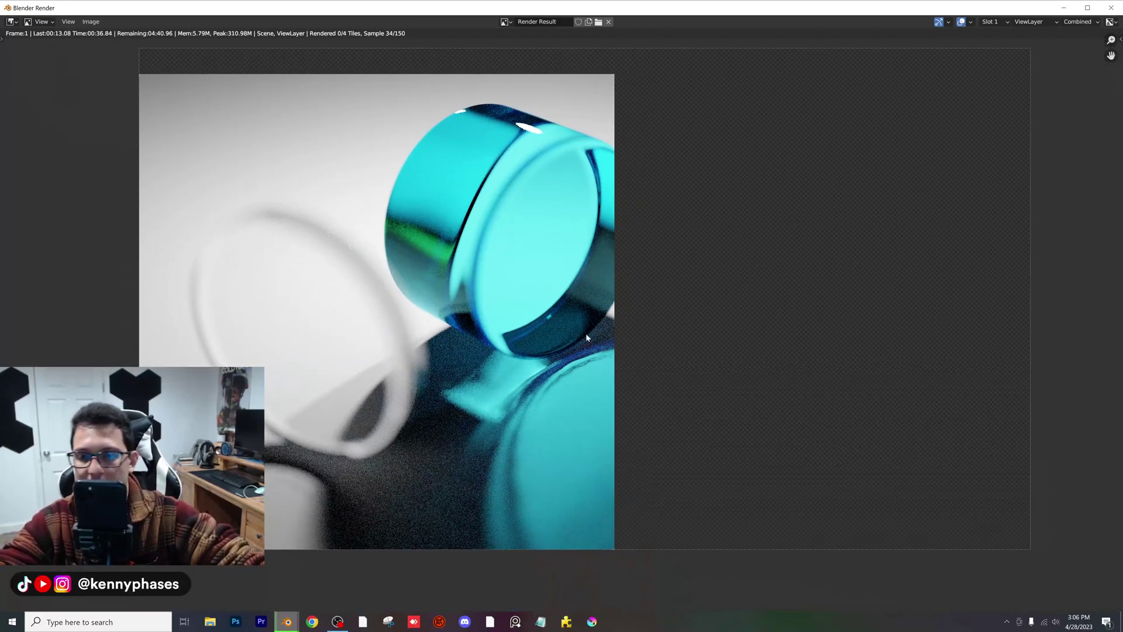
scroll(586, 337, up, 1)
scroll(538, 362, up, 1)
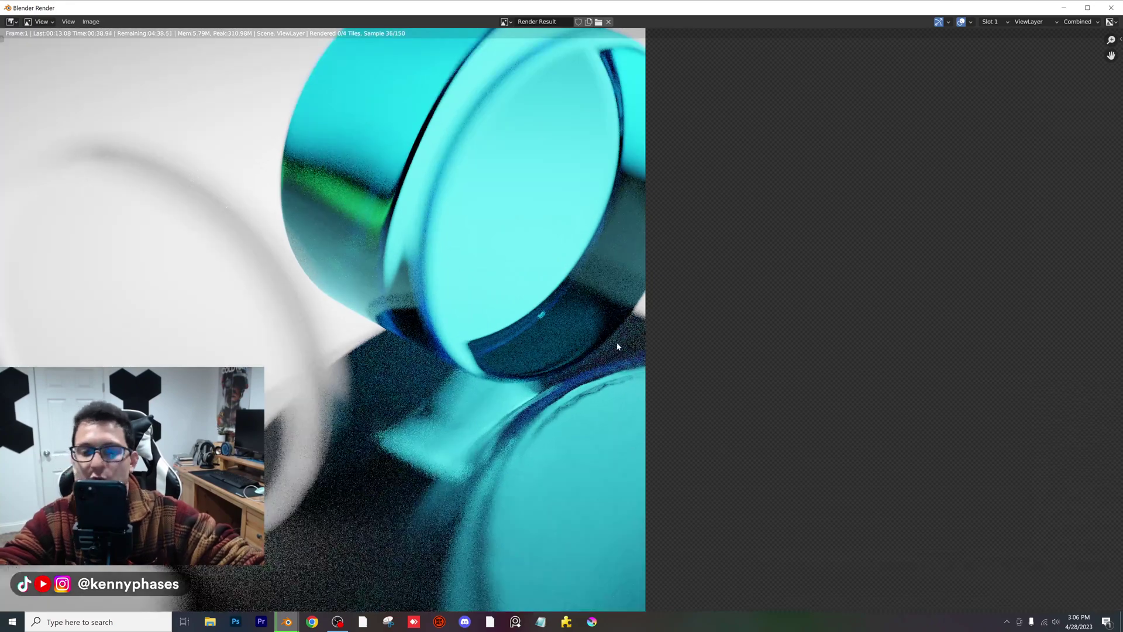
scroll(617, 346, up, 1)
mouse_move(618, 311)
middle_down()
mouse_move(624, 271)
mouse_move(624, 355)
mouse_move(618, 301)
middle_up()
scroll(617, 304, down, 1)
scroll(618, 301, down, 2)
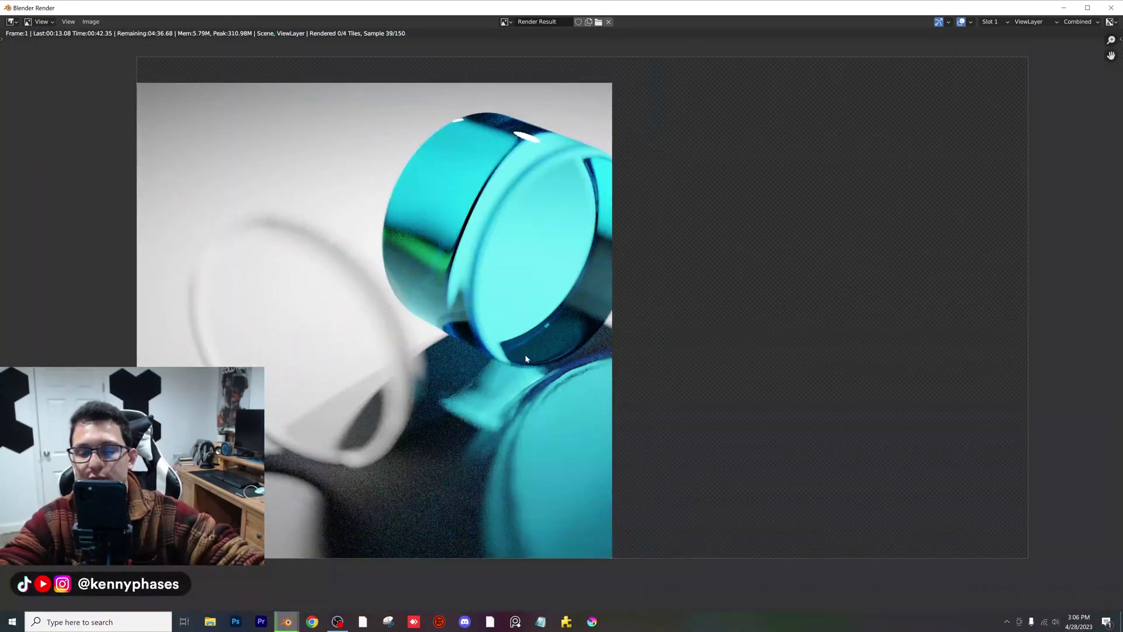
mouse_move(537, 189)
middle_down()
mouse_move(504, 180)
mouse_move(525, 194)
middle_up()
scroll(525, 195, down, 2)
middle_drag(514, 243, 488, 233)
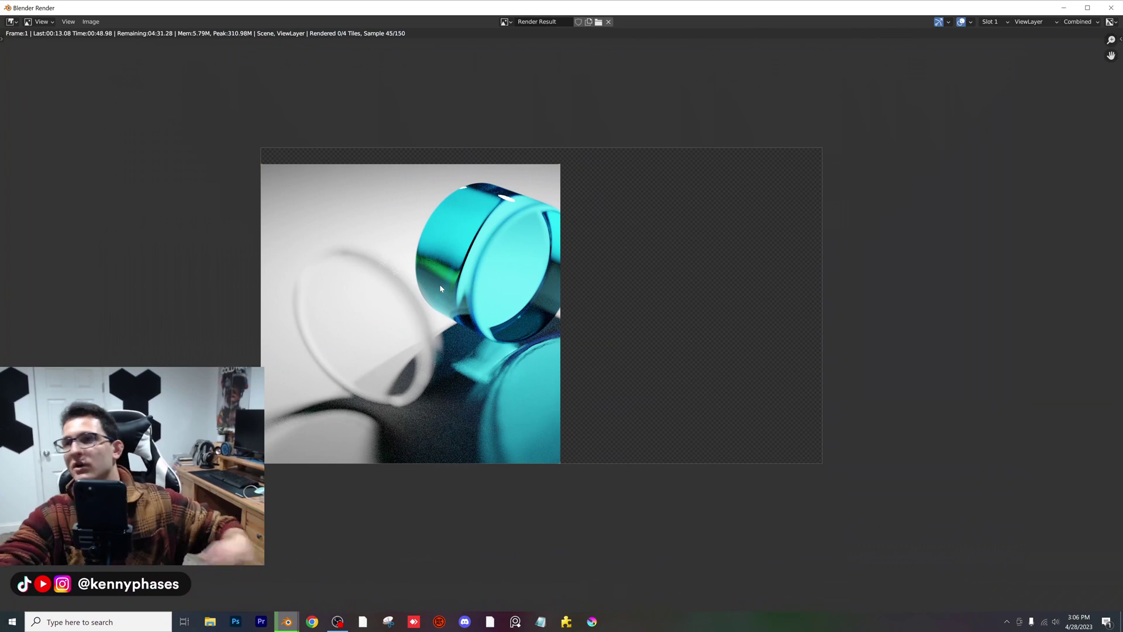
scroll(561, 322, up, 1)
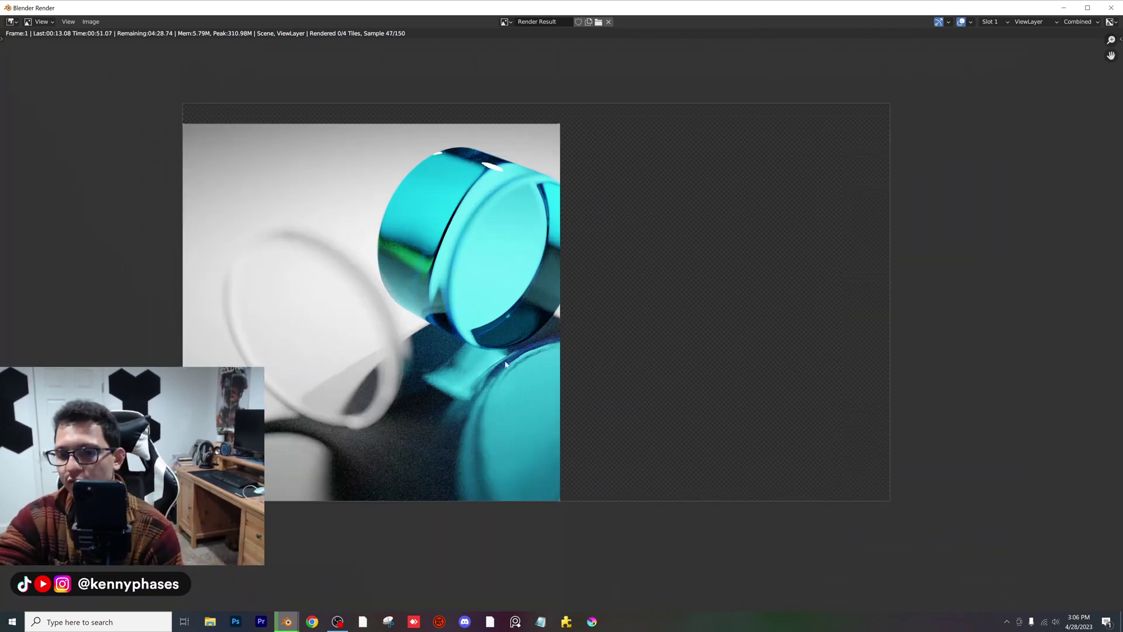
scroll(561, 322, up, 1)
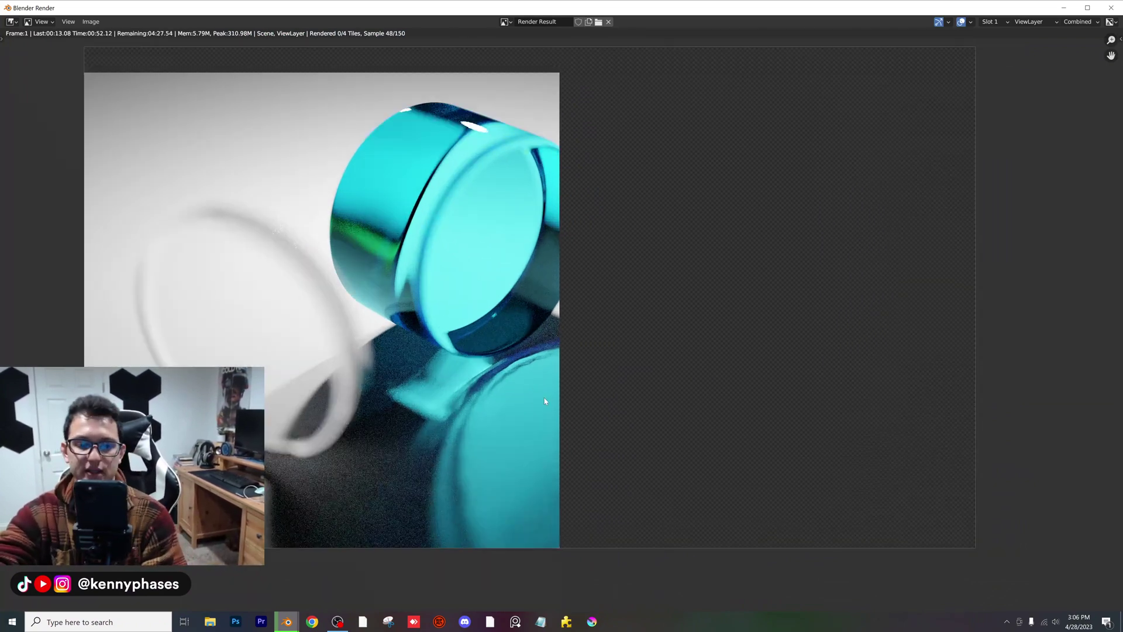
scroll(533, 397, up, 1)
scroll(558, 249, up, 1)
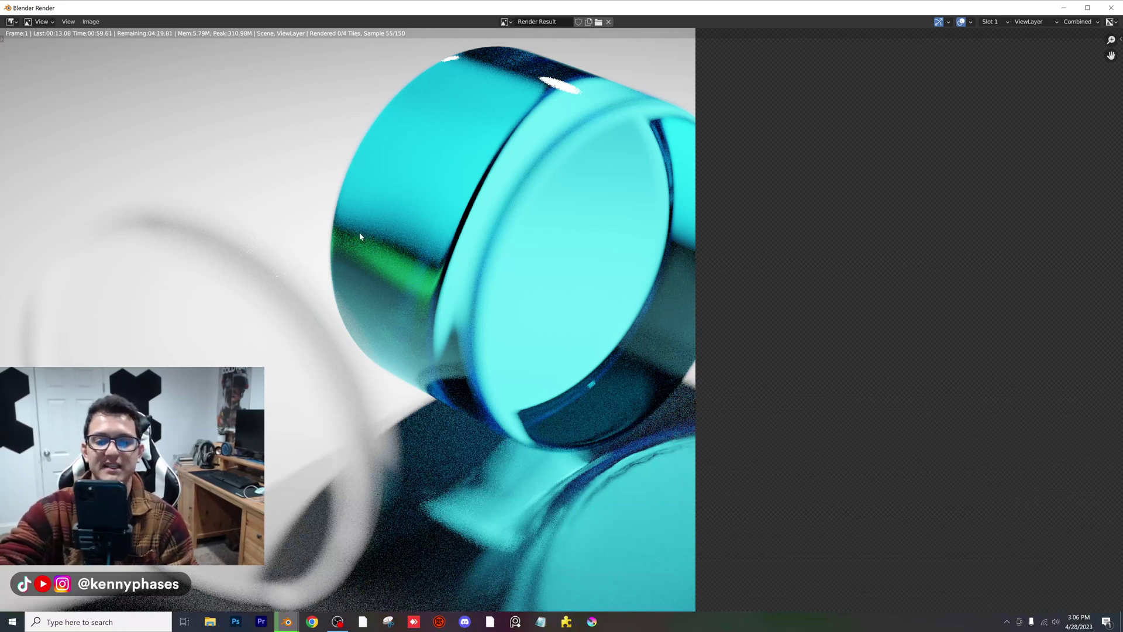
middle_drag(574, 241, 551, 239)
- Switch to File Explorer and open the finished example render causticcsss.png from the Downloads folder
click(202, 623)
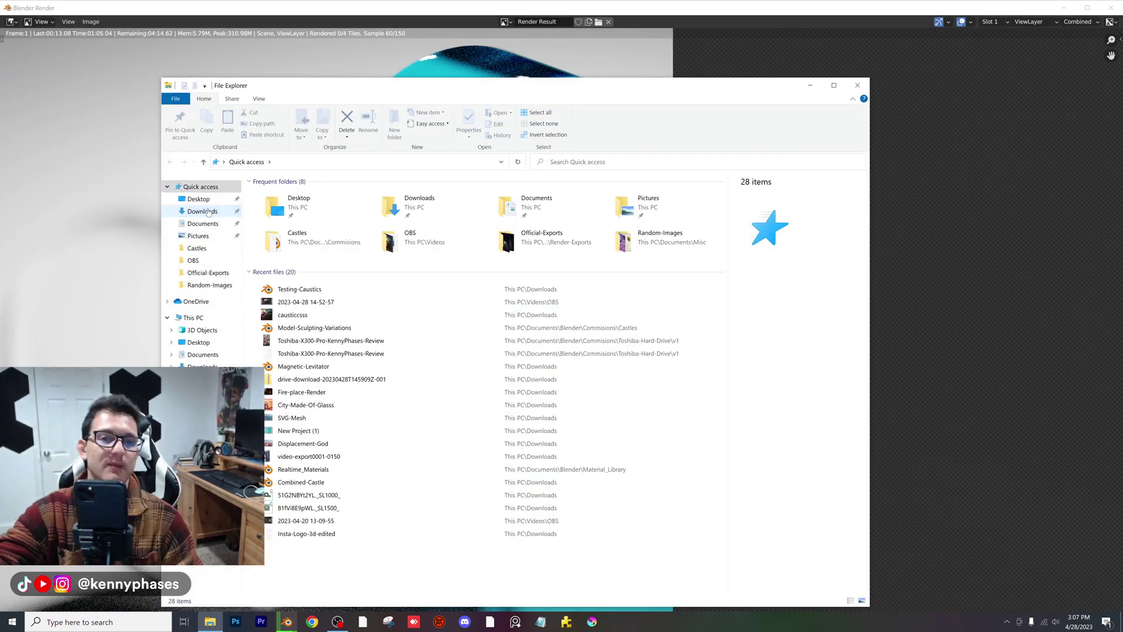
click(202, 211)
scroll(528, 392, down, 15)
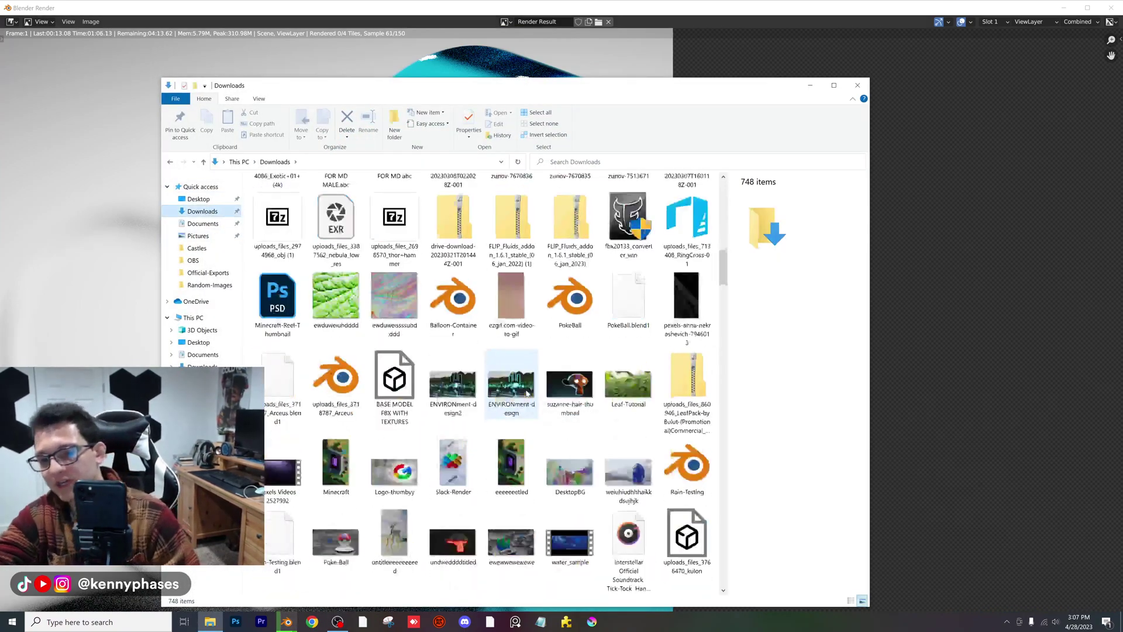
scroll(528, 391, down, 20)
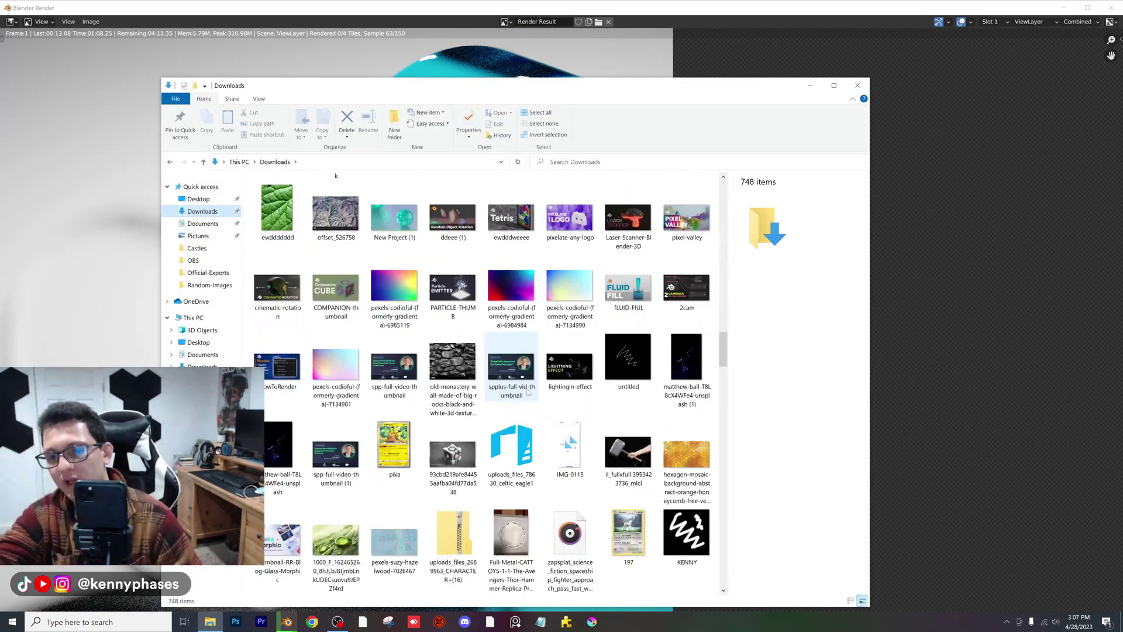
scroll(478, 369, down, 15)
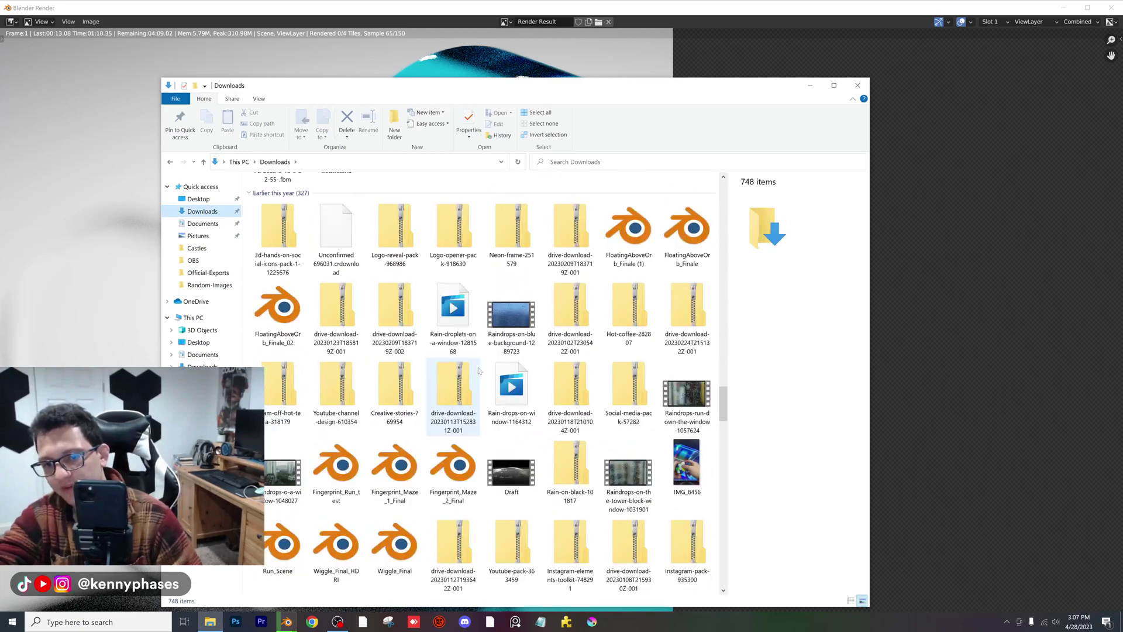
scroll(478, 369, down, 3)
click(645, 244)
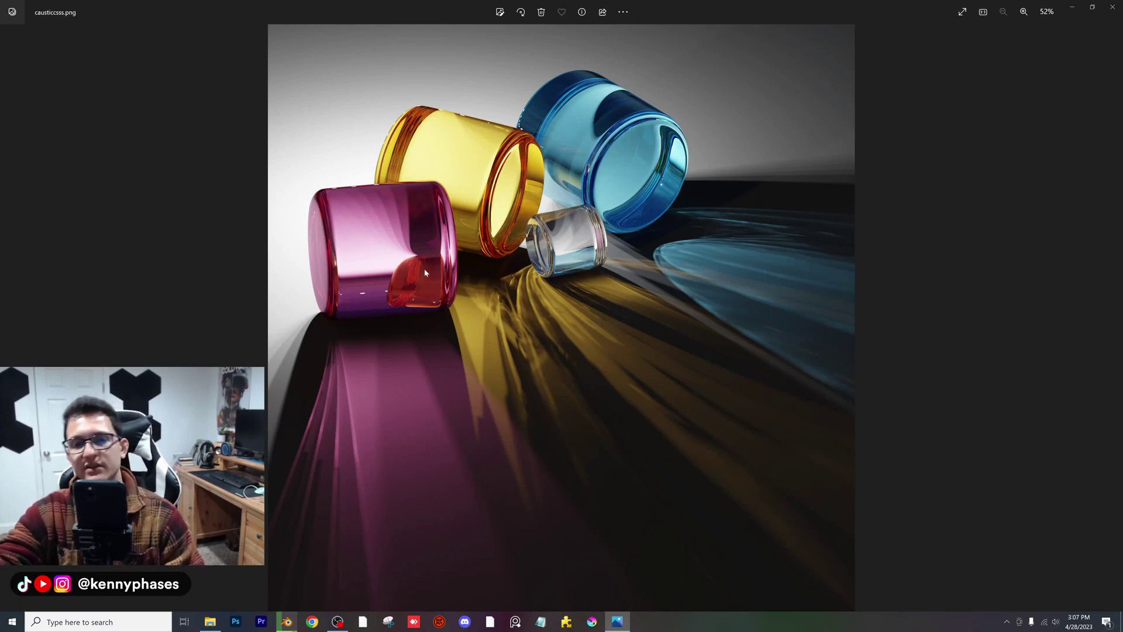
- Examine the refractions inside the pink, yellow and small clear glass cylinders in the example render up close
scroll(425, 273, up, 5)
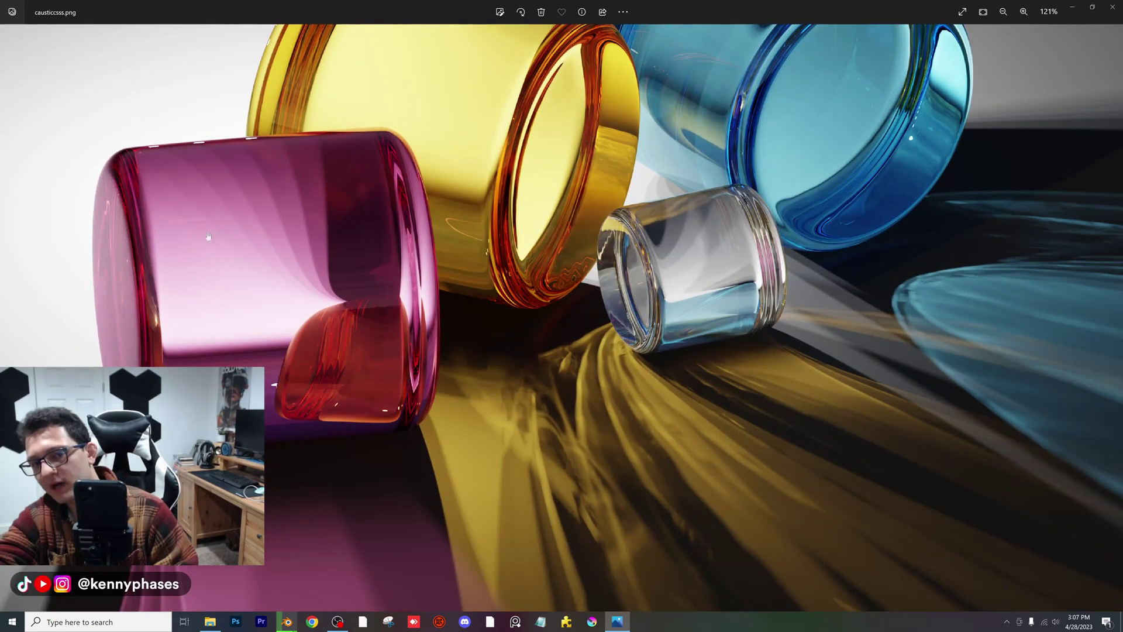
drag(476, 265, 560, 305)
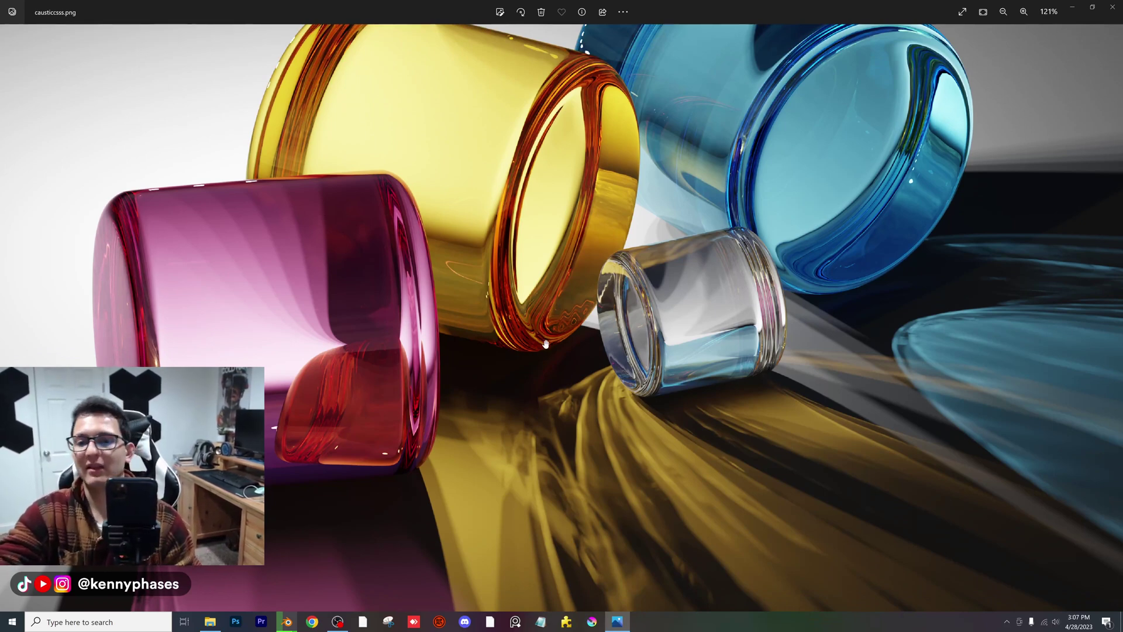
drag(688, 267, 432, 265)
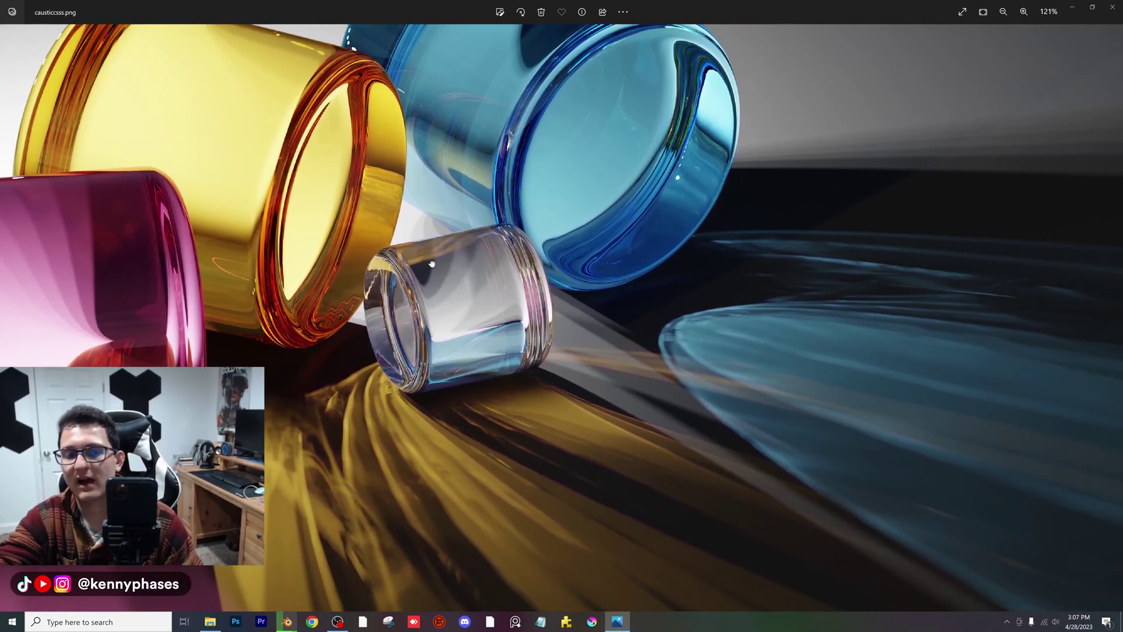
scroll(490, 307, up, 5)
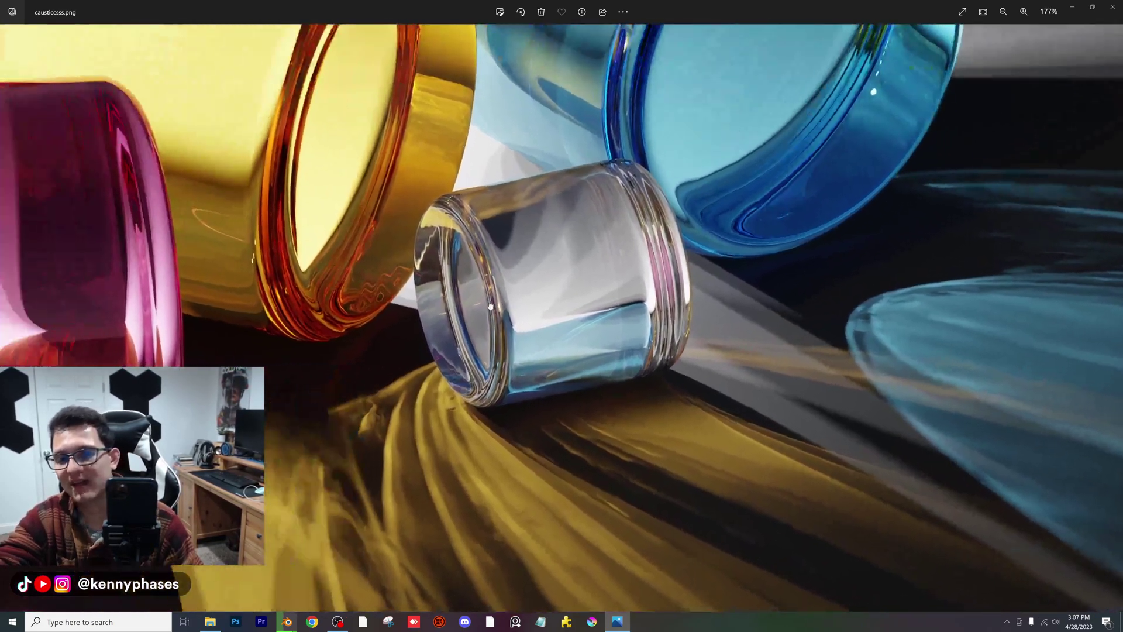
drag(490, 307, 557, 369)
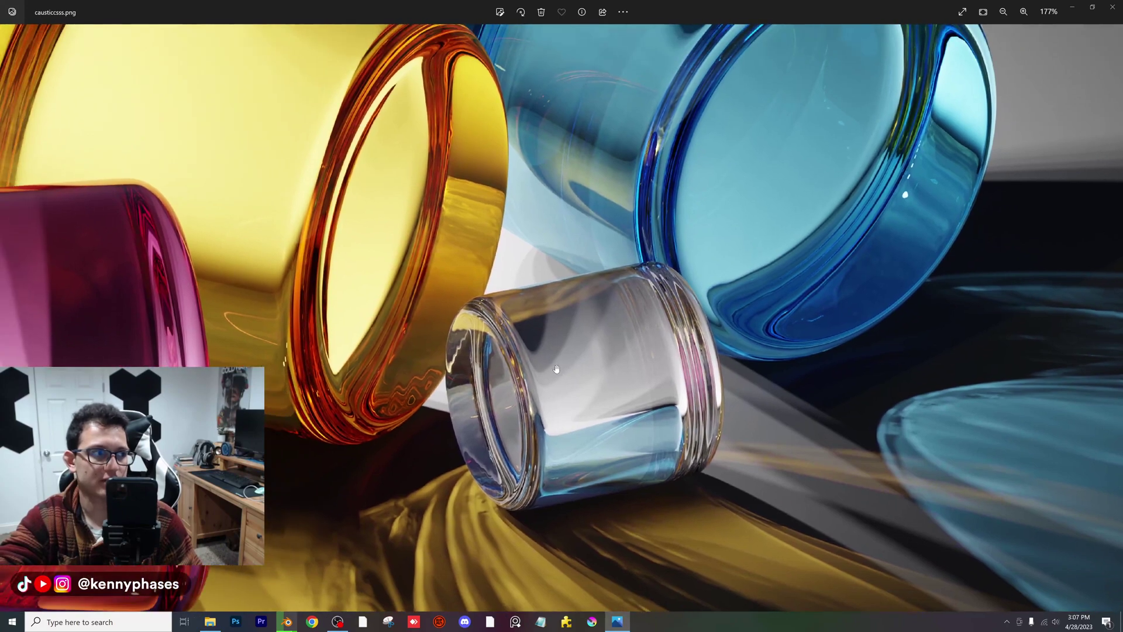
- Examine the yellow and blue caustic patterns in the shadows around the small clear cylinder
scroll(503, 351, down, 5)
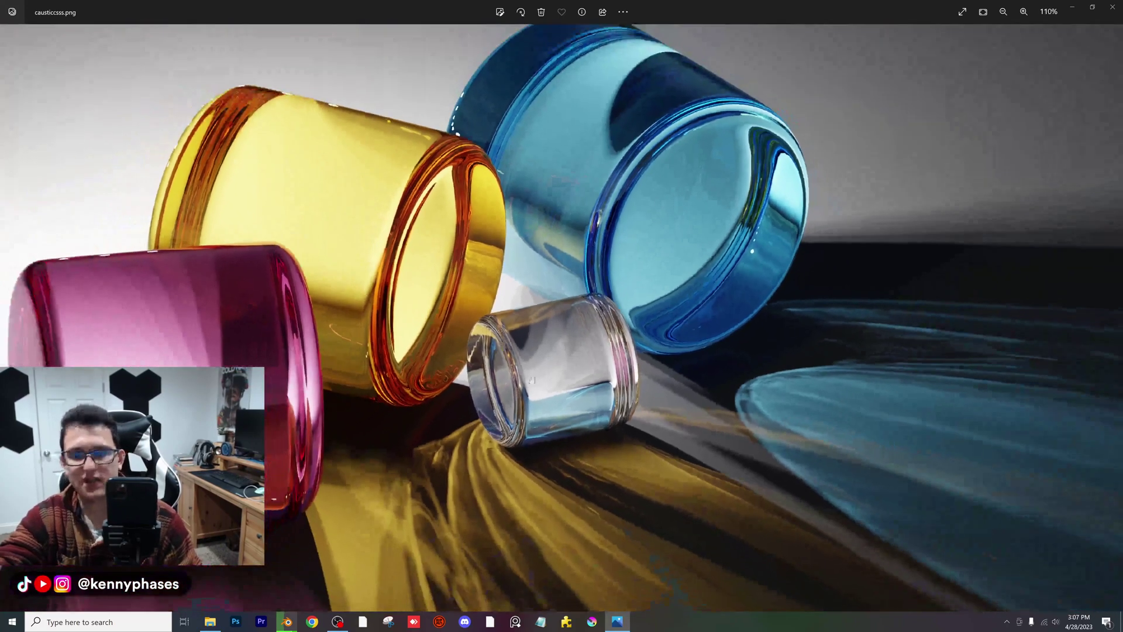
drag(514, 366, 465, 243)
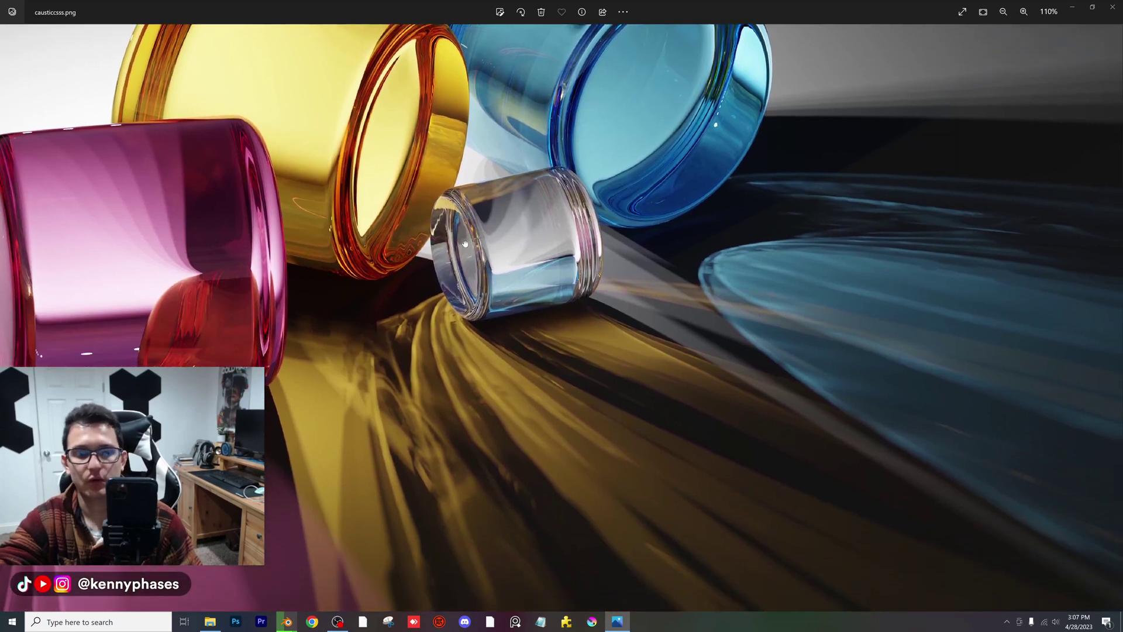
drag(533, 313, 536, 332)
scroll(535, 332, down, 3)
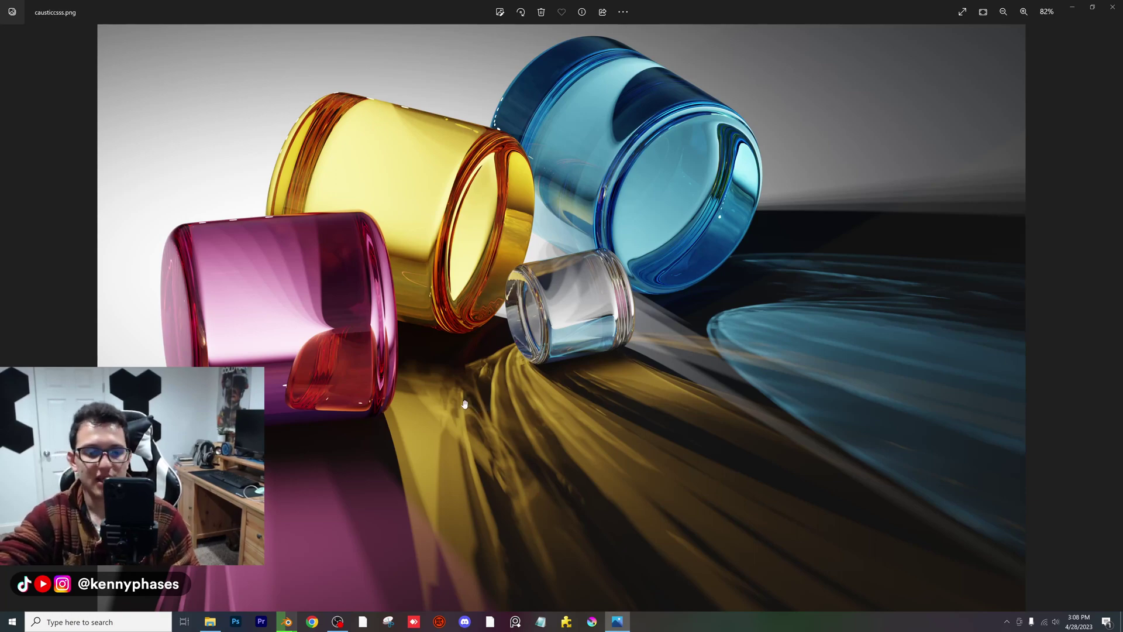
scroll(464, 405, up, 5)
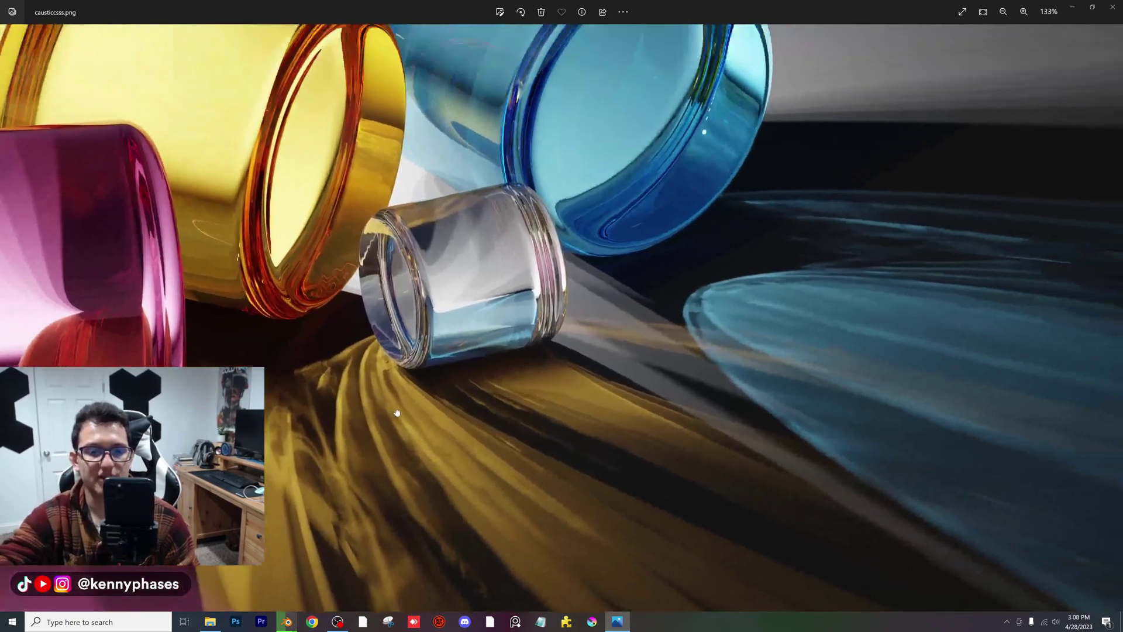
drag(397, 413, 389, 401)
drag(510, 388, 478, 408)
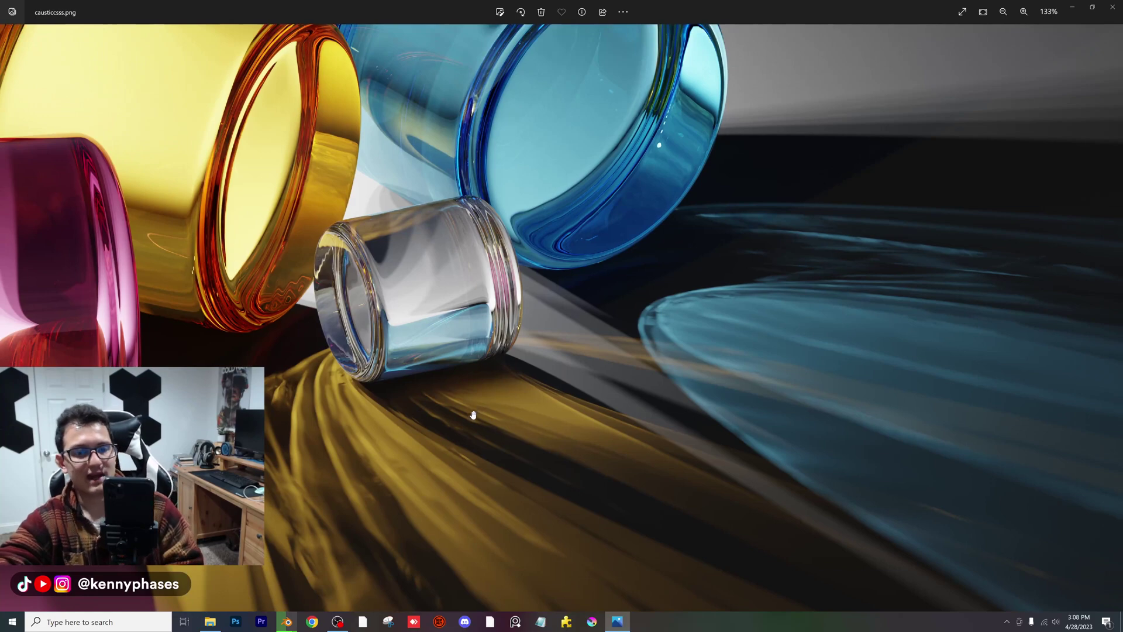
- Minimize the example image, return to the Blender render window and examine the cyan cylinder in the render in progress
drag(462, 313, 485, 320)
click(1076, 8)
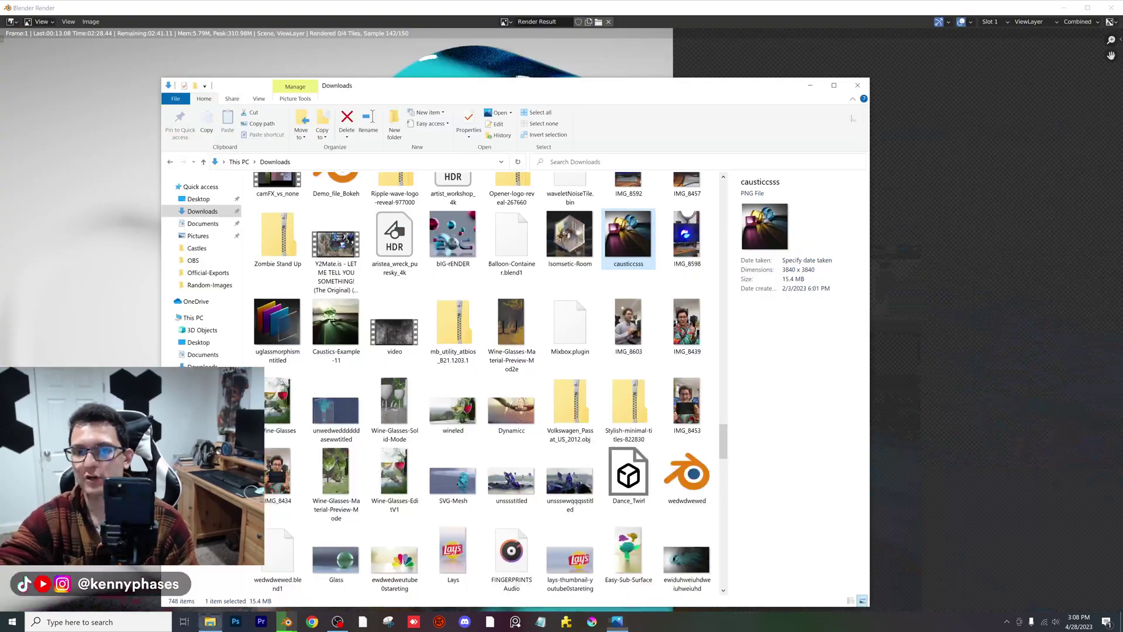
click(117, 172)
scroll(353, 221, down, 3)
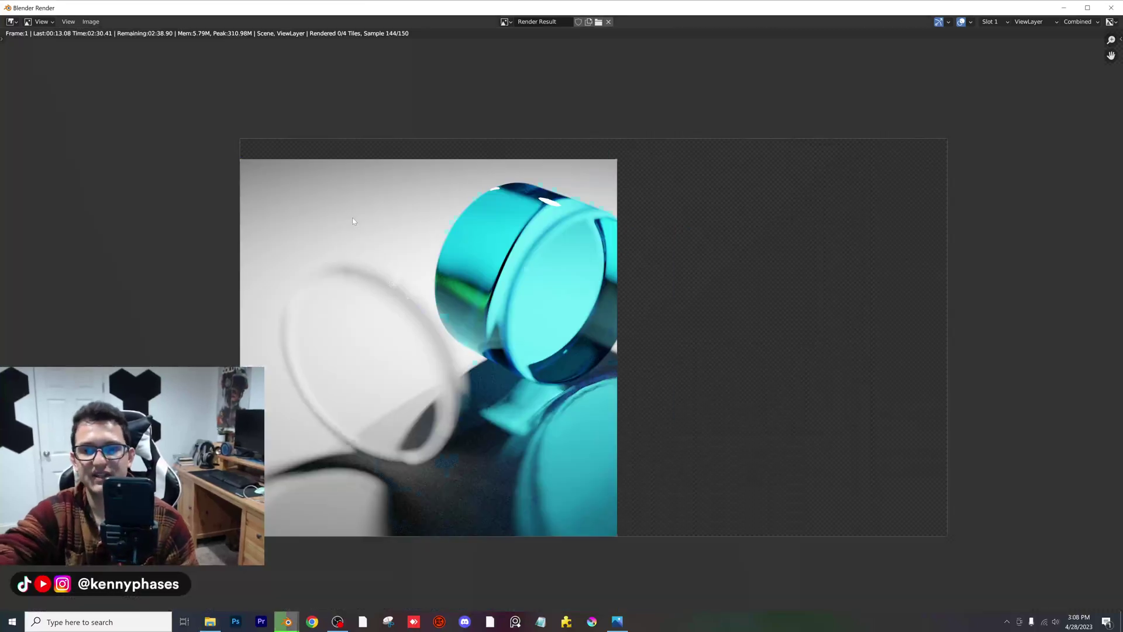
scroll(526, 304, up, 1)
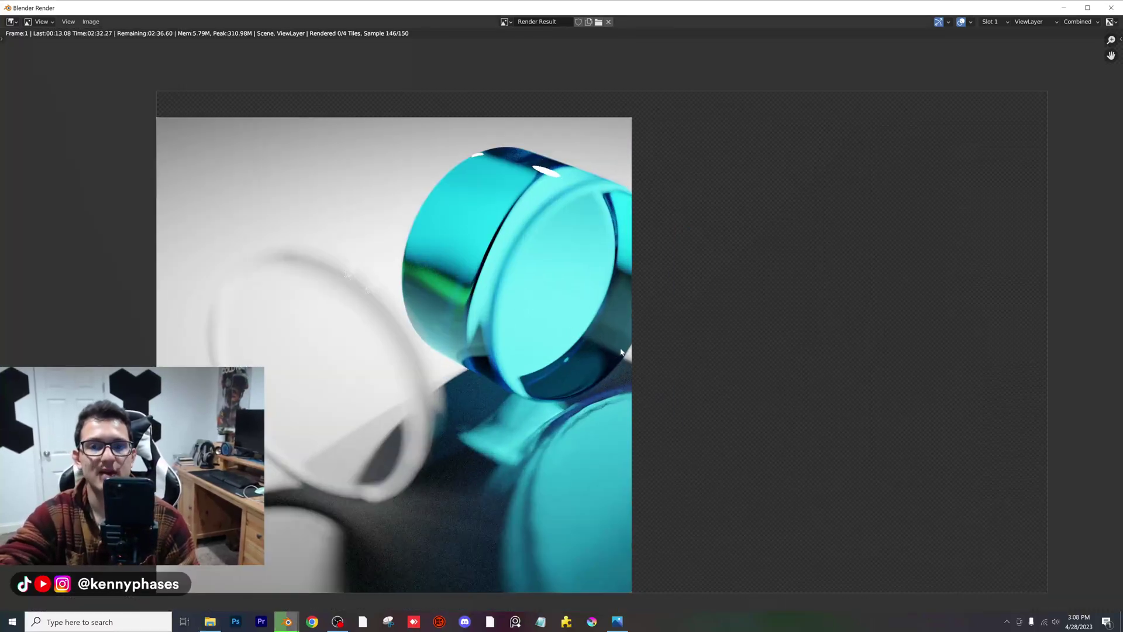
scroll(577, 325, up, 1)
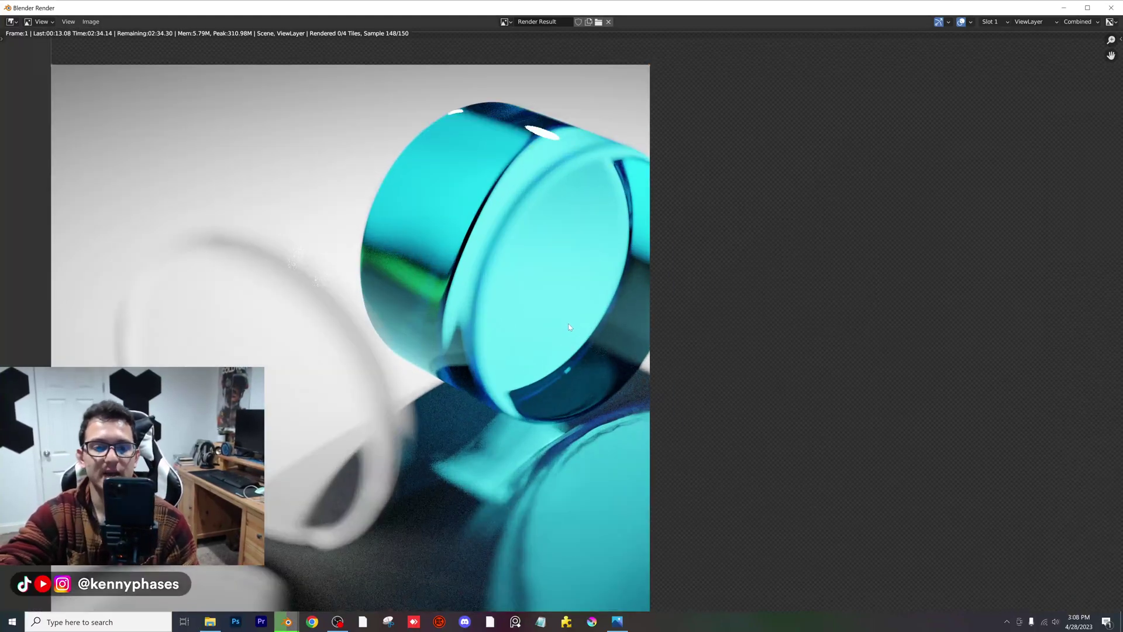
scroll(625, 359, up, 2)
scroll(620, 304, down, 3)
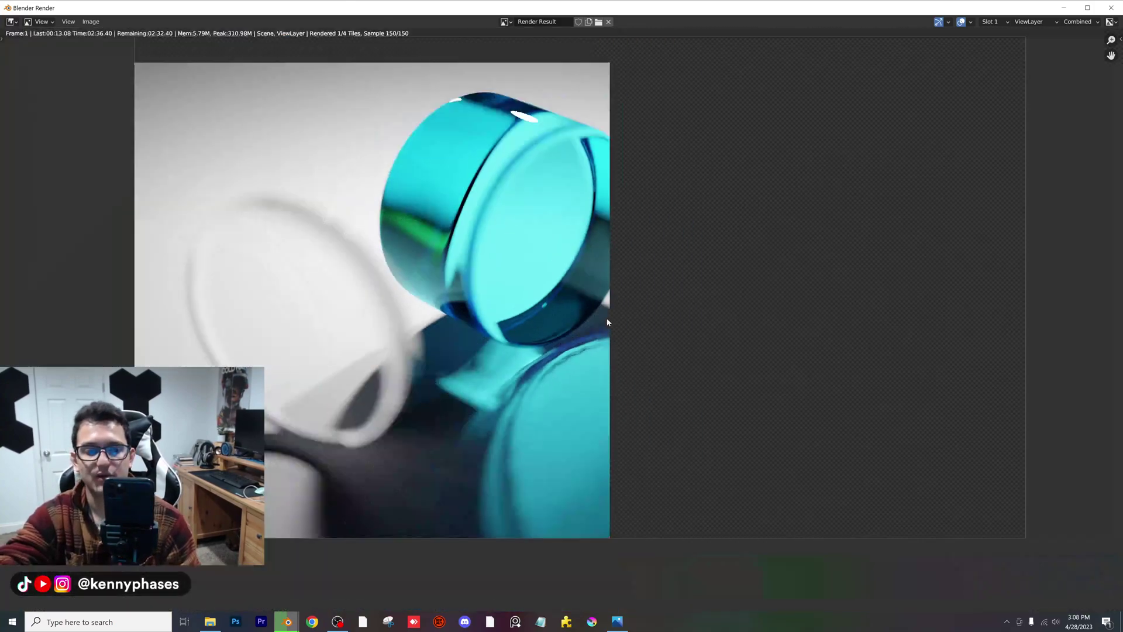
- Examine the pink and yellow cylinders and their coloured shadows in the tile that is still rendering
middle_drag(628, 320, 439, 325)
scroll(526, 321, down, 1)
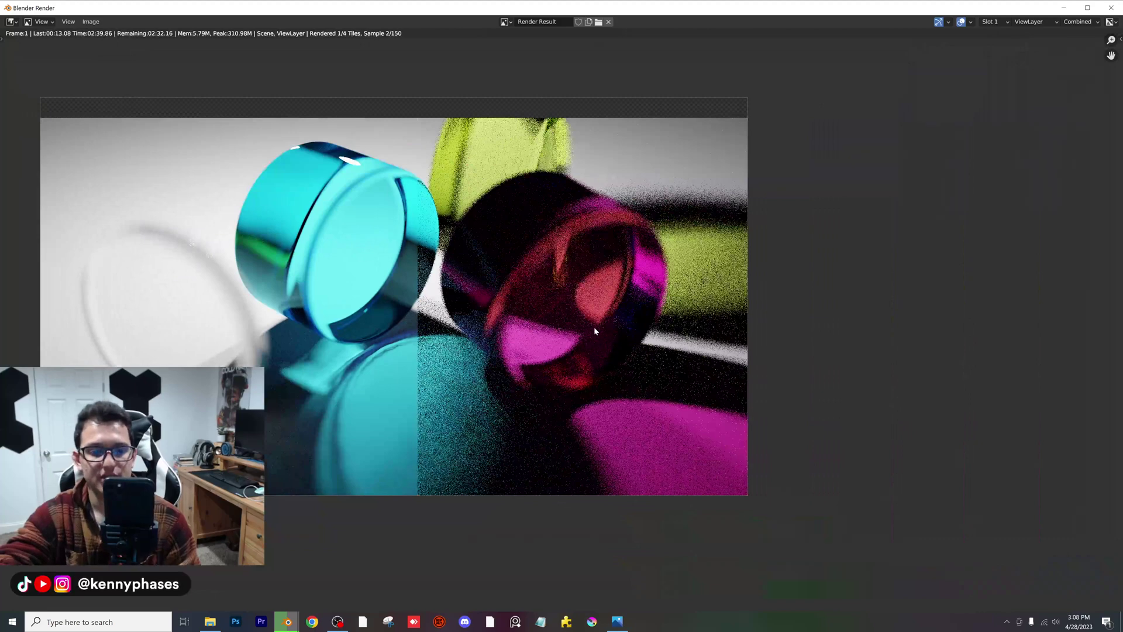
scroll(544, 314, up, 1)
middle_drag(544, 315, 542, 342)
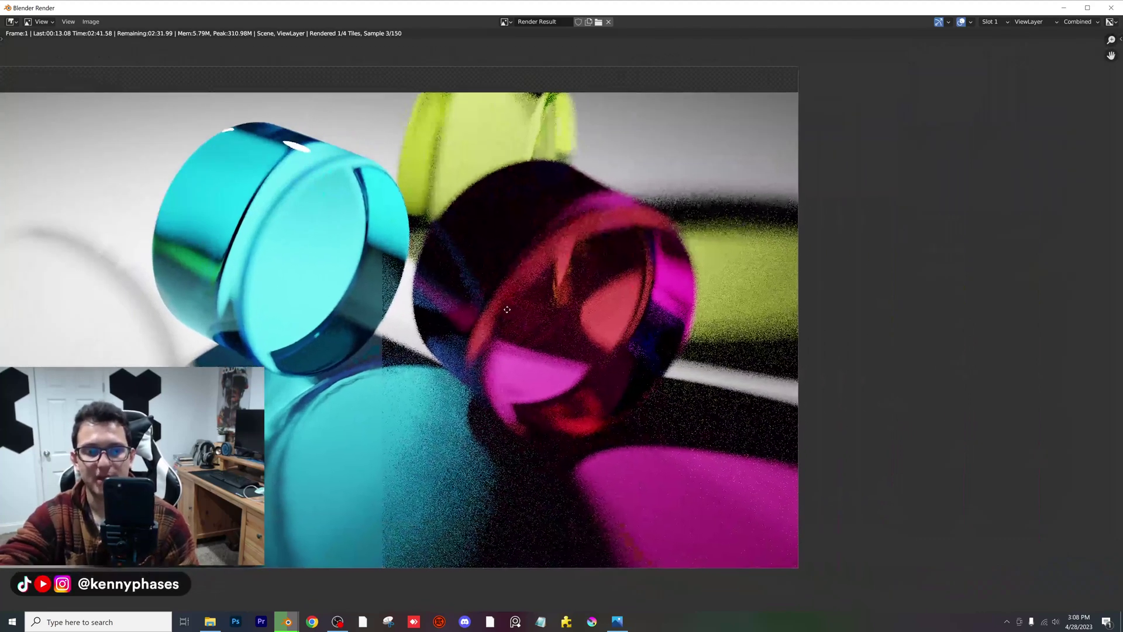
middle_drag(495, 308, 520, 304)
middle_drag(579, 283, 565, 282)
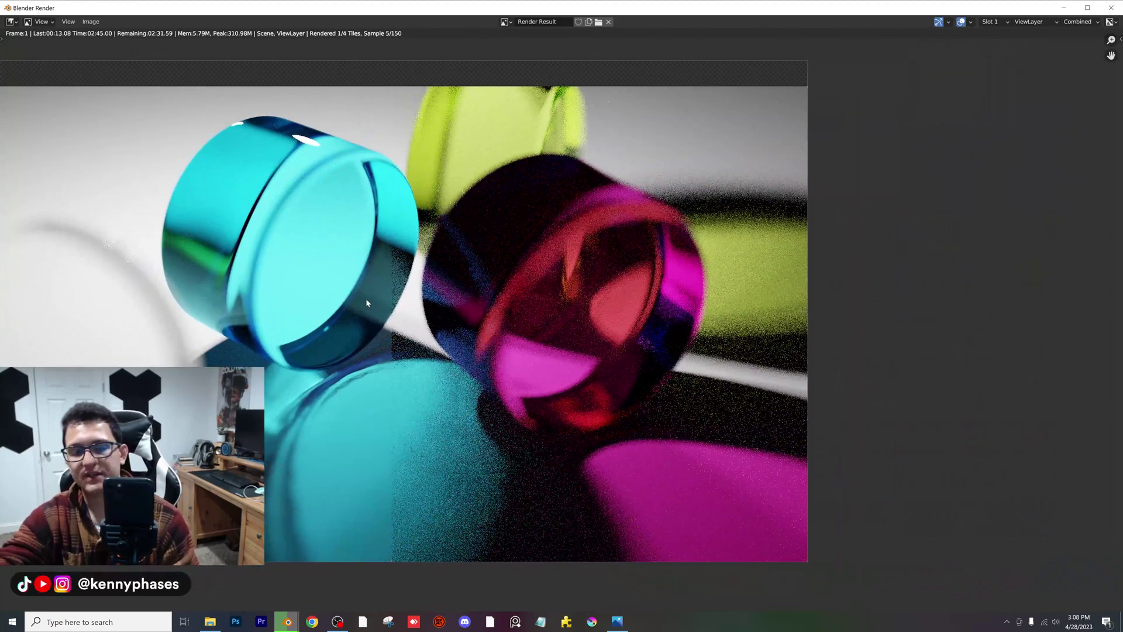
scroll(486, 319, down, 1)
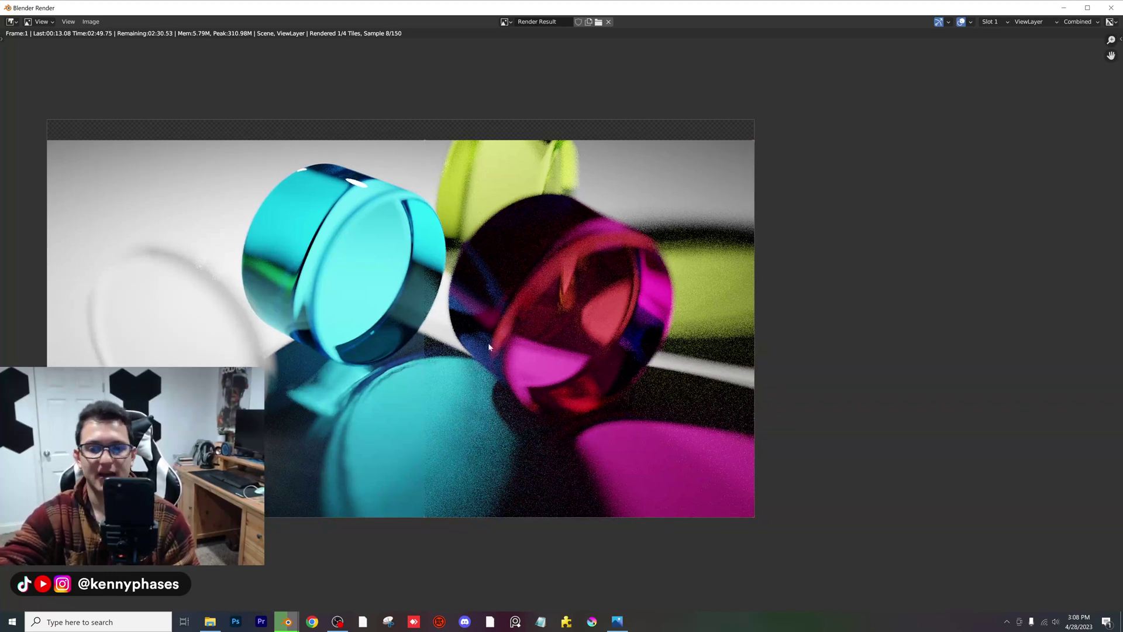
middle_drag(449, 329, 455, 331)
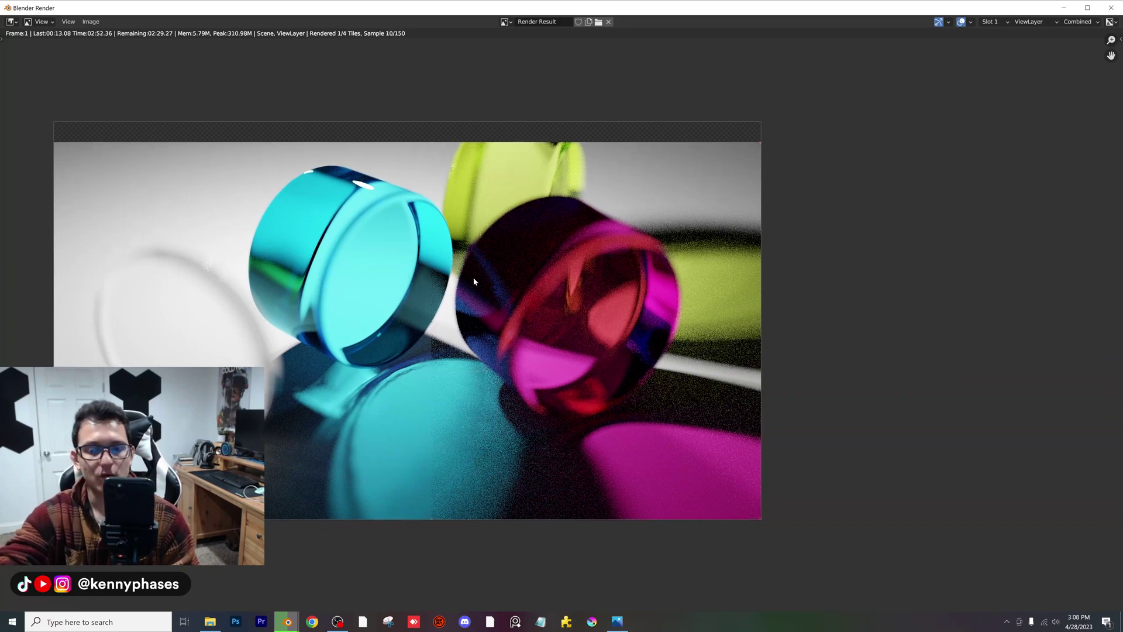
scroll(476, 294, down, 1)
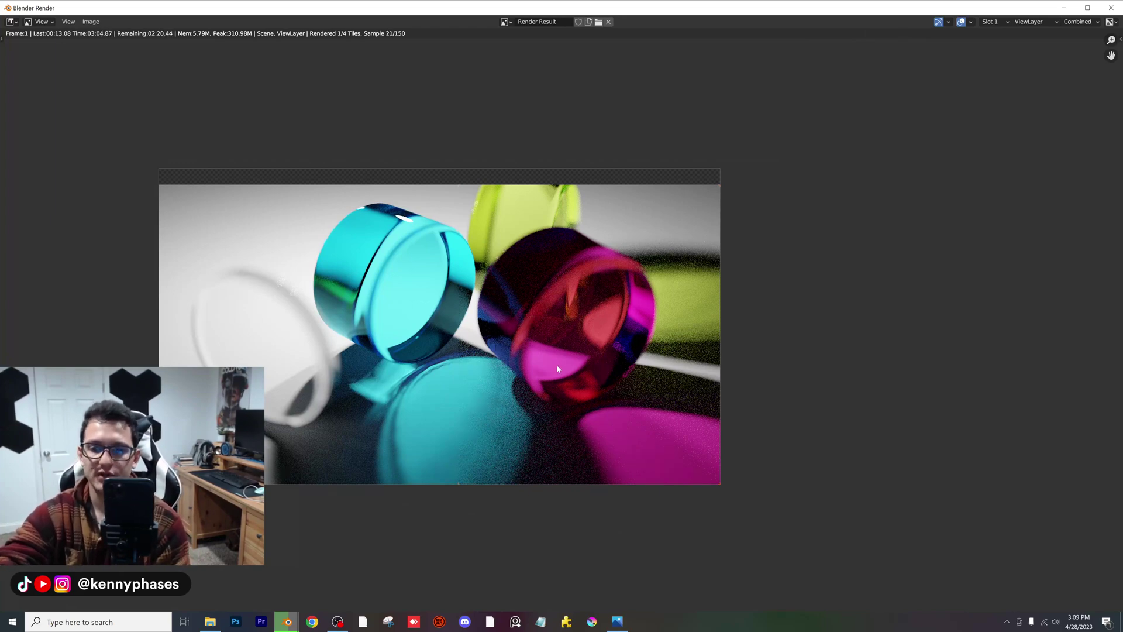
scroll(557, 369, up, 2)
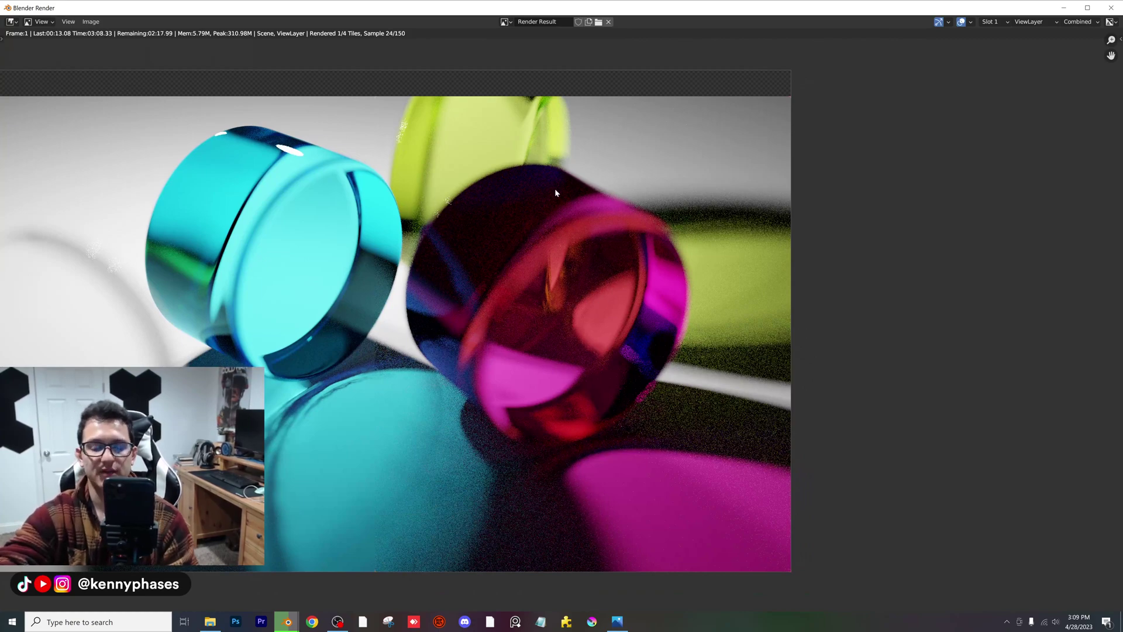
scroll(544, 295, down, 2)
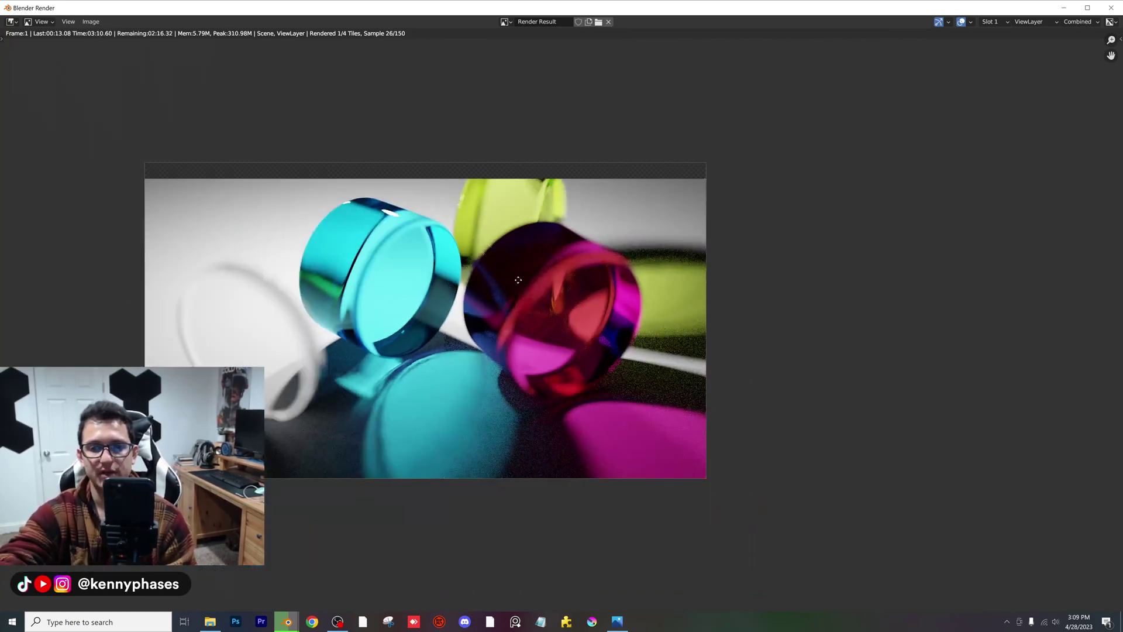
middle_drag(518, 281, 496, 282)
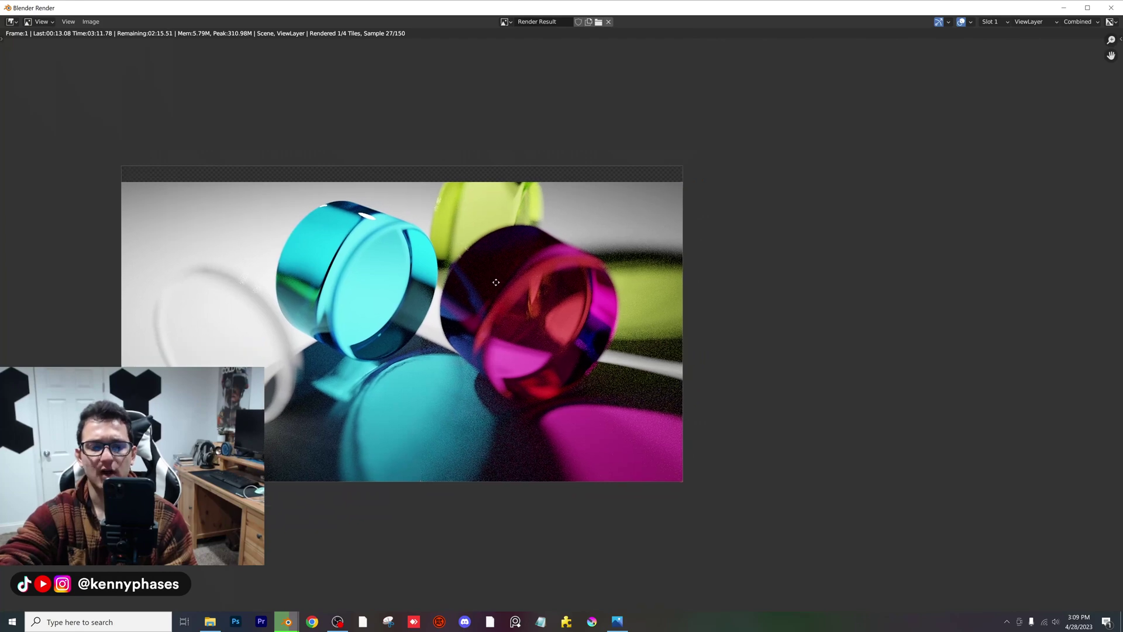
middle_drag(564, 312, 546, 294)
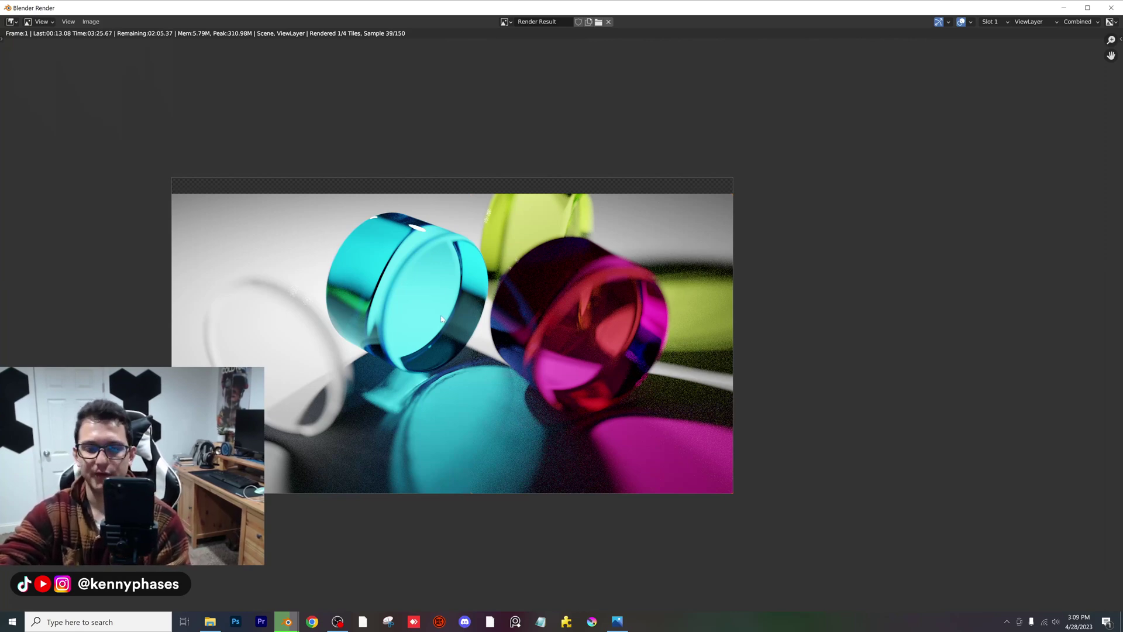
- Examine the pink cylinder's reflections and the rippled edge of the cyan caustic on the floor up close
scroll(441, 316, up, 2)
middle_drag(527, 345, 510, 293)
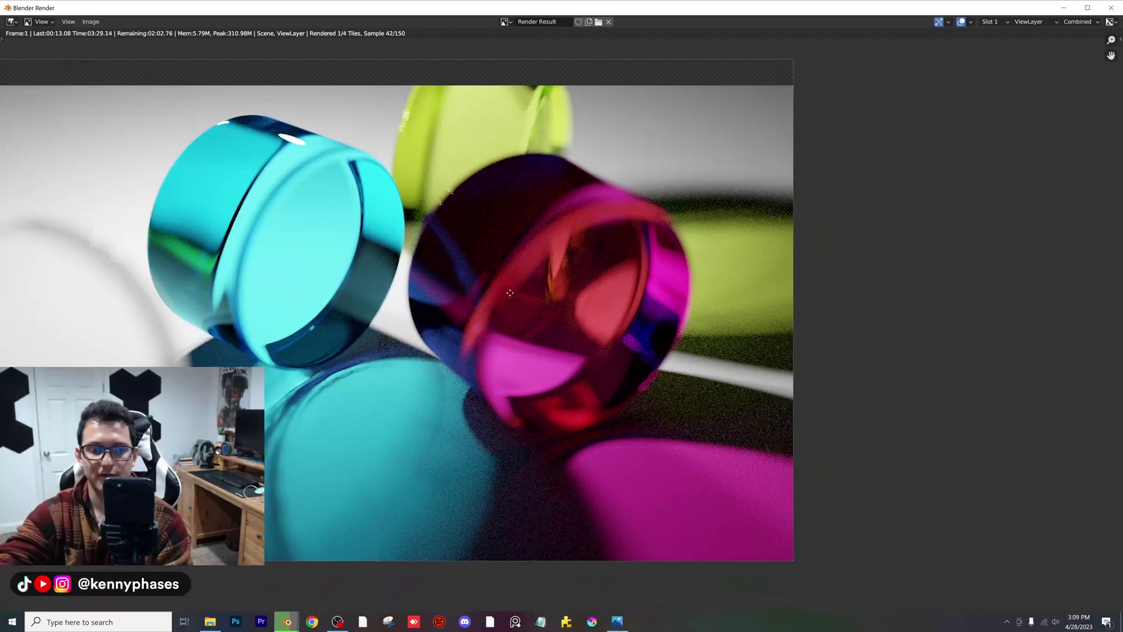
middle_drag(602, 282, 625, 281)
scroll(444, 412, up, 3)
middle_drag(444, 406, 578, 297)
scroll(576, 297, up, 2)
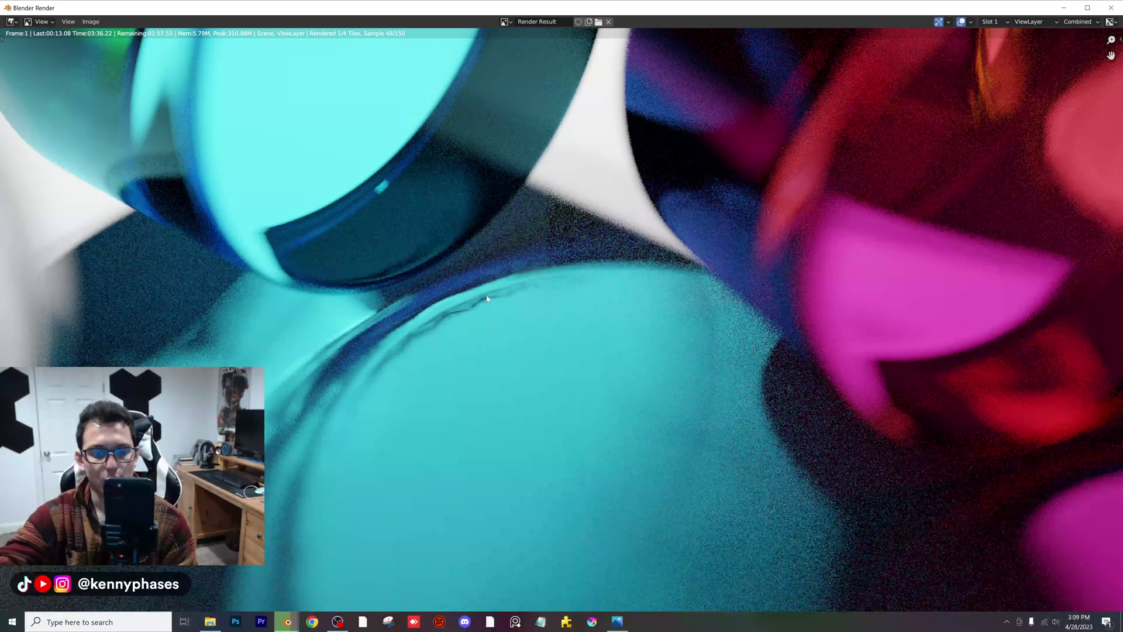
scroll(487, 298, down, 7)
middle_drag(472, 244, 453, 301)
scroll(432, 279, down, 2)
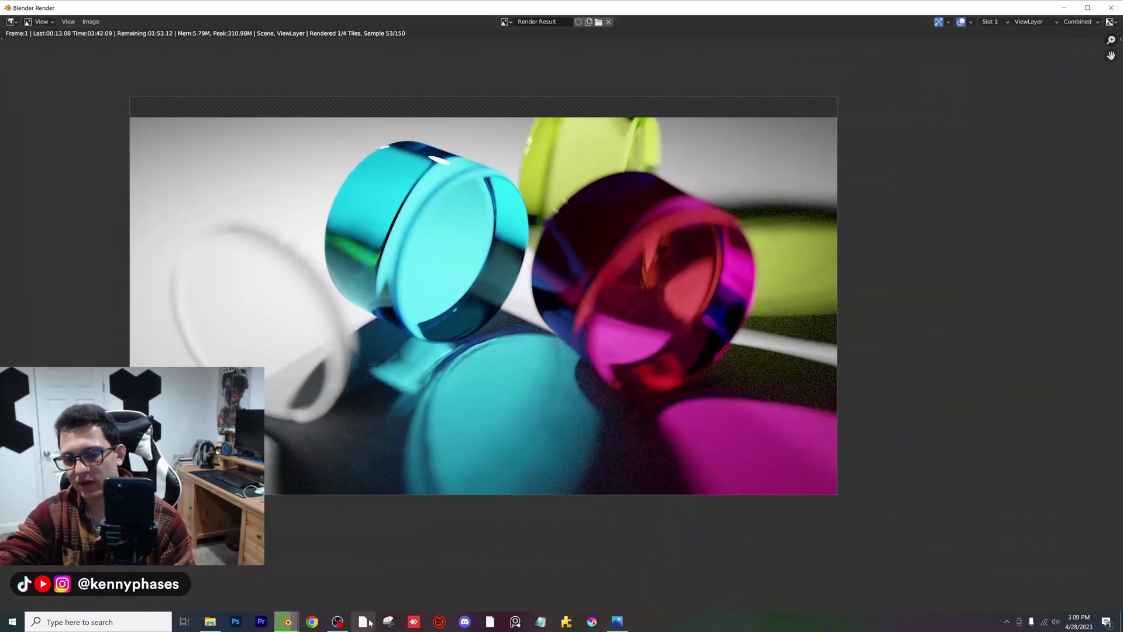
- Switch back to the example render causticcsss.png and examine the yellow and pink caustics cast on the floor
click(617, 621)
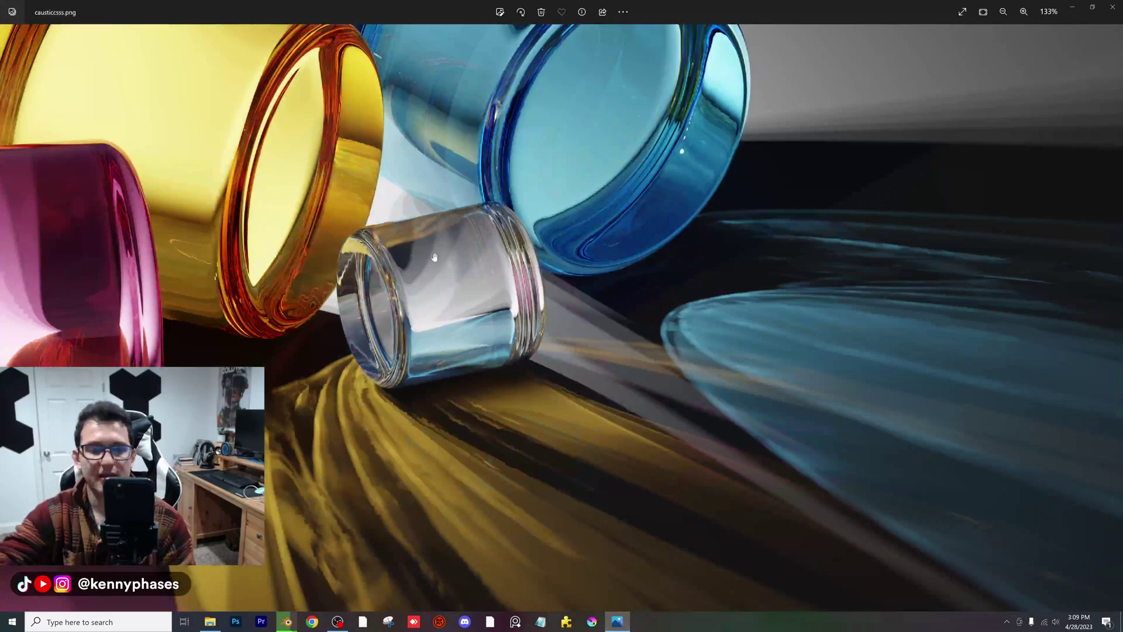
scroll(432, 255, down, 1)
drag(418, 257, 516, 312)
scroll(517, 313, down, 3)
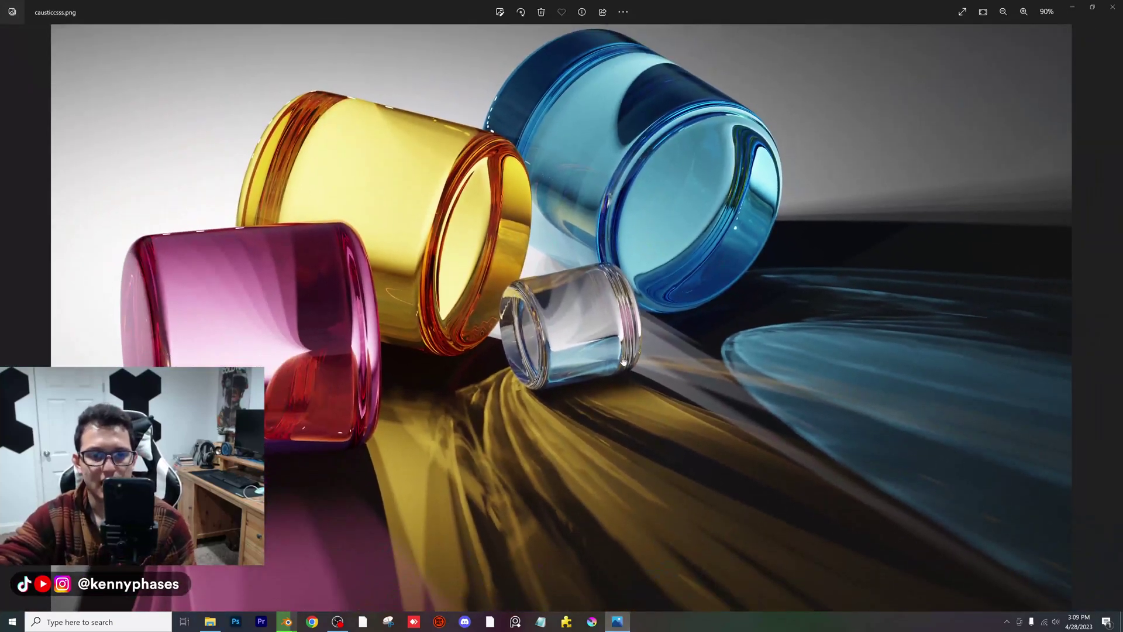
drag(624, 363, 625, 269)
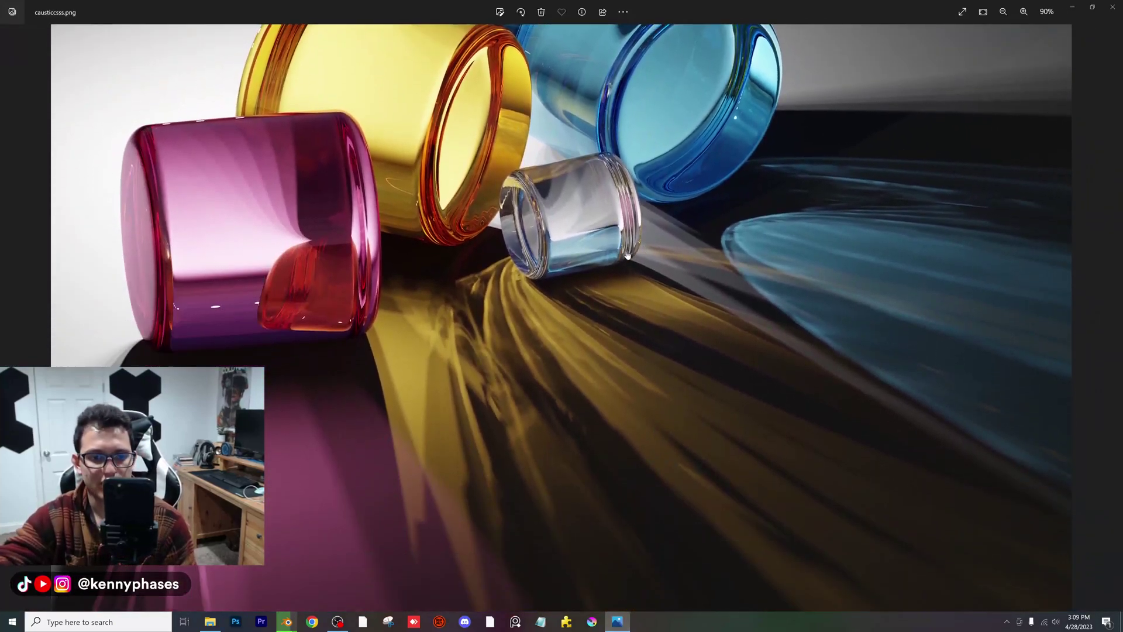
drag(466, 338, 597, 188)
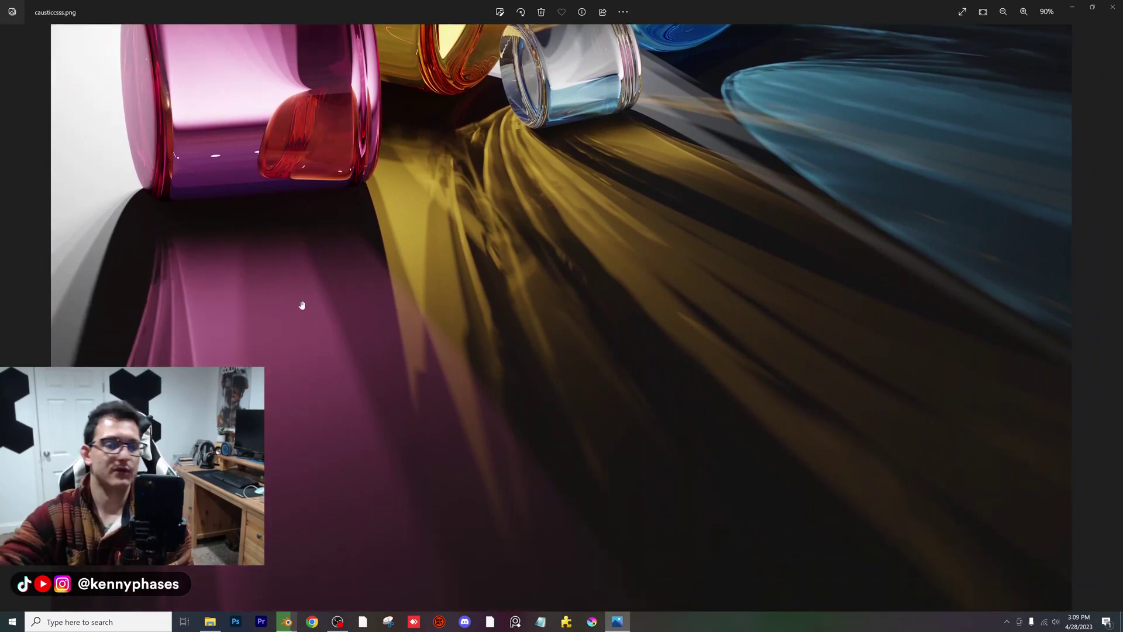
drag(301, 305, 399, 421)
- Examine the blue cylinder's glass refractions and its caustic shadow in the example render
scroll(451, 381, up, 4)
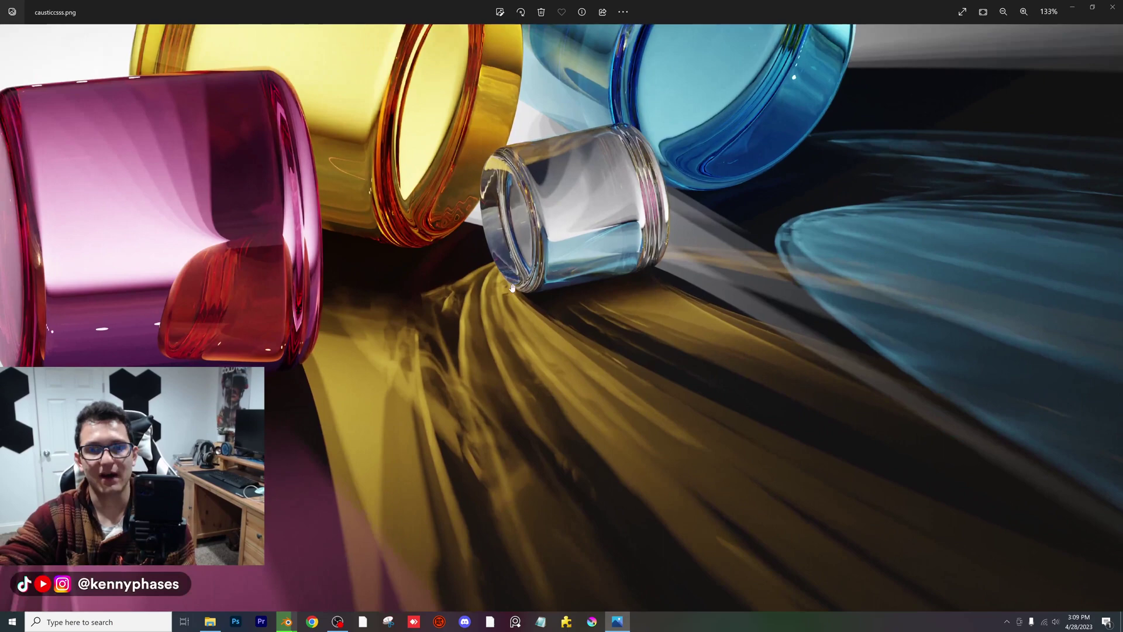
scroll(511, 288, up, 1)
drag(512, 288, 352, 408)
drag(653, 290, 467, 443)
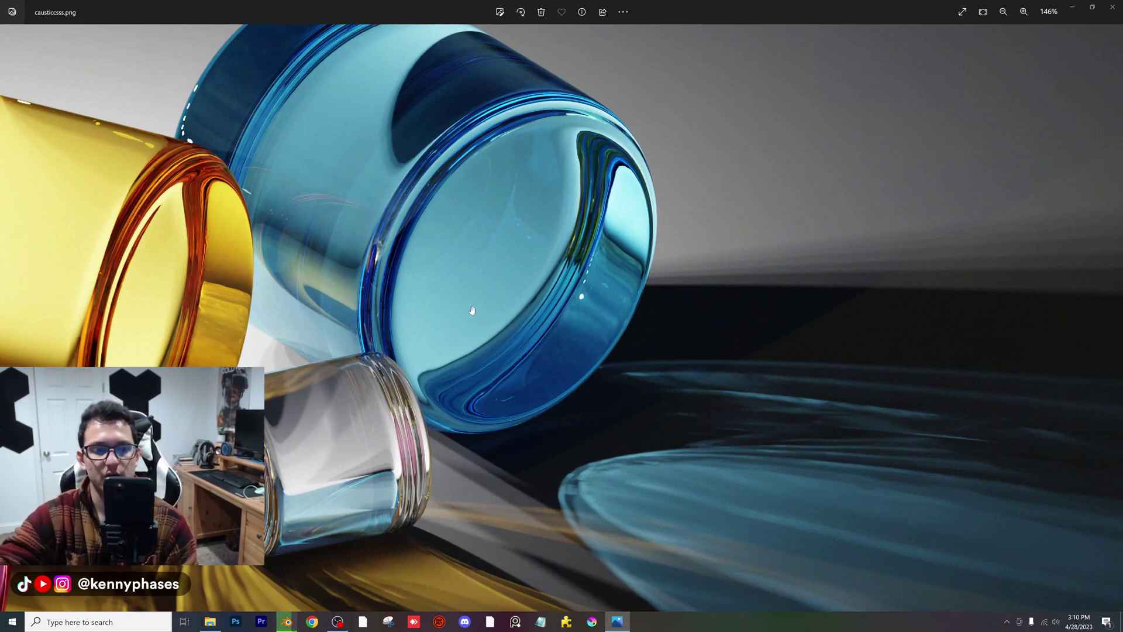
scroll(472, 311, down, 4)
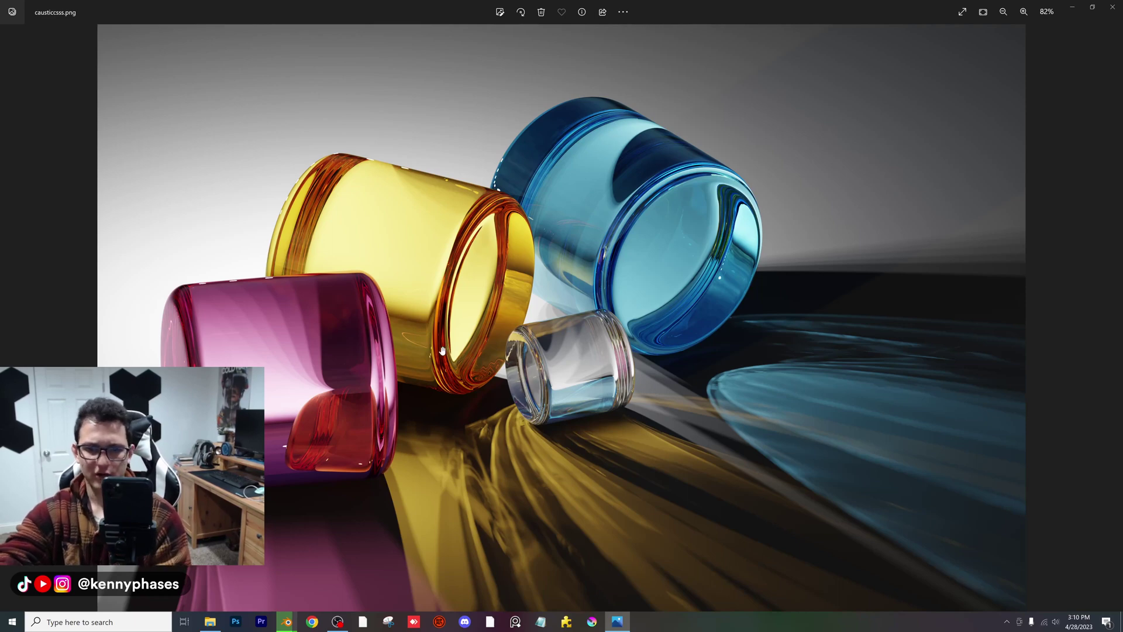
- Examine the small clear cylinder up close, including the colours refracted in its glass and the surrounding caustics
scroll(439, 351, up, 2)
drag(475, 372, 436, 355)
drag(627, 311, 492, 334)
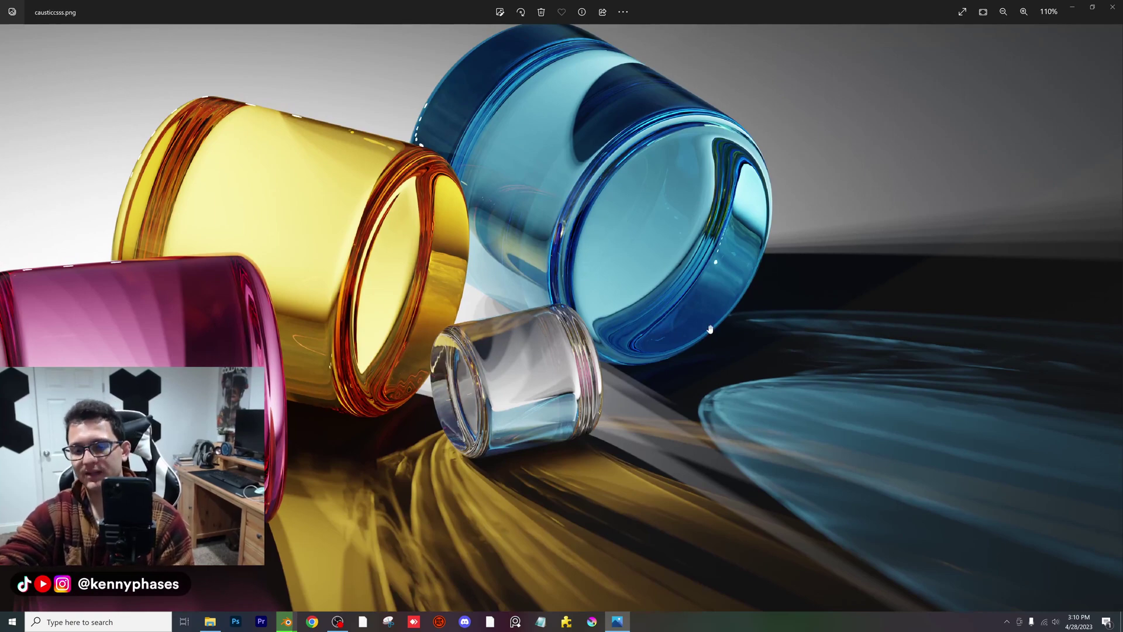
drag(475, 375, 476, 367)
scroll(503, 339, up, 5)
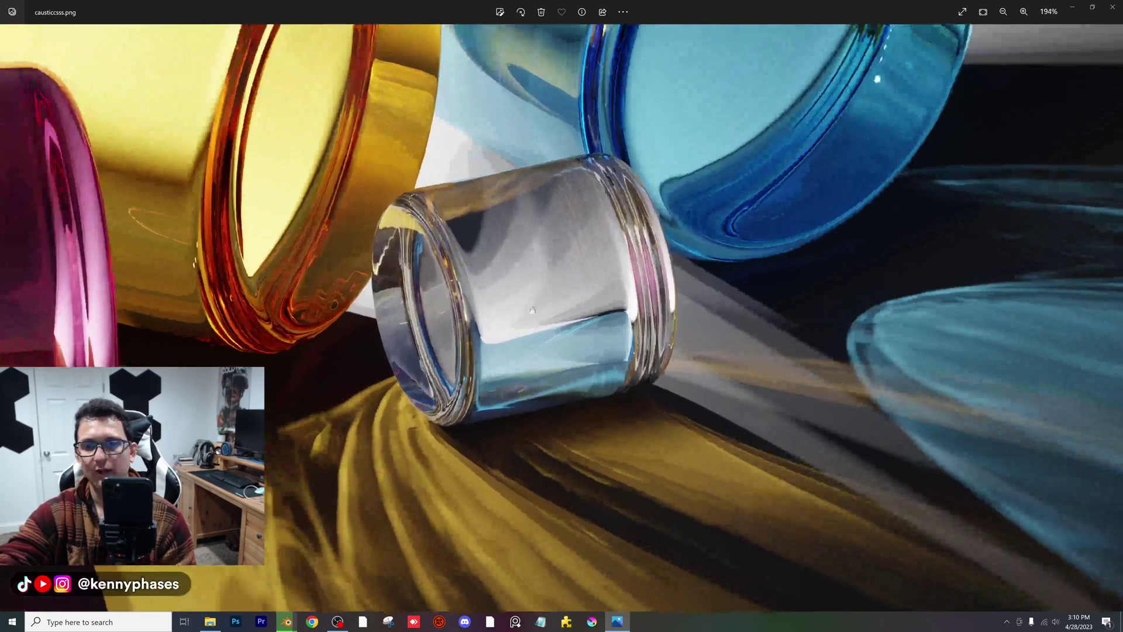
drag(532, 309, 443, 232)
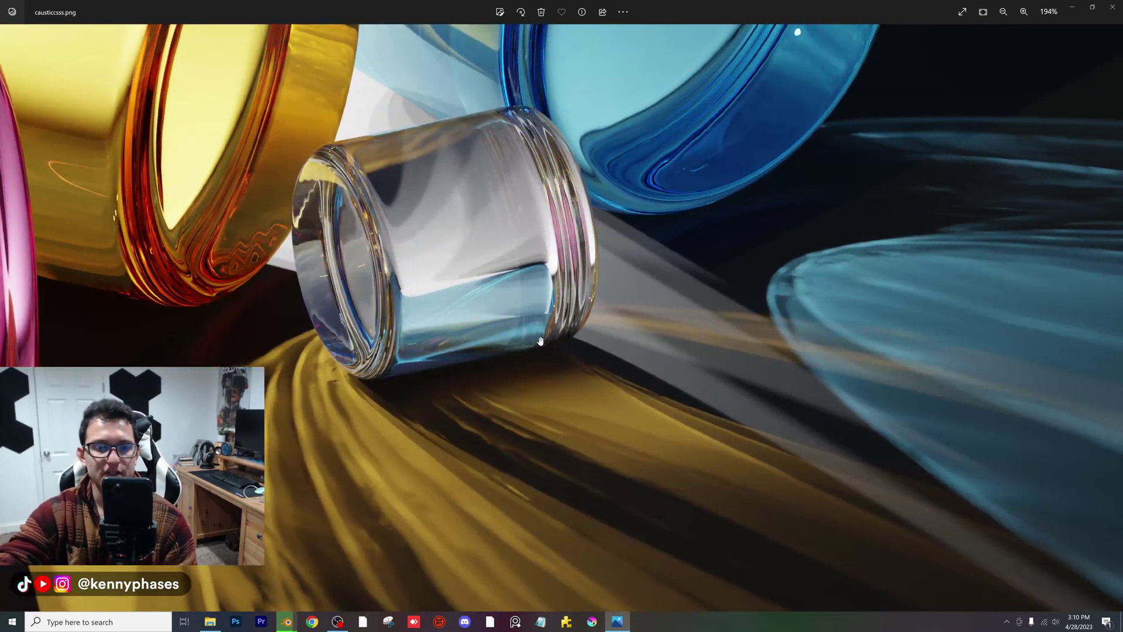
scroll(588, 234, up, 2)
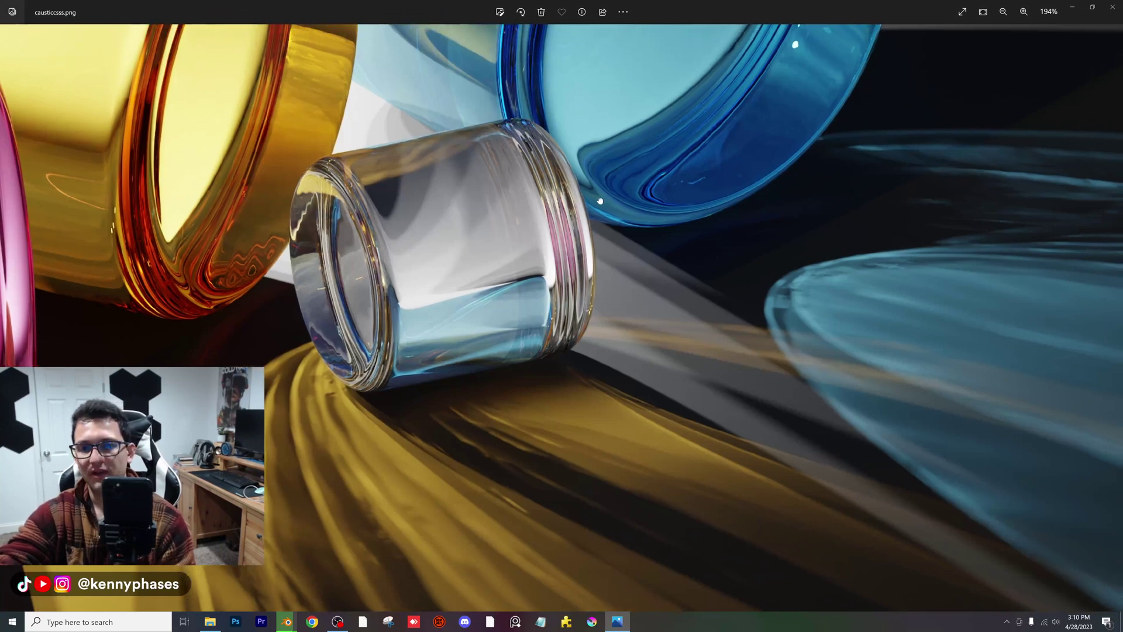
drag(713, 314, 798, 218)
drag(518, 268, 574, 293)
scroll(575, 292, down, 3)
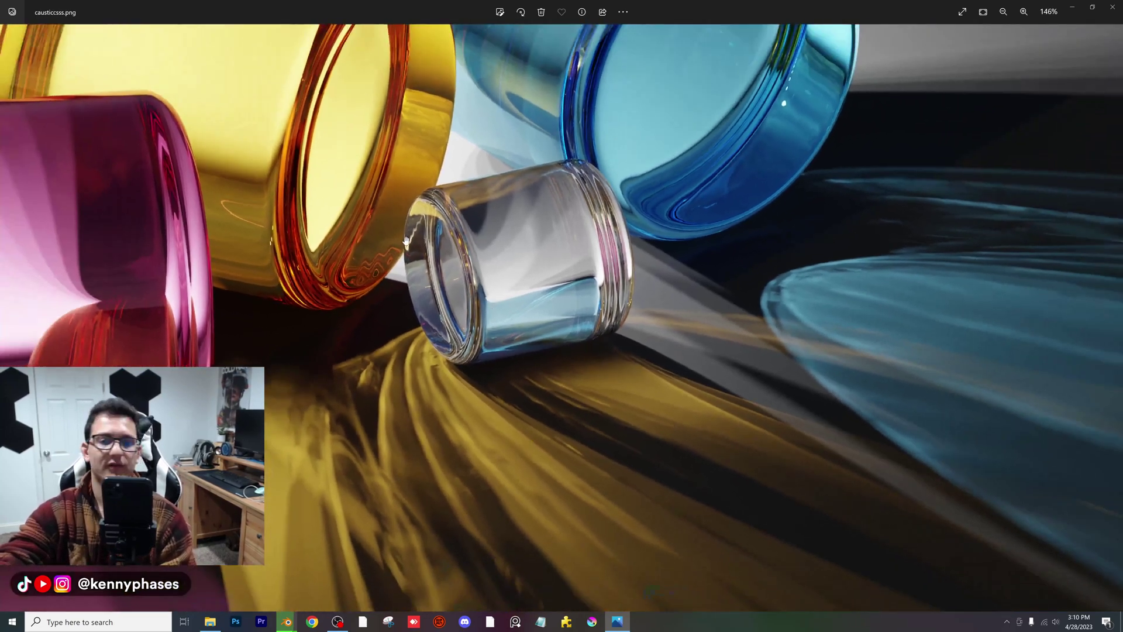
- Examine the pink cylinder's internal reflections and compare them with the neighbouring yellow and clear cylinders
drag(406, 241, 435, 273)
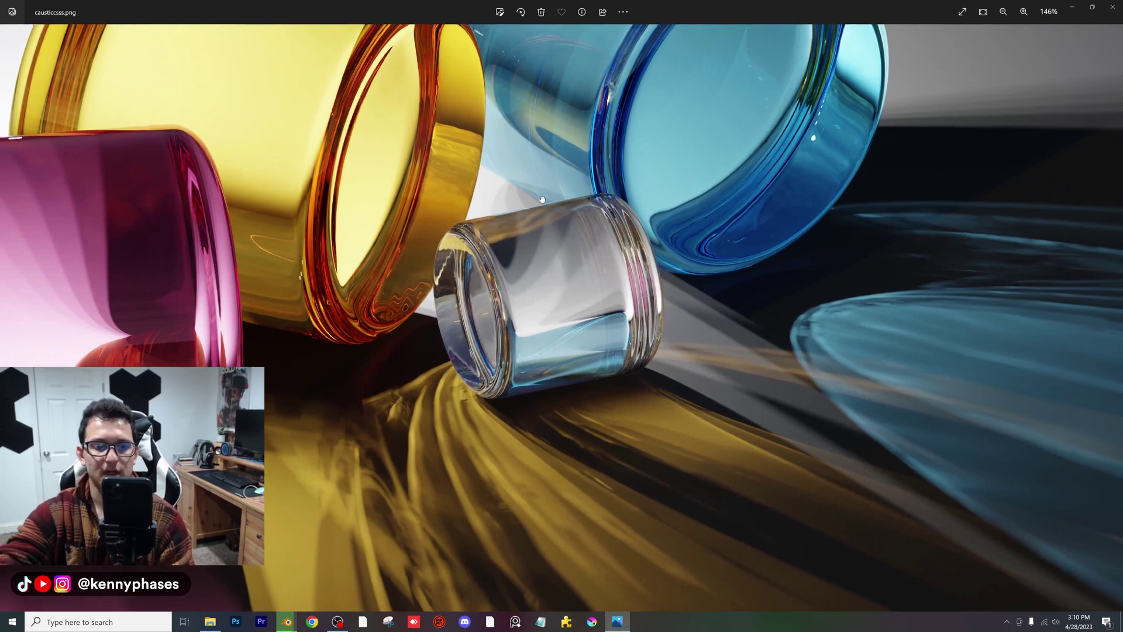
drag(560, 216, 550, 142)
drag(421, 252, 715, 271)
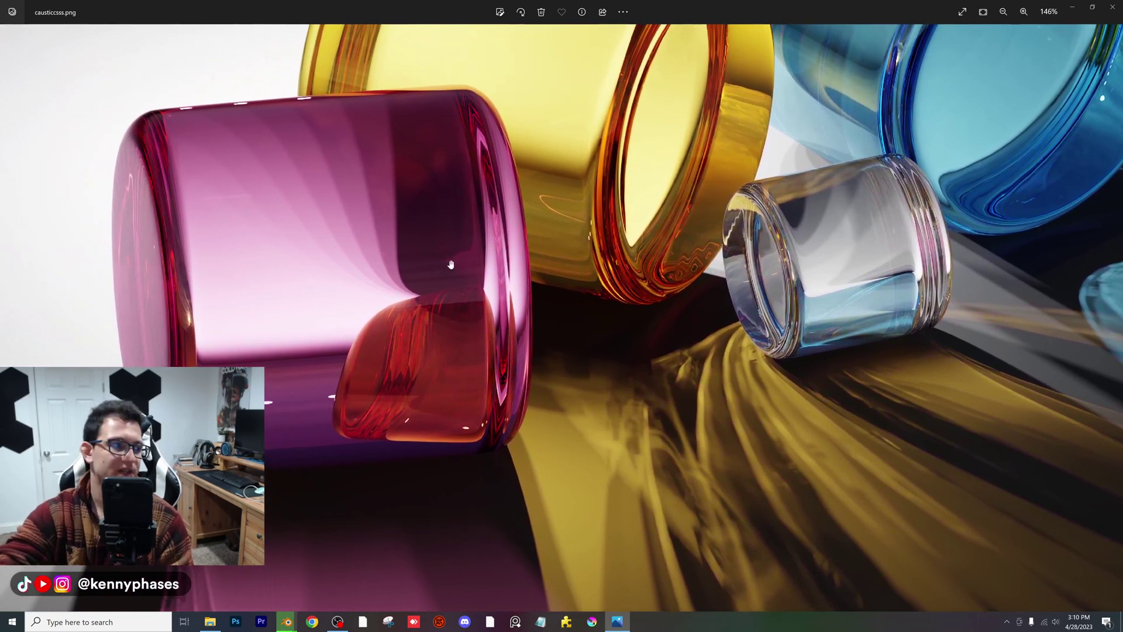
drag(462, 229, 429, 196)
drag(712, 226, 492, 214)
drag(707, 318, 572, 301)
- Examine the yellow caustic streaks below the clear cylinder and review the example render's overall composition
scroll(425, 274, down, 1)
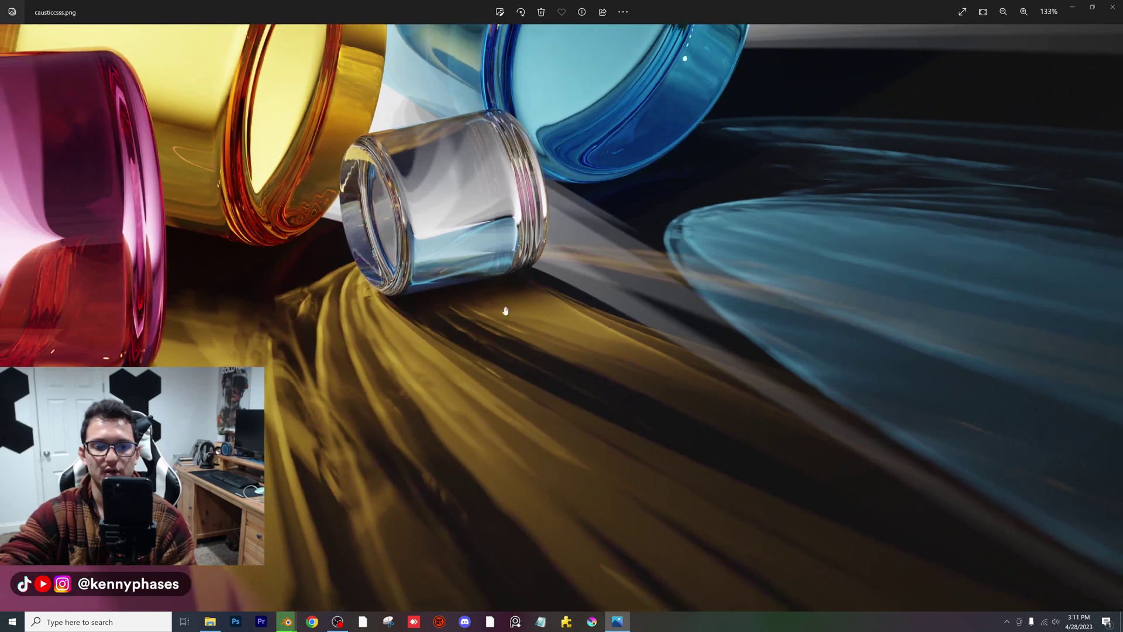
scroll(466, 306, down, 4)
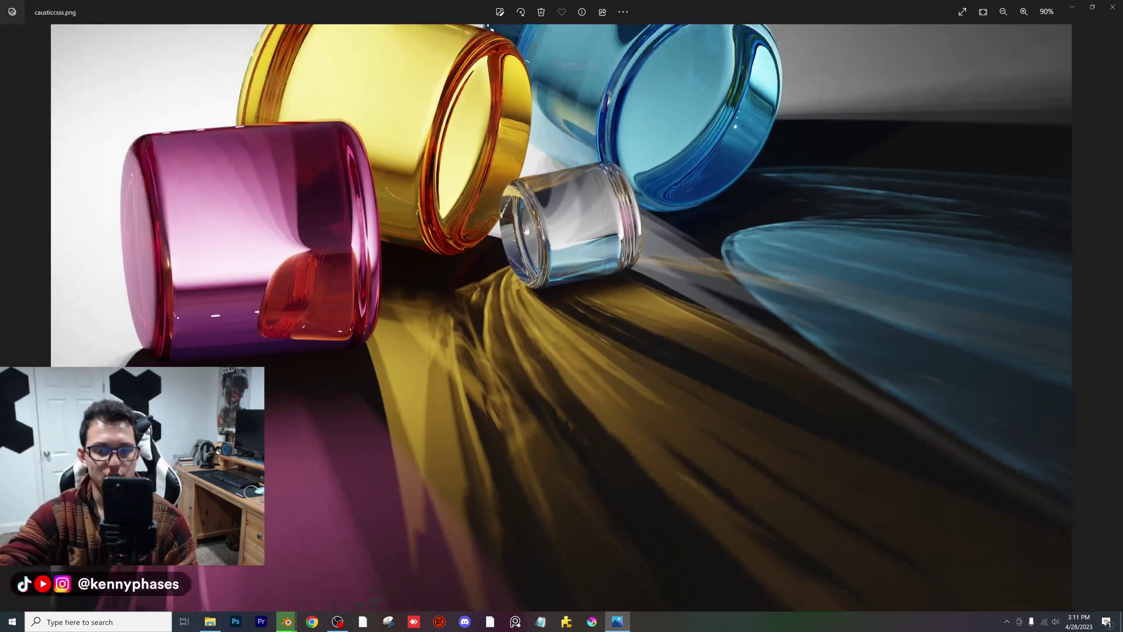
drag(526, 230, 498, 300)
scroll(498, 268, down, 2)
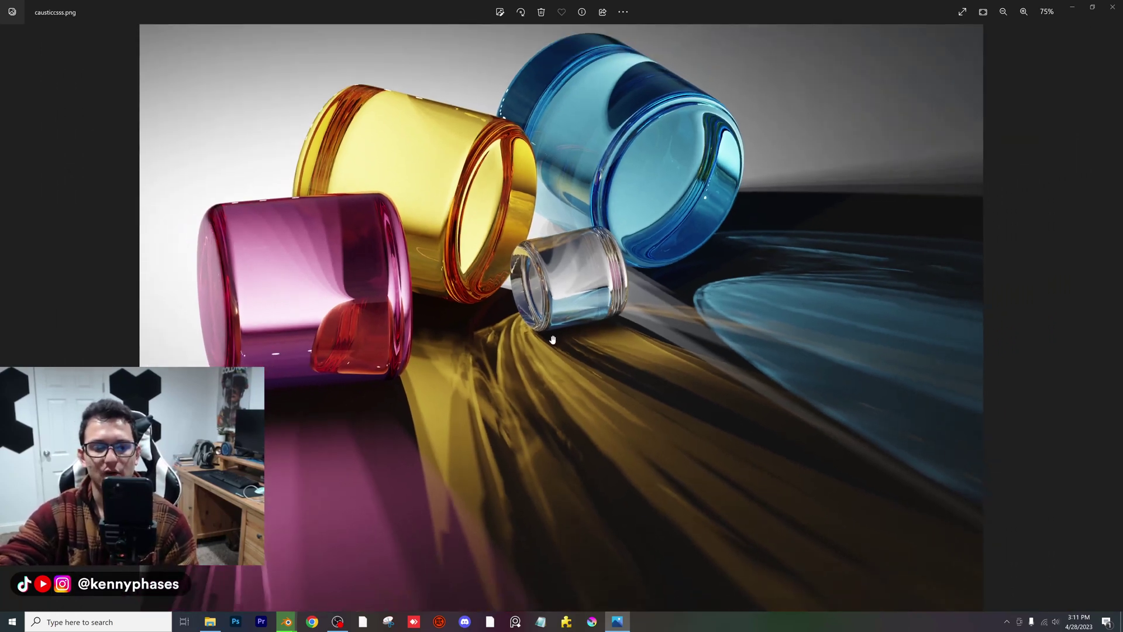
- Review the whole example image, switch back to the Blender render window, and check the overall frame of the in-progress render
scroll(515, 301, down, 1)
scroll(514, 302, down, 1)
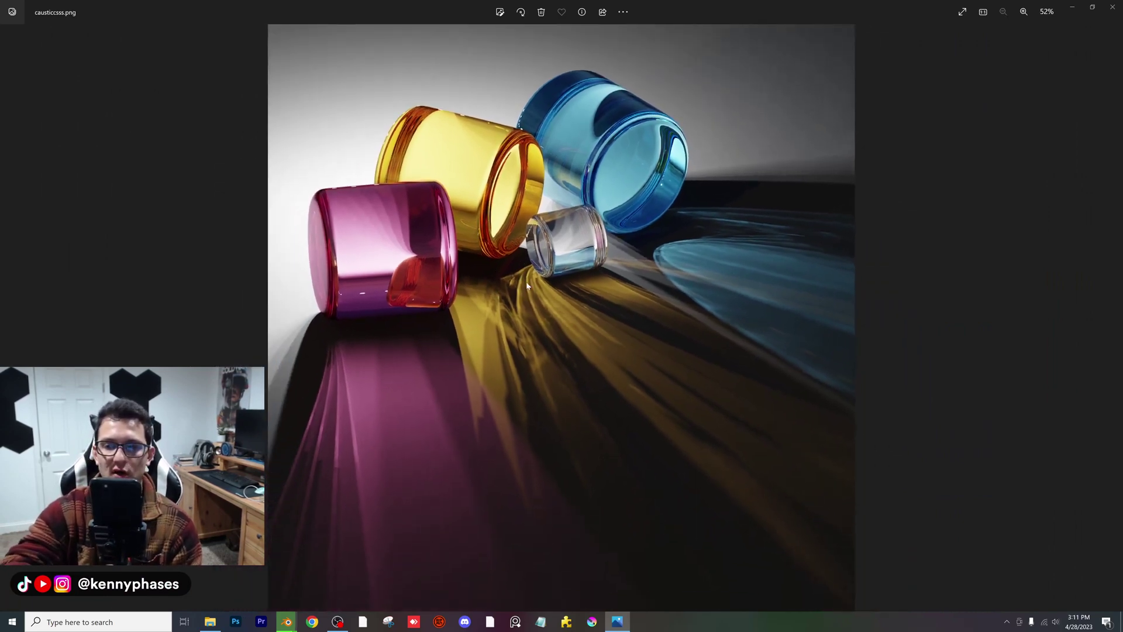
key(alt+Tab)
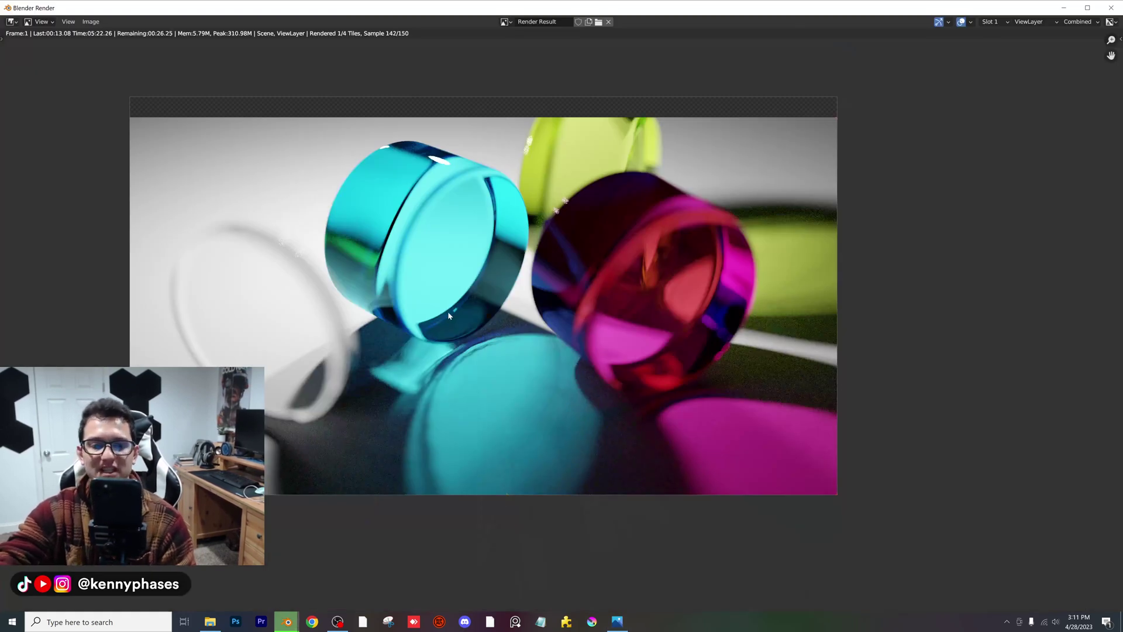
scroll(525, 328, down, 1)
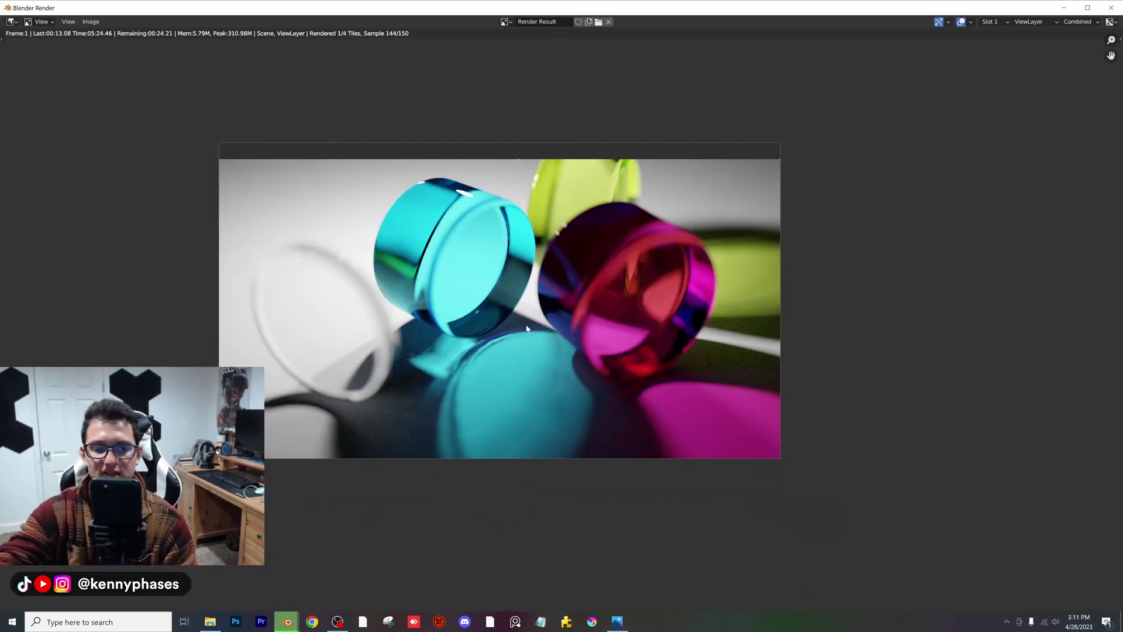
scroll(562, 327, up, 1)
scroll(567, 325, down, 1)
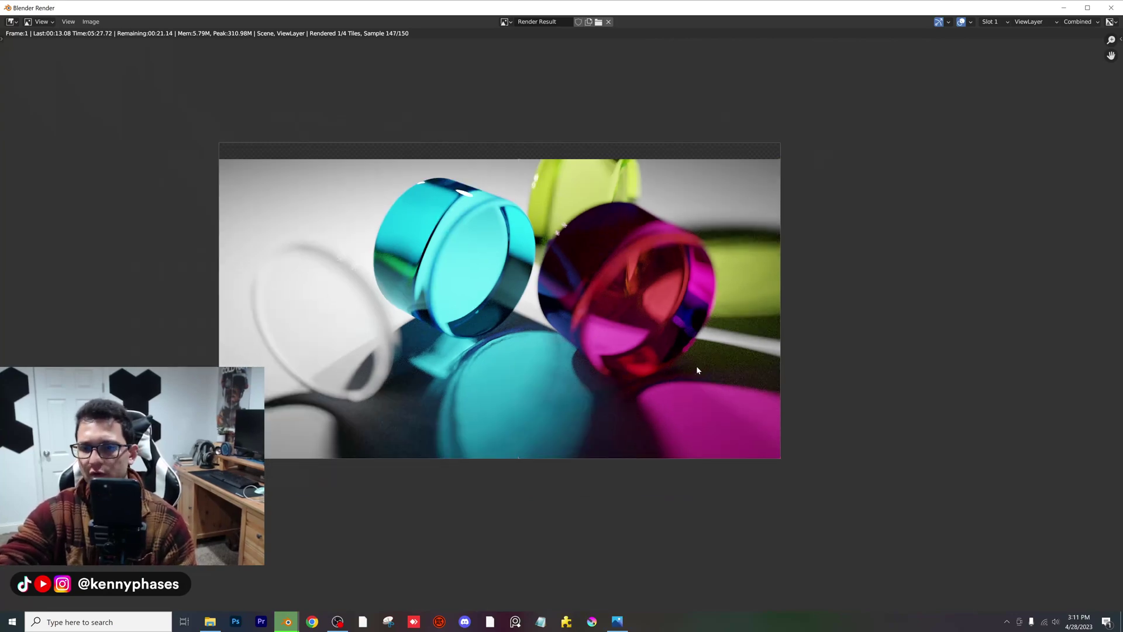
- Examine the pink cylinder's internal reflections and refracted colours up close in the Blender render, including its rim and dark outer side
scroll(704, 234, up, 6)
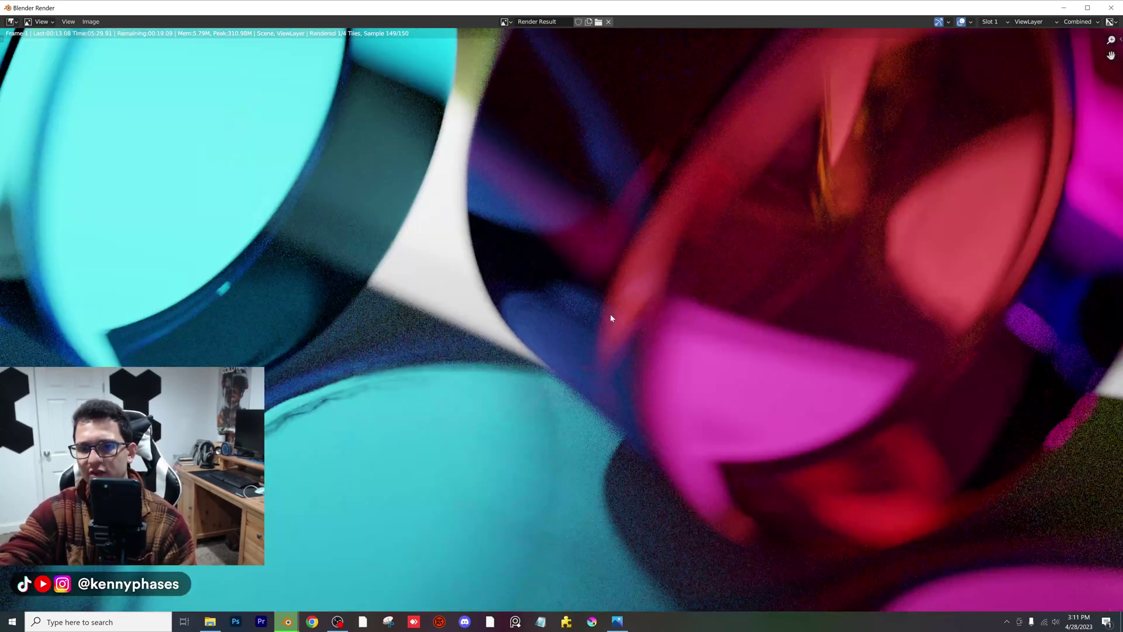
middle_drag(646, 244, 466, 363)
middle_drag(478, 245, 414, 274)
scroll(538, 285, up, 1)
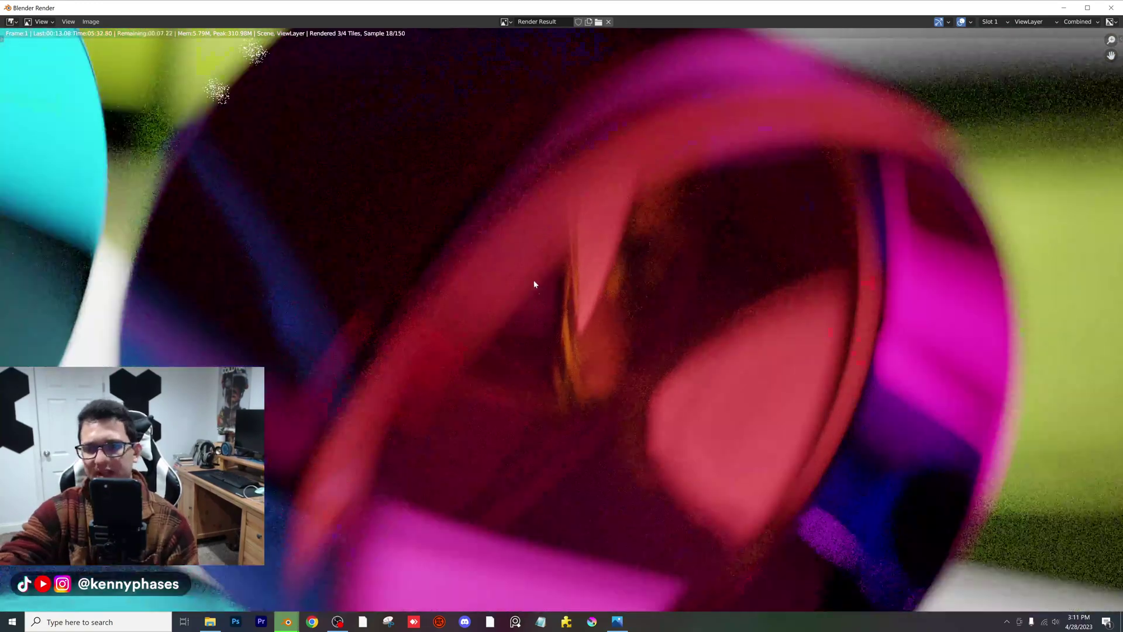
scroll(534, 284, down, 2)
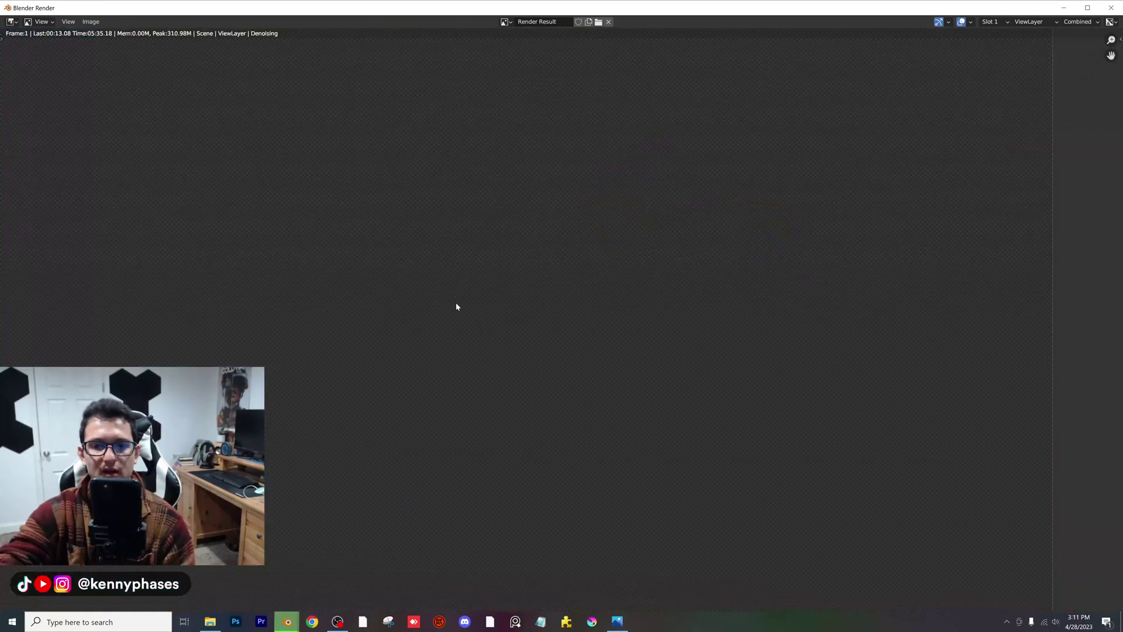
scroll(424, 310, down, 3)
middle_drag(424, 311, 454, 282)
scroll(454, 282, down, 2)
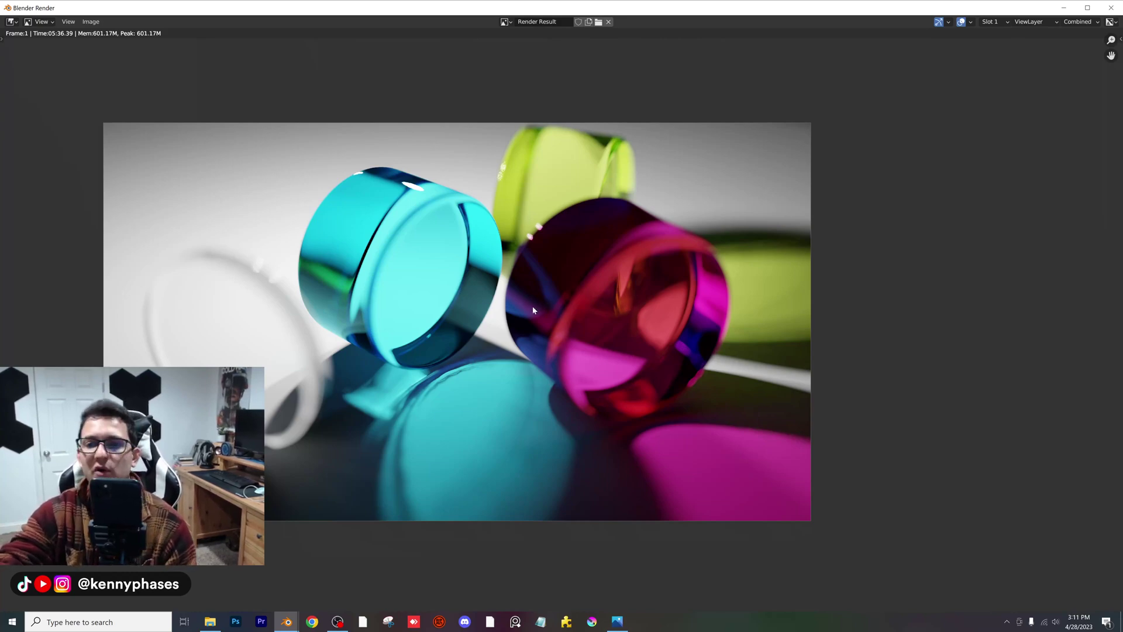
- Examine the speckled highlights on the edge of the yellow-green cylinder and compare them with the highlights on the neighbouring cylinders
scroll(539, 284, up, 3)
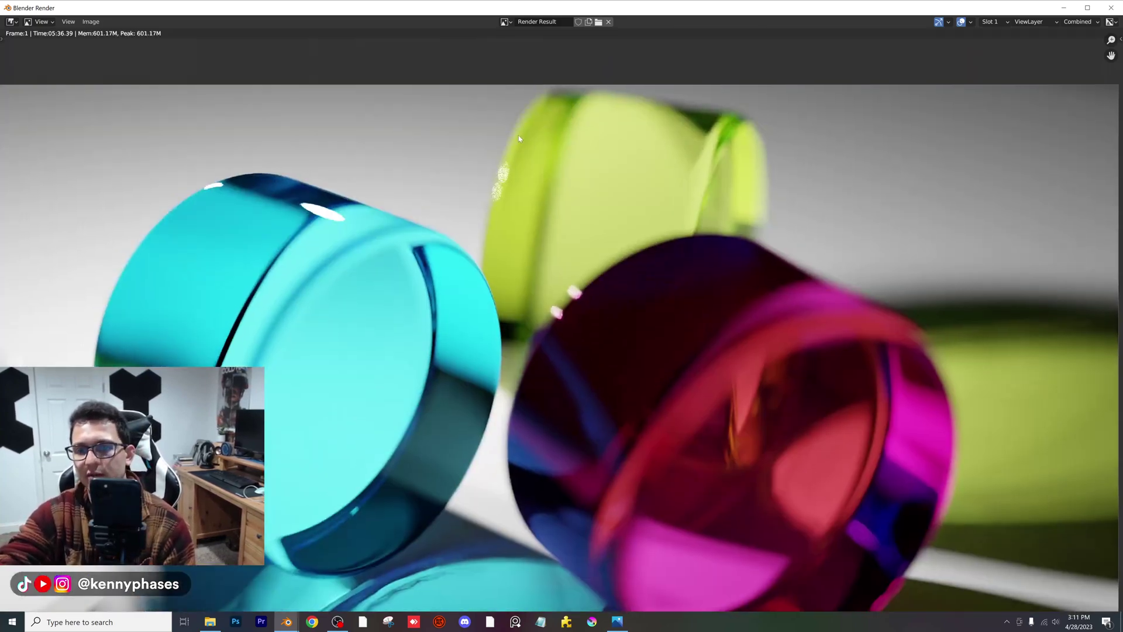
scroll(518, 135, up, 3)
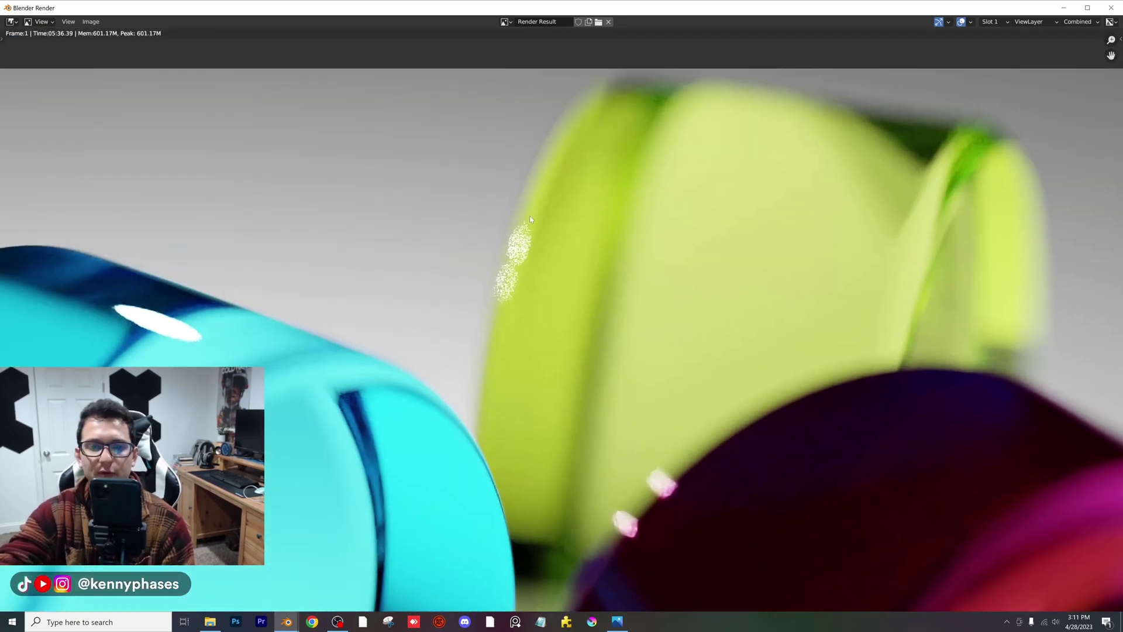
scroll(530, 219, up, 4)
middle_drag(544, 234, 612, 326)
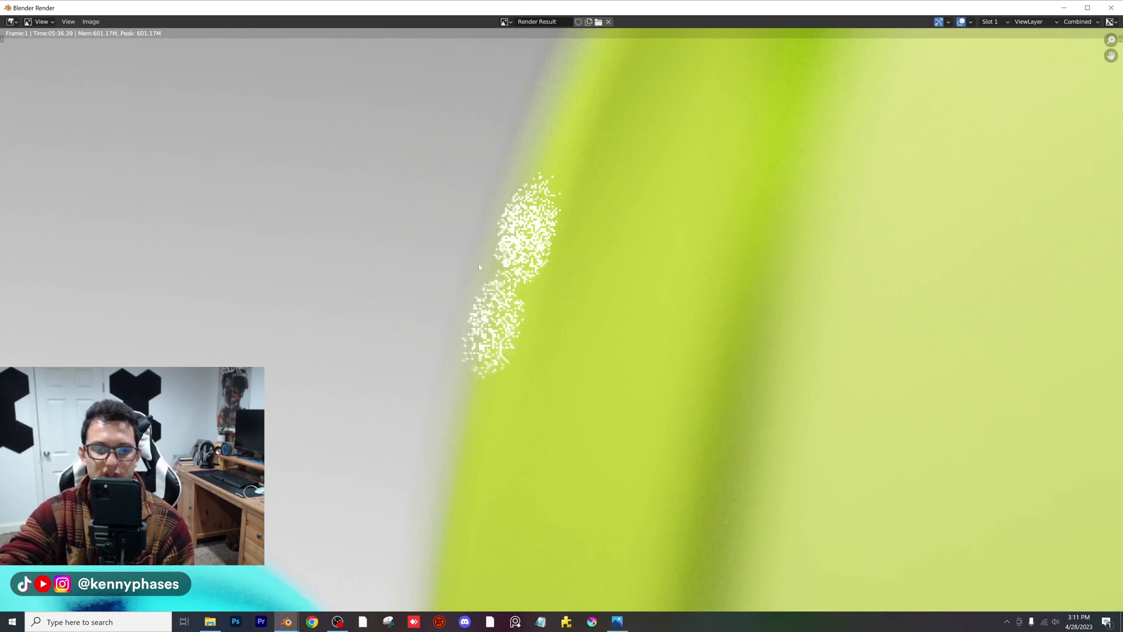
scroll(545, 237, down, 6)
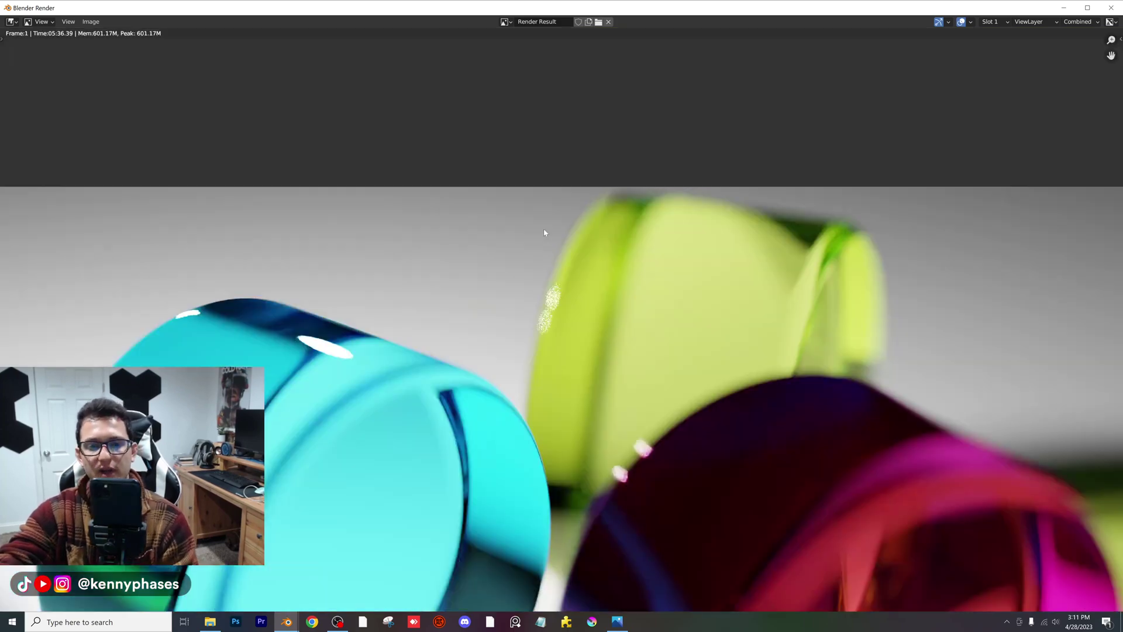
middle_drag(627, 376, 633, 298)
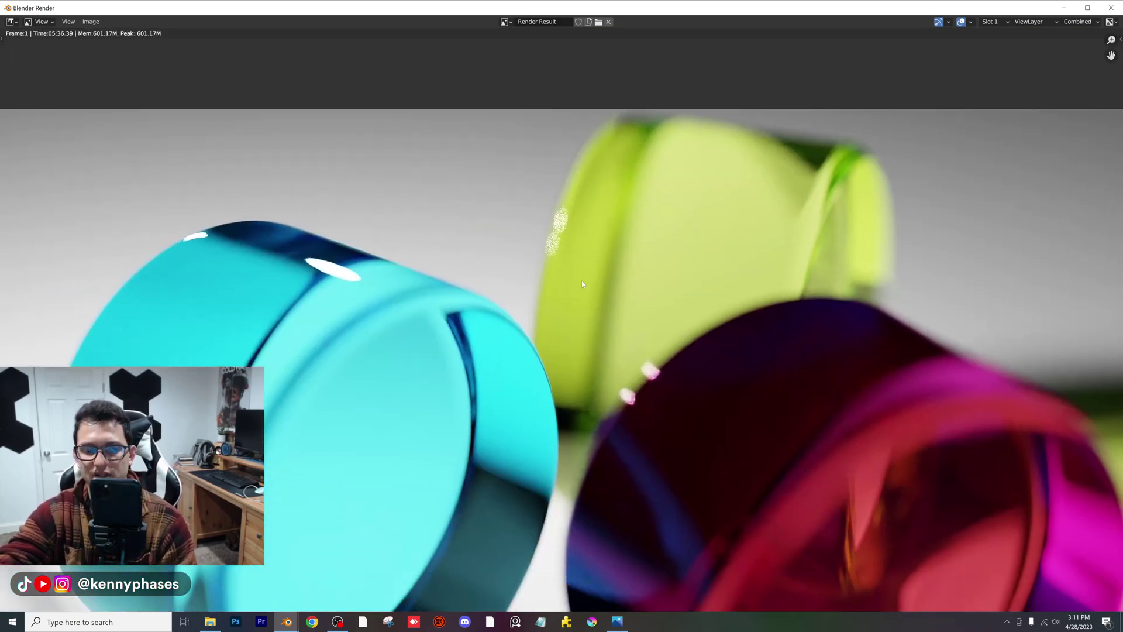
- Review the finished render's full composition, including the blue and pink cylinders and their coloured caustic shadows
scroll(581, 281, down, 6)
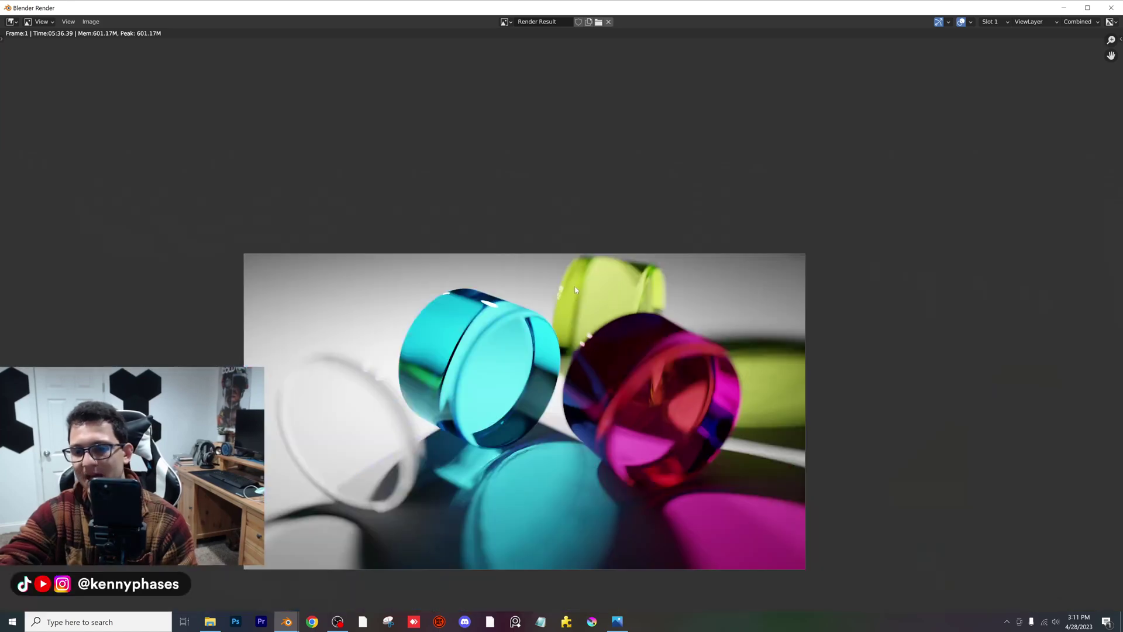
middle_drag(583, 367, 565, 306)
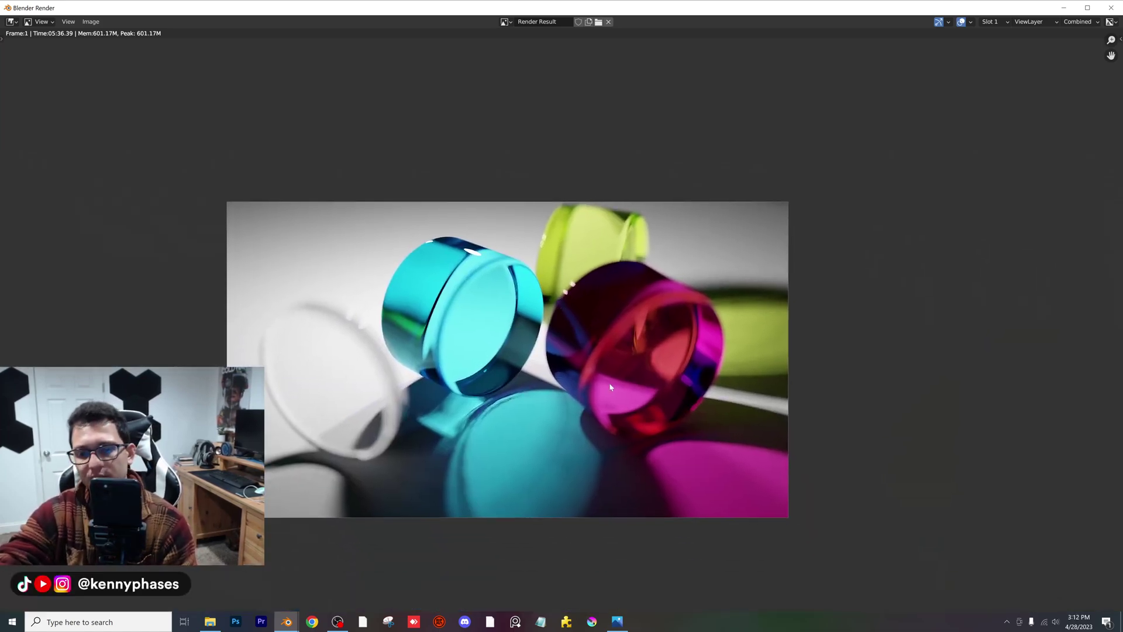
middle_drag(446, 317, 467, 260)
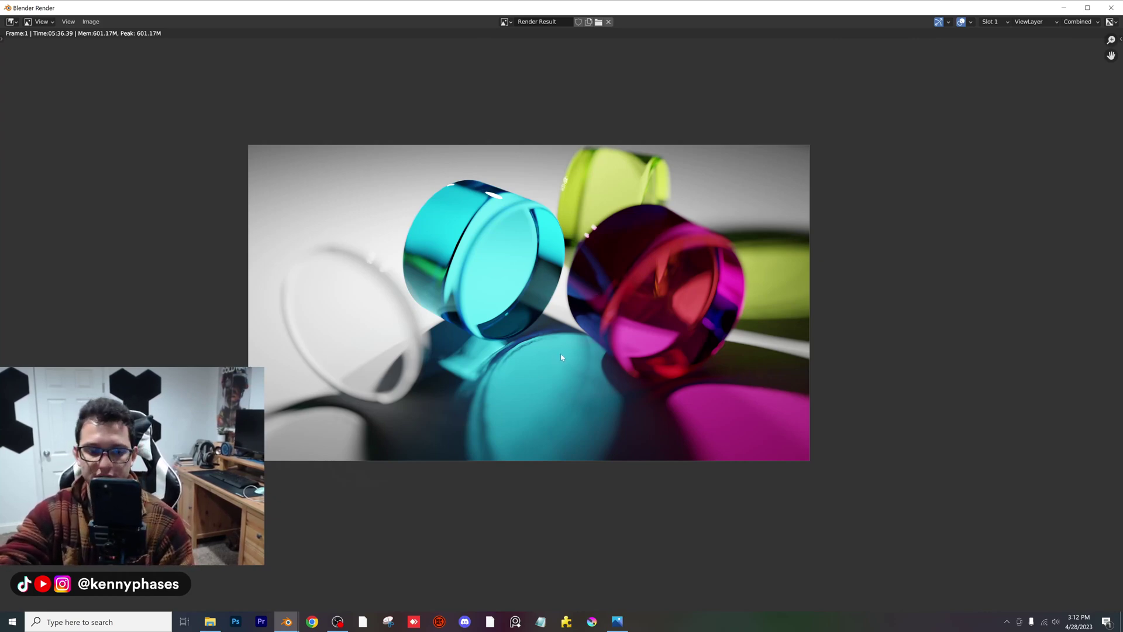
scroll(567, 365, up, 2)
middle_drag(667, 310, 612, 340)
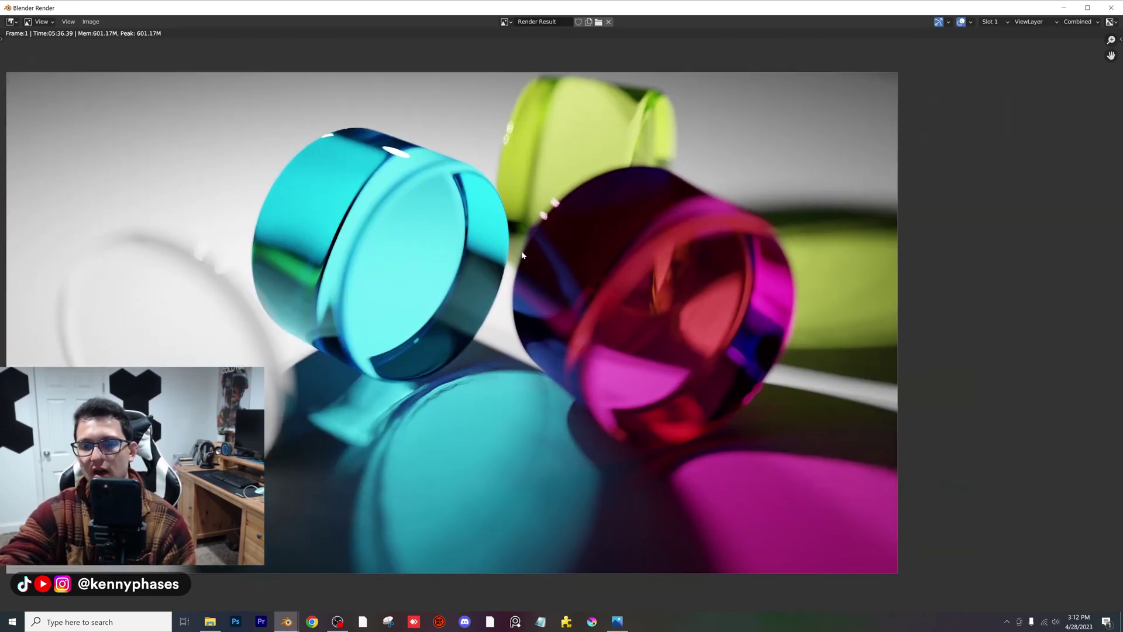
scroll(526, 256, down, 1)
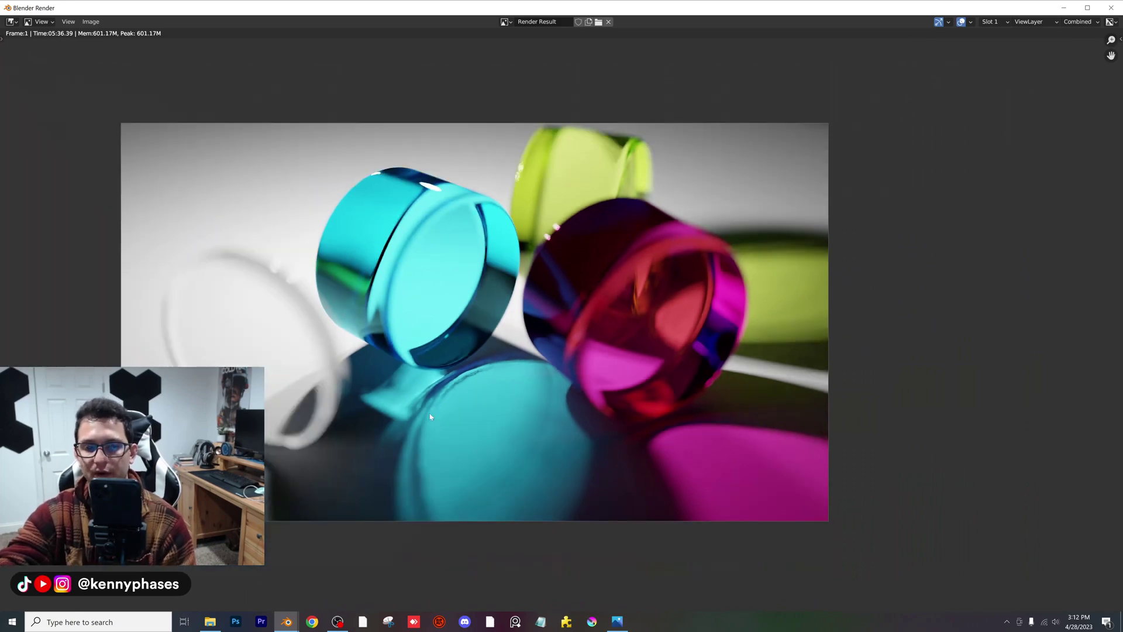